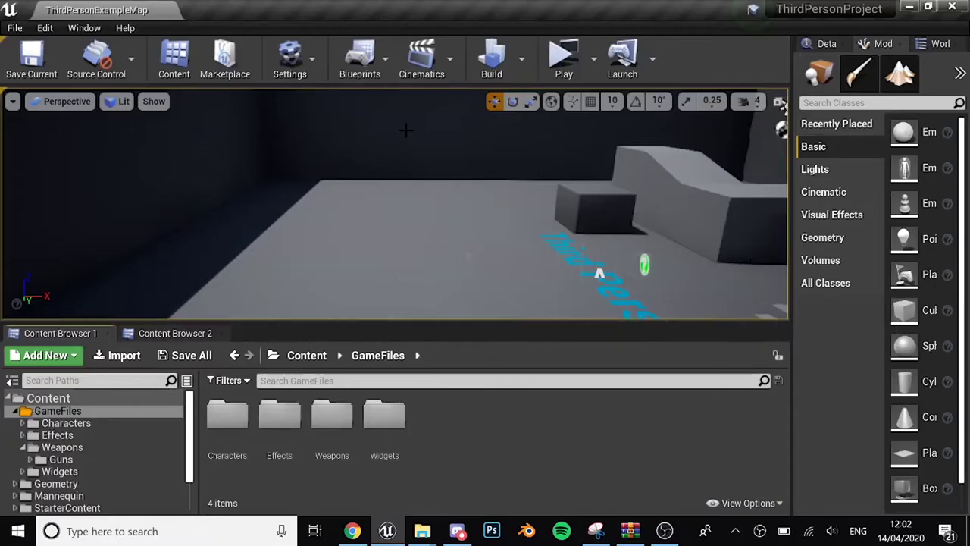
# Step: In Project Settings > Input, create a Fire Weapon action mapping bound to Left Mouse Button
pyautogui.click(44, 28)
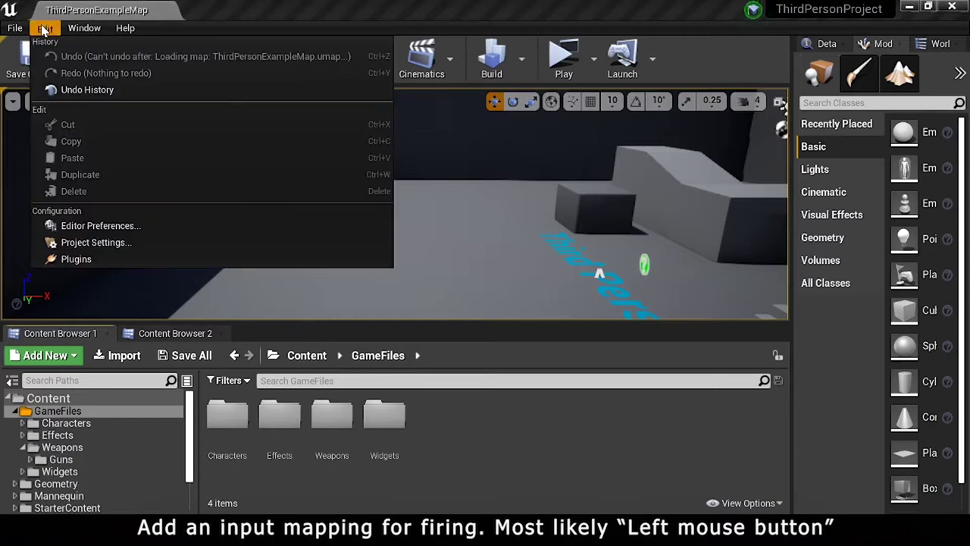
pyautogui.click(132, 242)
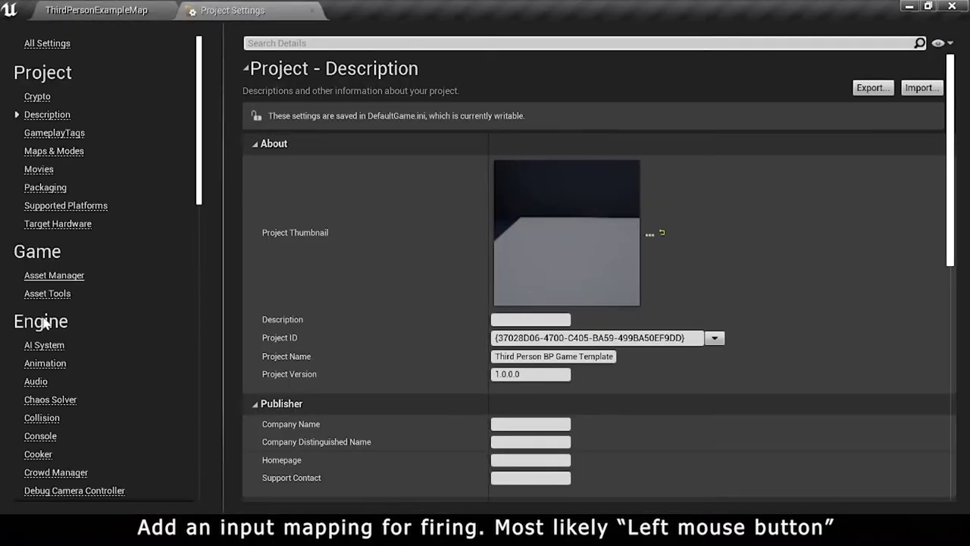
pyautogui.scroll(-5, 57, 356)
pyautogui.click(34, 339)
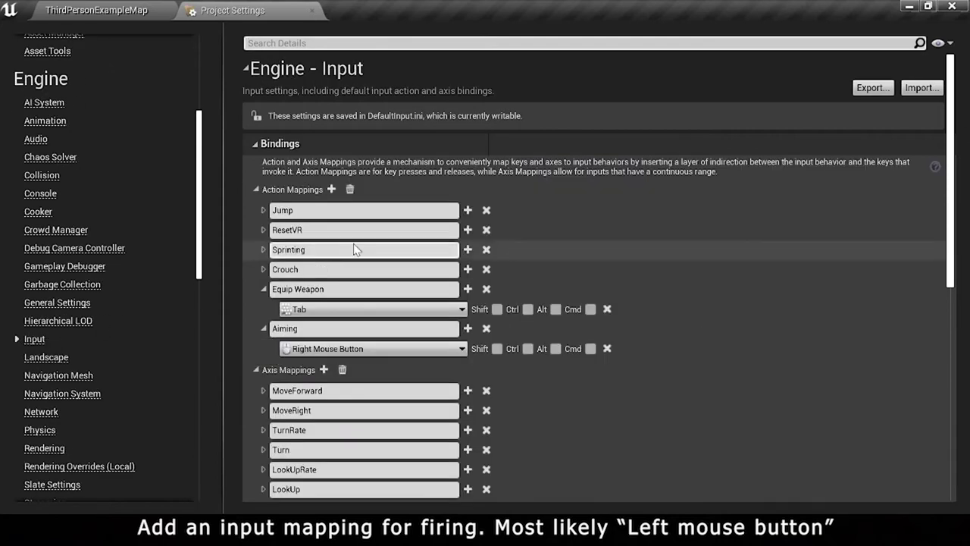
pyautogui.click(331, 189)
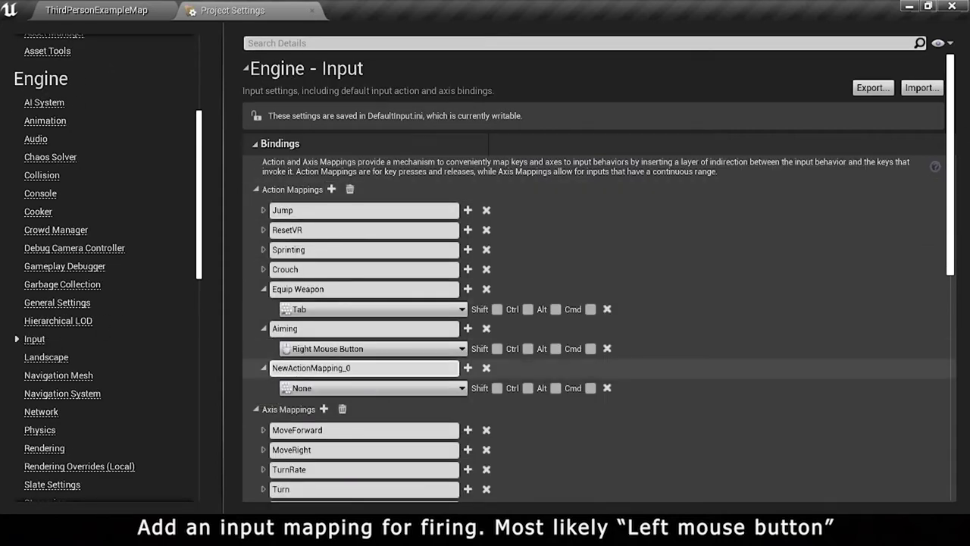
pyautogui.click(364, 368)
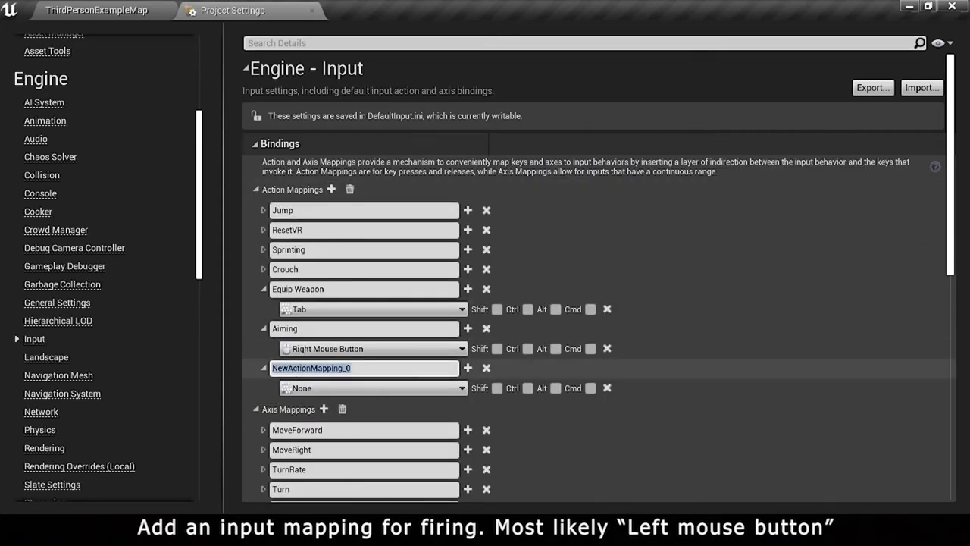
pyautogui.click(410, 388)
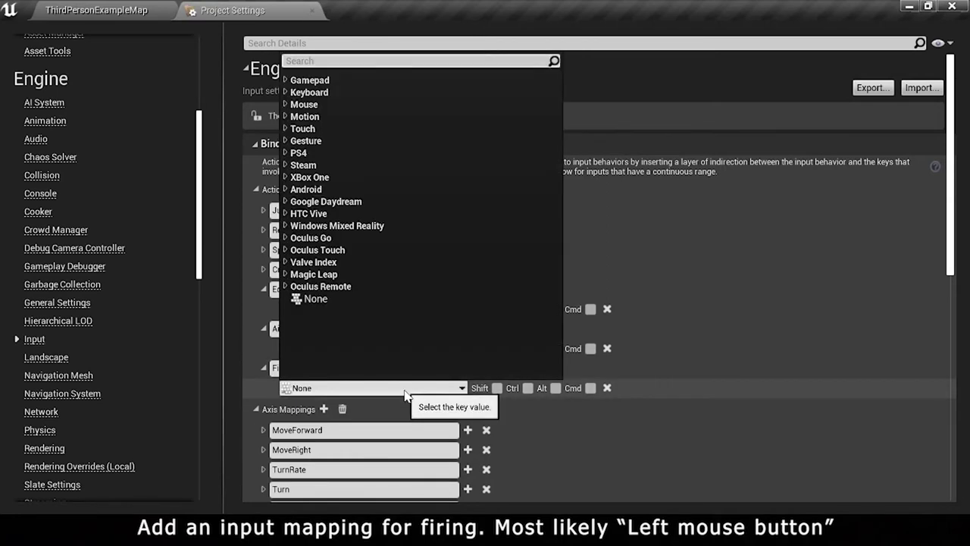
pyautogui.write('left mou')
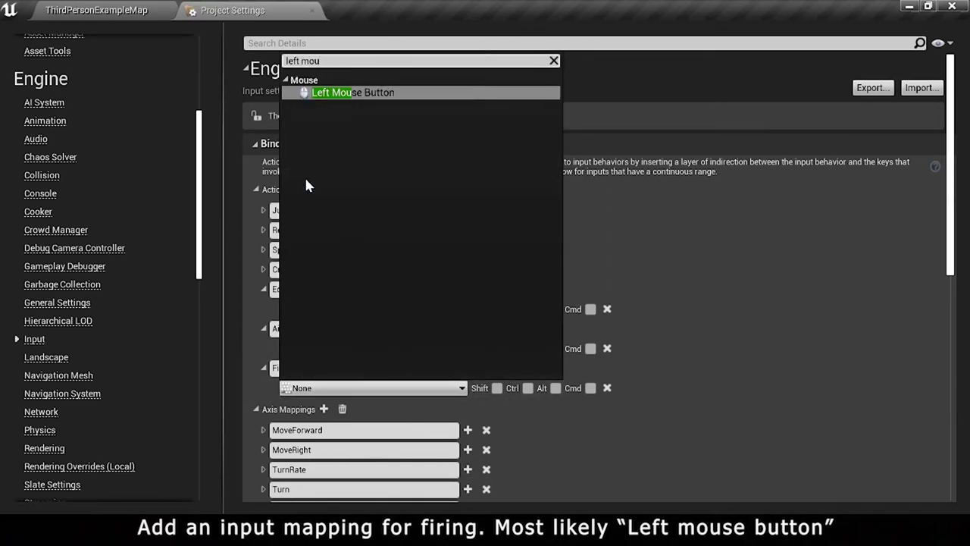
pyautogui.click(326, 93)
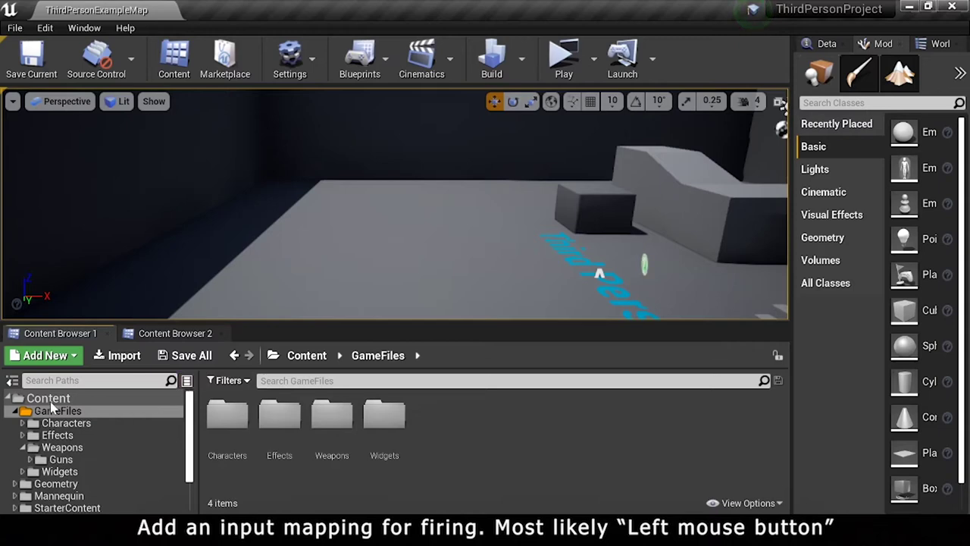
# Step: Open ParentChar_CharacterBP from the Characters folder and enter its To Not Aiming collapsed graph
pyautogui.click(152, 422)
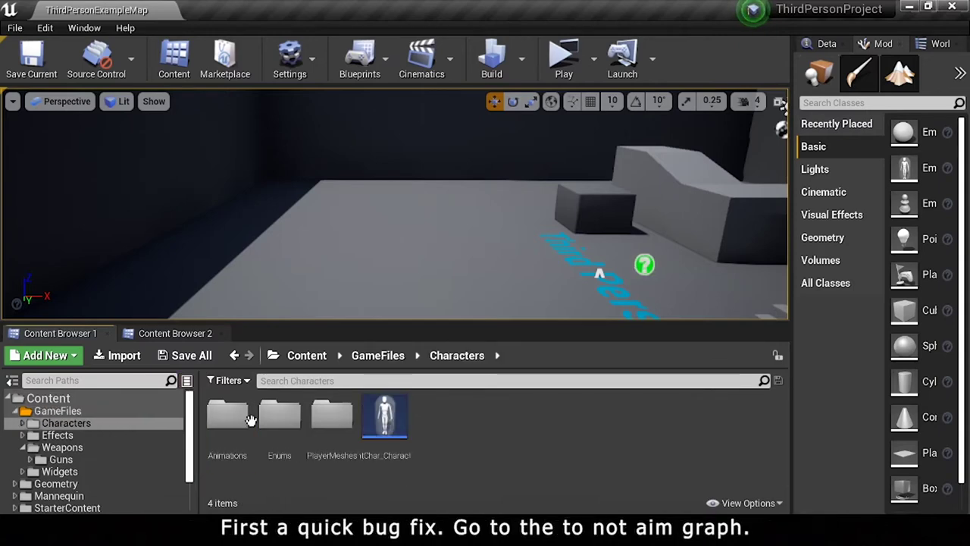
pyautogui.click(375, 429)
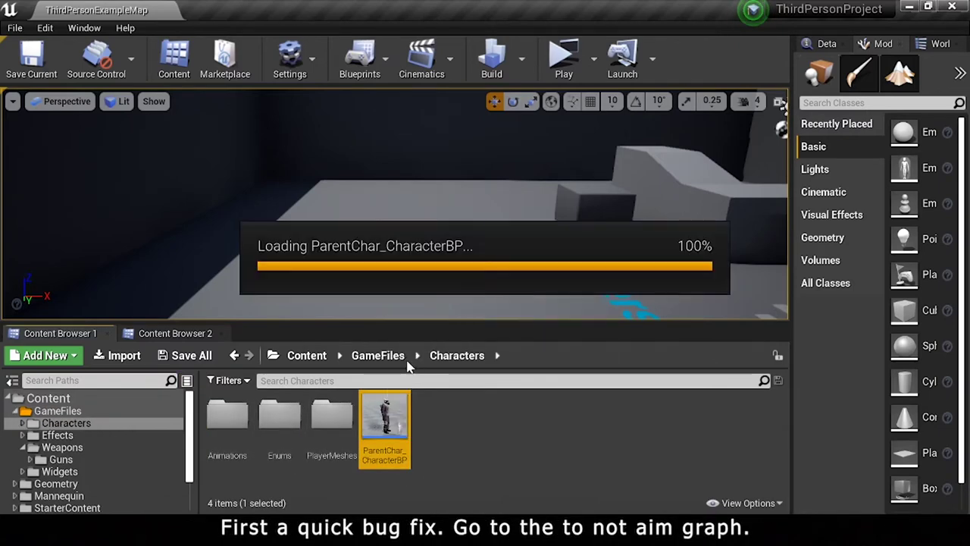
pyautogui.scroll(-2, 390, 226)
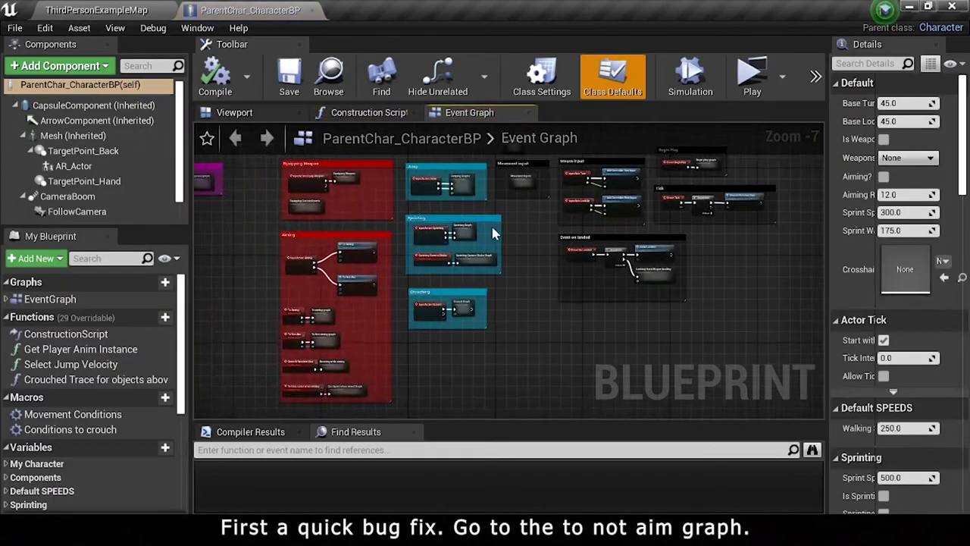
pyautogui.scroll(-3, 390, 225)
pyautogui.scroll(3, 389, 225)
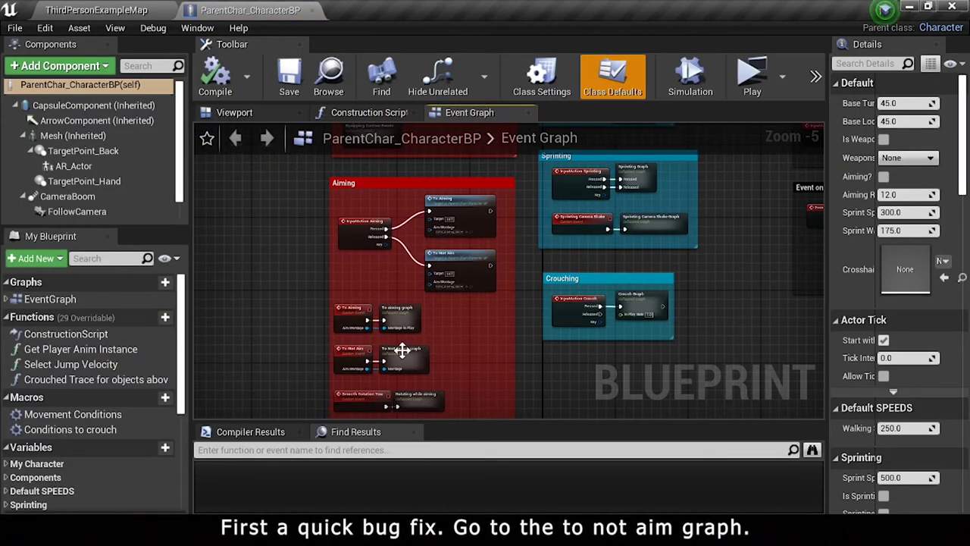
pyautogui.scroll(2, 410, 348)
pyautogui.doubleClick(418, 349)
pyautogui.moveTo(590, 244); pyautogui.dragTo(498, 253, button='right')
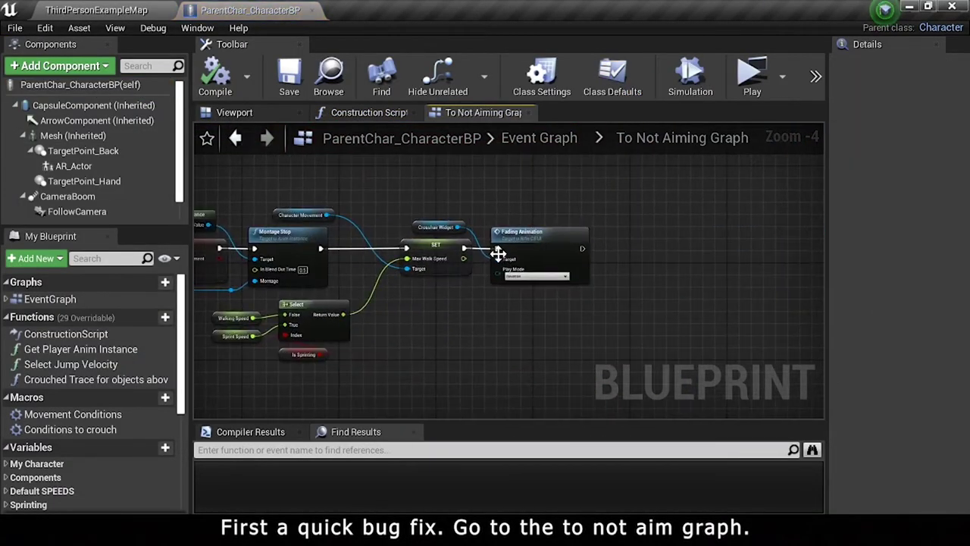
# Step: Try inserting a Branch before Fading Animation, then undo the misplaced wiring
pyautogui.moveTo(411, 281)
pyautogui.mouseDown(button='right')
pyautogui.moveTo(681, 277)
pyautogui.moveTo(502, 276)
pyautogui.mouseUp(button='right')
pyautogui.moveTo(606, 189); pyautogui.dragTo(461, 191, button='right')
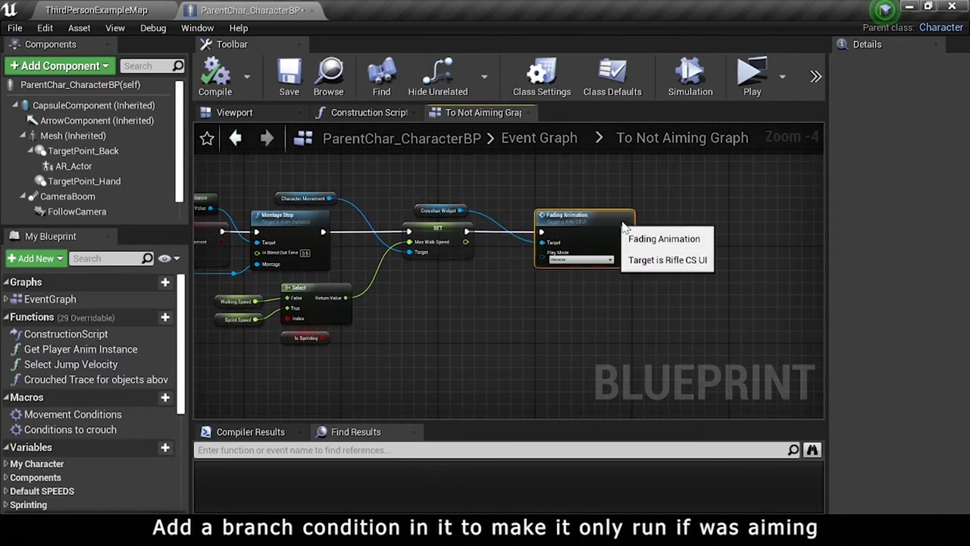
pyautogui.moveTo(624, 226); pyautogui.dragTo(696, 226)
pyautogui.click(504, 211)
pyautogui.moveTo(467, 231); pyautogui.dragTo(510, 232)
pyautogui.click(440, 210)
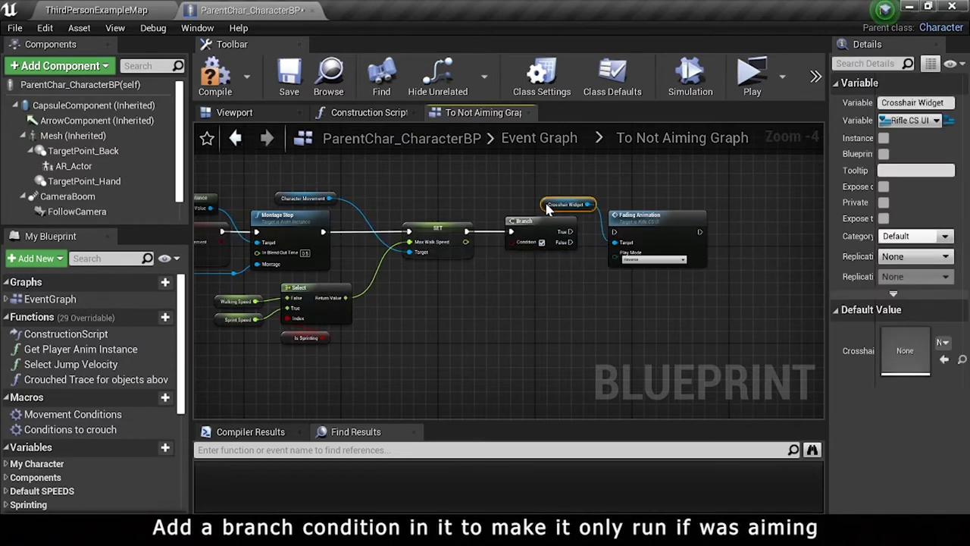
pyautogui.moveTo(535, 235)
pyautogui.mouseDown(button='right')
pyautogui.moveTo(793, 244)
pyautogui.moveTo(627, 235)
pyautogui.mouseUp(button='right')
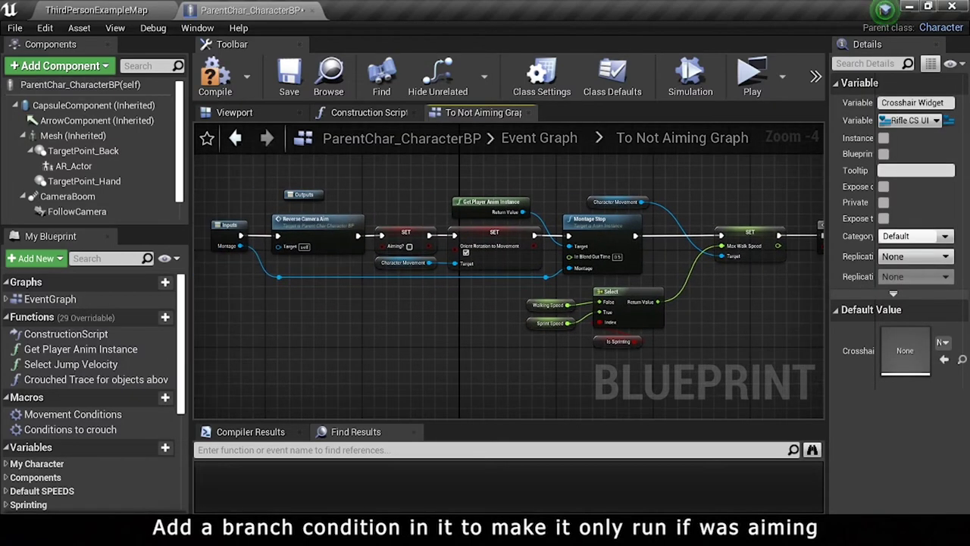
pyautogui.moveTo(657, 232); pyautogui.dragTo(690, 235)
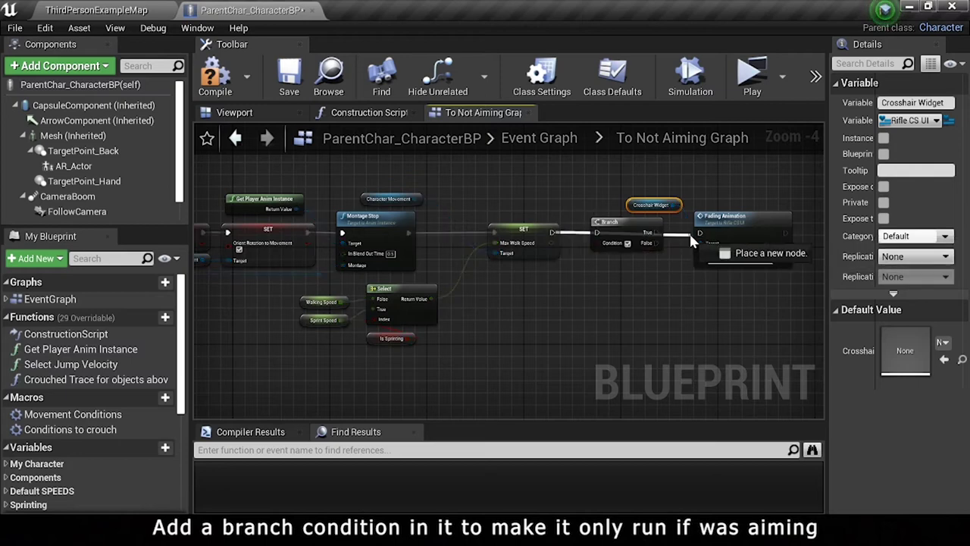
pyautogui.hotkey('ctrl', 'z')
pyautogui.hotkey('ctrl', 'z')
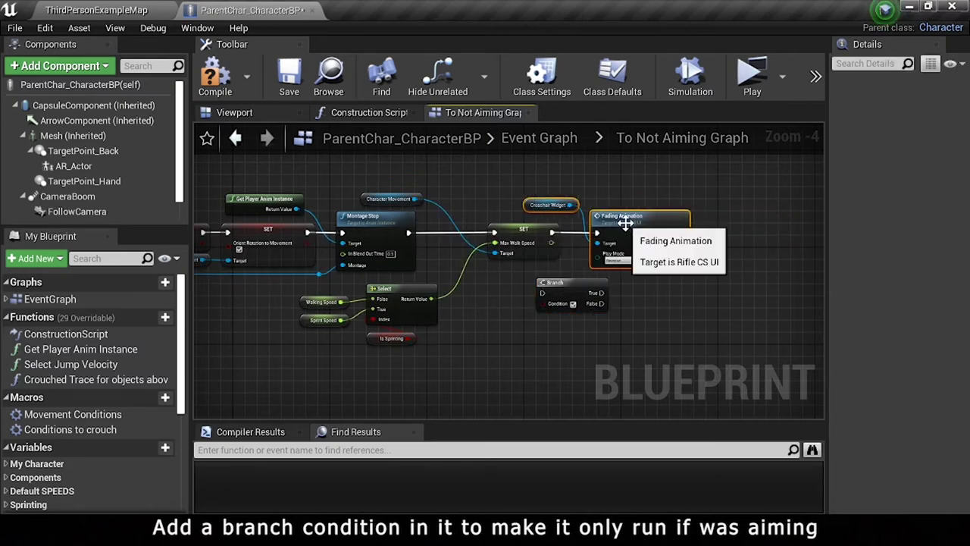
pyautogui.hotkey('ctrl', 'z')
# Step: Place the Branch right after Inputs and wire its True output to Reverse Camera Aim
pyautogui.moveTo(385, 290); pyautogui.dragTo(753, 318, button='right')
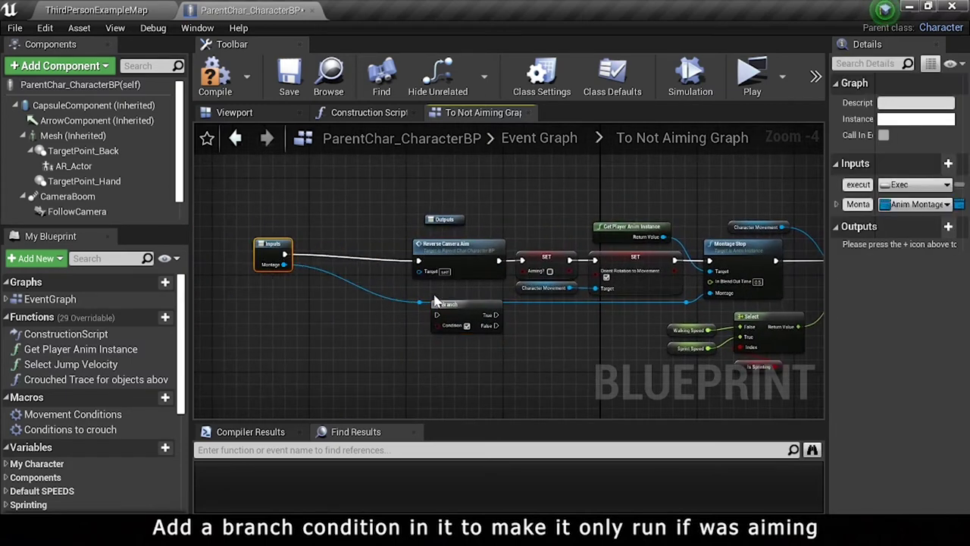
pyautogui.scroll(1, 351, 260)
pyautogui.click(356, 278)
pyautogui.moveTo(372, 290); pyautogui.dragTo(429, 282)
pyautogui.moveTo(455, 269); pyautogui.dragTo(455, 277)
pyautogui.moveTo(510, 291); pyautogui.dragTo(528, 298)
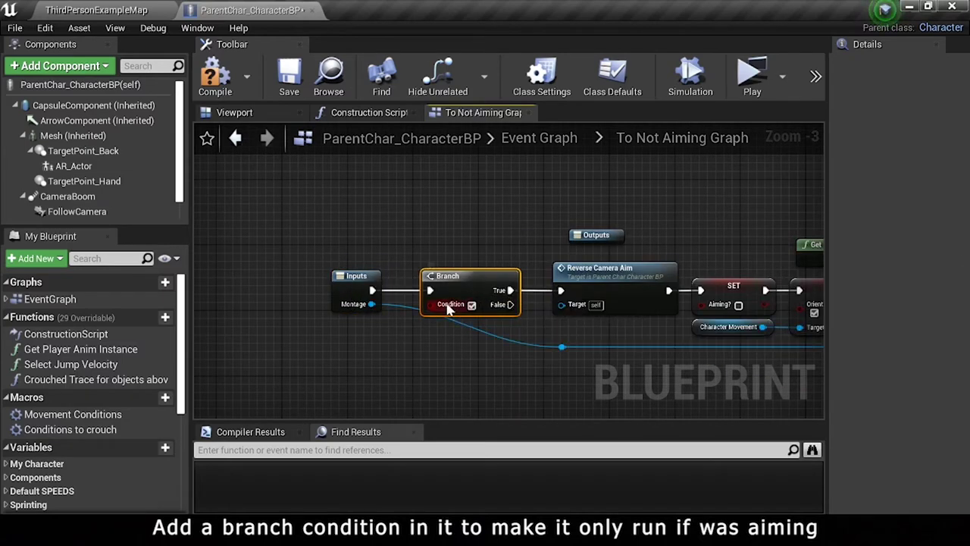
# Step: Feed an Aiming? getter into the Branch Condition and go back to the Event Graph
pyautogui.moveTo(450, 307); pyautogui.dragTo(378, 331)
pyautogui.write('aiming')
pyautogui.press('Return')
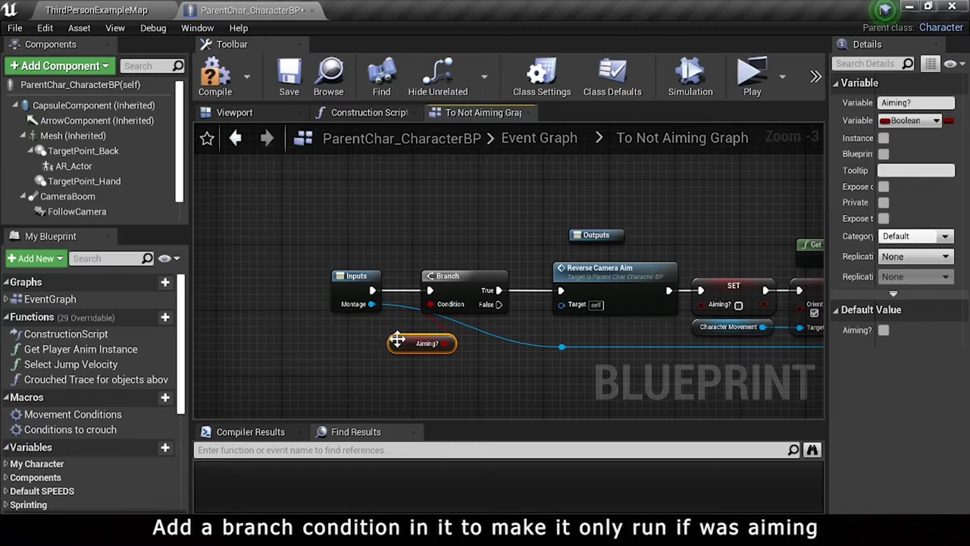
pyautogui.click(538, 139)
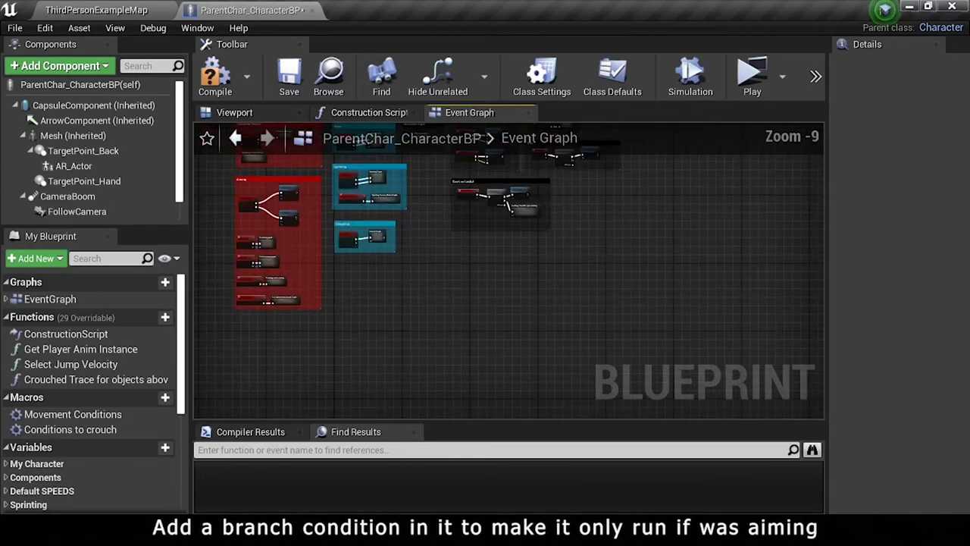
# Step: Add an InputAction Fire Weapon event node to the Event Graph
pyautogui.scroll(5, 387, 252)
pyautogui.scroll(2, 356, 254)
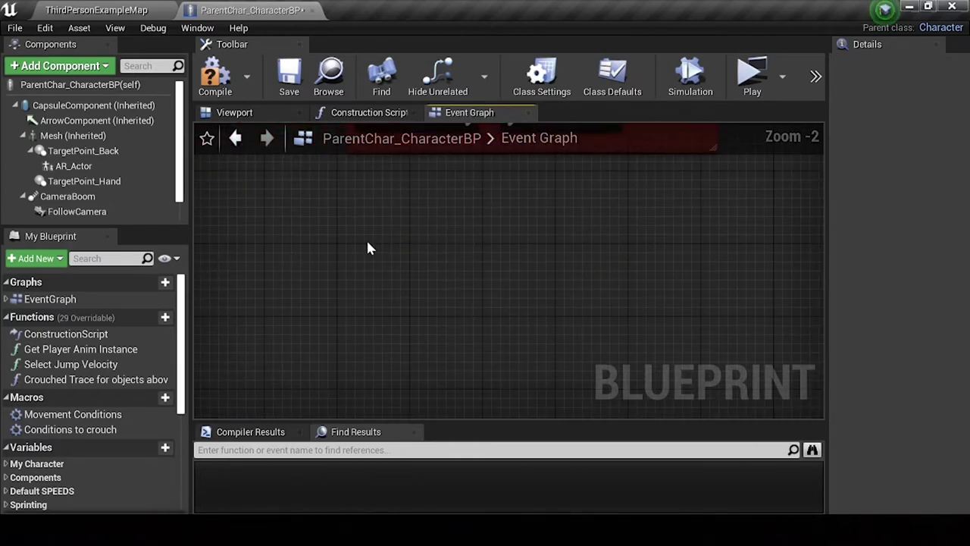
pyautogui.rightClick(367, 247)
pyautogui.write('fire')
pyautogui.press('Return')
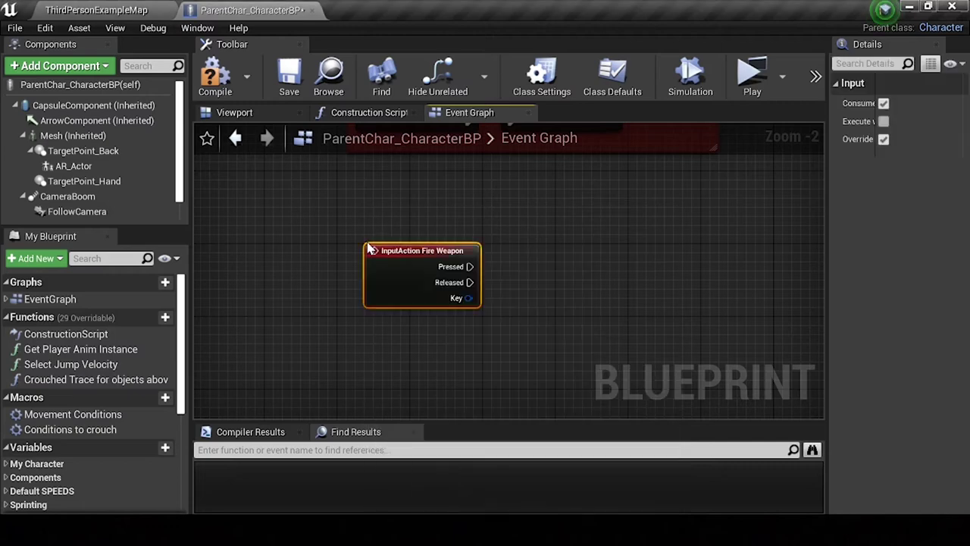
pyautogui.moveTo(370, 249); pyautogui.dragTo(311, 189)
# Step: Add a Custom Event named Auto Firing Event
pyautogui.rightClick(295, 306)
pyautogui.write('custom event')
pyautogui.press('Return')
pyautogui.write('Auto Firing Event')
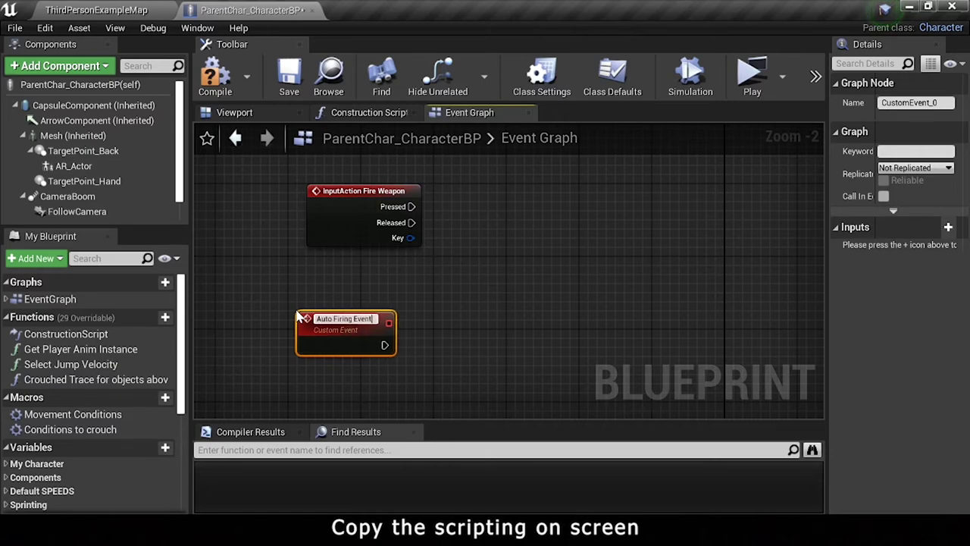
pyautogui.press('Return')
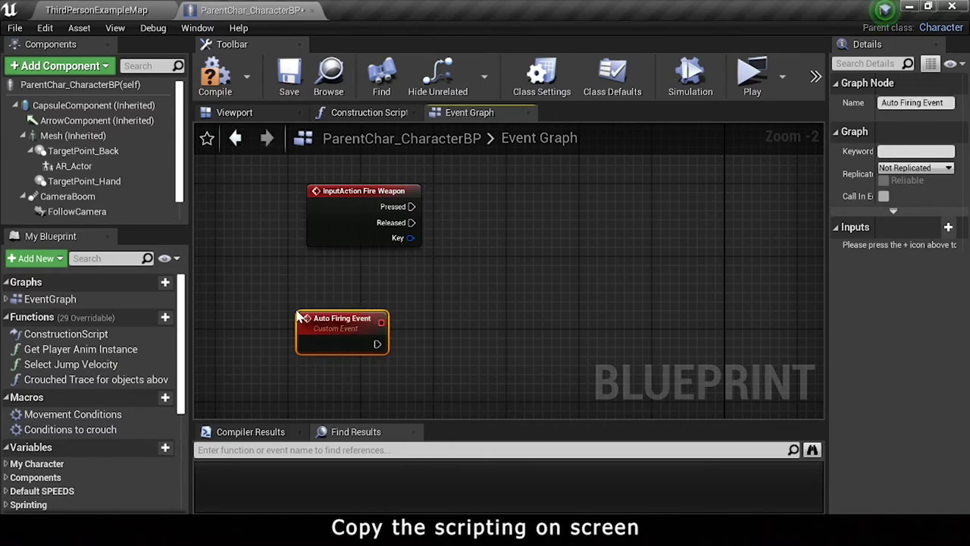
# Step: Connect a Set Timer by Event node to Fire Weapon's Pressed, undoing a stray Branch
pyautogui.moveTo(407, 216); pyautogui.dragTo(343, 214, button='right')
pyautogui.moveTo(346, 213); pyautogui.dragTo(426, 196)
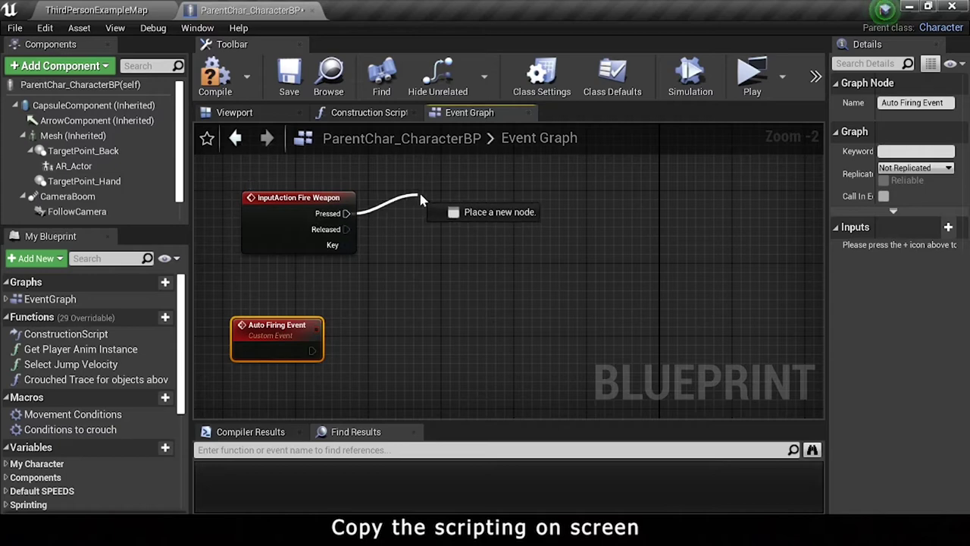
pyautogui.write('bra')
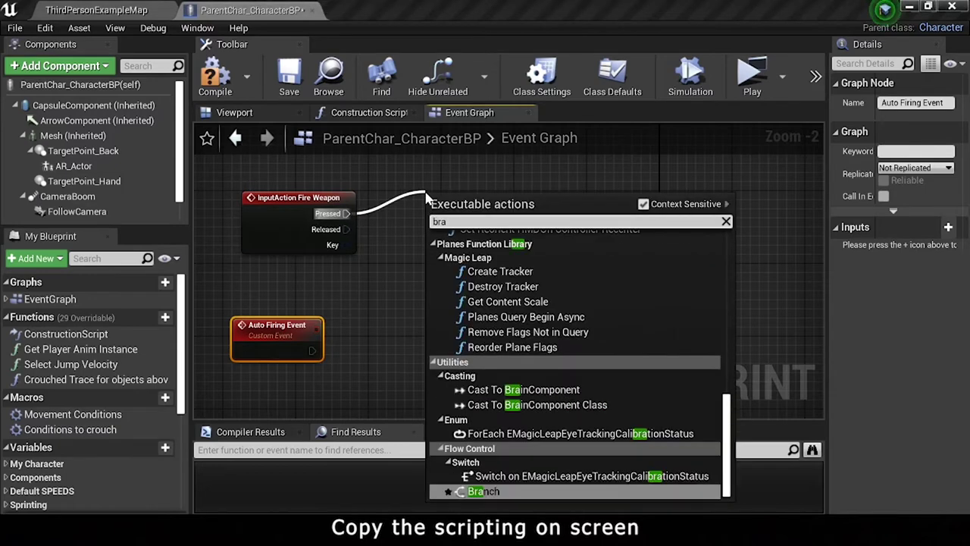
pyautogui.press('Return')
pyautogui.hotkey('ctrl', 'z')
pyautogui.moveTo(345, 213); pyautogui.dragTo(436, 182)
pyautogui.write('set timer by ee')
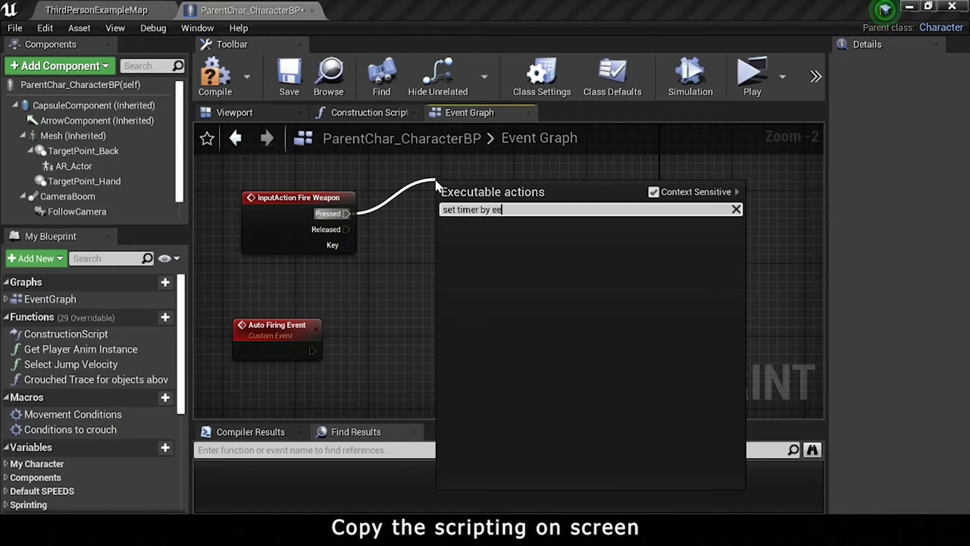
pyautogui.press('BackSpace')
pyautogui.press('Return')
# Step: Bind Auto Firing Event to the timer's Event, tick Looping and set Time to 0.1
pyautogui.moveTo(442, 220); pyautogui.dragTo(316, 328)
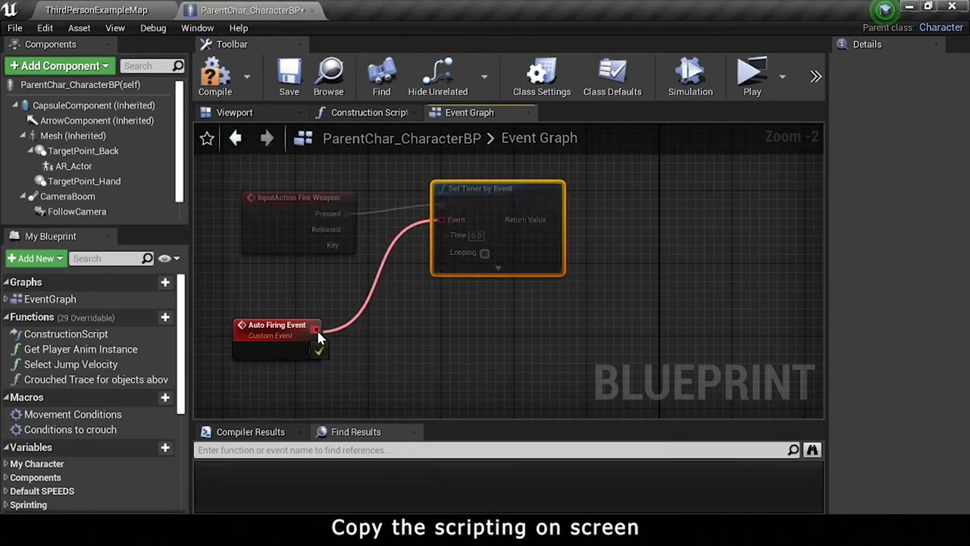
pyautogui.moveTo(491, 201); pyautogui.dragTo(482, 210)
pyautogui.click(475, 261)
pyautogui.click(467, 244)
pyautogui.write('0.1')
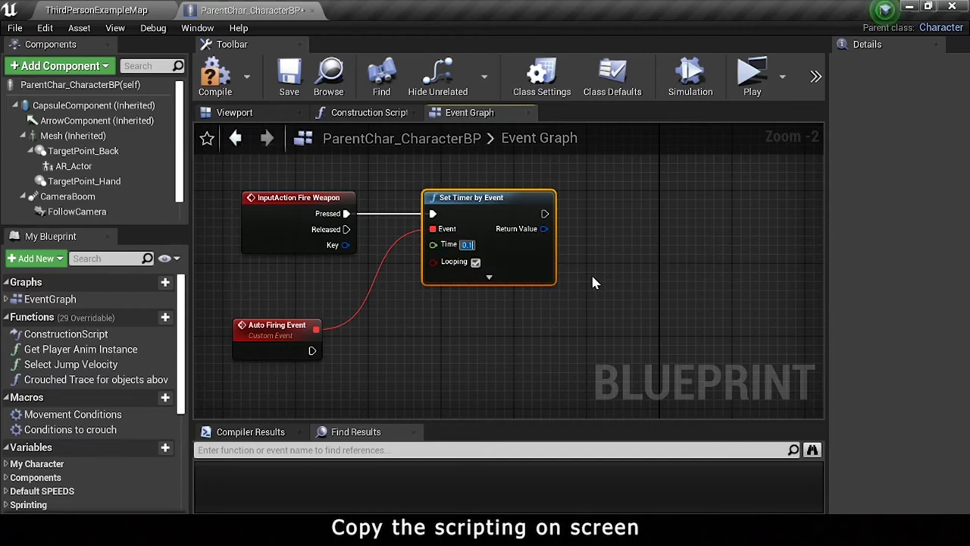
pyautogui.moveTo(349, 242); pyautogui.dragTo(259, 230, button='right')
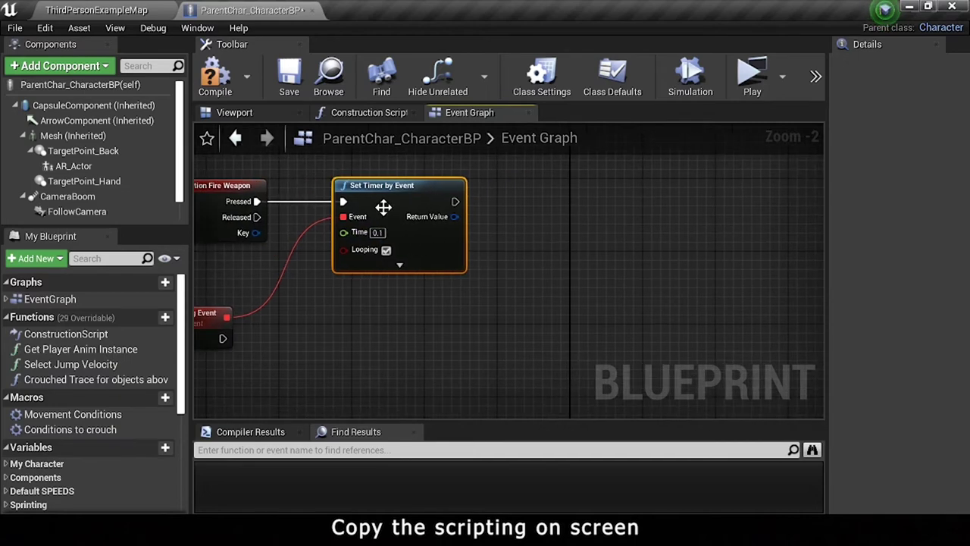
pyautogui.moveTo(379, 210); pyautogui.dragTo(507, 210)
pyautogui.moveTo(248, 217)
pyautogui.mouseDown()
pyautogui.moveTo(339, 278)
pyautogui.moveTo(256, 220)
pyautogui.mouseUp()
pyautogui.moveTo(228, 341); pyautogui.dragTo(326, 305, button='right')
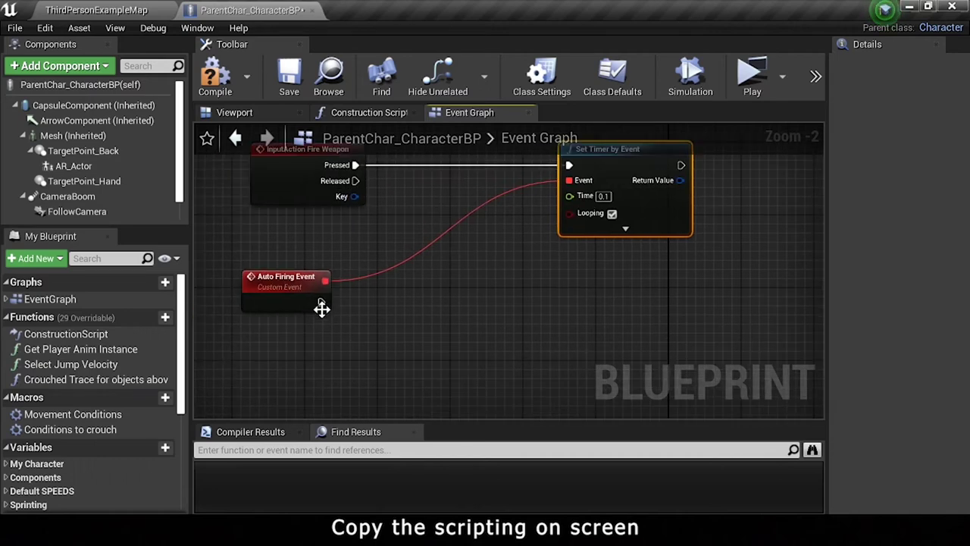
# Step: Add a new Boolean variable named Is Firing
pyautogui.scroll(-3, 149, 356)
pyautogui.scroll(-2, 148, 351)
pyautogui.scroll(1, 150, 360)
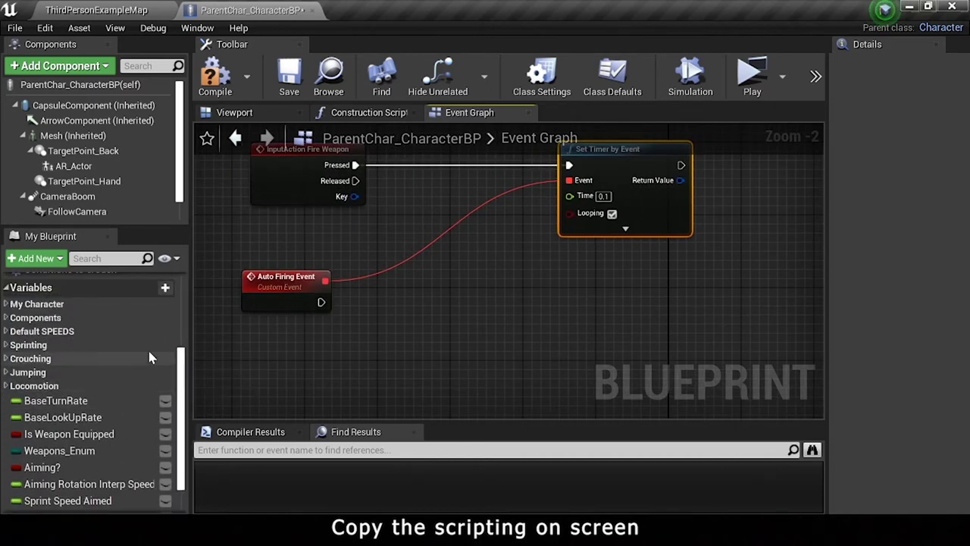
pyautogui.click(165, 288)
pyautogui.write('Is Firi')
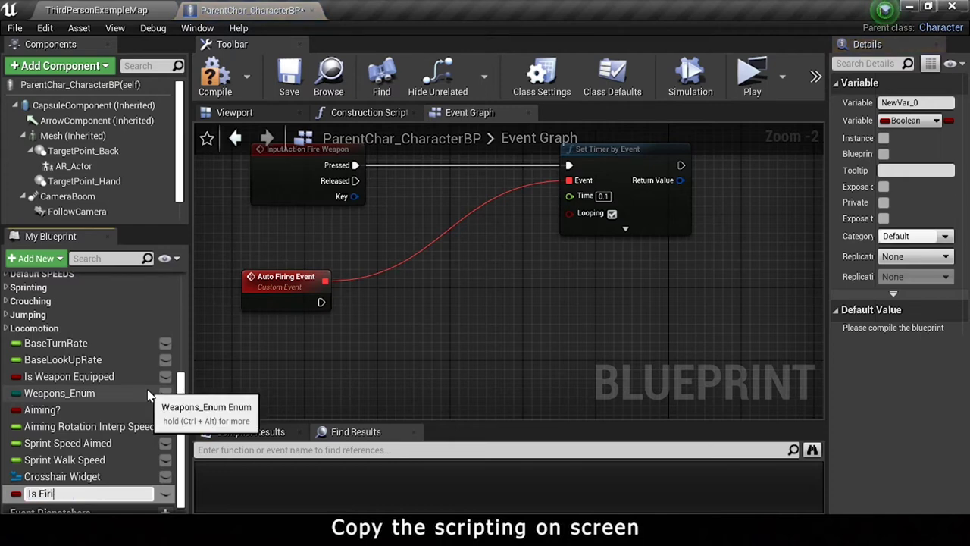
pyautogui.write('ng')
pyautogui.press('Return')
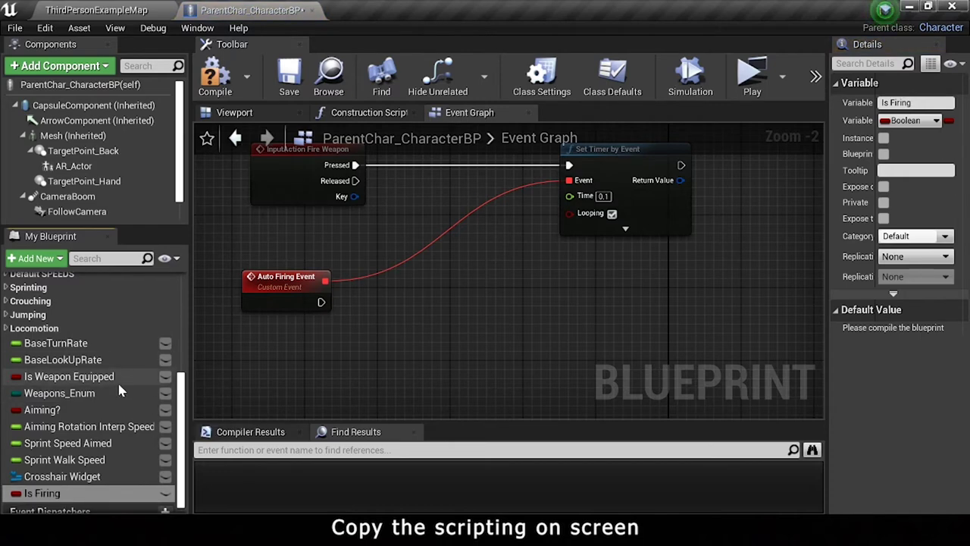
# Step: Categorise Is Weapon Equipped, Weapons_Enum, Aiming? and Aiming Rotation Interp Speed as Weapons; Sprint Speed Aimed as Sprinting
pyautogui.click(68, 377)
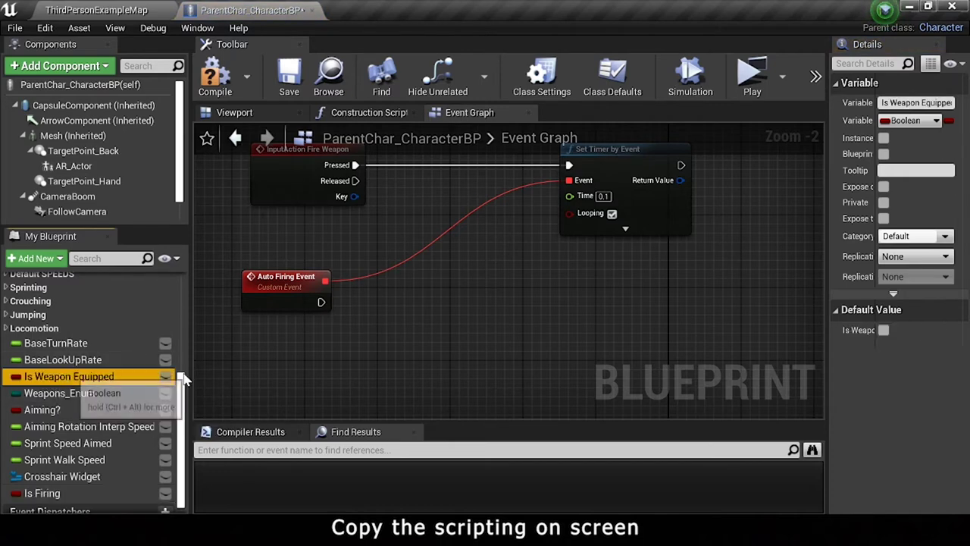
pyautogui.click(891, 236)
pyautogui.write('Weapons')
pyautogui.press('Return')
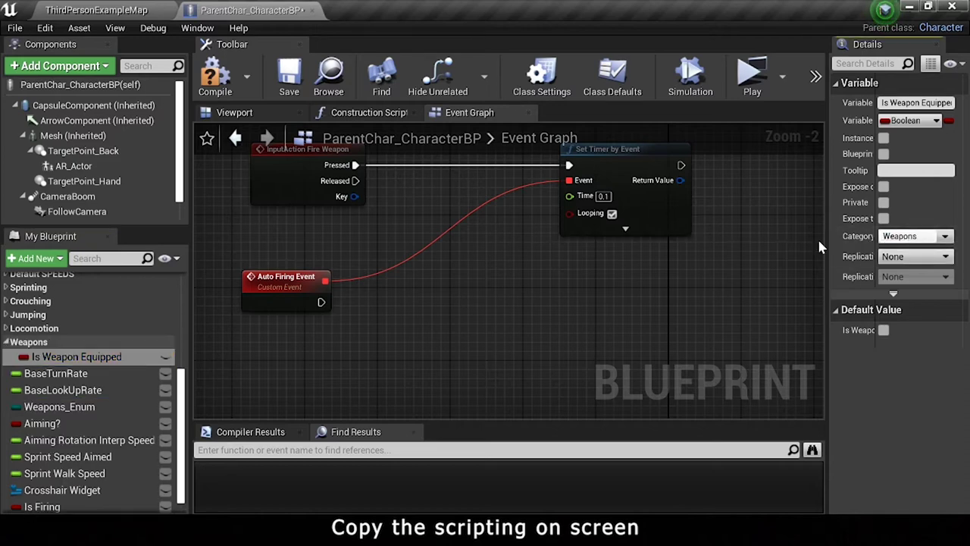
pyautogui.moveTo(59, 406); pyautogui.dragTo(30, 343)
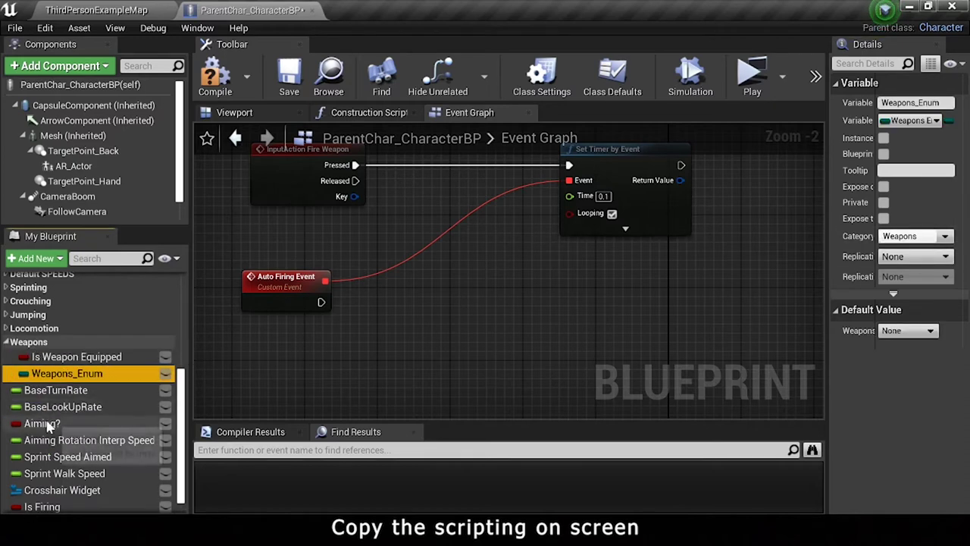
pyautogui.moveTo(42, 423); pyautogui.dragTo(34, 351)
pyautogui.moveTo(68, 440); pyautogui.dragTo(30, 345)
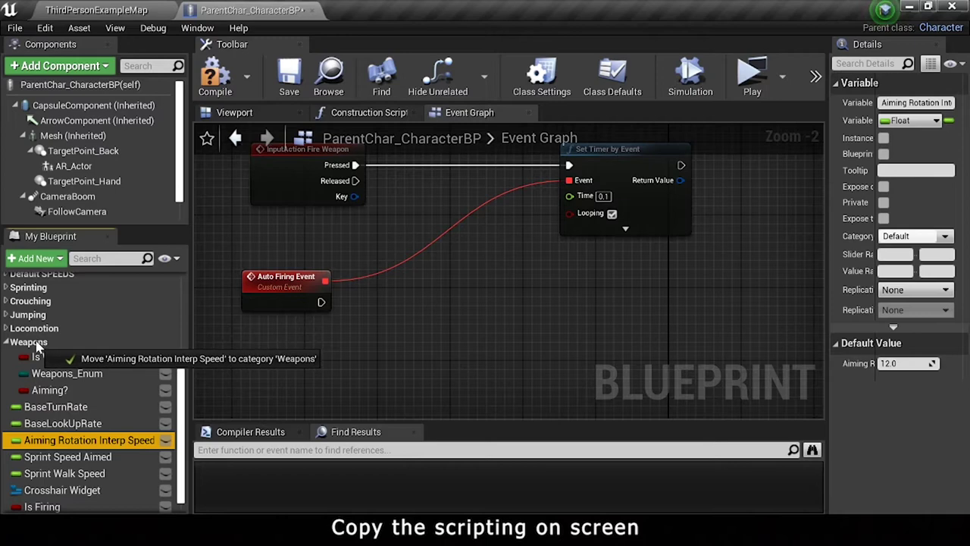
pyautogui.moveTo(72, 452); pyautogui.dragTo(31, 288)
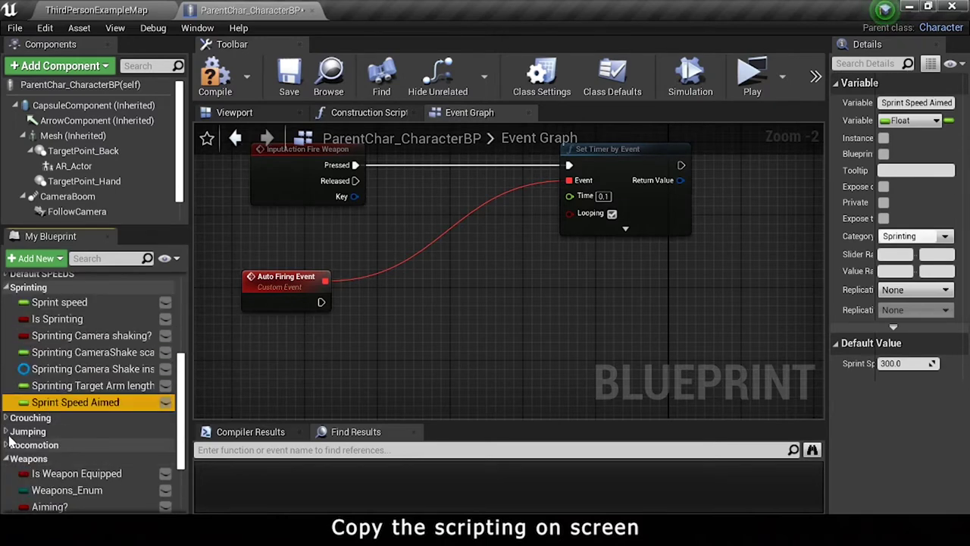
pyautogui.click(7, 459)
pyautogui.click(13, 296)
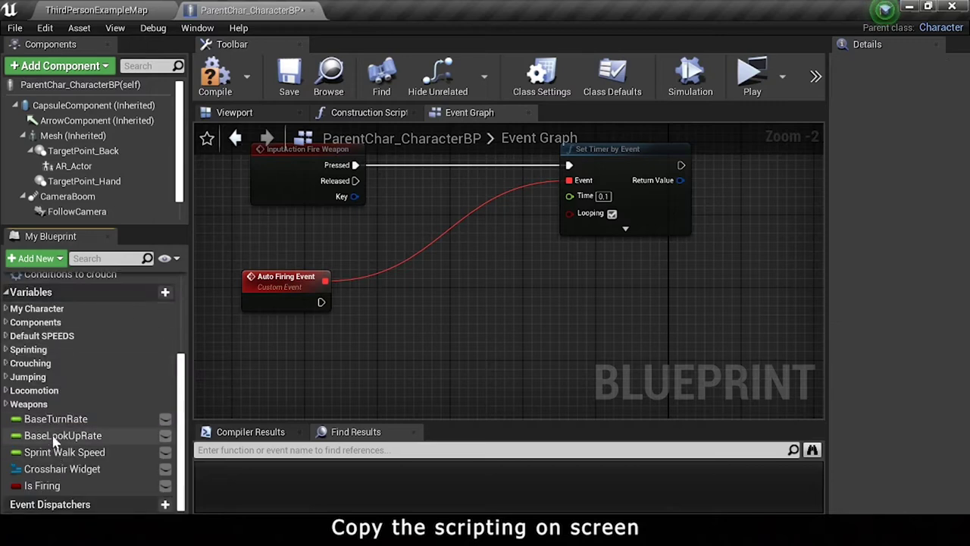
# Step: Select the Sprint Walk Speed variable and start renaming it to Aimed Walk Speed
pyautogui.moveTo(64, 451)
pyautogui.mouseDown()
pyautogui.moveTo(64, 351)
pyautogui.moveTo(65, 457)
pyautogui.mouseUp()
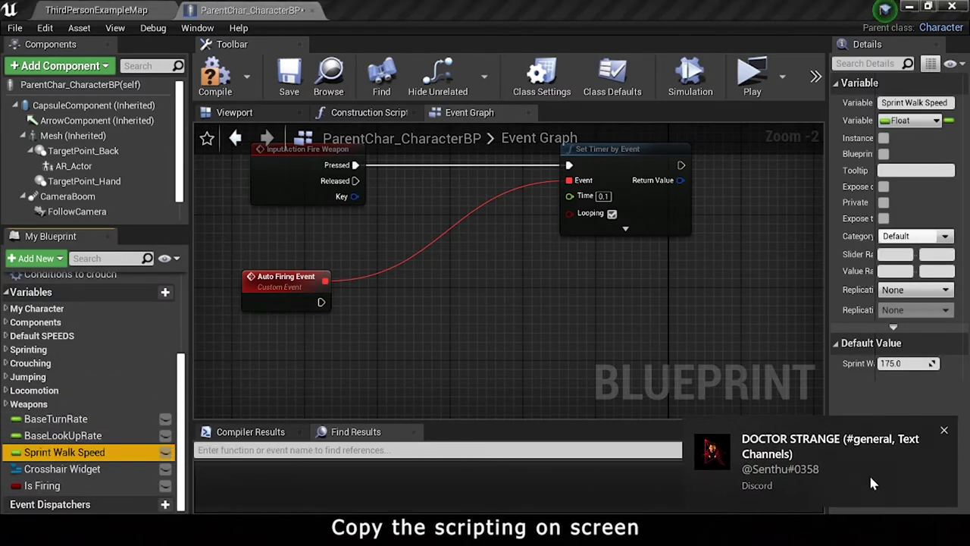
pyautogui.click(574, 331)
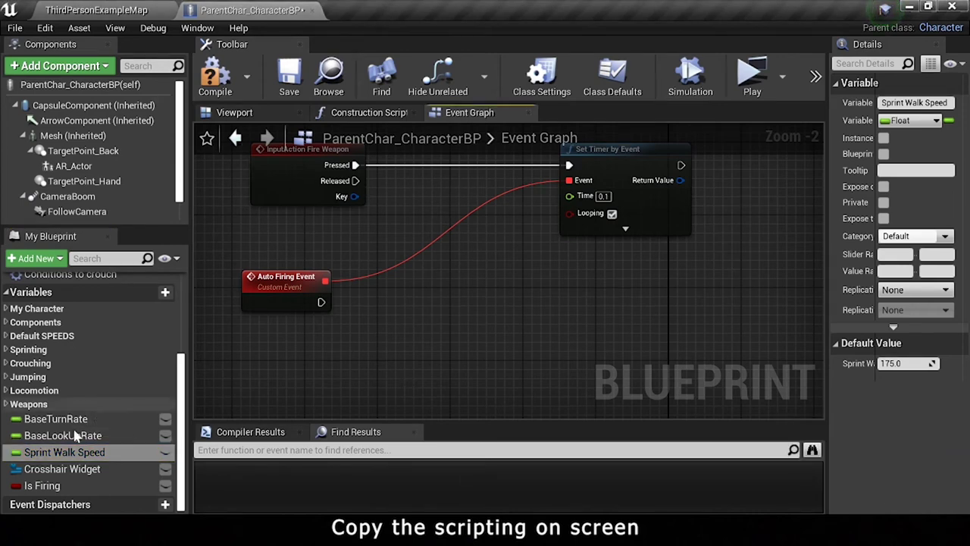
pyautogui.click(70, 453)
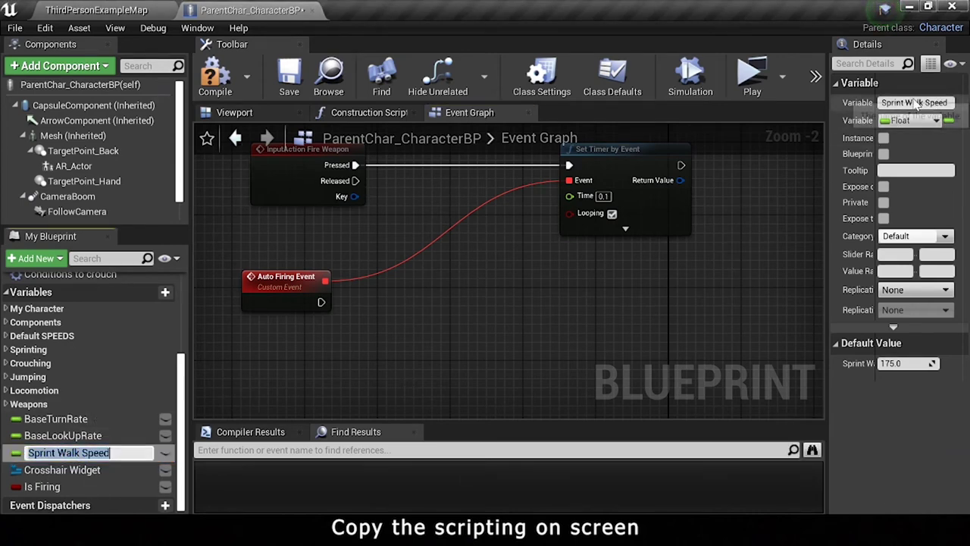
pyautogui.click(853, 114)
pyautogui.write('Aimed')
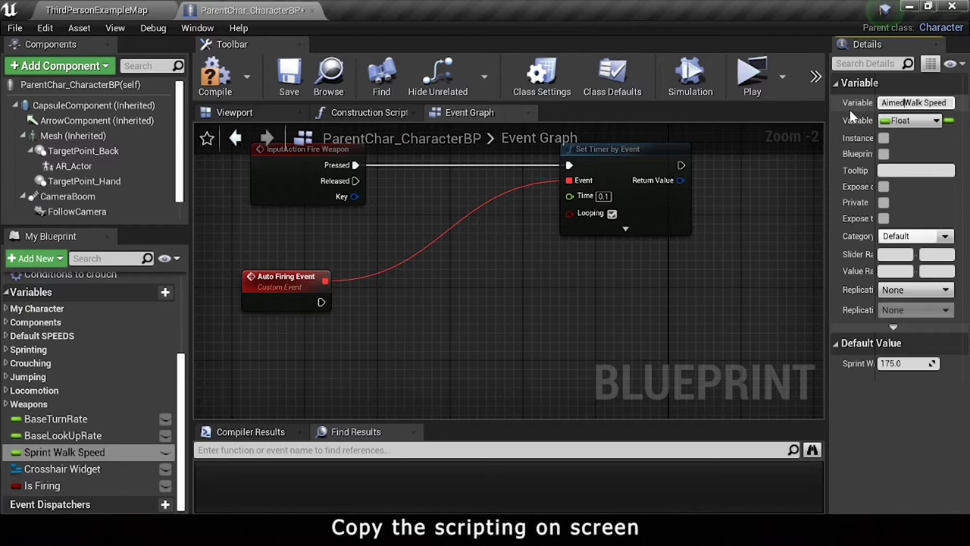
# Step: Move Aimed Walk Speed into Default SPEEDS and set Is Firing true after Auto Firing Event
pyautogui.moveTo(67, 452); pyautogui.dragTo(27, 337)
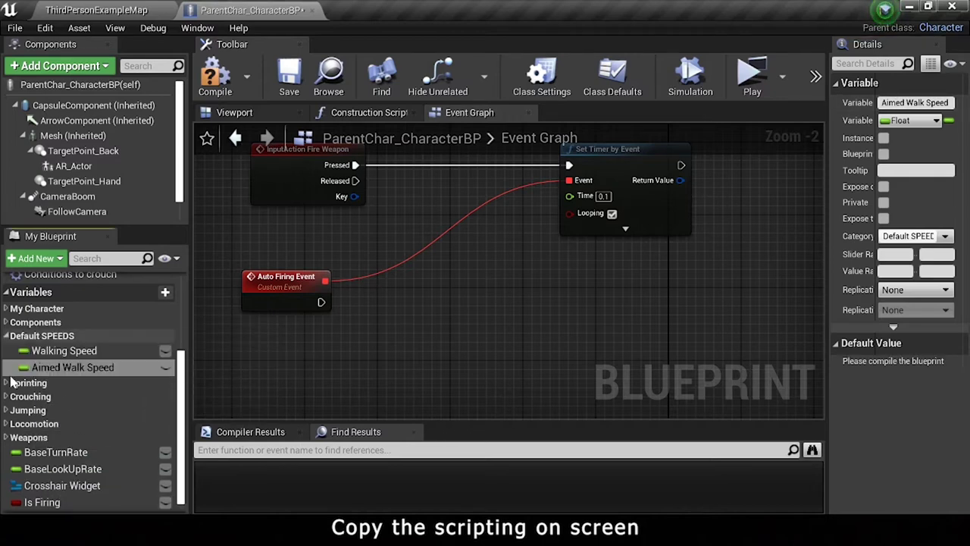
pyautogui.click(5, 336)
pyautogui.moveTo(42, 485); pyautogui.dragTo(321, 302)
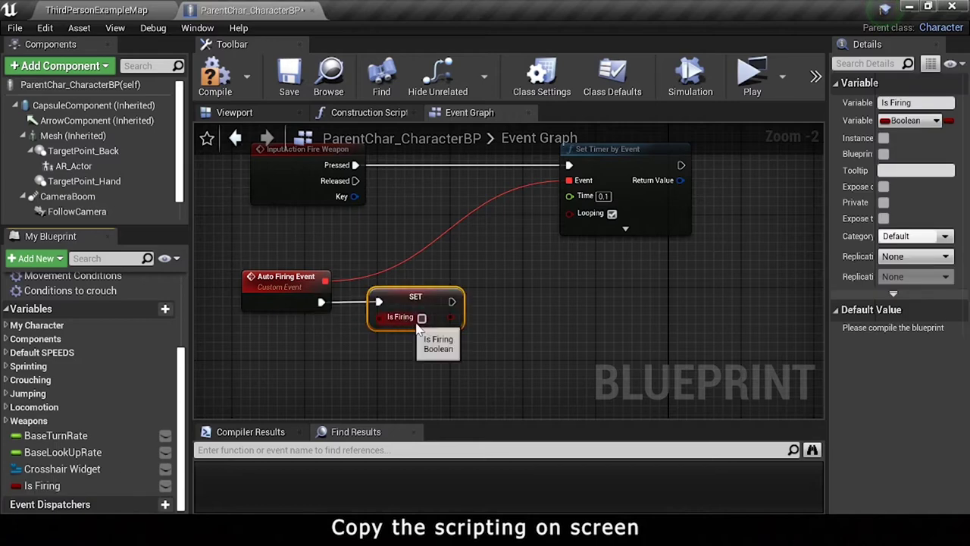
pyautogui.click(422, 318)
pyautogui.moveTo(422, 317); pyautogui.dragTo(332, 315, button='right')
# Step: Add a Print String after the SET node, with a Make Literal Bool feeding Print to Screen
pyautogui.moveTo(359, 300); pyautogui.dragTo(463, 303)
pyautogui.write('print st')
pyautogui.press('Return')
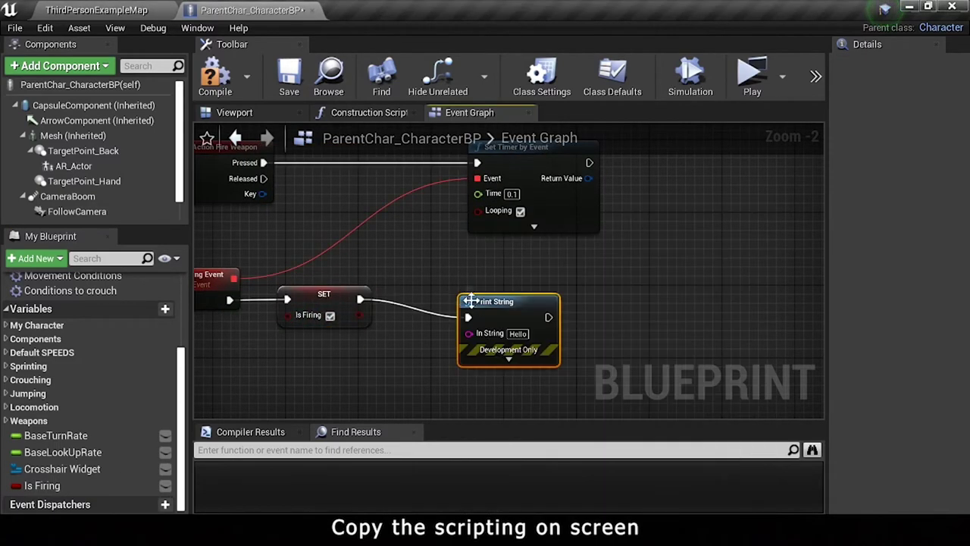
pyautogui.click(462, 340)
pyautogui.moveTo(433, 331)
pyautogui.mouseDown()
pyautogui.moveTo(360, 364)
pyautogui.moveTo(300, 365)
pyautogui.mouseUp()
pyautogui.write('literal bool')
pyautogui.press('Return')
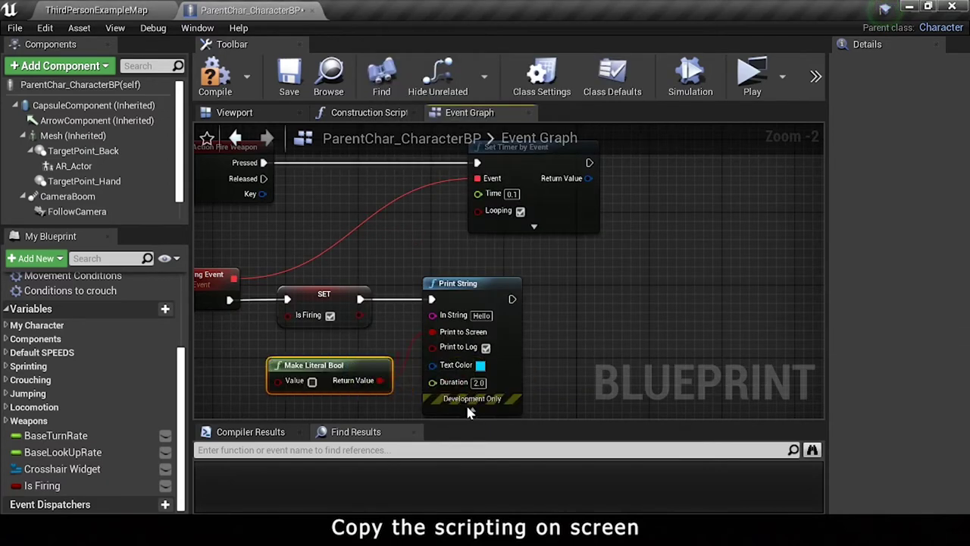
# Step: Set the Print String message to 'Shooting'
pyautogui.click(477, 414)
pyautogui.click(482, 315)
pyautogui.write('Sh')
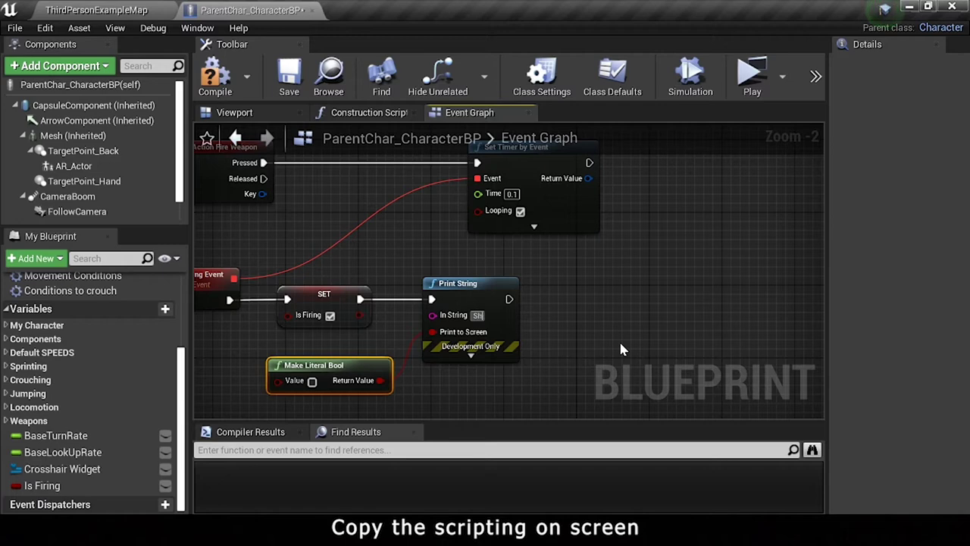
pyautogui.write('ooting')
pyautogui.moveTo(326, 370); pyautogui.dragTo(326, 352)
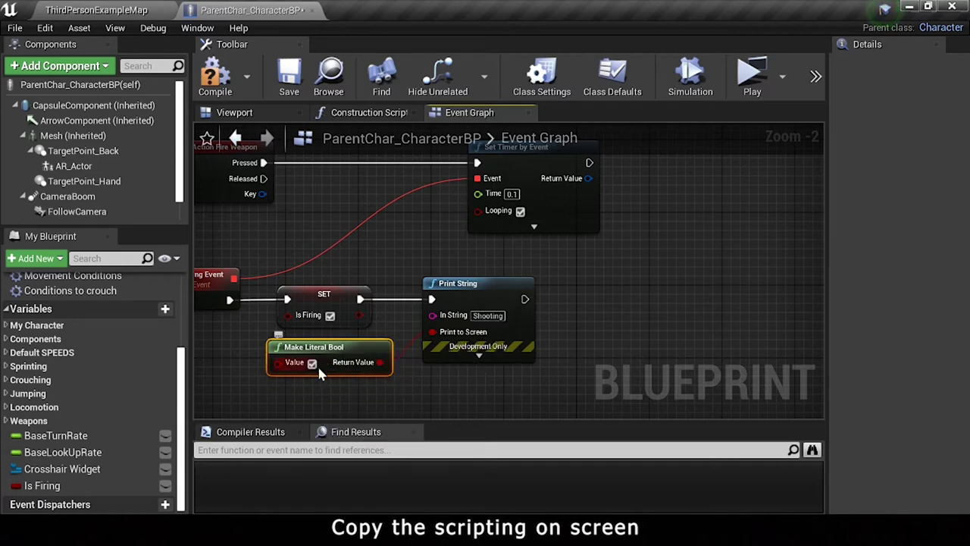
pyautogui.moveTo(499, 347); pyautogui.dragTo(427, 329, button='right')
pyautogui.moveTo(448, 285); pyautogui.dragTo(397, 286, button='right')
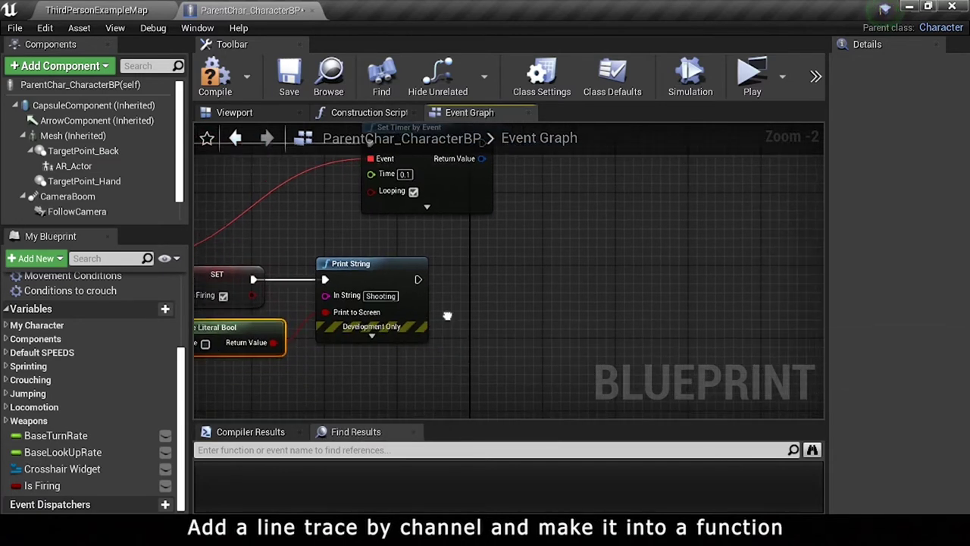
# Step: Add a LineTraceByChannel node after Print String
pyautogui.moveTo(398, 282); pyautogui.dragTo(584, 285)
pyautogui.write('line')
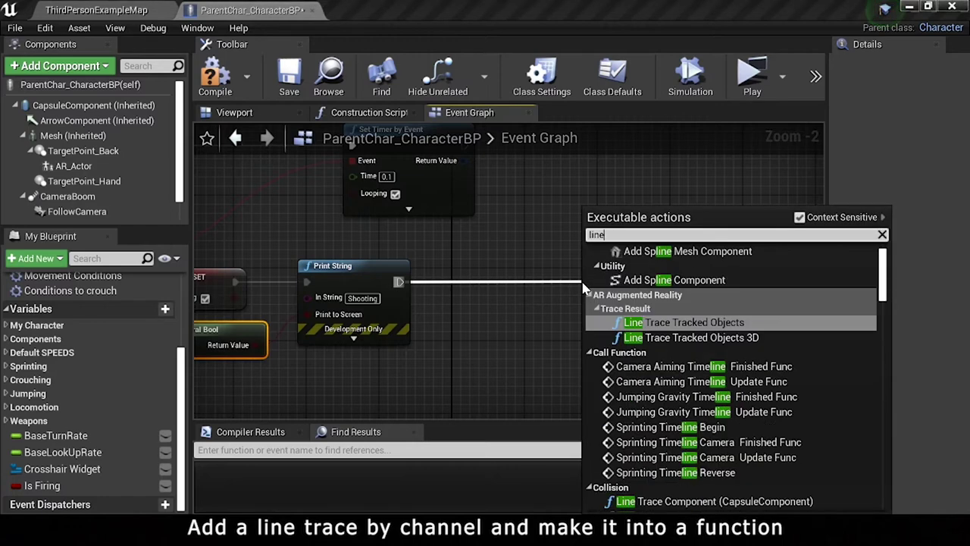
pyautogui.write(' trace by channel')
pyautogui.click(599, 263)
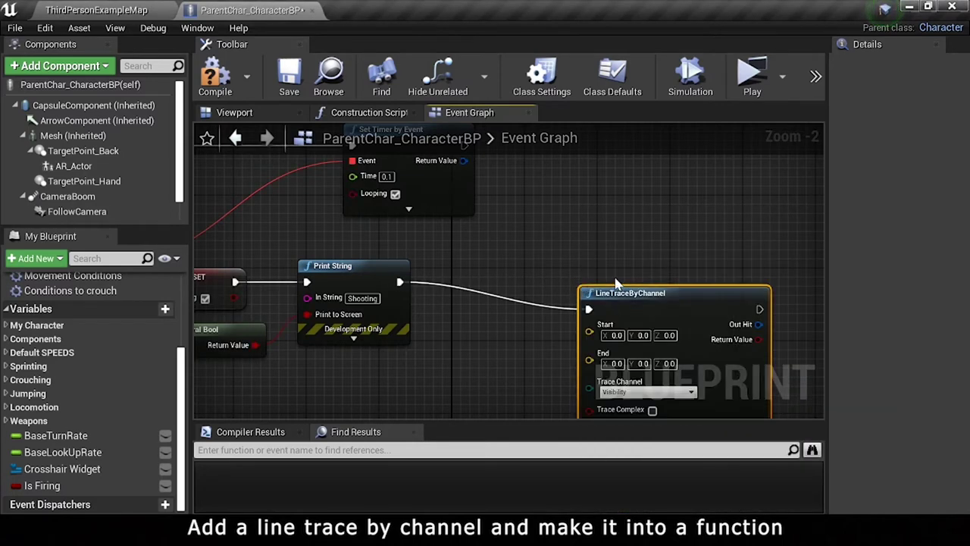
pyautogui.moveTo(599, 261); pyautogui.dragTo(482, 198, button='right')
# Step: Collapse the line trace into a function named Shooting Trace and open its graph
pyautogui.rightClick(520, 203)
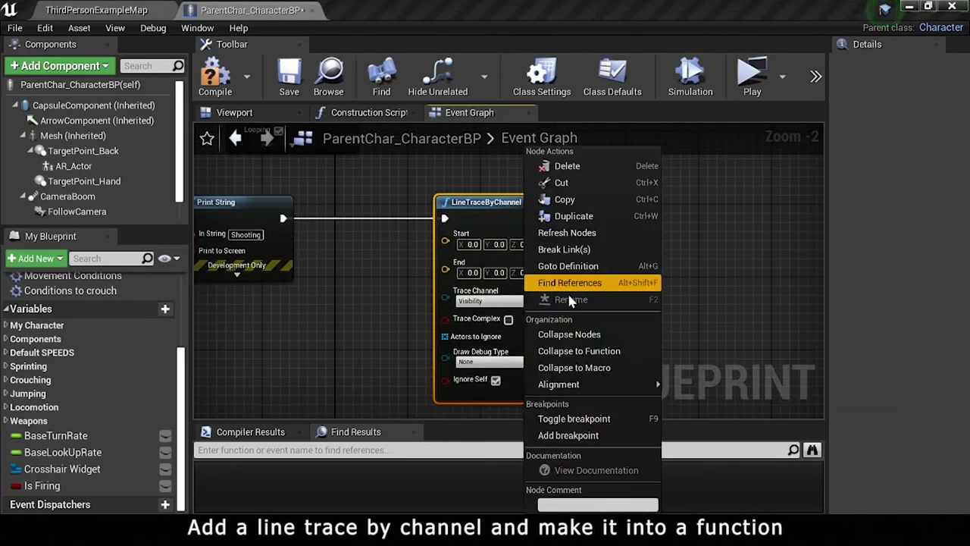
pyautogui.click(578, 350)
pyautogui.write('S')
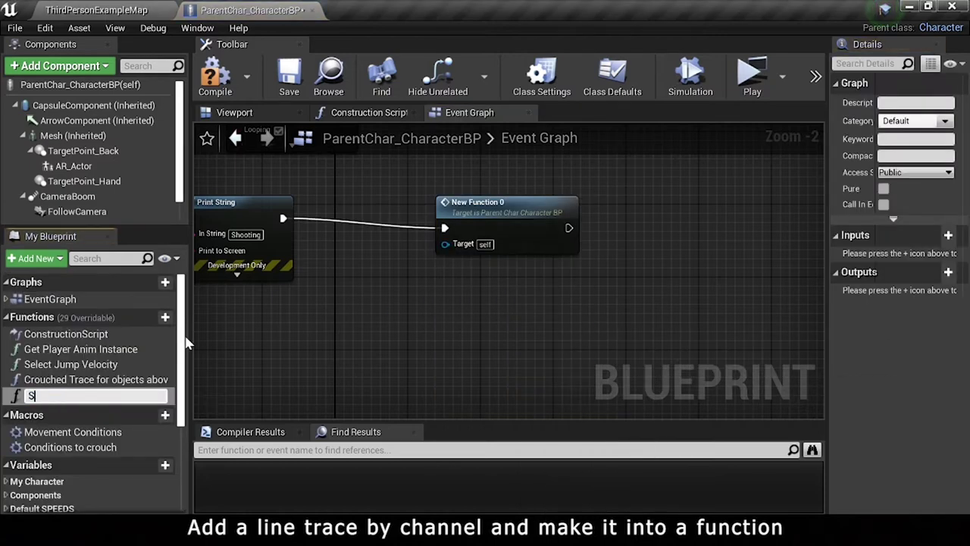
pyautogui.write('e')
pyautogui.press('Return')
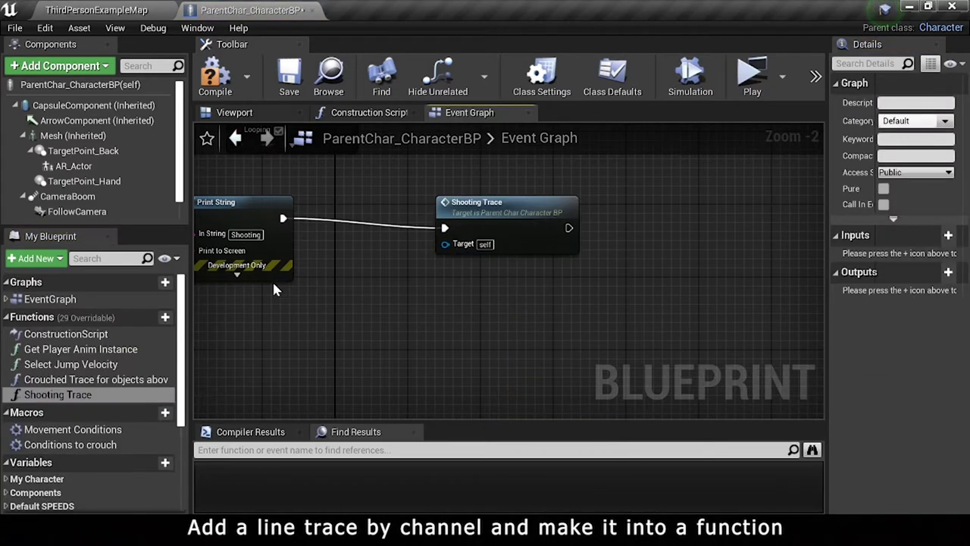
pyautogui.doubleClick(477, 209)
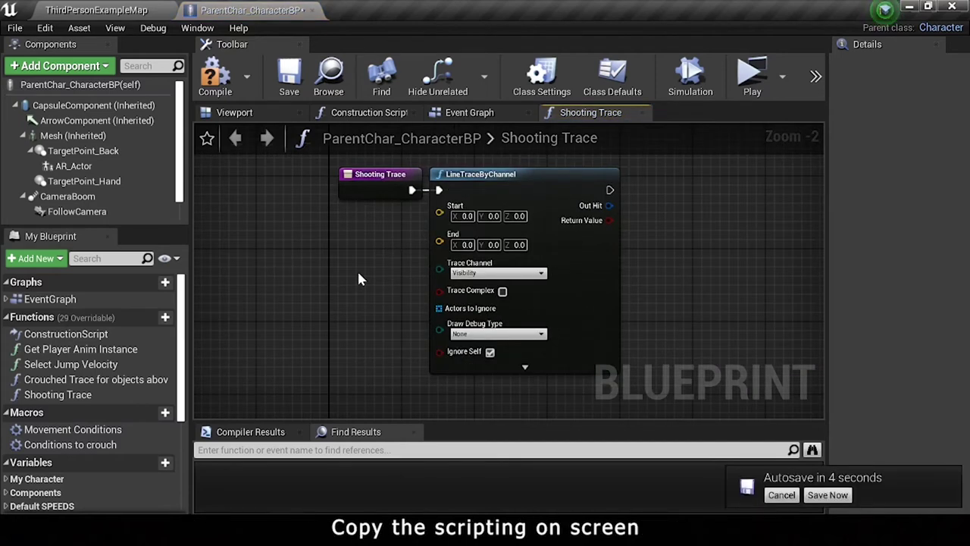
# Step: Add an AR_Actor getter with Get Child Actor feeding a Cast To WeaponMaster_Actor
pyautogui.moveTo(357, 269); pyautogui.dragTo(419, 256, button='right')
pyautogui.moveTo(73, 166)
pyautogui.mouseDown()
pyautogui.moveTo(319, 247)
pyautogui.moveTo(282, 219)
pyautogui.mouseUp()
pyautogui.write('get chil')
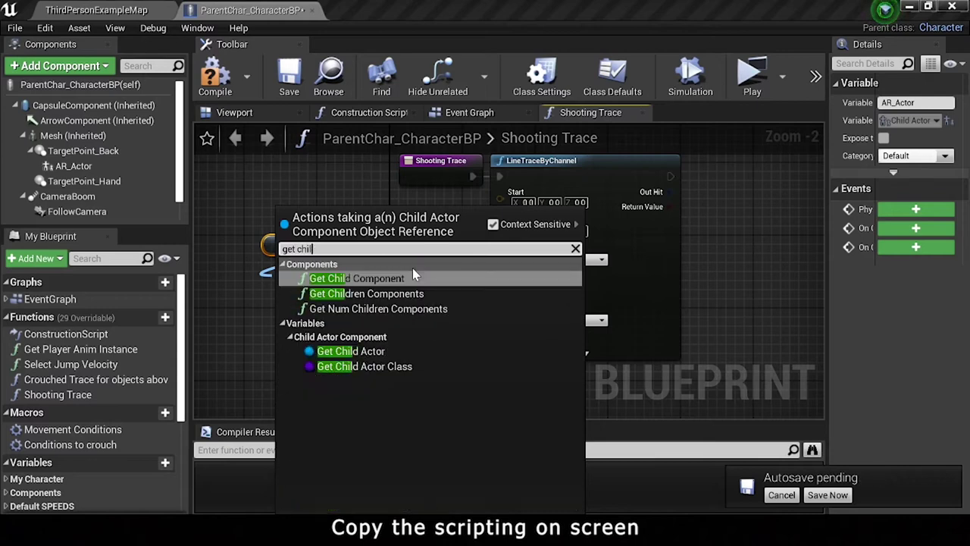
pyautogui.write('d')
pyautogui.press('Escape')
pyautogui.moveTo(322, 279); pyautogui.dragTo(272, 281)
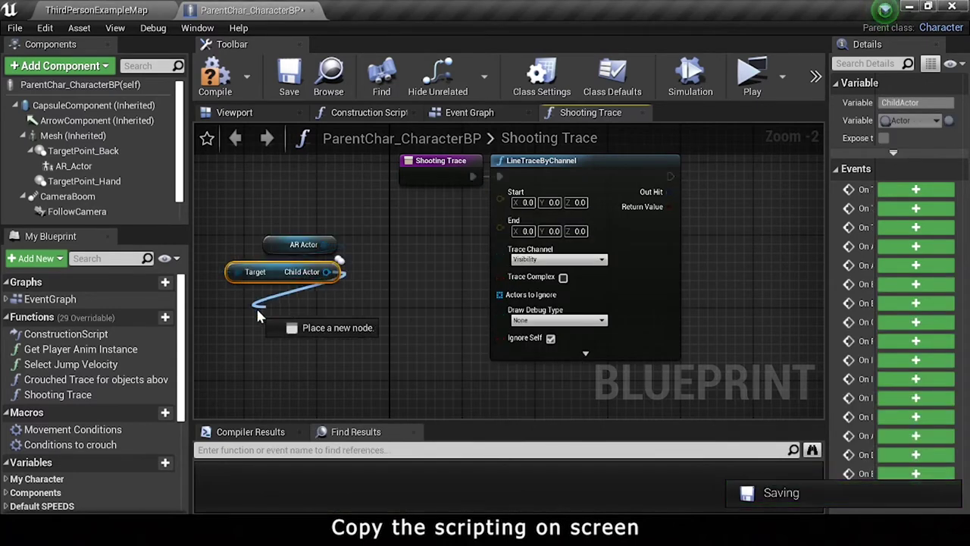
pyautogui.moveTo(235, 272); pyautogui.dragTo(258, 308)
pyautogui.write('cast')
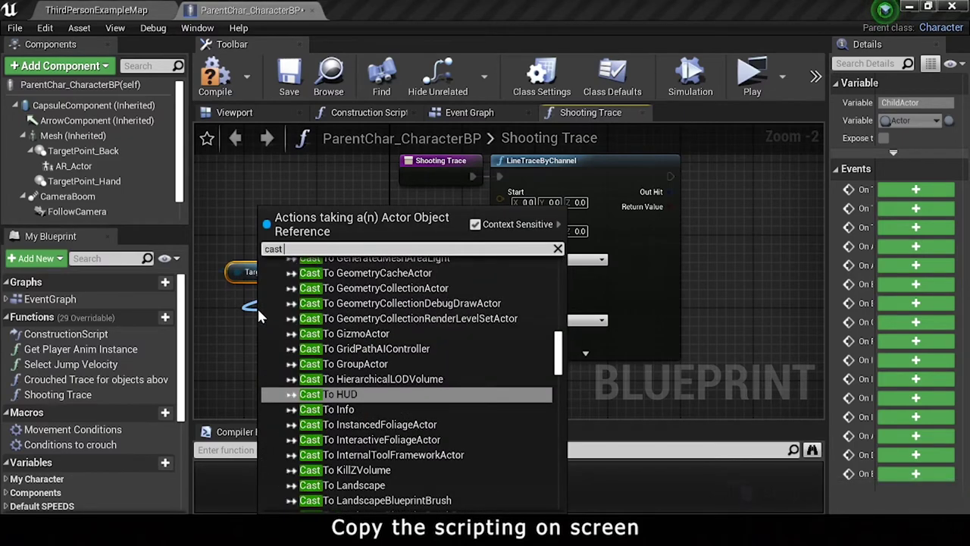
pyautogui.write(' to wea')
pyautogui.press('Return')
pyautogui.rightClick(316, 321)
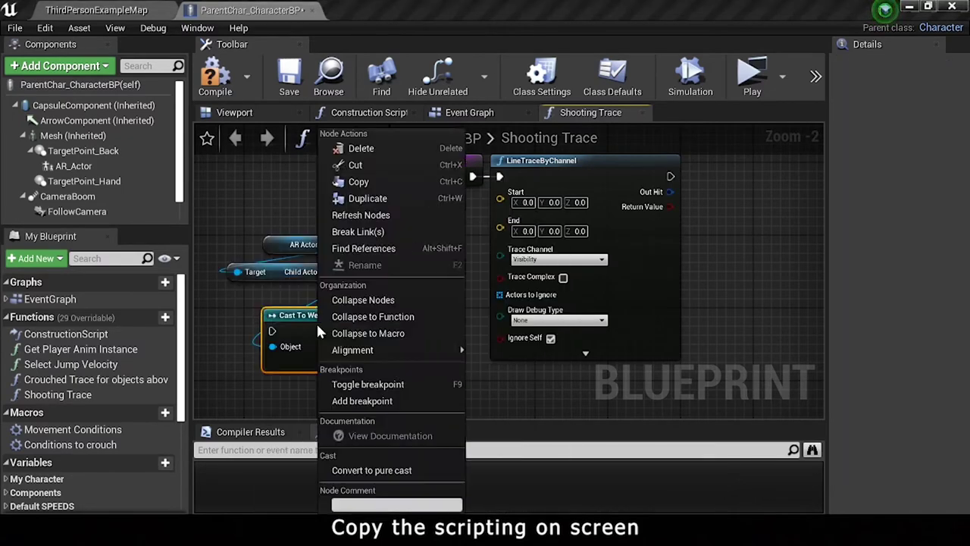
pyautogui.press('Escape')
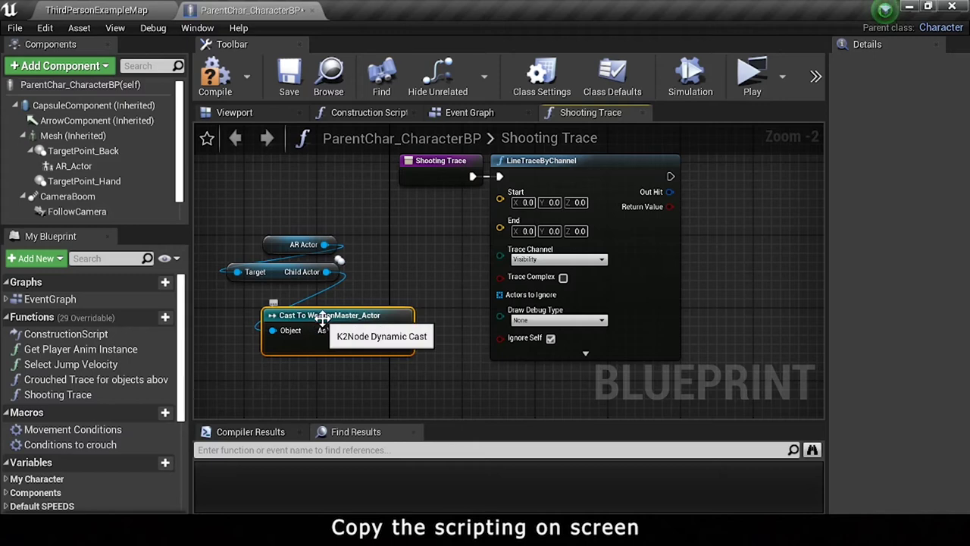
pyautogui.moveTo(323, 320); pyautogui.dragTo(295, 301)
# Step: Get the Assault Rifle from the cast, delete the stray Get Mass, and tidy the nodes
pyautogui.moveTo(376, 319); pyautogui.dragTo(328, 365)
pyautogui.write('get assaul')
pyautogui.press('Return')
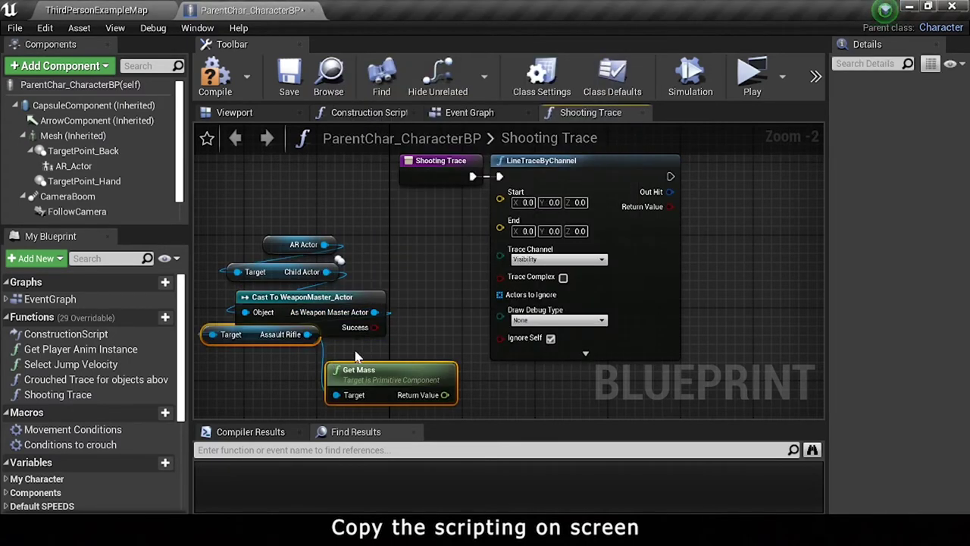
pyautogui.moveTo(334, 379); pyautogui.dragTo(362, 332, button='right')
pyautogui.moveTo(405, 329); pyautogui.dragTo(467, 349)
pyautogui.press('Delete')
pyautogui.moveTo(322, 304); pyautogui.dragTo(436, 327)
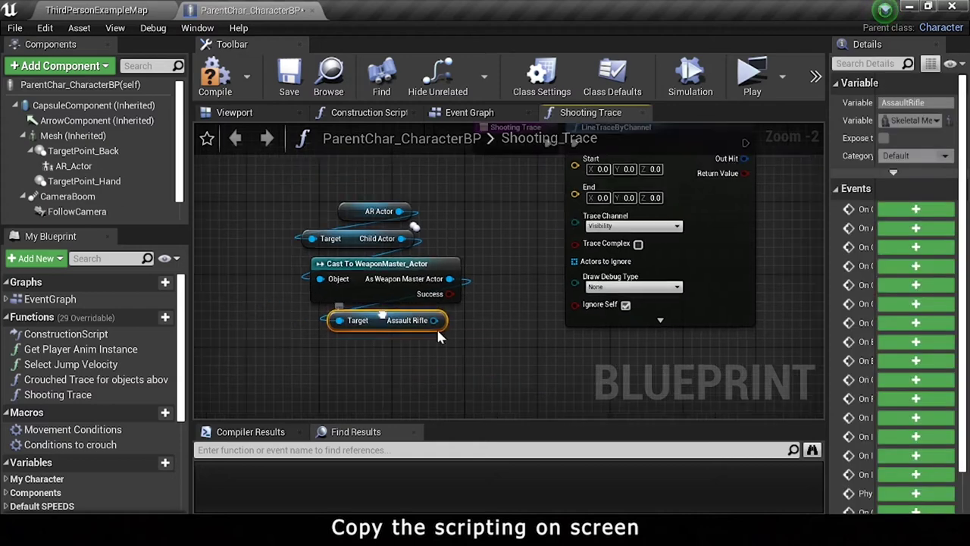
pyautogui.moveTo(344, 214); pyautogui.dragTo(330, 292)
pyautogui.moveTo(431, 336); pyautogui.dragTo(466, 293)
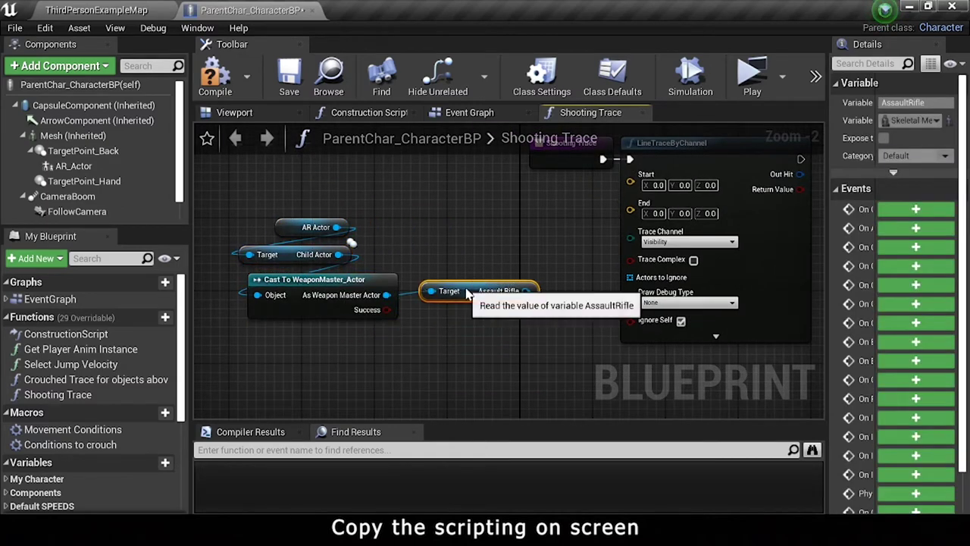
pyautogui.moveTo(353, 237)
pyautogui.mouseDown()
pyautogui.moveTo(472, 288)
pyautogui.moveTo(383, 239)
pyautogui.mouseUp()
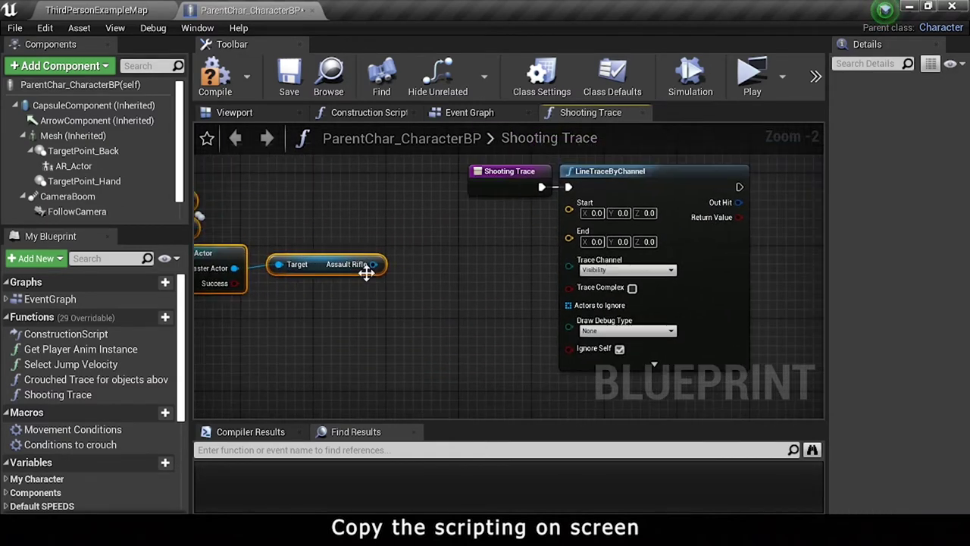
# Step: Wire the Assault Rifle's Get Socket Location into the line trace Start, then return to ThirdPersonExampleMap
pyautogui.moveTo(370, 266)
pyautogui.mouseDown()
pyautogui.moveTo(400, 251)
pyautogui.moveTo(375, 242)
pyautogui.mouseUp()
pyautogui.write('get socketl')
pyautogui.press('Return')
pyautogui.moveTo(521, 269); pyautogui.dragTo(569, 203)
pyautogui.click(96, 10)
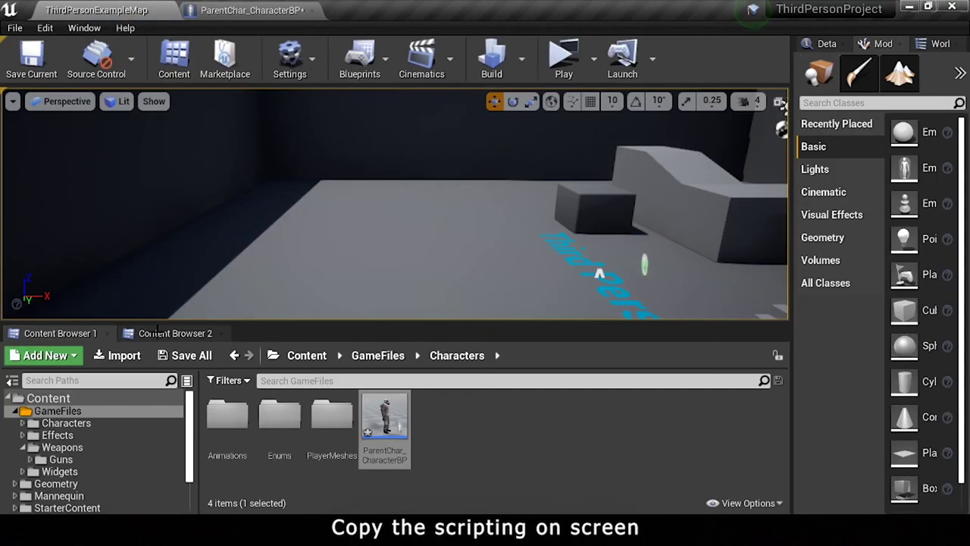
# Step: Open the AssaultRifle_Skeleton asset from Weapons > Guns > AssaultRifle
pyautogui.click(60, 460)
pyautogui.doubleClick(227, 415)
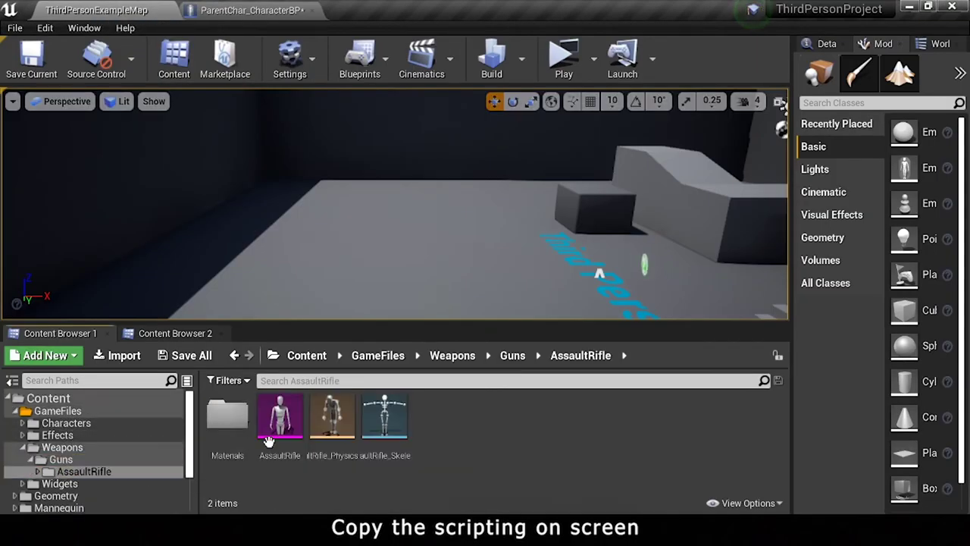
pyautogui.doubleClick(393, 438)
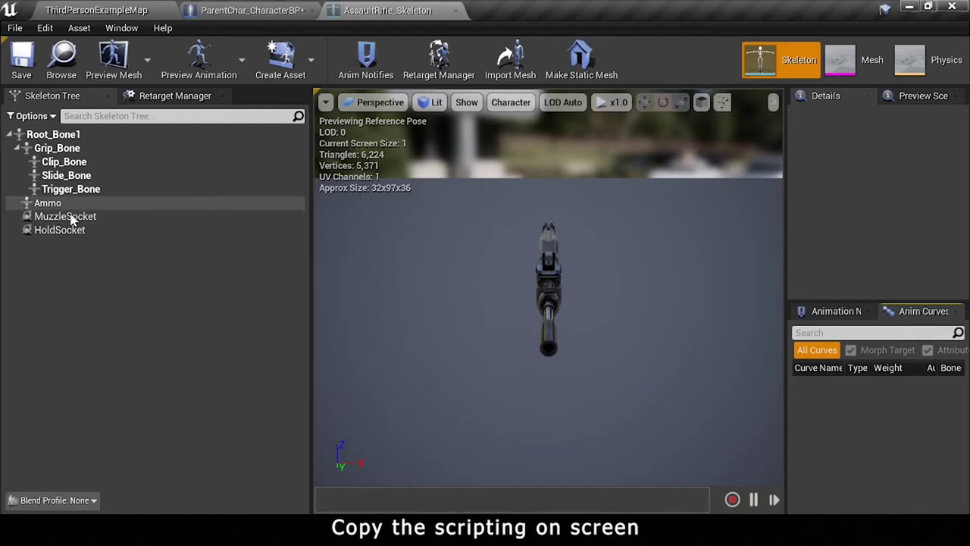
# Step: Select MuzzleSocket, copy its name, and return to the ParentChar_CharacterBP graph
pyautogui.click(71, 216)
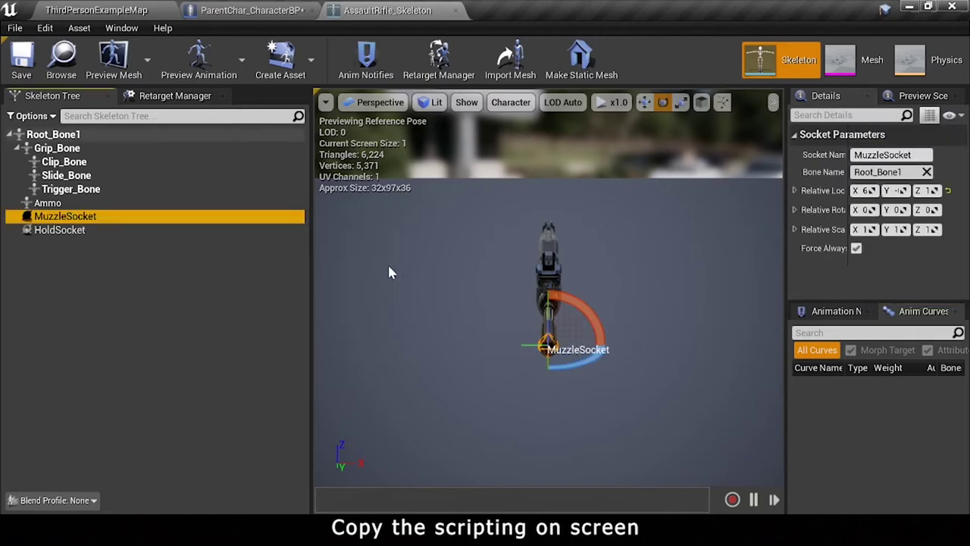
pyautogui.moveTo(396, 270); pyautogui.dragTo(530, 271)
pyautogui.moveTo(549, 303); pyautogui.dragTo(549, 258)
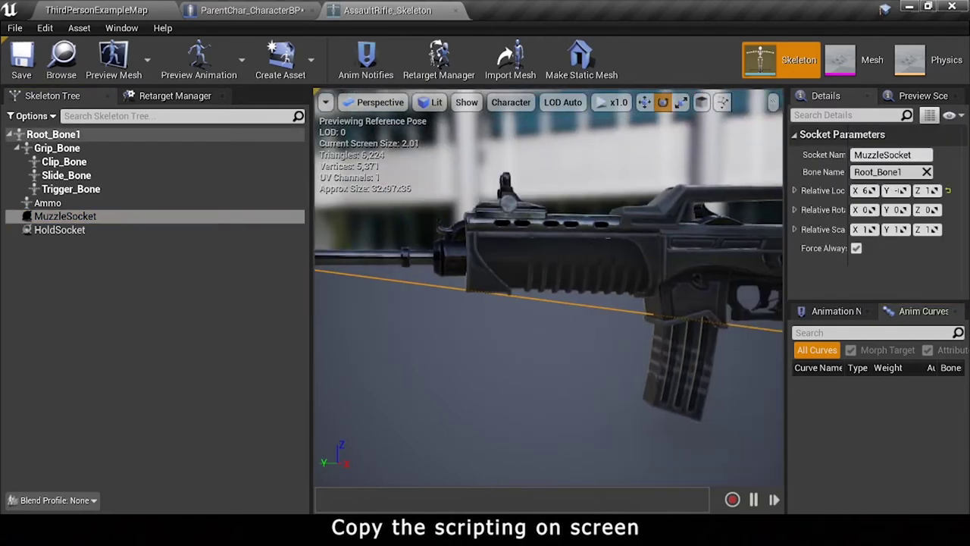
pyautogui.rightClick(104, 217)
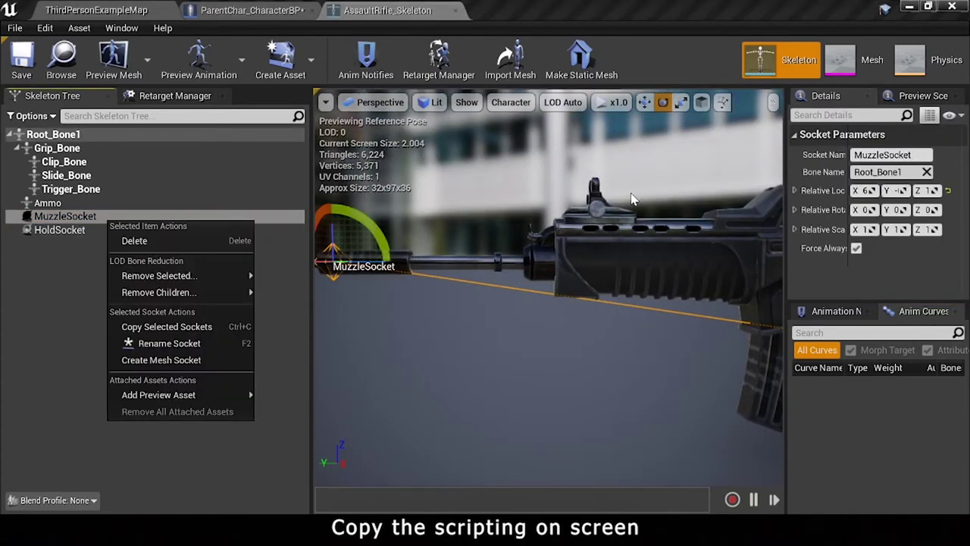
pyautogui.press('F2')
pyautogui.click(269, 7)
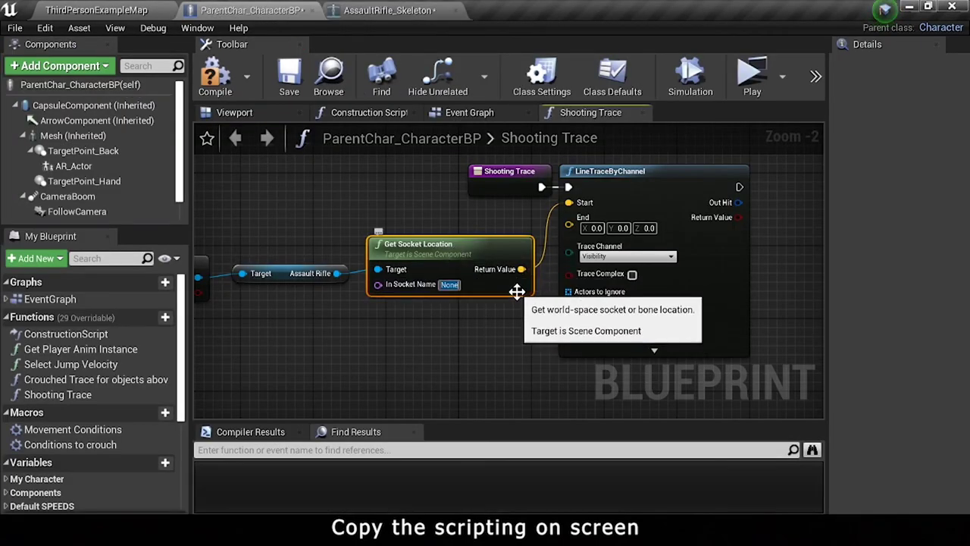
# Step: Set Get Socket Location's In Socket Name to MuzzleSocket
pyautogui.hotkey('ctrl', 'v')
pyautogui.press('Return')
pyautogui.scroll(-1, 523, 319)
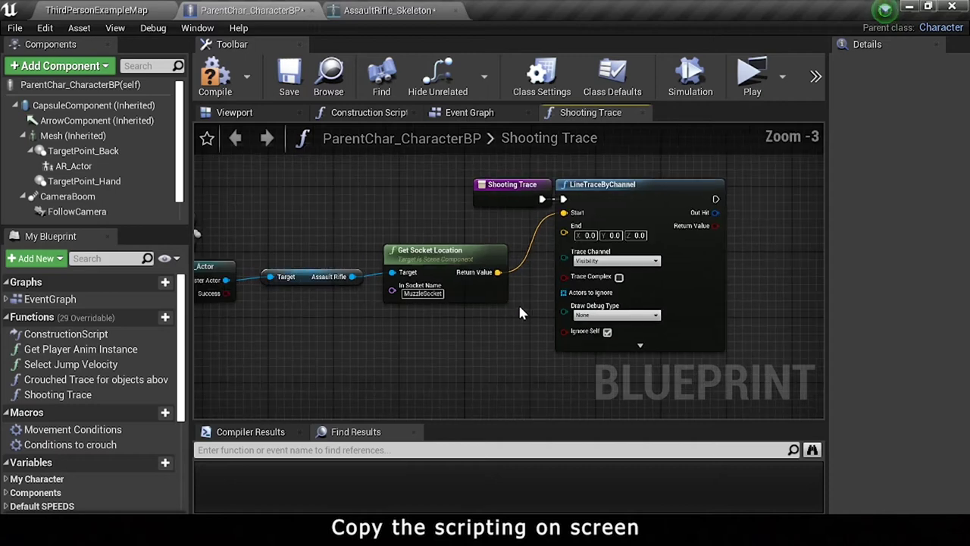
pyautogui.moveTo(519, 302); pyautogui.dragTo(549, 236, button='right')
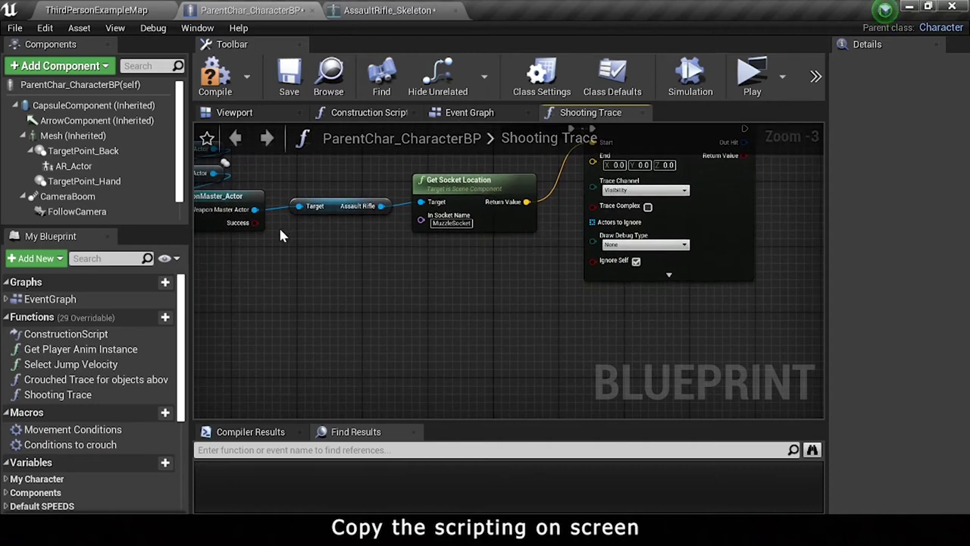
# Step: Add a Follow Camera getter to the graph feeding a Get Forward Vector node
pyautogui.moveTo(76, 212)
pyautogui.mouseDown()
pyautogui.moveTo(277, 280)
pyautogui.moveTo(368, 258)
pyautogui.mouseUp()
pyautogui.scroll(1, 281, 265)
pyautogui.write('get forward')
pyautogui.press('Return')
pyautogui.keyDown('ctrl'); pyautogui.click(278, 280); pyautogui.keyUp('ctrl')
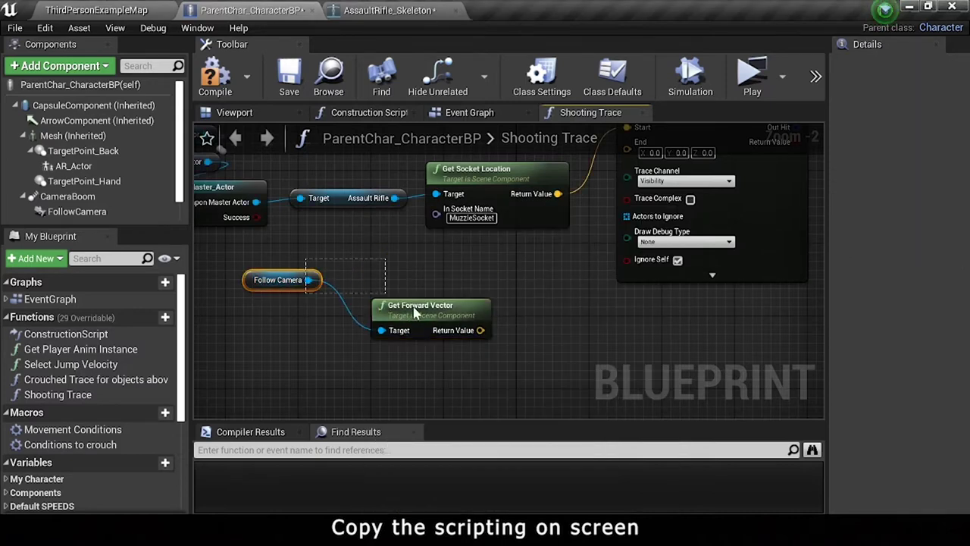
# Step: Add a GetWorldLocation node from Follow Camera
pyautogui.moveTo(455, 356); pyautogui.dragTo(540, 349, button='right')
pyautogui.moveTo(364, 270); pyautogui.dragTo(235, 325)
pyautogui.moveTo(299, 327); pyautogui.dragTo(372, 292)
pyautogui.write('get world')
pyautogui.press('Return')
pyautogui.moveTo(402, 295); pyautogui.dragTo(392, 287)
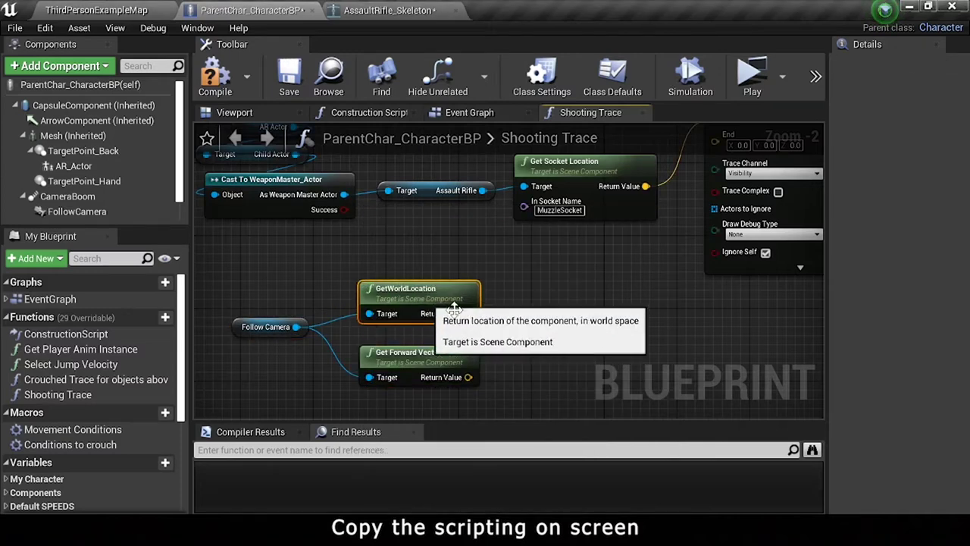
# Step: Multiply the forward vector with a vector × float node for the 3500 distance
pyautogui.moveTo(467, 377); pyautogui.dragTo(531, 370)
pyautogui.write('*')
pyautogui.press('Up')
pyautogui.press('Return')
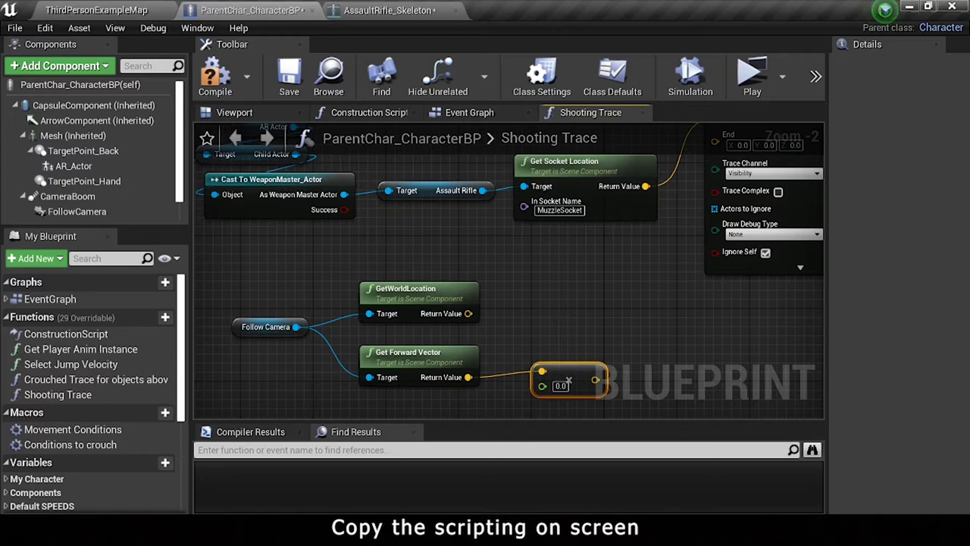
pyautogui.moveTo(531, 379); pyautogui.dragTo(535, 336, button='right')
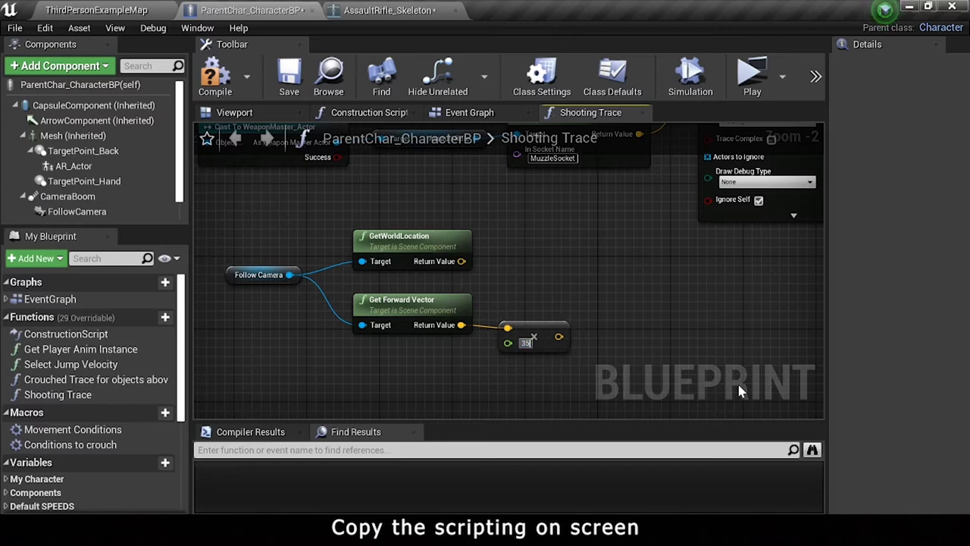
# Step: Add the camera world location to the multiplied forward vector with a vector + vector node
pyautogui.moveTo(626, 298); pyautogui.dragTo(627, 270)
pyautogui.write('+')
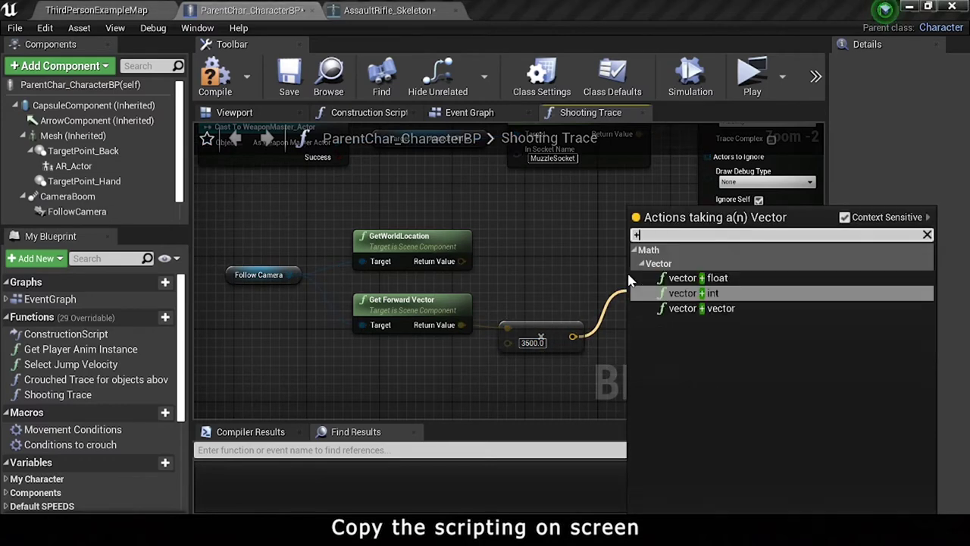
pyautogui.click(704, 308)
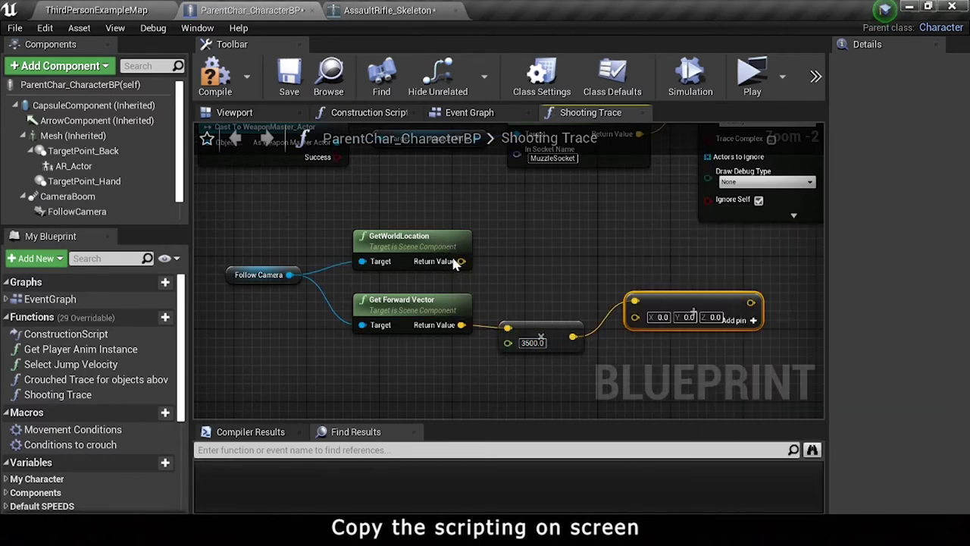
pyautogui.moveTo(573, 345); pyautogui.dragTo(574, 340)
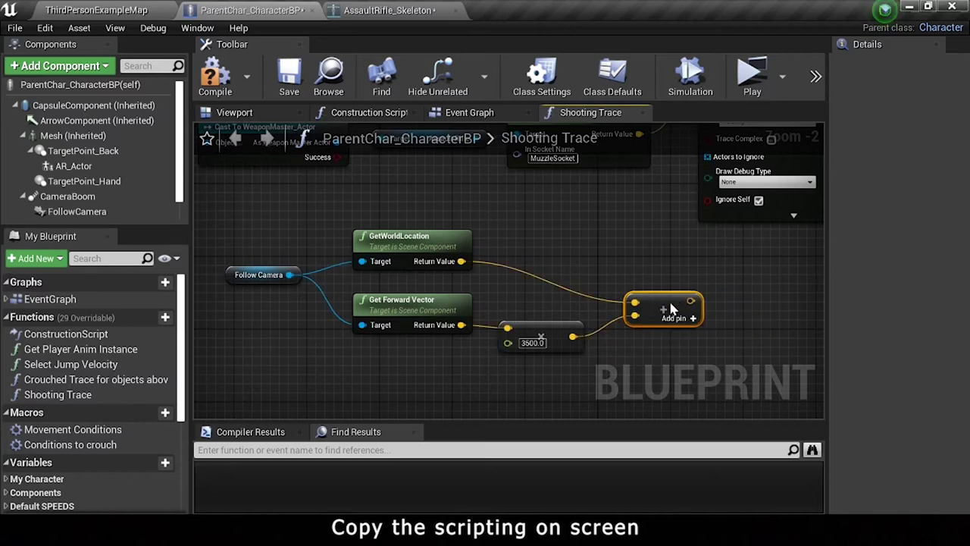
pyautogui.moveTo(637, 302); pyautogui.dragTo(630, 267)
pyautogui.scroll(-2, 606, 325)
pyautogui.scroll(-1, 606, 324)
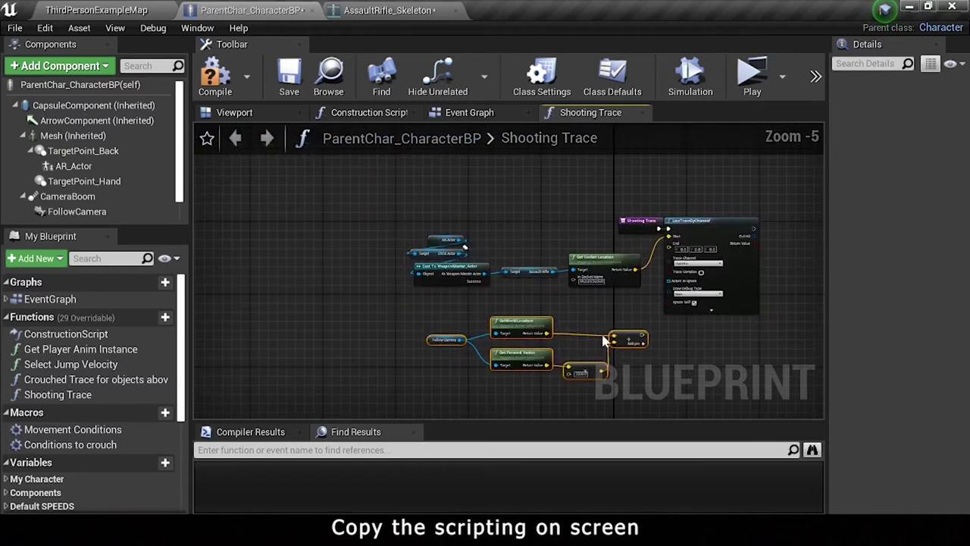
pyautogui.moveTo(622, 334); pyautogui.dragTo(521, 347)
pyautogui.scroll(2, 521, 348)
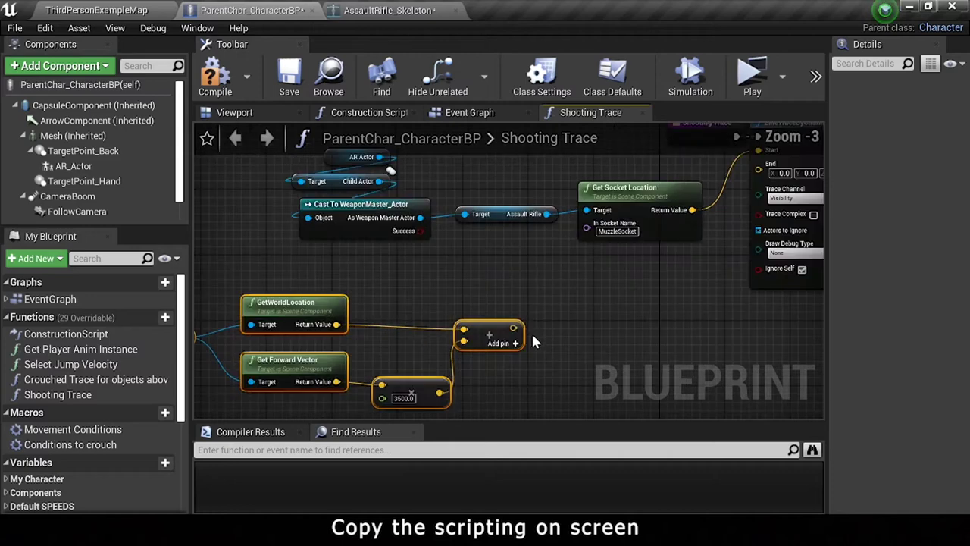
# Step: Add a second vector + vector node and split its input into X, Y, Z
pyautogui.moveTo(514, 328); pyautogui.dragTo(584, 332)
pyautogui.write('+')
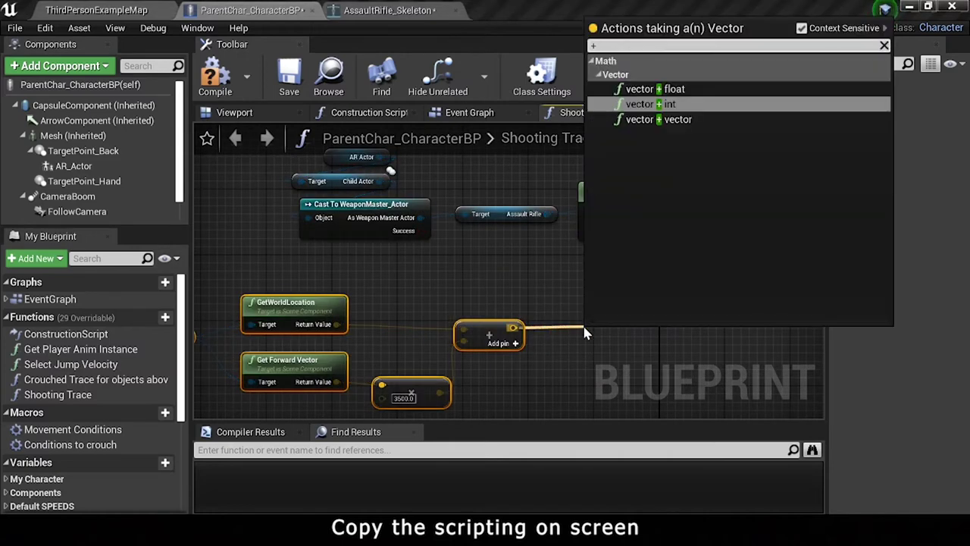
pyautogui.click(656, 119)
pyautogui.moveTo(583, 346); pyautogui.dragTo(576, 243, button='right')
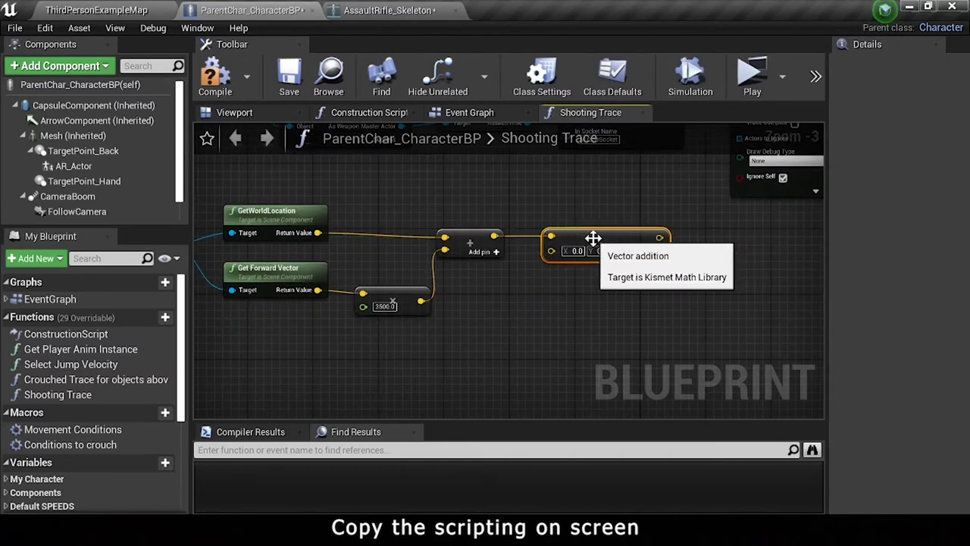
pyautogui.rightClick(553, 251)
pyautogui.click(596, 302)
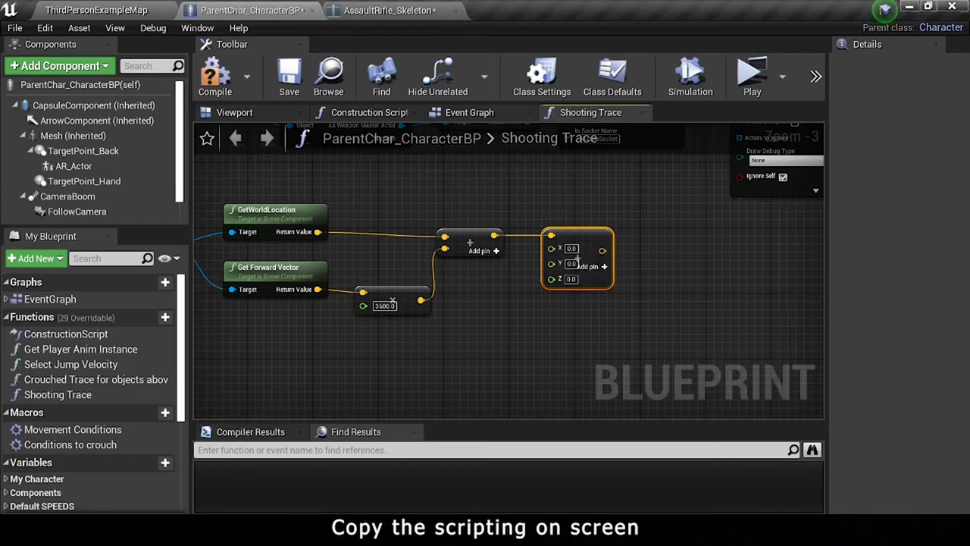
# Step: Search for a Make Literal Float node in empty graph space
pyautogui.moveTo(252, 403); pyautogui.dragTo(348, 347, button='right')
pyautogui.rightClick(349, 347)
pyautogui.write('make literla flo')
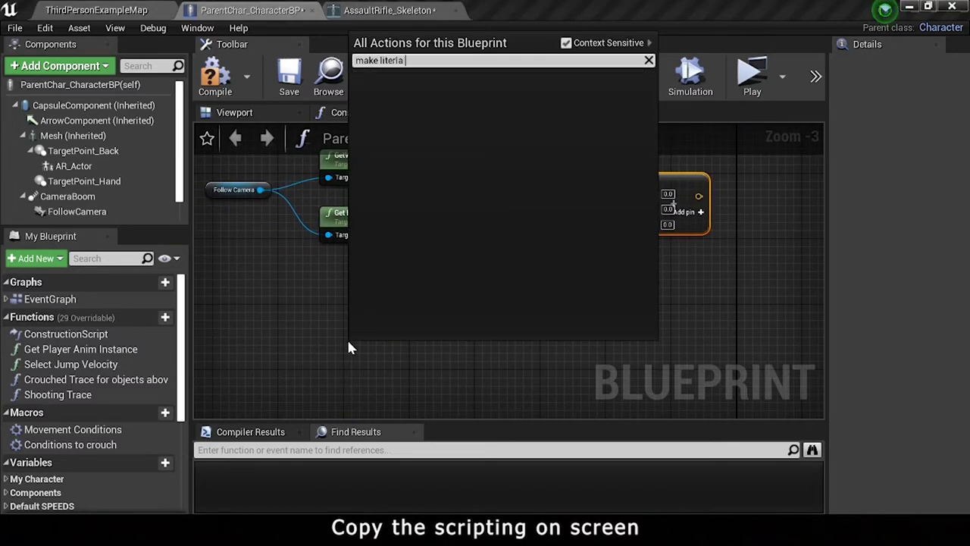
pyautogui.press('BackSpace')
pyautogui.press('BackSpace')
pyautogui.press('BackSpace')
pyautogui.write('lit')
pyautogui.write('eral float')
# Step: Place a Make Literal Float node and feed it into an ABS node
pyautogui.press('Return')
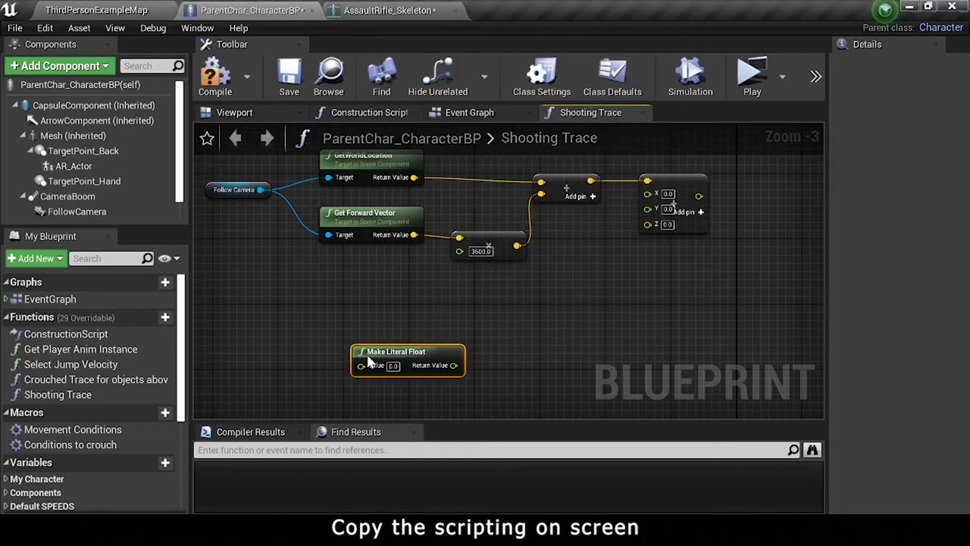
pyautogui.moveTo(335, 334); pyautogui.dragTo(311, 326)
pyautogui.moveTo(396, 340); pyautogui.dragTo(491, 341)
pyautogui.write('abs')
pyautogui.press('Return')
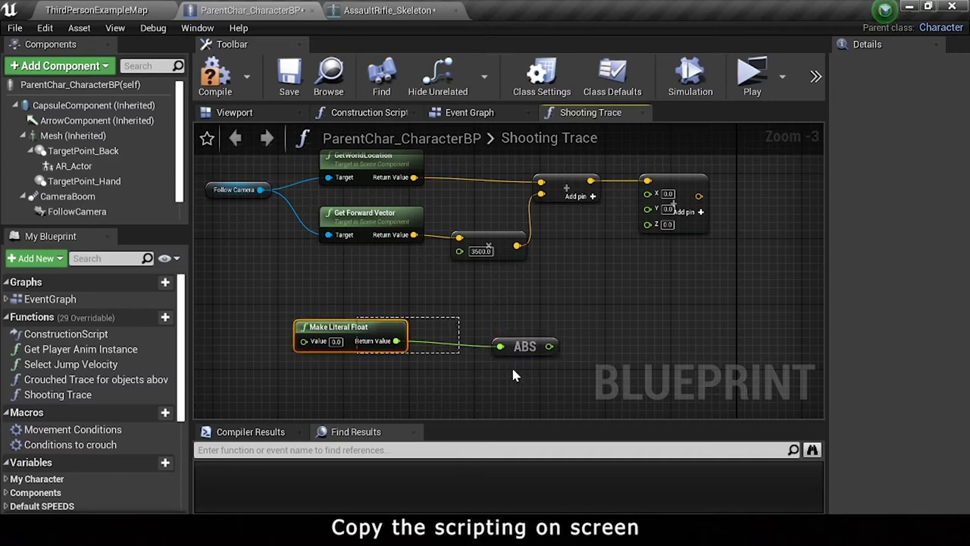
pyautogui.click(506, 337)
# Step: Add a float multiply node after ABS to produce the negated value
pyautogui.moveTo(519, 341)
pyautogui.mouseDown()
pyautogui.moveTo(452, 343)
pyautogui.moveTo(523, 319)
pyautogui.mouseUp()
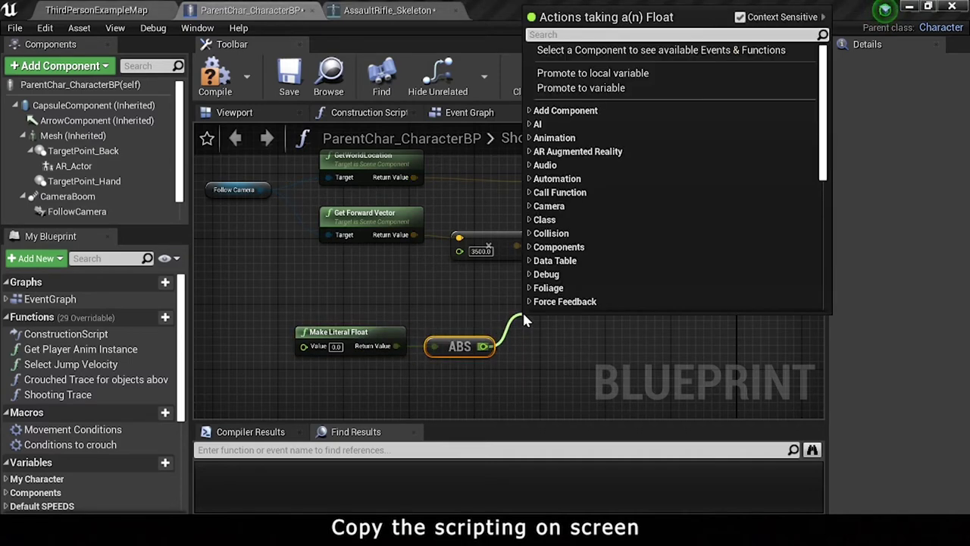
pyautogui.write('*')
pyautogui.press('Return')
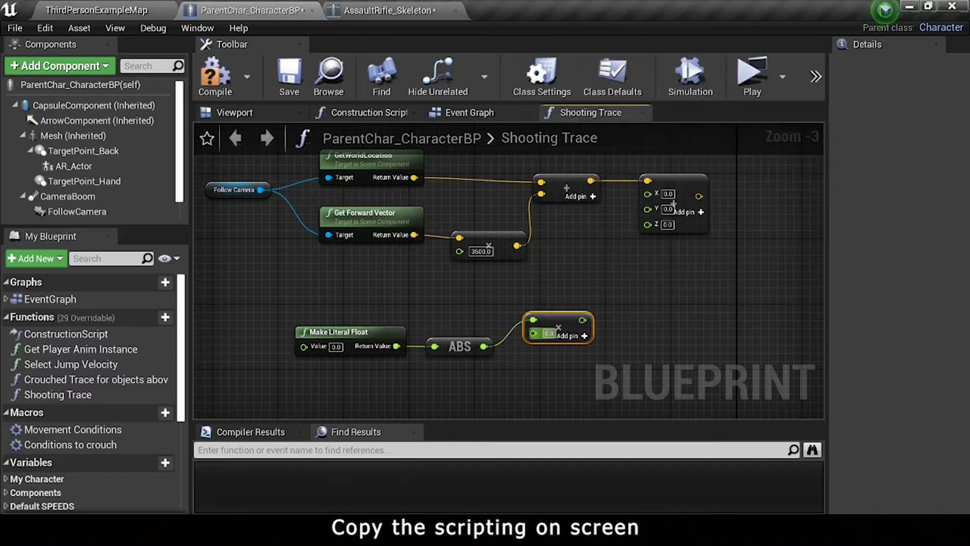
pyautogui.moveTo(580, 322); pyautogui.dragTo(481, 313)
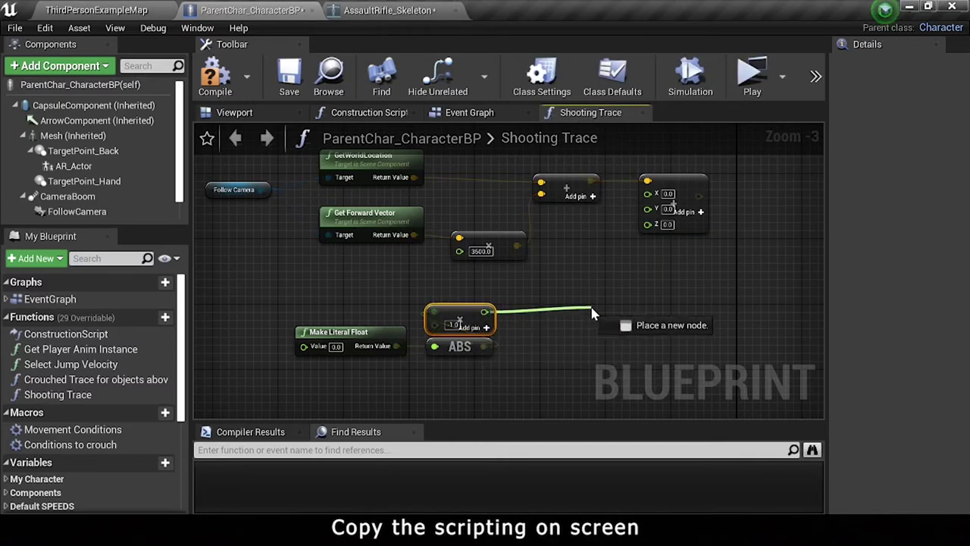
# Step: Create three Random Float in Range nodes from the multiply result
pyautogui.moveTo(483, 311); pyautogui.dragTo(591, 311)
pyautogui.write('random float in')
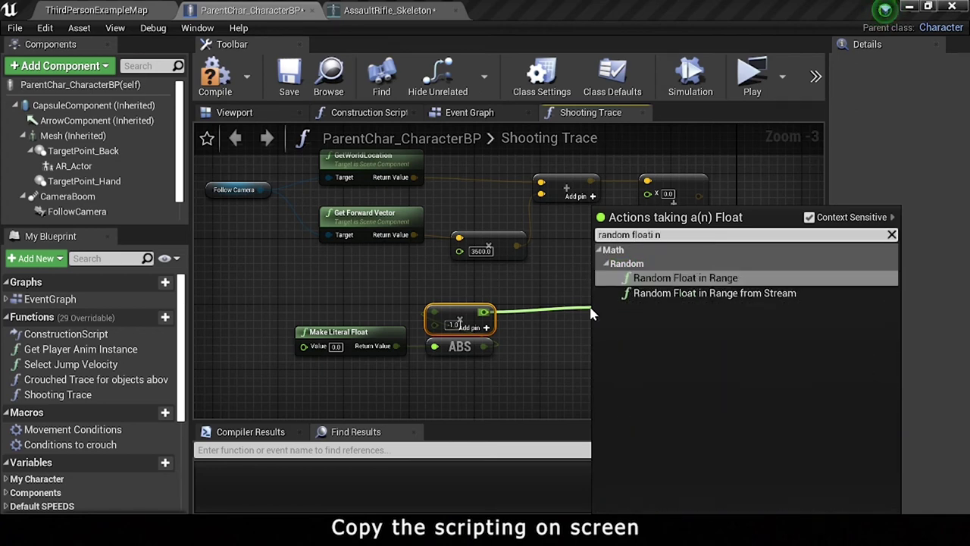
pyautogui.press('Return')
pyautogui.moveTo(567, 306); pyautogui.dragTo(541, 288)
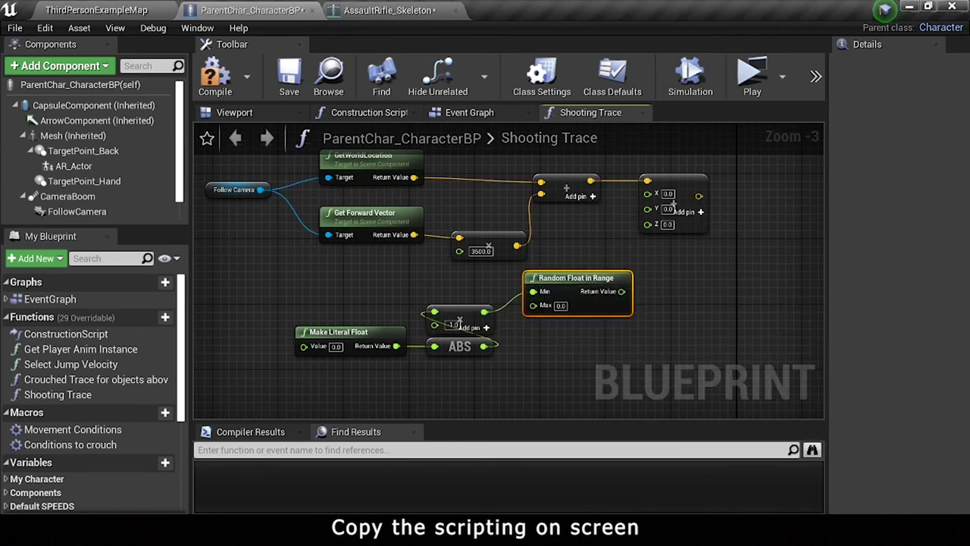
pyautogui.moveTo(542, 286); pyautogui.dragTo(523, 262, button='right')
pyautogui.hotkey('ctrl', 'c')
pyautogui.hotkey('ctrl', 'v')
pyautogui.moveTo(562, 275); pyautogui.dragTo(536, 267)
pyautogui.hotkey('ctrl', 'v')
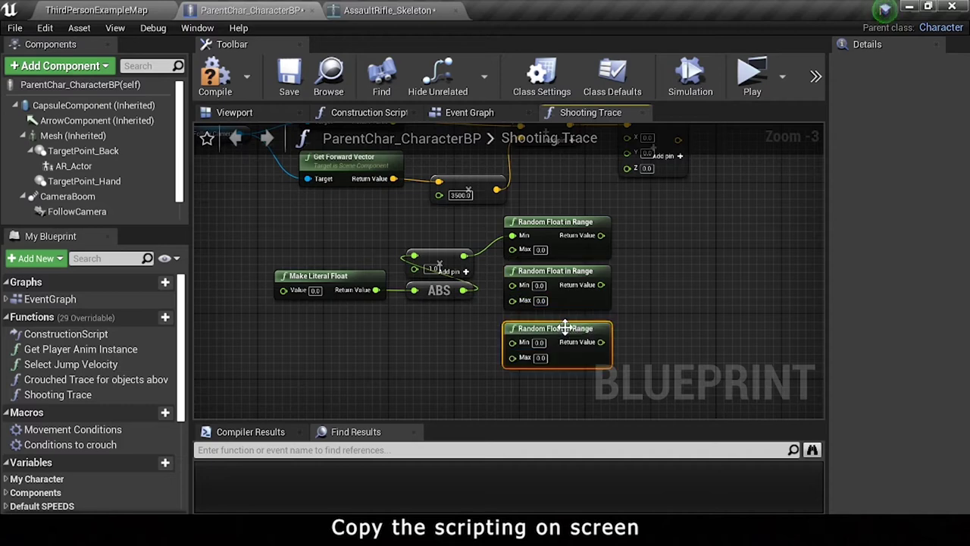
# Step: Wire the negated value to each Min and the ABS result to each Max
pyautogui.moveTo(466, 258); pyautogui.dragTo(521, 286)
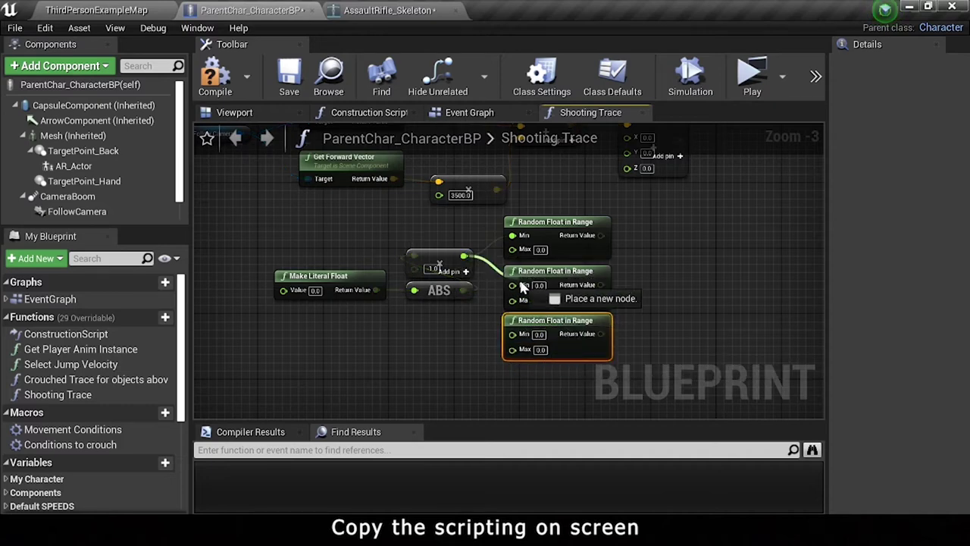
pyautogui.moveTo(463, 257); pyautogui.dragTo(514, 334)
pyautogui.moveTo(496, 266); pyautogui.dragTo(513, 249)
pyautogui.moveTo(462, 289); pyautogui.dragTo(514, 298)
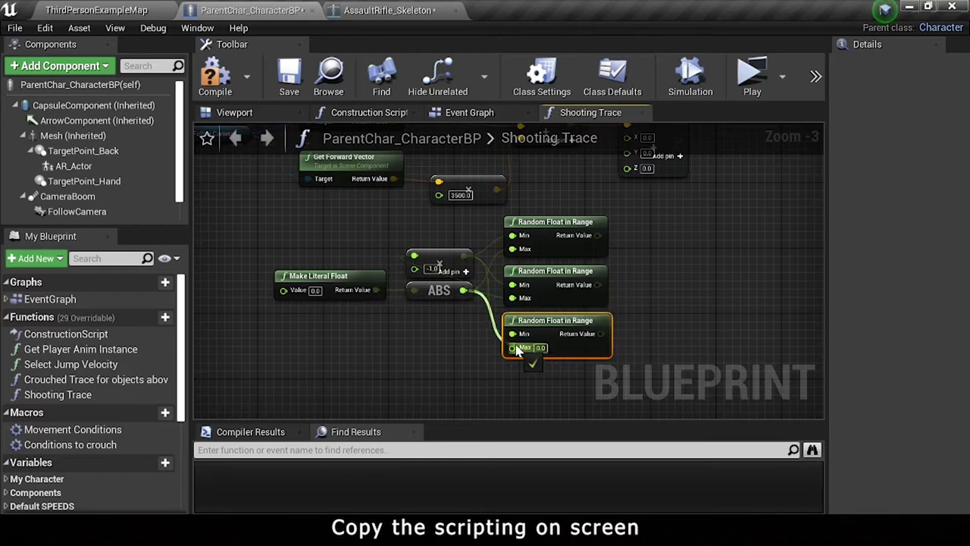
pyautogui.moveTo(517, 351); pyautogui.dragTo(514, 348)
# Step: Wire the three random values to the split X, Y, Z vector inputs
pyautogui.moveTo(642, 169); pyautogui.dragTo(543, 220, button='right')
pyautogui.moveTo(536, 195); pyautogui.dragTo(498, 286)
pyautogui.moveTo(498, 335); pyautogui.dragTo(526, 245)
pyautogui.moveTo(533, 209); pyautogui.dragTo(528, 201)
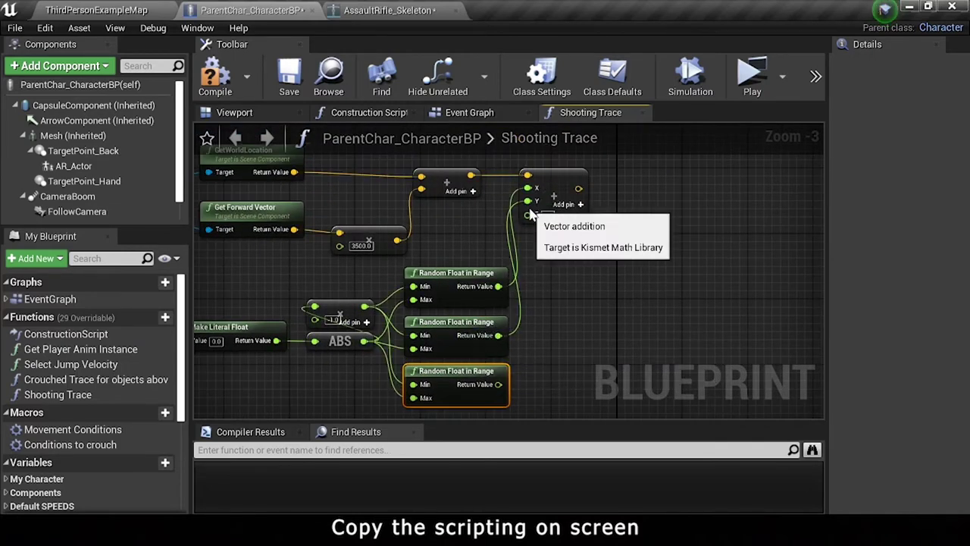
pyautogui.moveTo(498, 384); pyautogui.dragTo(529, 214)
pyautogui.moveTo(422, 356); pyautogui.dragTo(552, 356, button='right')
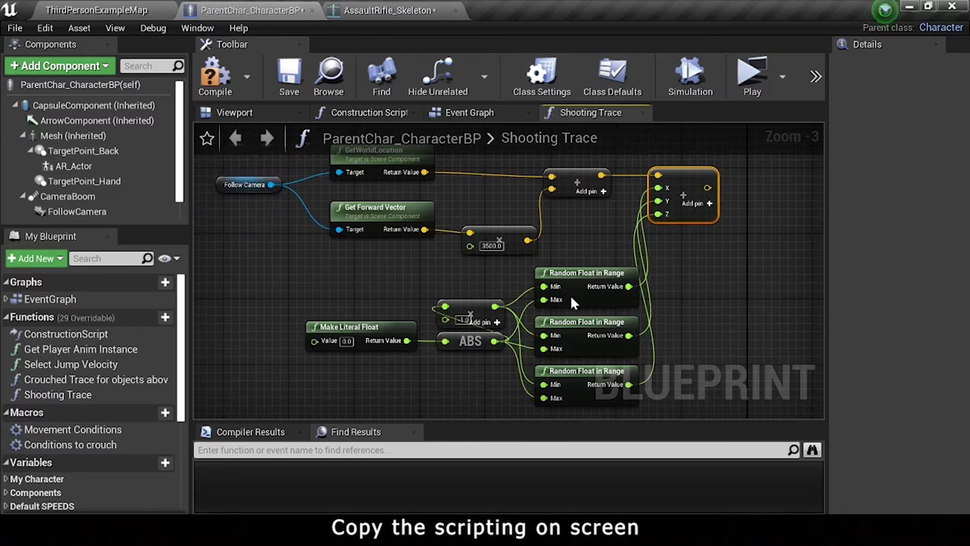
pyautogui.moveTo(393, 290)
pyautogui.mouseDown()
pyautogui.moveTo(641, 402)
pyautogui.moveTo(500, 380)
pyautogui.mouseUp()
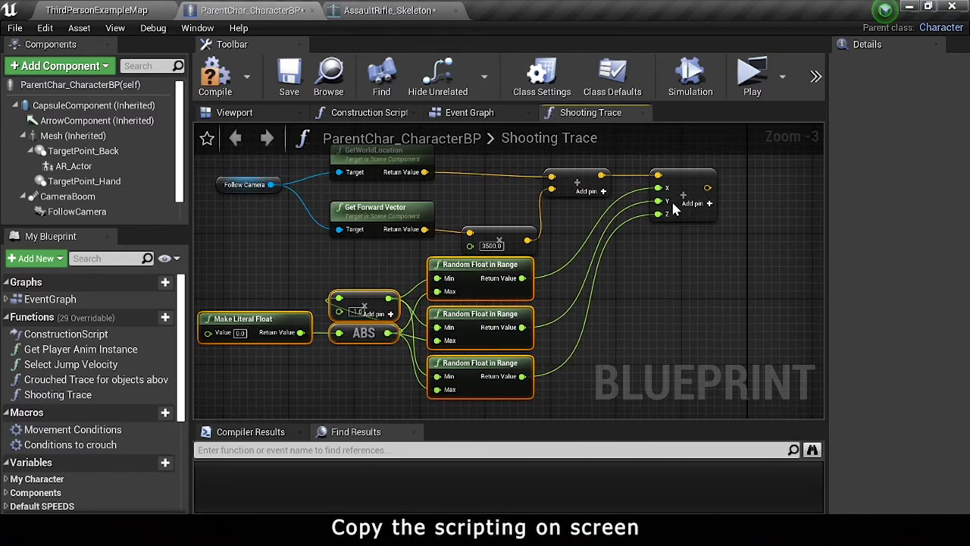
# Step: Recombine the split pins and route the three random values through a Make Vector into the addition
pyautogui.keyDown('alt'); pyautogui.click(659, 188); pyautogui.keyUp('alt')
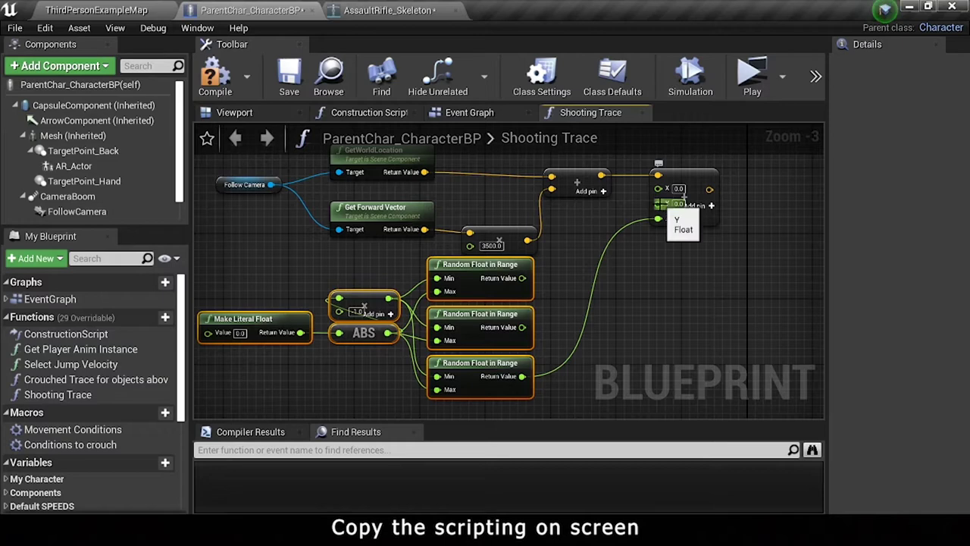
pyautogui.rightClick(658, 203)
pyautogui.click(683, 258)
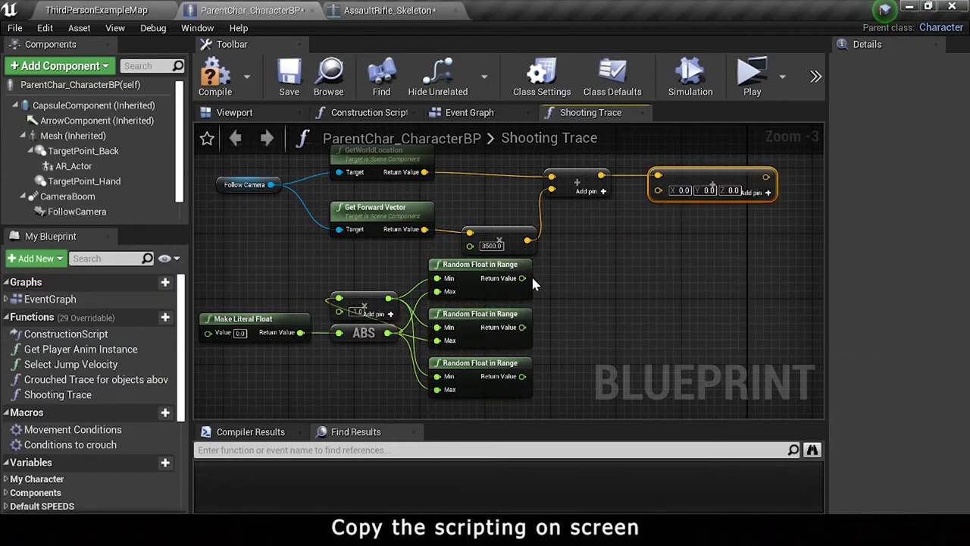
pyautogui.moveTo(522, 277); pyautogui.dragTo(614, 317)
pyautogui.write('make vector')
pyautogui.press('Return')
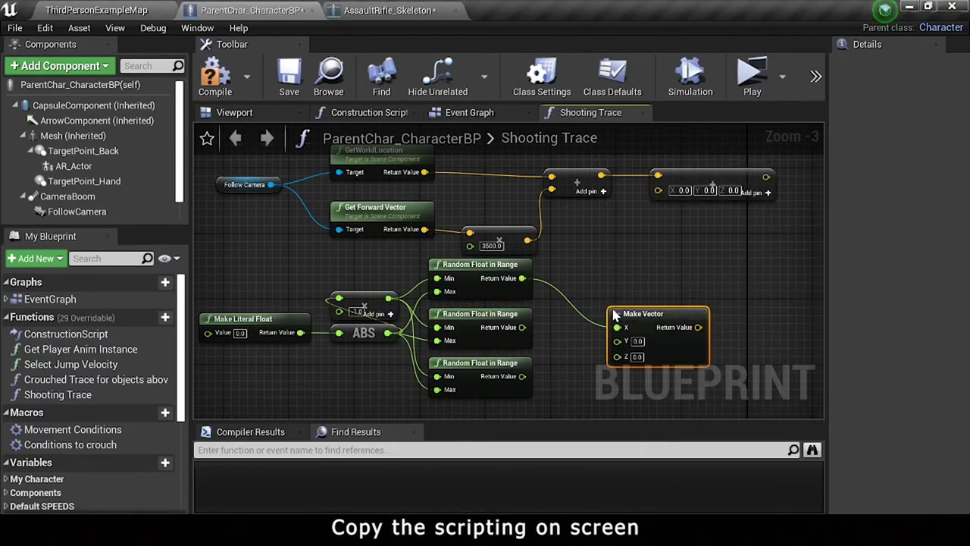
pyautogui.moveTo(522, 327); pyautogui.dragTo(617, 340)
pyautogui.moveTo(523, 376)
pyautogui.mouseDown()
pyautogui.moveTo(617, 354)
pyautogui.moveTo(603, 325)
pyautogui.moveTo(658, 190)
pyautogui.mouseUp()
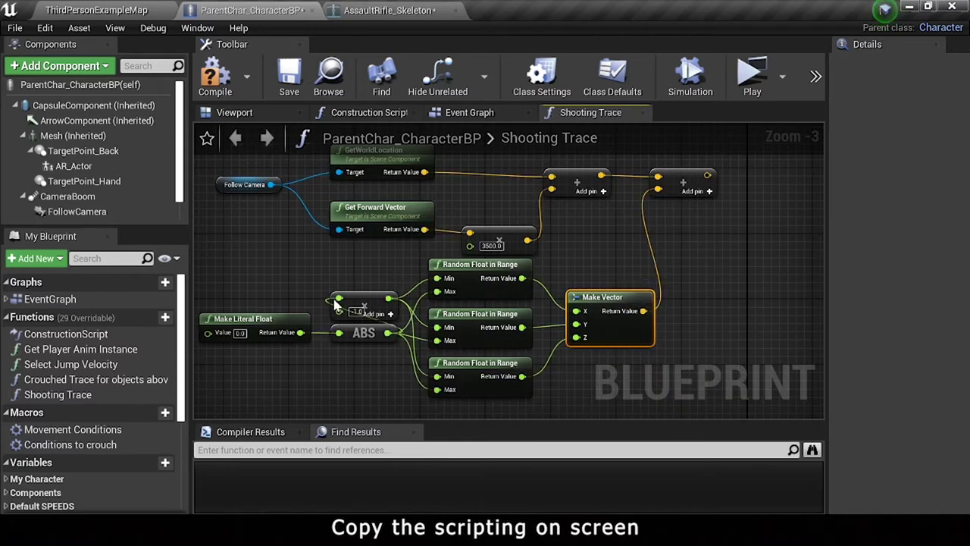
pyautogui.moveTo(254, 294); pyautogui.dragTo(585, 367)
# Step: Collapse the spread nodes into a macro named Bullet spread amount and open it
pyautogui.rightClick(612, 342)
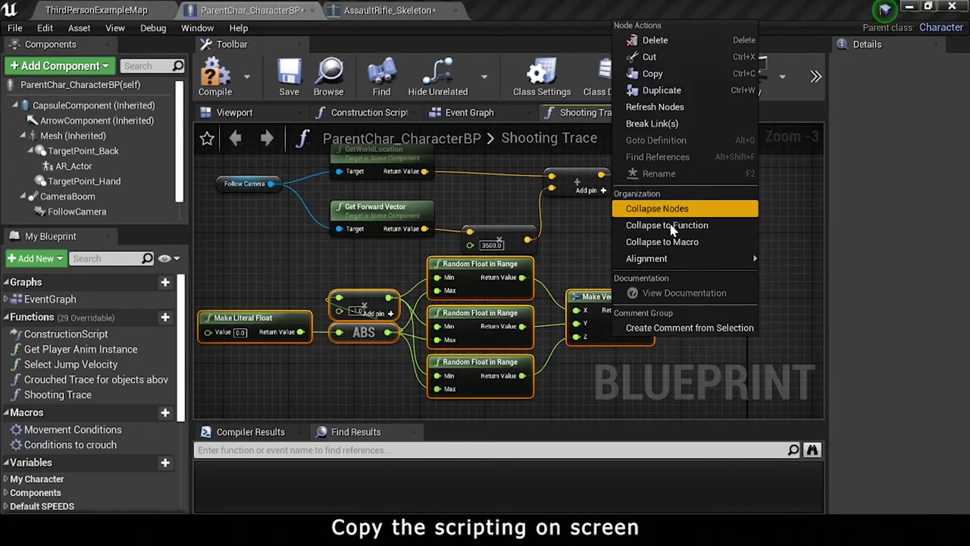
pyautogui.click(670, 243)
pyautogui.write('Bullet spread am')
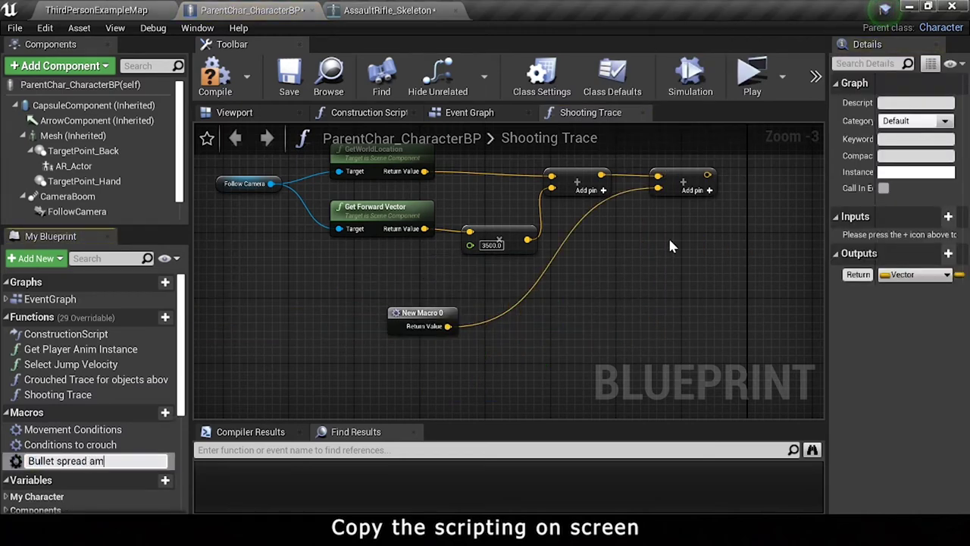
pyautogui.write('ount')
pyautogui.press('Return')
pyautogui.moveTo(462, 326); pyautogui.dragTo(525, 294)
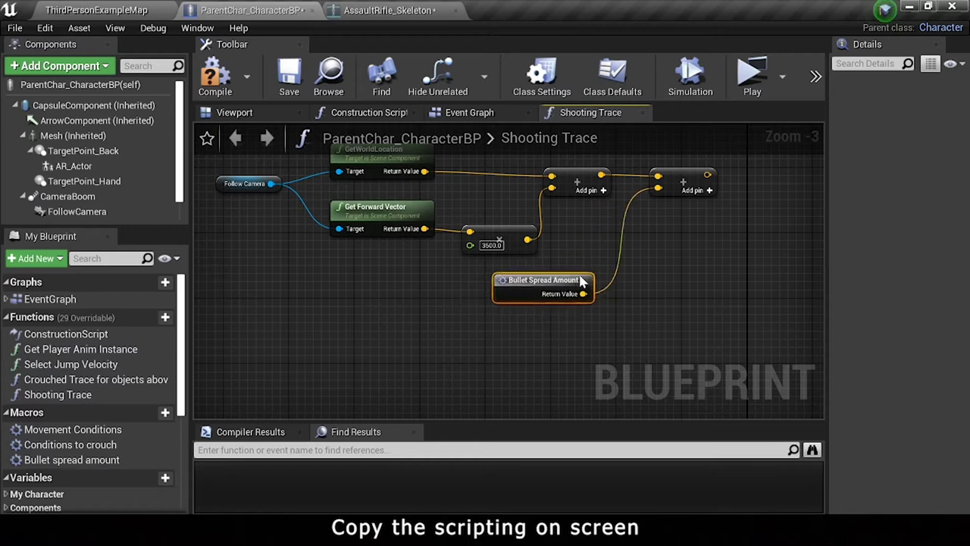
pyautogui.doubleClick(525, 293)
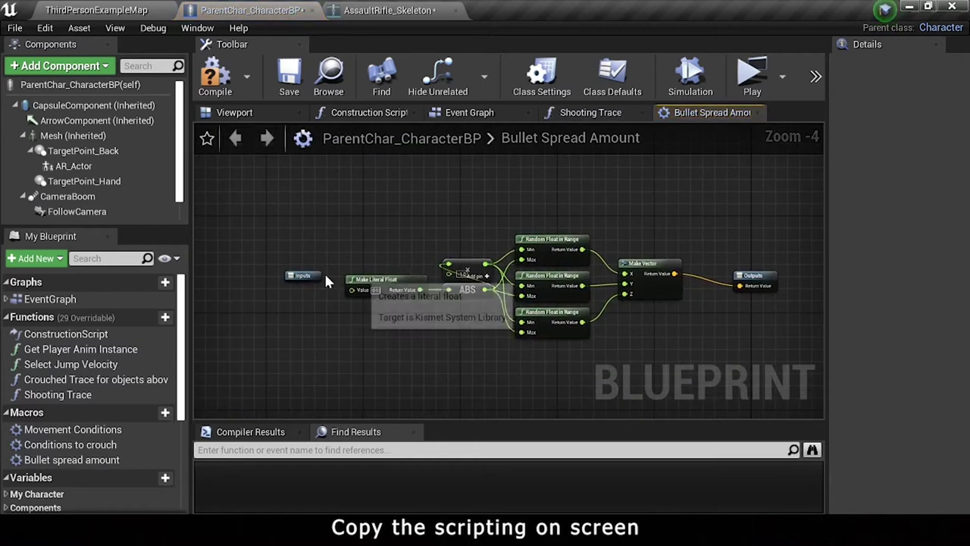
# Step: Add a float macro input named Spread Distance and close the macro graph
pyautogui.moveTo(324, 273); pyautogui.dragTo(326, 255)
pyautogui.moveTo(348, 293)
pyautogui.mouseDown()
pyautogui.moveTo(343, 259)
pyautogui.moveTo(286, 235)
pyautogui.moveTo(260, 275)
pyautogui.mouseUp()
pyautogui.moveTo(430, 315); pyautogui.dragTo(301, 302, button='right')
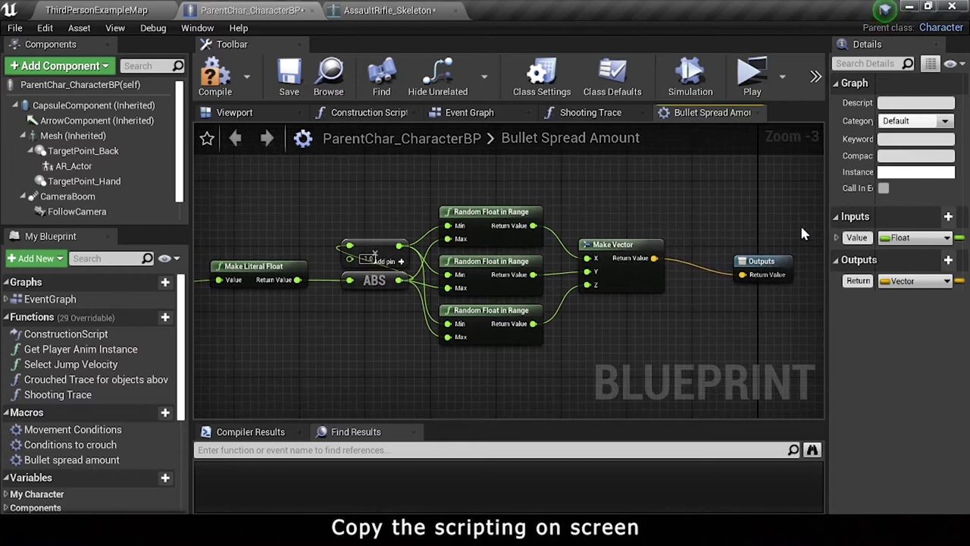
pyautogui.write('Distance')
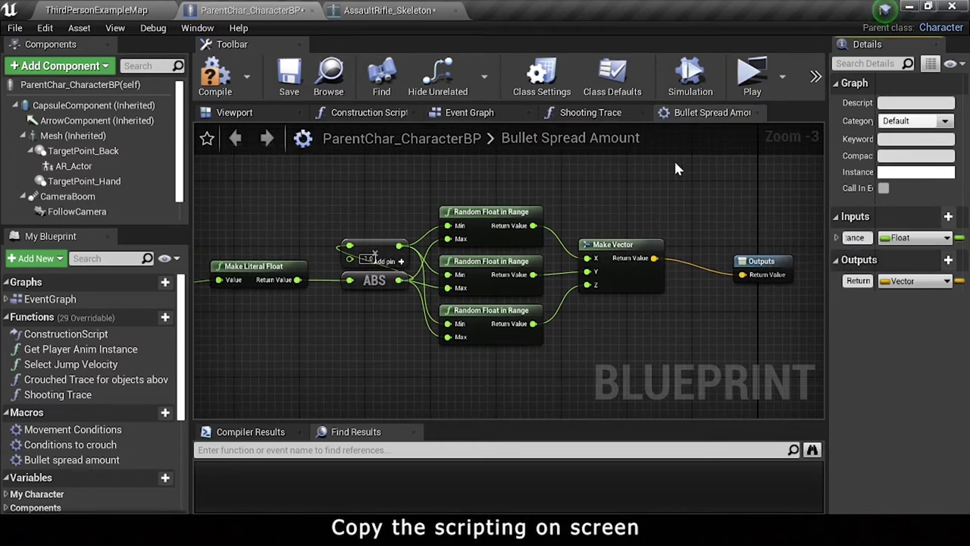
pyautogui.click(607, 113)
pyautogui.middleClick(689, 119)
# Step: Set the Bullet Spread Amount node's Spread Distance to 4
pyautogui.scroll(1, 491, 297)
pyautogui.click(524, 286)
pyautogui.write('4')
pyautogui.press('Return')
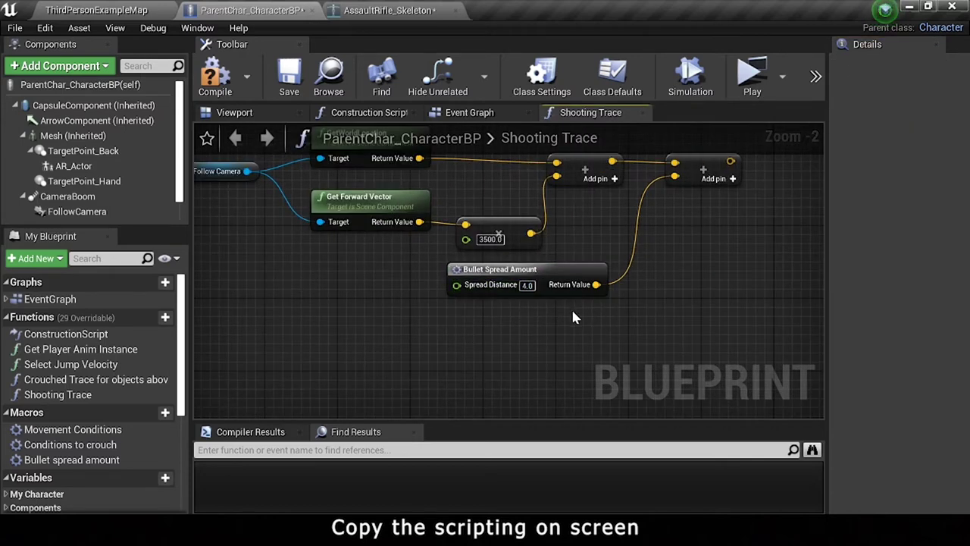
# Step: Collapse the Follow Camera, location, forward vector, multiply and add nodes into a macro
pyautogui.scroll(-2, 505, 269)
pyautogui.moveTo(450, 222); pyautogui.dragTo(390, 282, button='right')
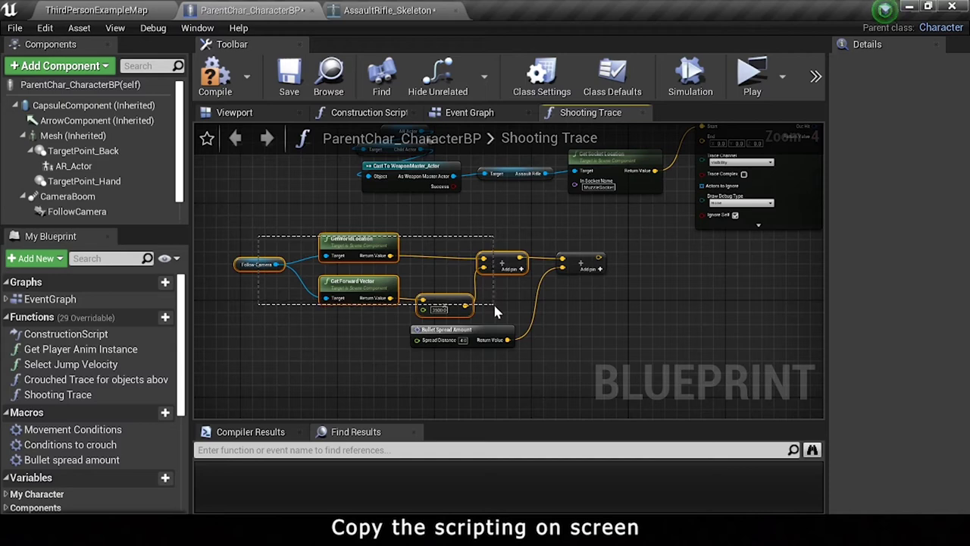
pyautogui.moveTo(494, 306); pyautogui.dragTo(496, 305)
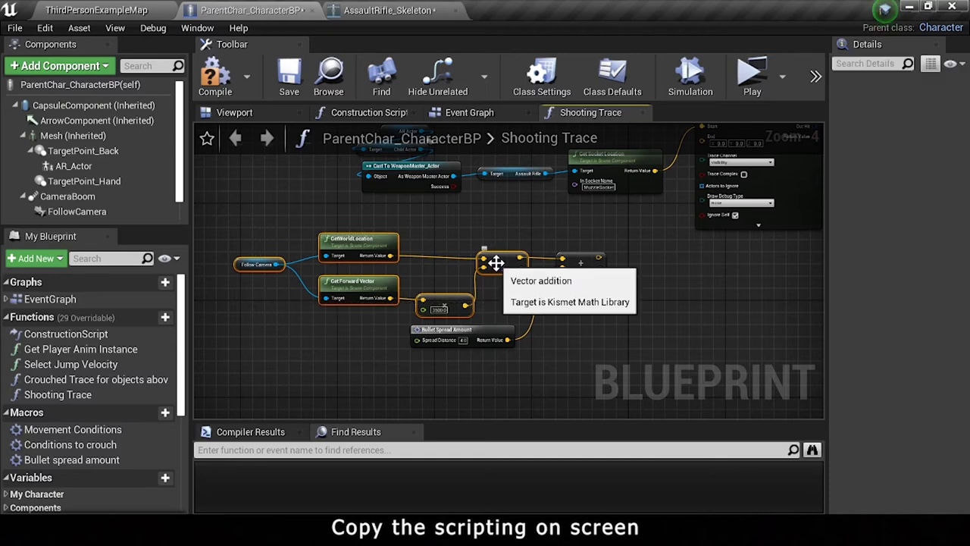
pyautogui.rightClick(495, 262)
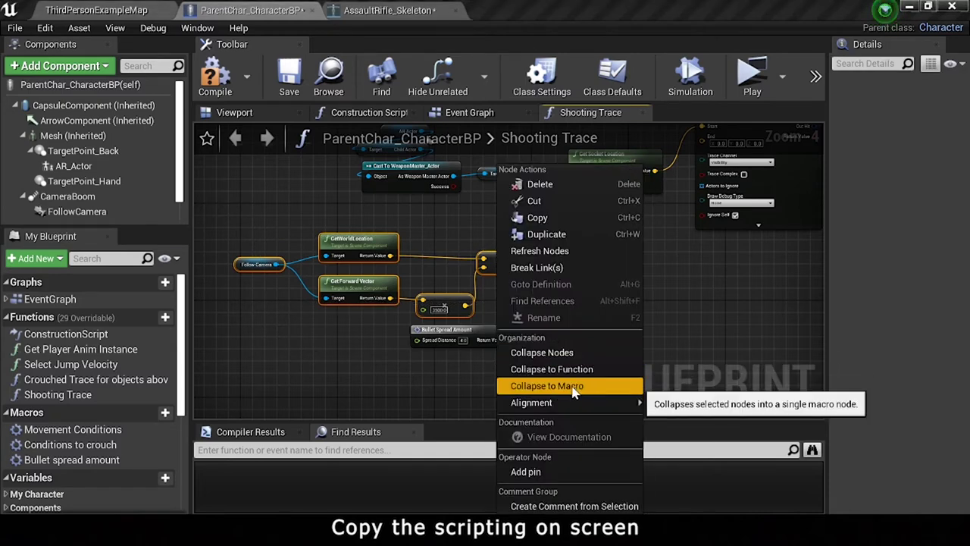
pyautogui.click(531, 388)
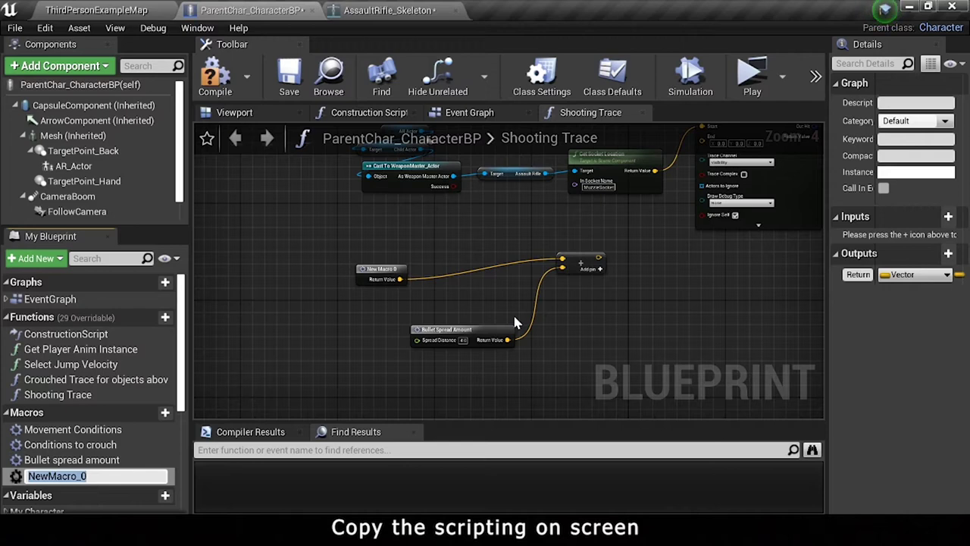
pyautogui.write('nace')
pyautogui.press('Return')
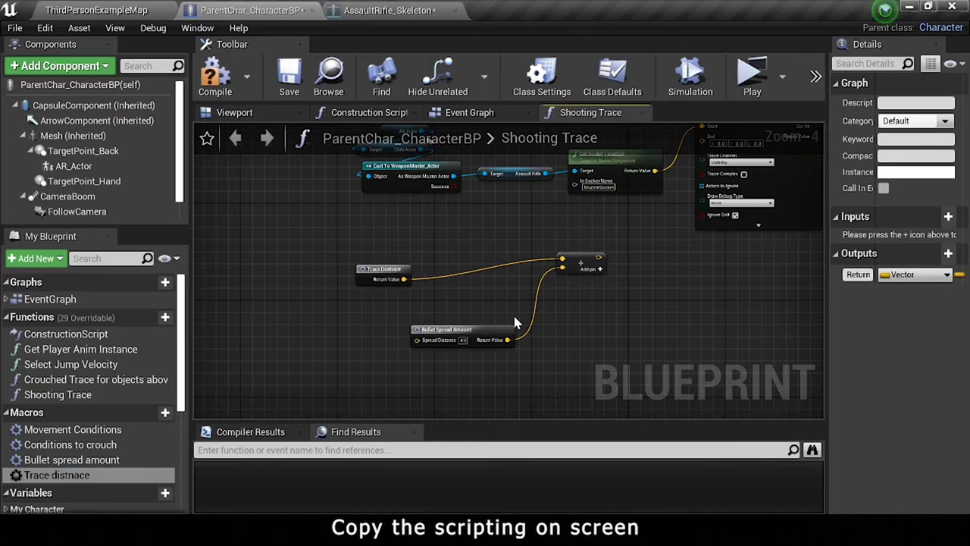
pyautogui.scroll(2, 359, 284)
pyautogui.moveTo(379, 273); pyautogui.dragTo(467, 242)
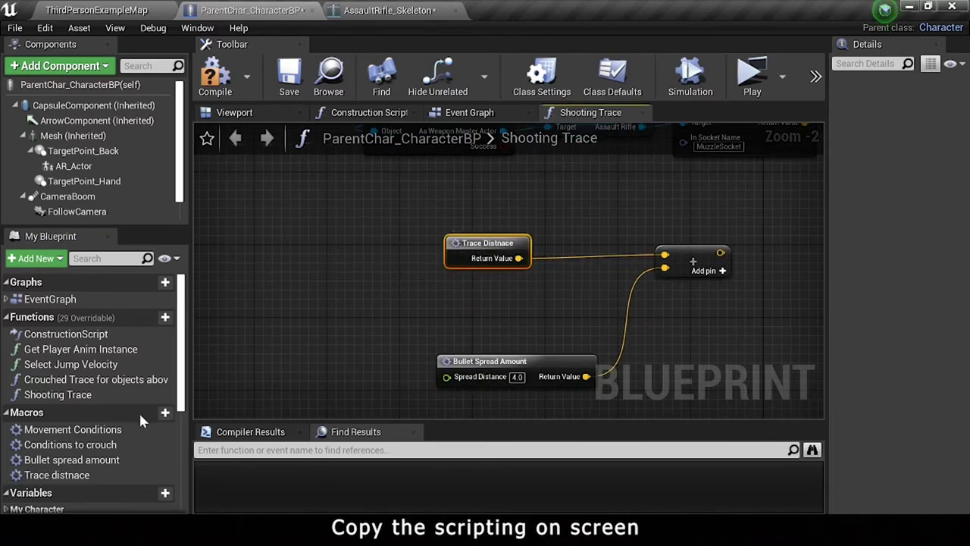
# Step: Rename the misspelled macro to Trace distance and tidy the nearby nodes
pyautogui.click(81, 475)
pyautogui.click(82, 475)
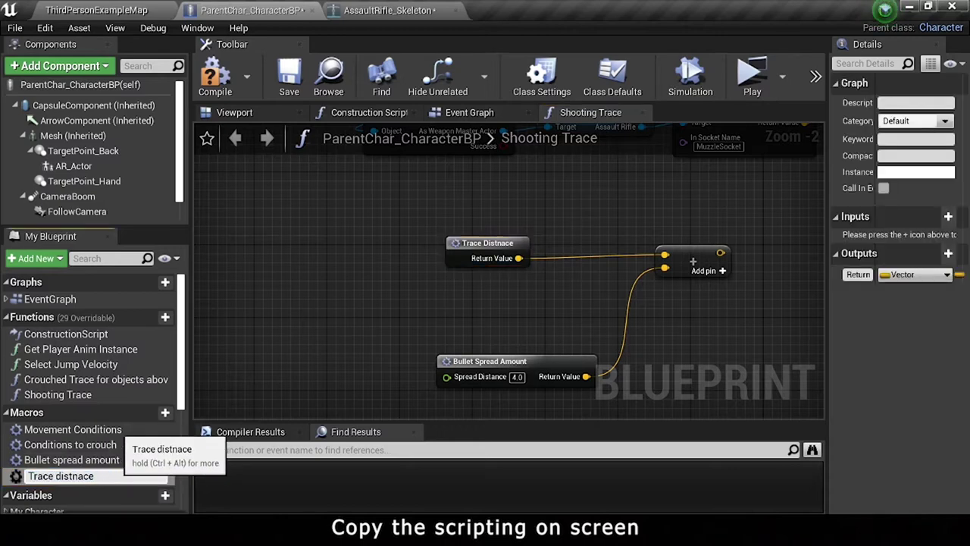
pyautogui.press('Return')
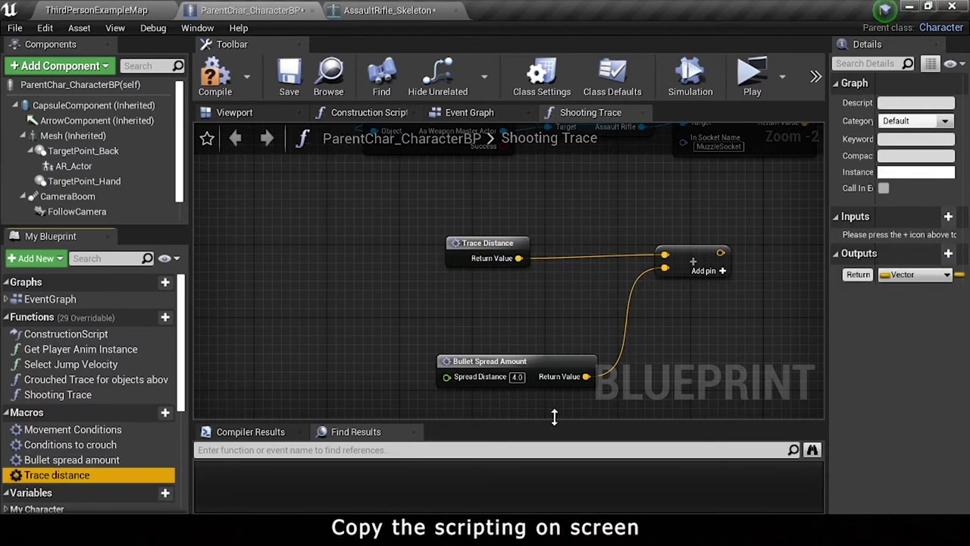
pyautogui.moveTo(542, 383); pyautogui.dragTo(505, 317)
pyautogui.moveTo(667, 262); pyautogui.dragTo(610, 271)
# Step: Expose the multiplier as a float input named Distance in the Trace Distance macro
pyautogui.doubleClick(489, 250)
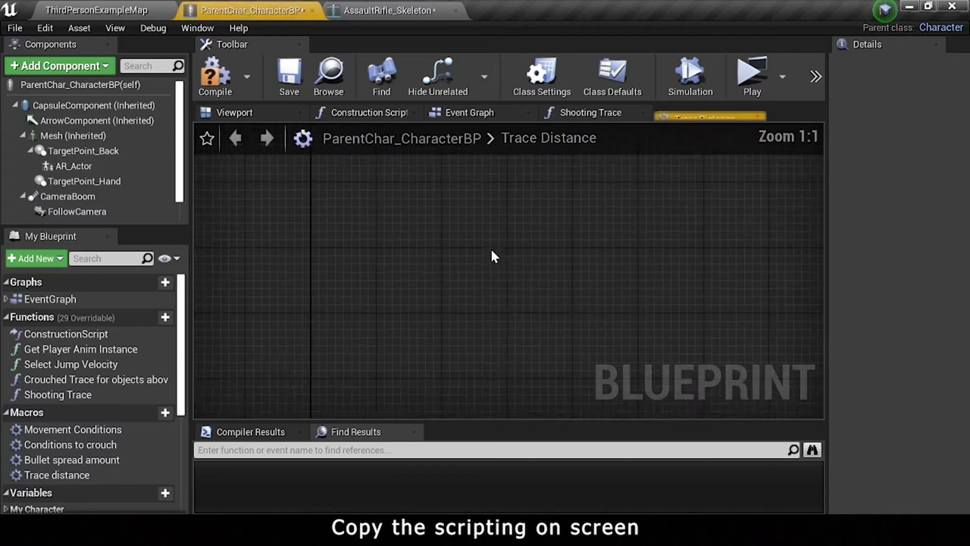
pyautogui.moveTo(253, 281); pyautogui.dragTo(464, 345)
pyautogui.moveTo(563, 332)
pyautogui.mouseDown()
pyautogui.moveTo(465, 343)
pyautogui.moveTo(334, 327)
pyautogui.mouseUp()
pyautogui.write('Distance')
pyautogui.press('Return')
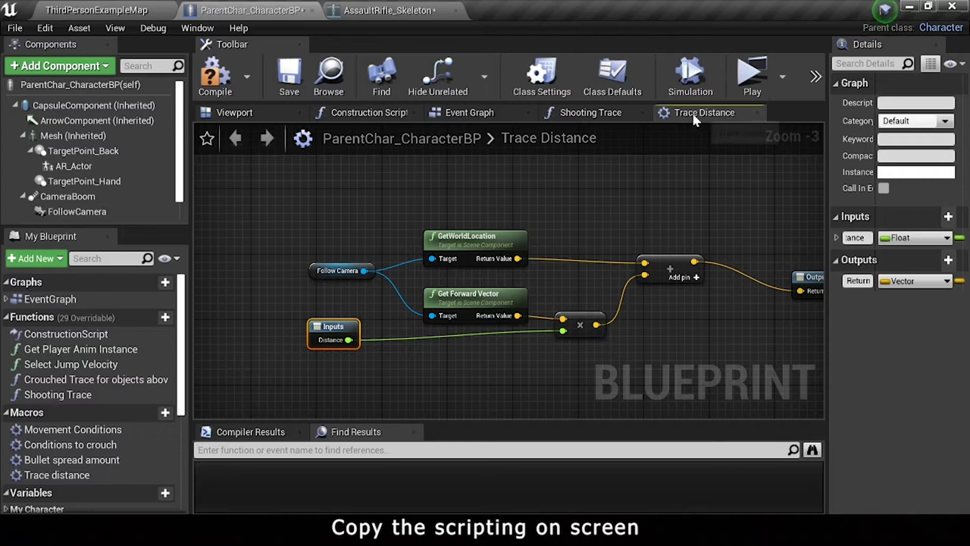
pyautogui.middleClick(694, 120)
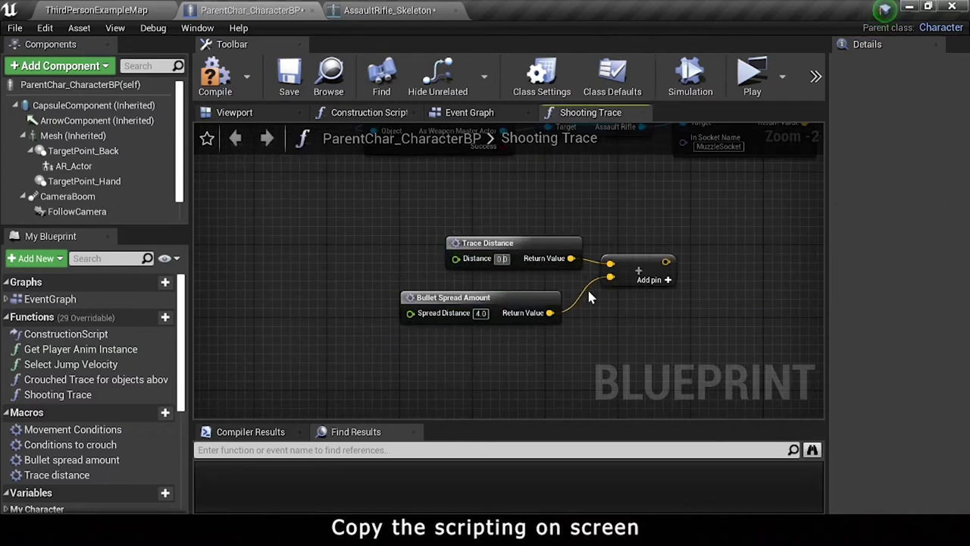
# Step: Enter 3500 and wire the vector sum into the line trace's End pin
pyautogui.write('3500')
pyautogui.moveTo(493, 243); pyautogui.dragTo(438, 243)
pyautogui.scroll(-1, 520, 327)
pyautogui.moveTo(520, 327); pyautogui.dragTo(699, 155)
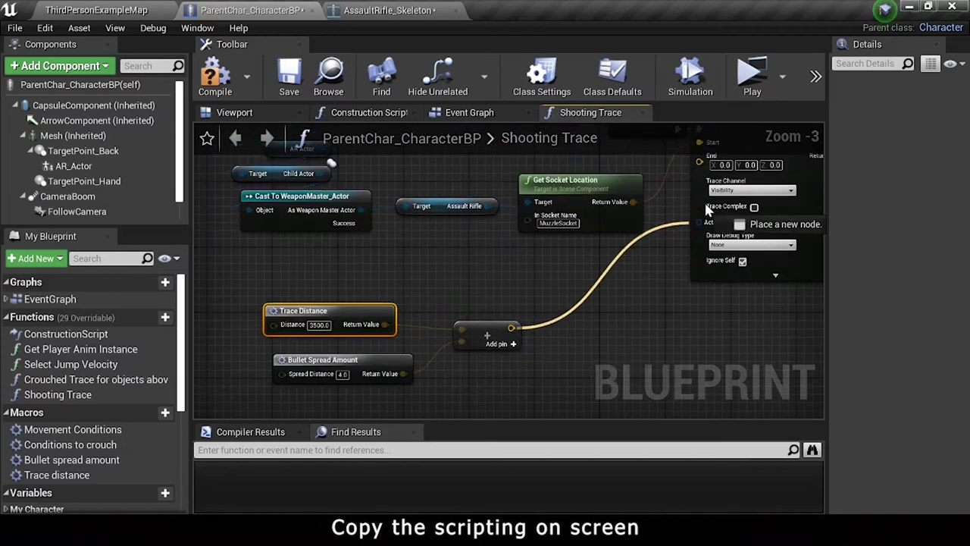
# Step: Rearrange the cast, distance and spread nodes so the line trace node is visible
pyautogui.scroll(-1, 660, 197)
pyautogui.moveTo(389, 176); pyautogui.dragTo(377, 220, button='right')
pyautogui.moveTo(349, 180); pyautogui.dragTo(528, 267)
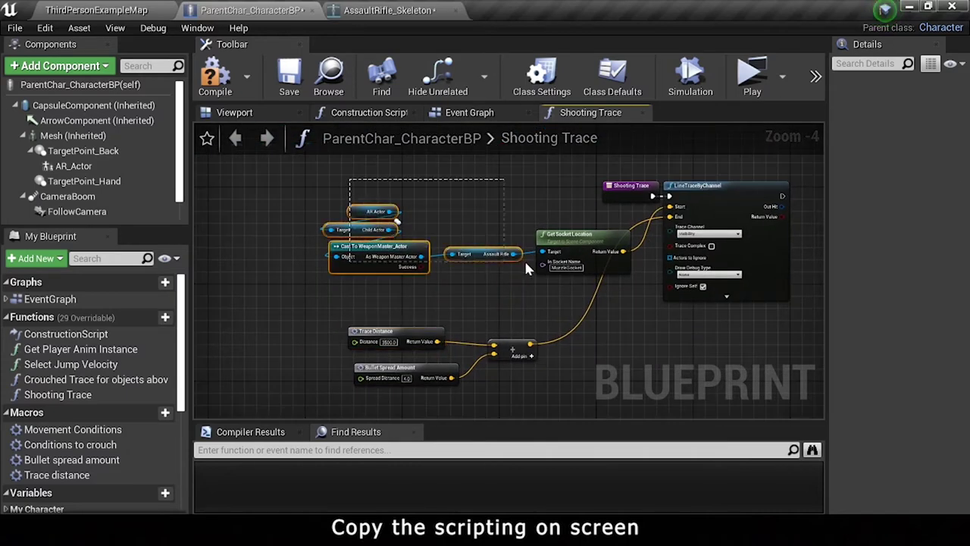
pyautogui.moveTo(590, 244); pyautogui.dragTo(568, 225)
pyautogui.moveTo(347, 325)
pyautogui.mouseDown()
pyautogui.moveTo(495, 373)
pyautogui.moveTo(538, 310)
pyautogui.mouseUp()
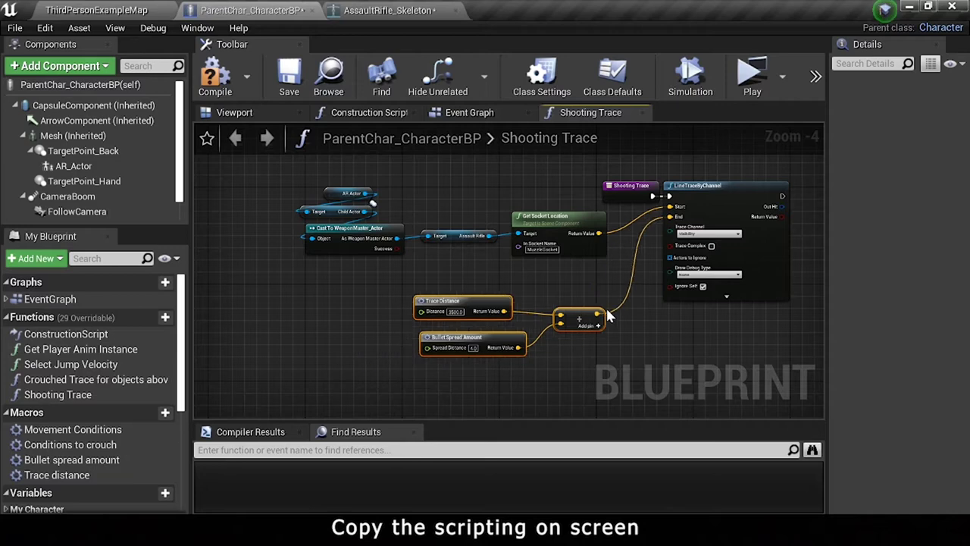
pyautogui.click(493, 274)
pyautogui.moveTo(706, 292); pyautogui.dragTo(474, 282, button='right')
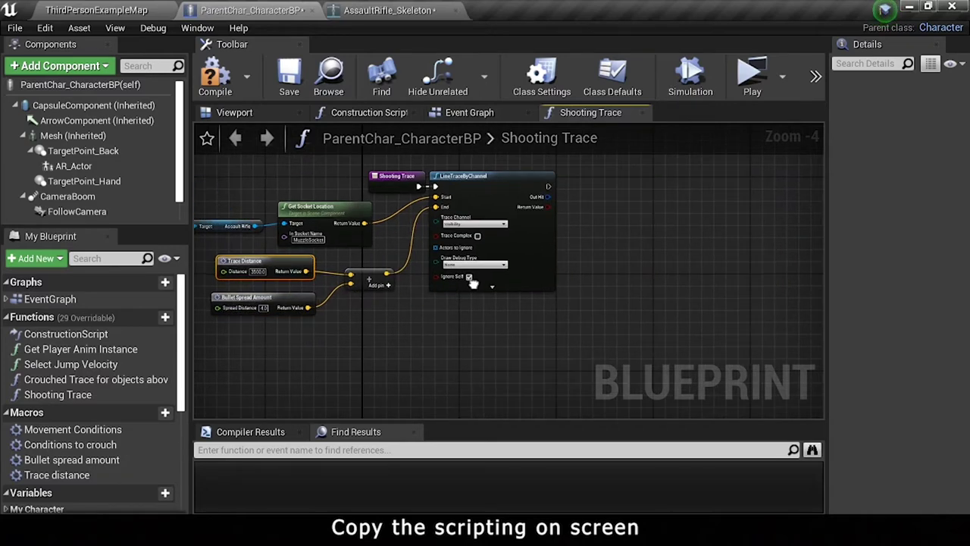
# Step: Feed a Make Array into Actors to Ignore and expose Draw Debug Type on Shooting Trace
pyautogui.moveTo(393, 319); pyautogui.dragTo(394, 318)
pyautogui.click(424, 210)
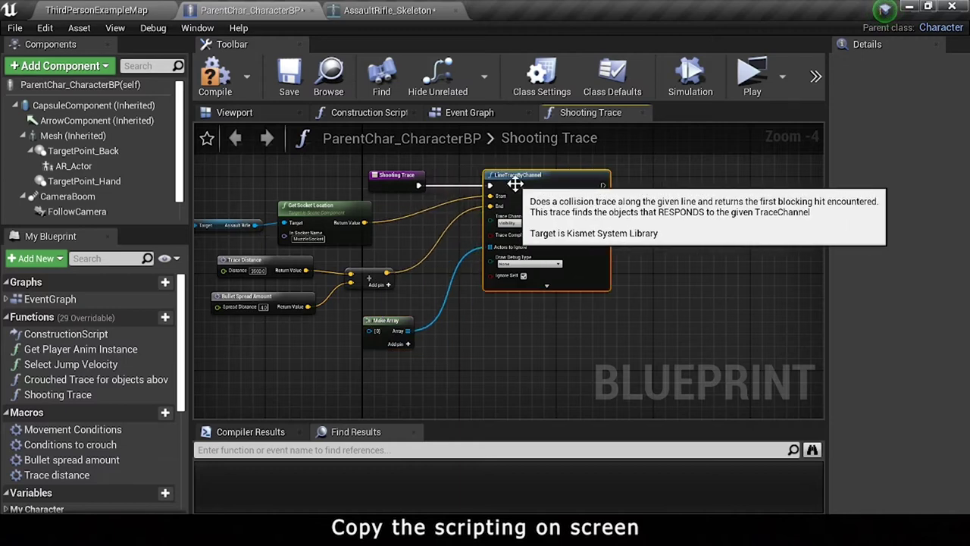
pyautogui.scroll(1, 462, 213)
pyautogui.moveTo(494, 265)
pyautogui.mouseDown()
pyautogui.moveTo(404, 168)
pyautogui.moveTo(353, 162)
pyautogui.mouseUp()
pyautogui.click(584, 345)
pyautogui.moveTo(583, 345); pyautogui.dragTo(627, 286, button='right')
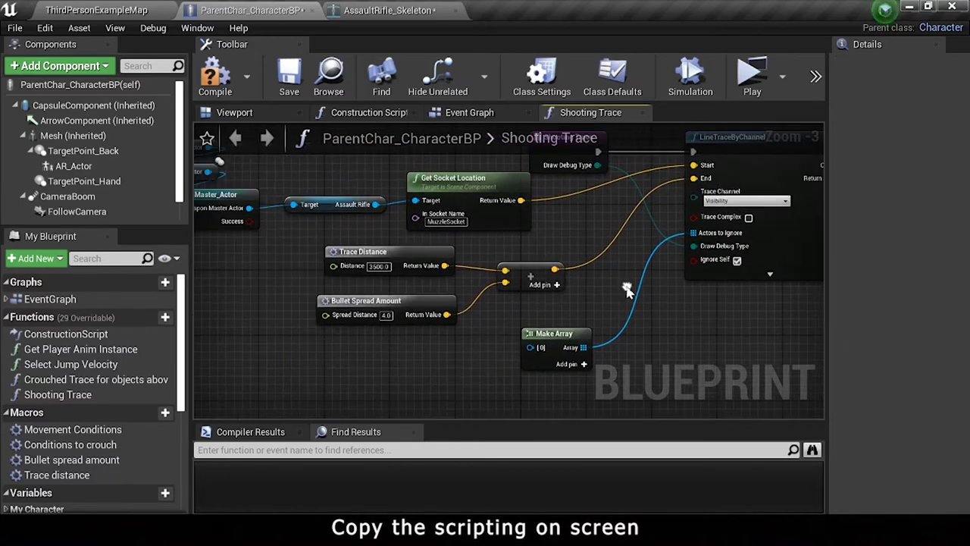
pyautogui.moveTo(494, 189); pyautogui.dragTo(345, 208)
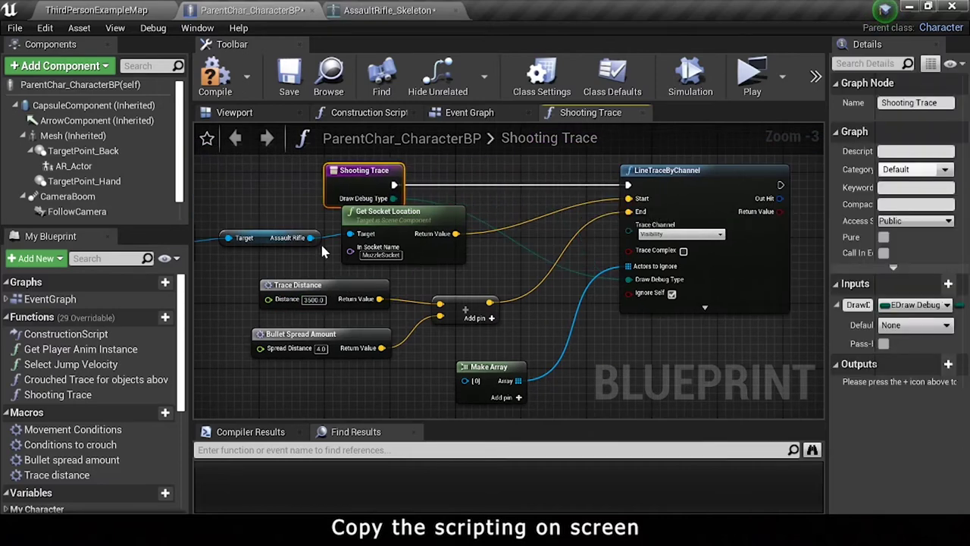
# Step: Add Distance and Spread Distance inputs to Shooting Trace from the Trace Distance and spread pins
pyautogui.moveTo(282, 306); pyautogui.dragTo(377, 177)
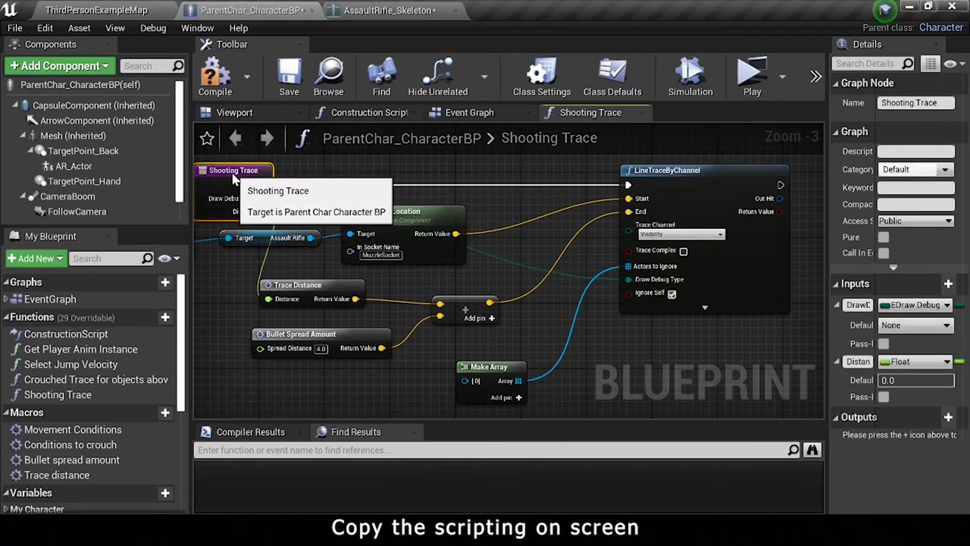
pyautogui.scroll(-2, 434, 184)
pyautogui.scroll(1, 475, 262)
pyautogui.moveTo(431, 283); pyautogui.dragTo(426, 185)
# Step: Move the cast nodes up, shift Shooting Trace left, and centre LineTraceByChannel
pyautogui.click(390, 295)
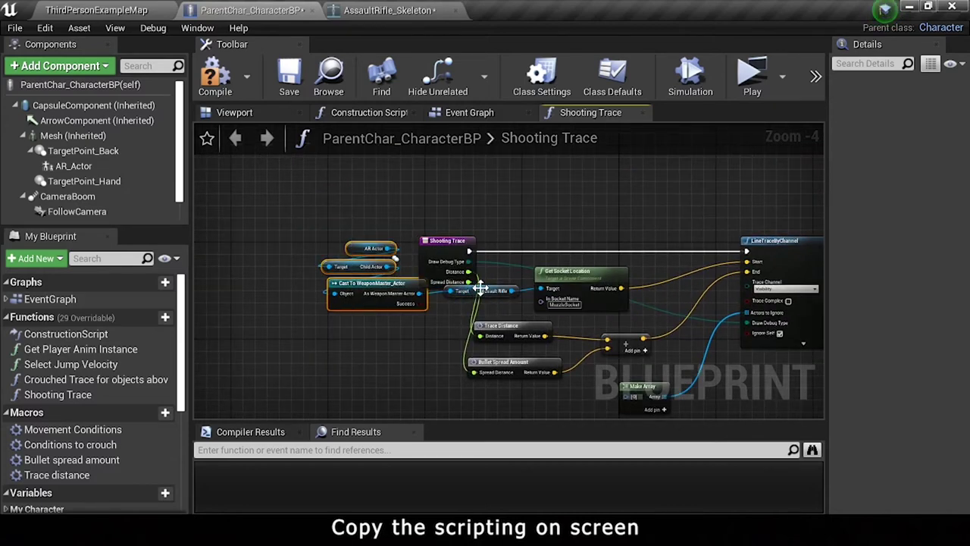
pyautogui.moveTo(480, 287); pyautogui.dragTo(472, 202)
pyautogui.moveTo(452, 250); pyautogui.dragTo(369, 250)
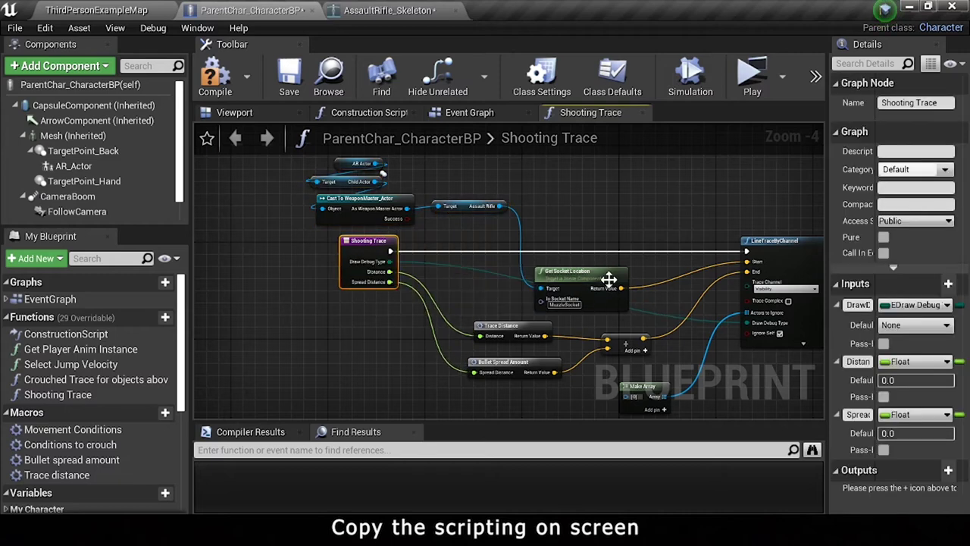
pyautogui.moveTo(608, 280); pyautogui.dragTo(236, 265, button='right')
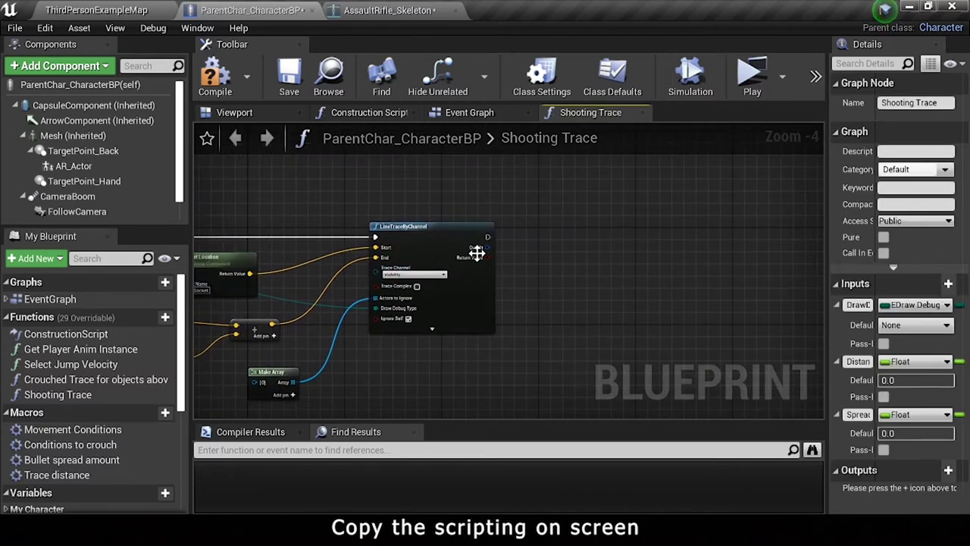
# Step: Add a Break Hit Result from Out Hit, then delete it again
pyautogui.moveTo(488, 247); pyautogui.dragTo(538, 296)
pyautogui.write('br')
pyautogui.press('Return')
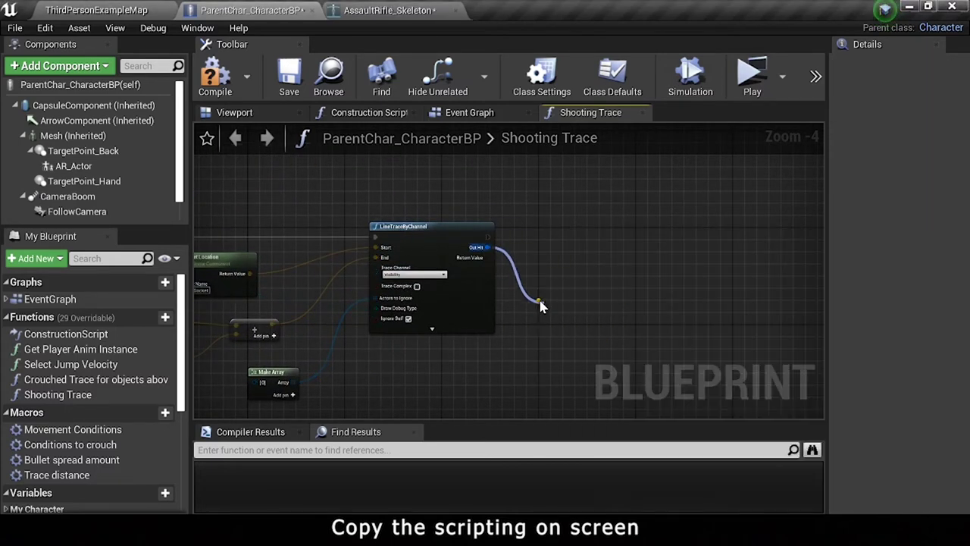
pyautogui.rightClick(571, 294)
pyautogui.click(548, 296)
pyautogui.press('Delete')
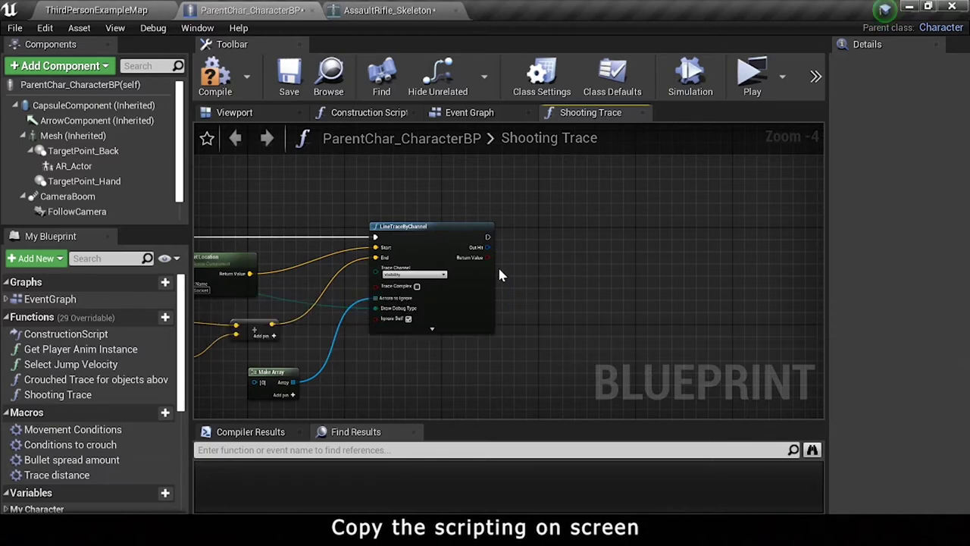
# Step: Place a Return Node after the line trace and compile the blueprint
pyautogui.moveTo(487, 247); pyautogui.dragTo(529, 246)
pyautogui.write('eturn')
pyautogui.press('Return')
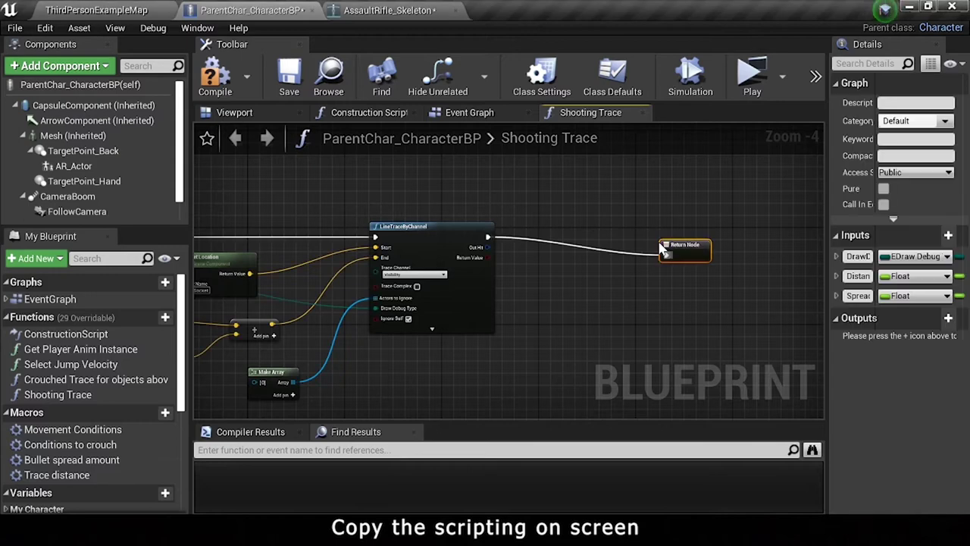
pyautogui.moveTo(684, 249); pyautogui.dragTo(775, 243)
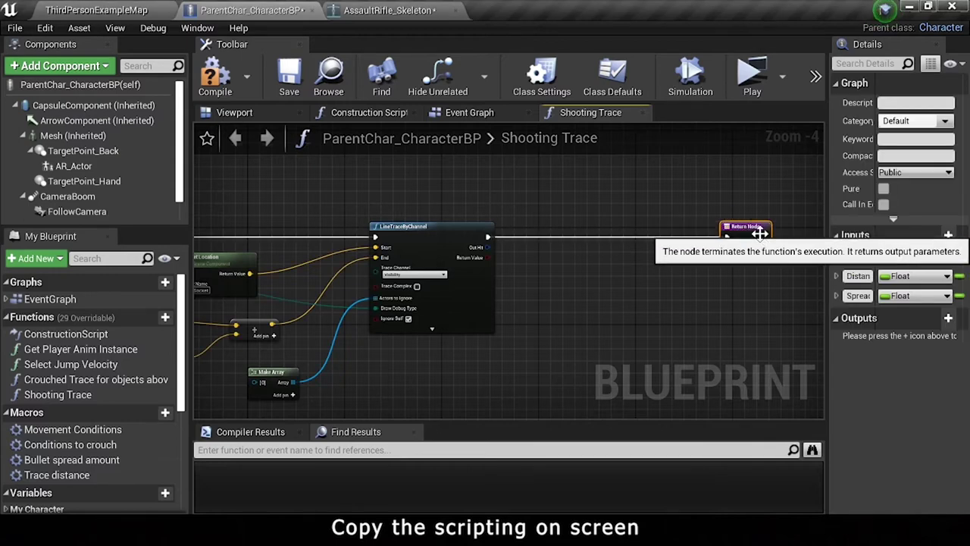
pyautogui.click(570, 244)
pyautogui.click(214, 97)
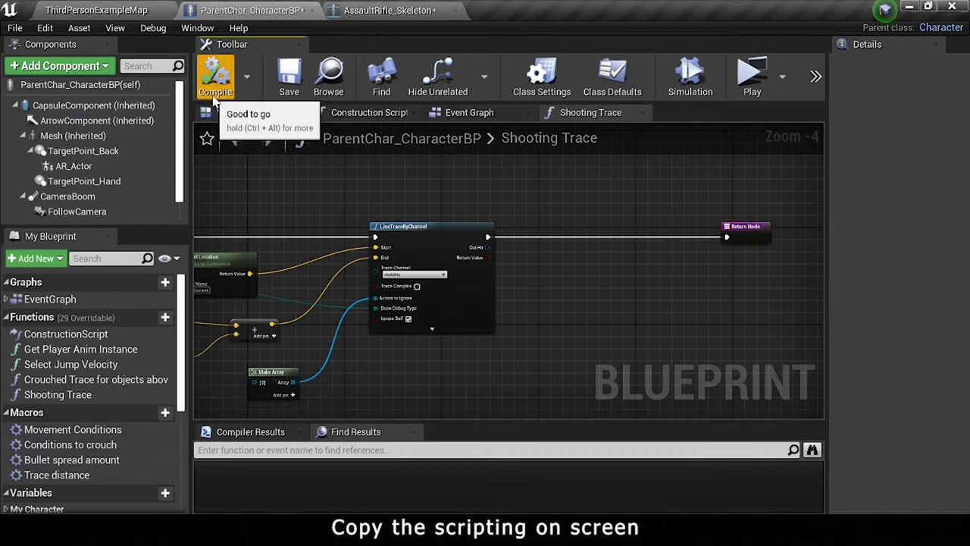
pyautogui.click(459, 113)
# Step: Keep Draw Debug Type at For One Frame and set the Shooting Trace Distance to 3600
pyautogui.click(466, 262)
pyautogui.click(455, 274)
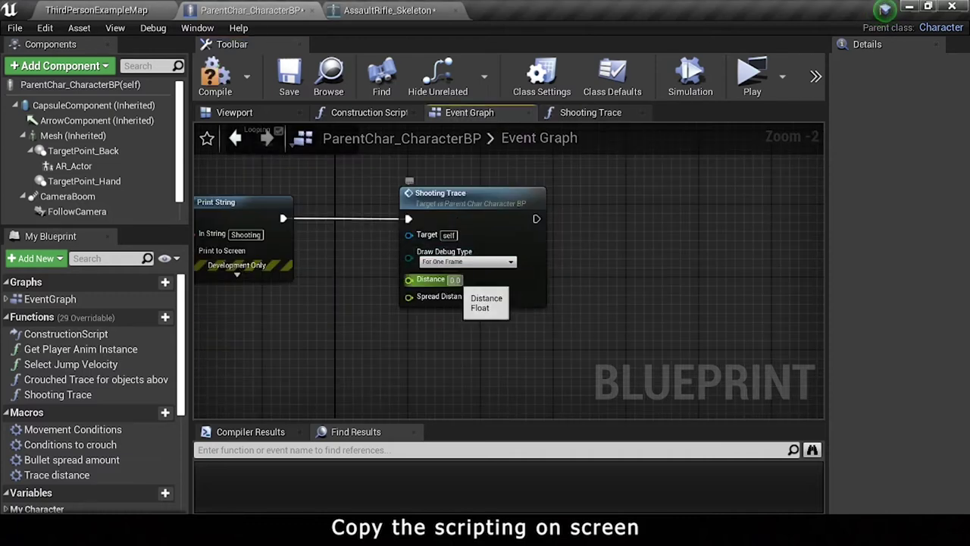
pyautogui.write('3600')
pyautogui.press('Return')
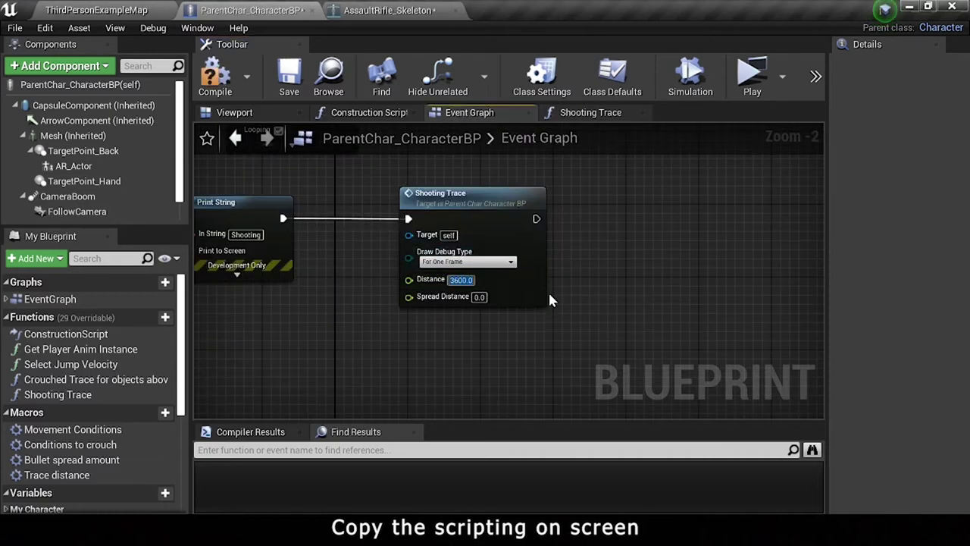
pyautogui.click(479, 296)
# Step: Add a Clear and Invalidate Timer by Handle node to the Released event
pyautogui.scroll(-3, 484, 282)
pyautogui.moveTo(305, 189); pyautogui.dragTo(473, 239, button='right')
pyautogui.scroll(1, 474, 239)
pyautogui.moveTo(558, 211); pyautogui.dragTo(574, 180)
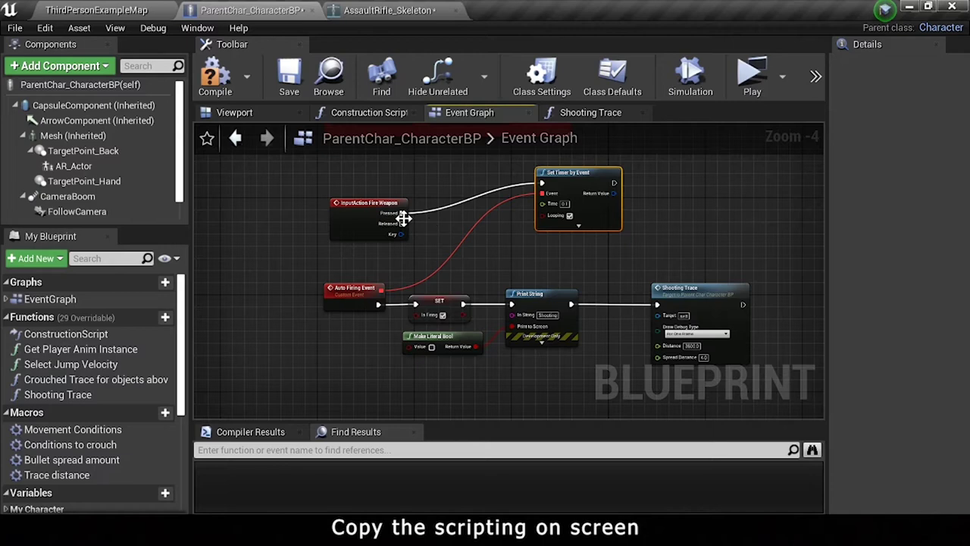
pyautogui.moveTo(403, 223); pyautogui.dragTo(543, 262)
pyautogui.write('clear and i')
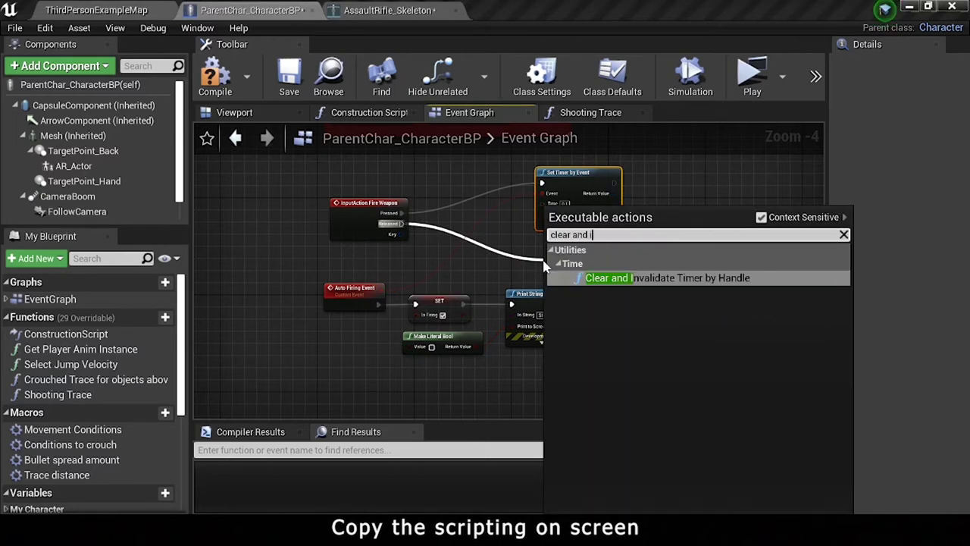
pyautogui.press('Return')
pyautogui.moveTo(587, 262); pyautogui.dragTo(587, 240)
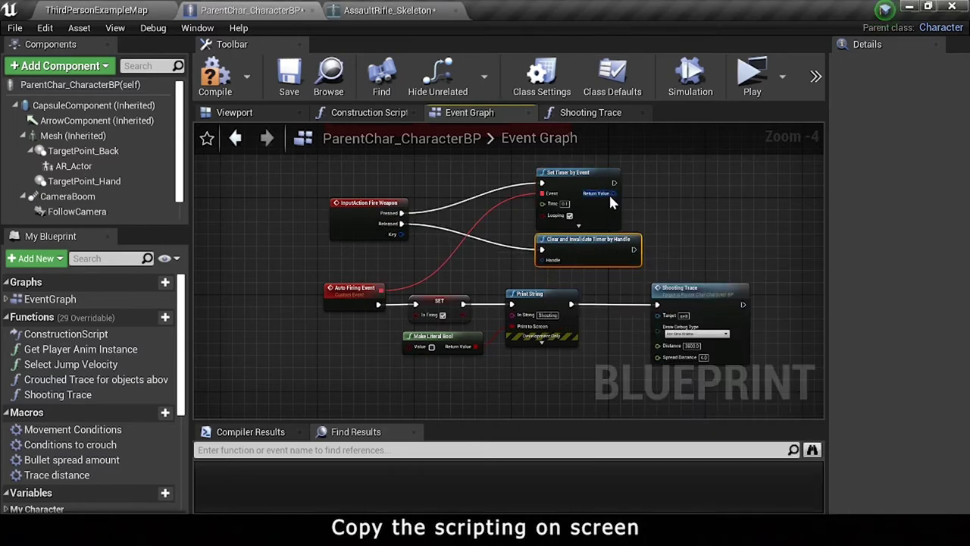
# Step: Promote the timer's return value to an Auto Fire Handle variable, feed it to the clear node, and compile
pyautogui.moveTo(608, 192); pyautogui.dragTo(671, 206)
pyautogui.click(719, 278)
pyautogui.write('Auto Fire Handle')
pyautogui.press('Return')
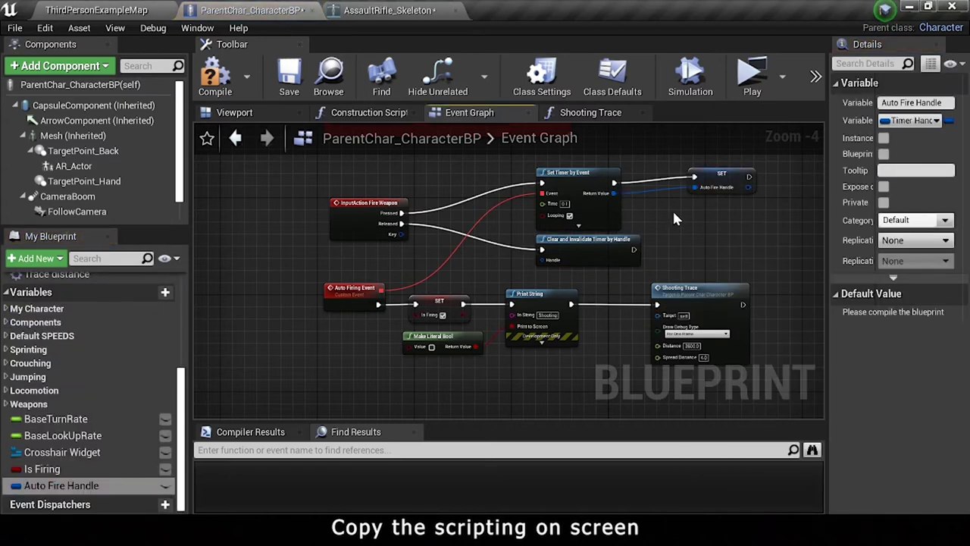
pyautogui.moveTo(729, 173); pyautogui.dragTo(687, 179)
pyautogui.moveTo(61, 485)
pyautogui.keyDown('ctrl'); pyautogui.mouseDown()
pyautogui.moveTo(472, 256)
pyautogui.moveTo(542, 260)
pyautogui.mouseUp(); pyautogui.keyUp('ctrl')
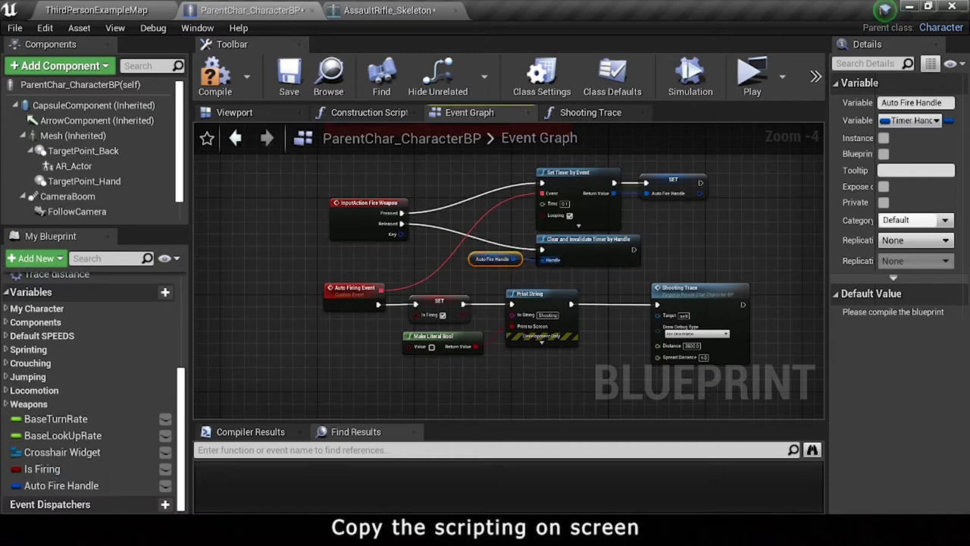
pyautogui.click(215, 76)
pyautogui.click(97, 9)
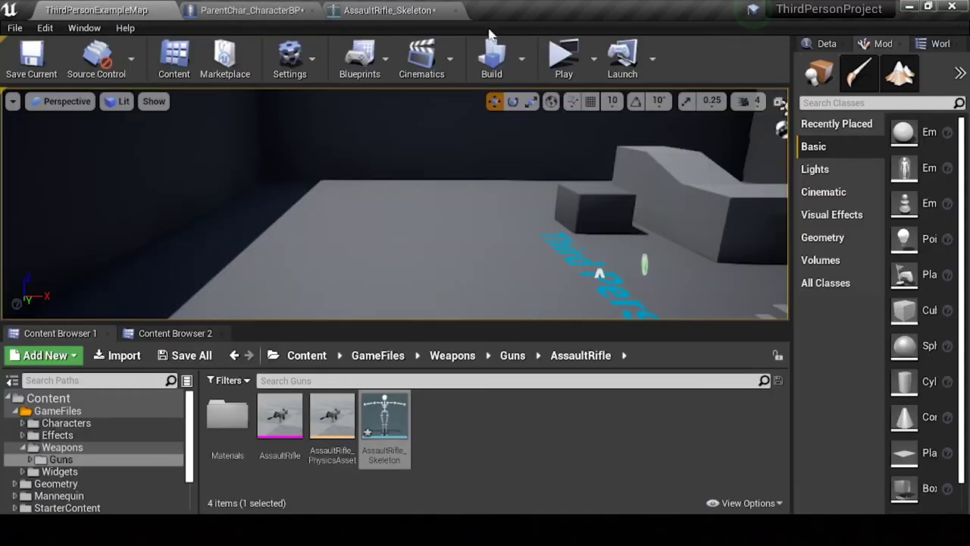
# Step: Launch a standalone preview, aim, and fire the rifle twice at the back wall to see the red trace
pyautogui.hotkey('alt', 'p')
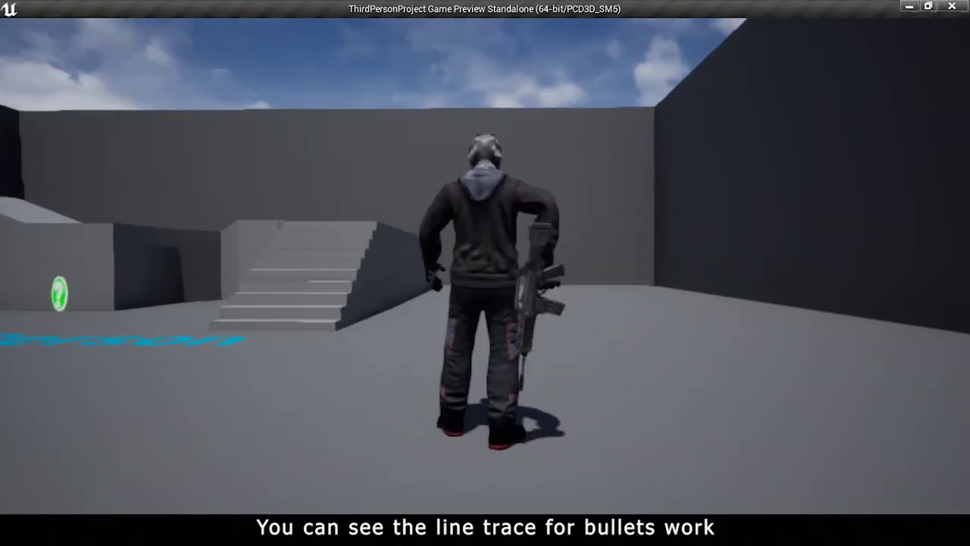
pyautogui.rightClick(485, 266)
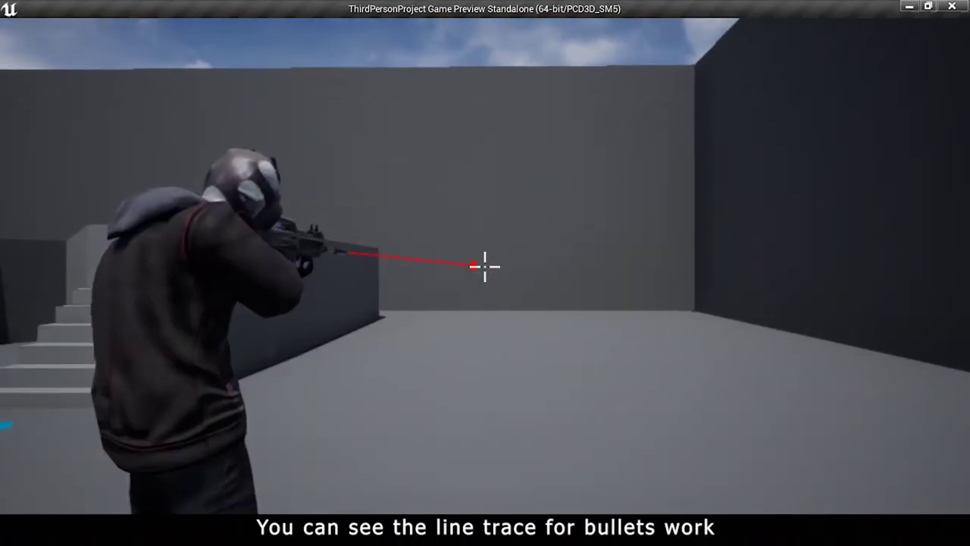
pyautogui.click(486, 267)
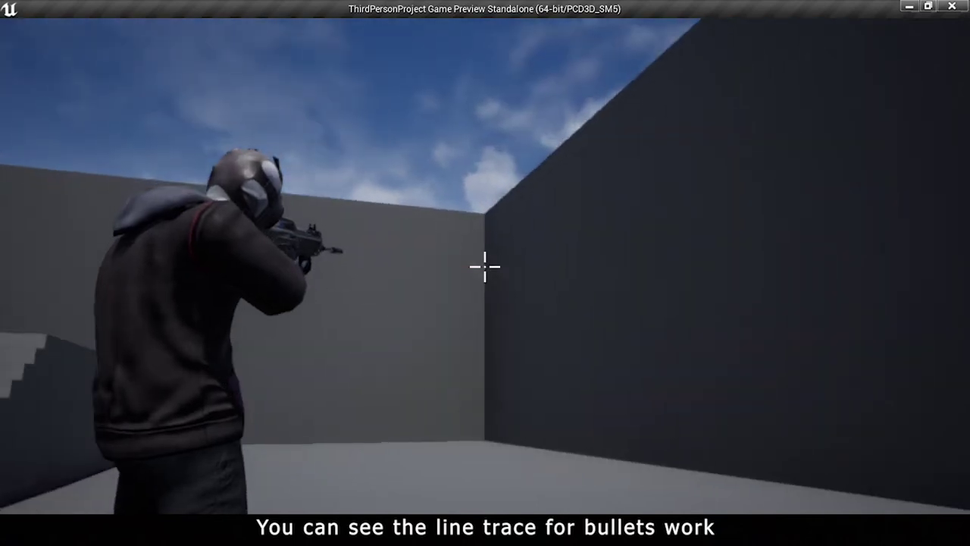
pyautogui.click(485, 266)
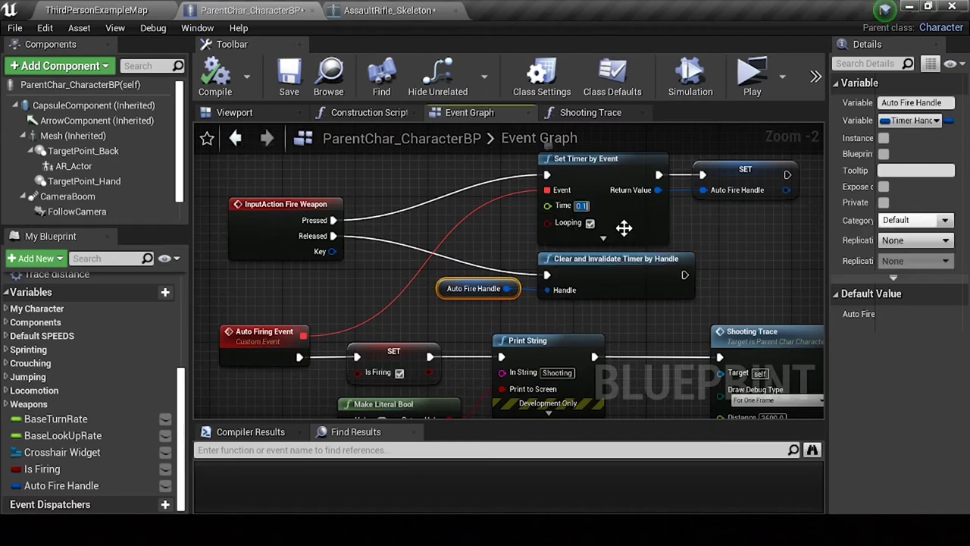
# Step: Insert a Branch after Fire Weapon's Pressed with Get Aiming? as its condition, then compile
pyautogui.click(528, 243)
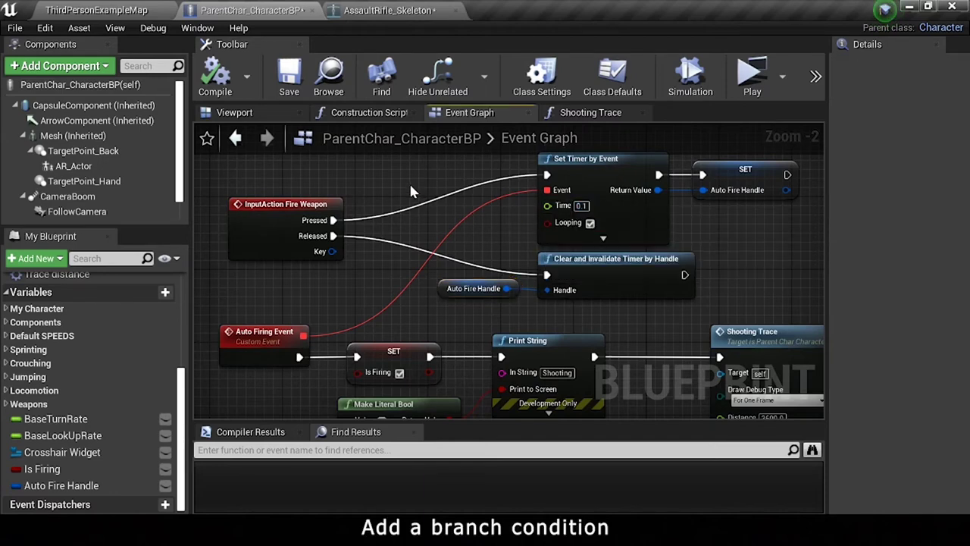
pyautogui.moveTo(447, 189)
pyautogui.mouseDown()
pyautogui.moveTo(423, 163)
pyautogui.moveTo(324, 167)
pyautogui.moveTo(307, 180)
pyautogui.mouseUp()
pyautogui.write('aimin')
pyautogui.press('Return')
pyautogui.scroll(-3, 393, 230)
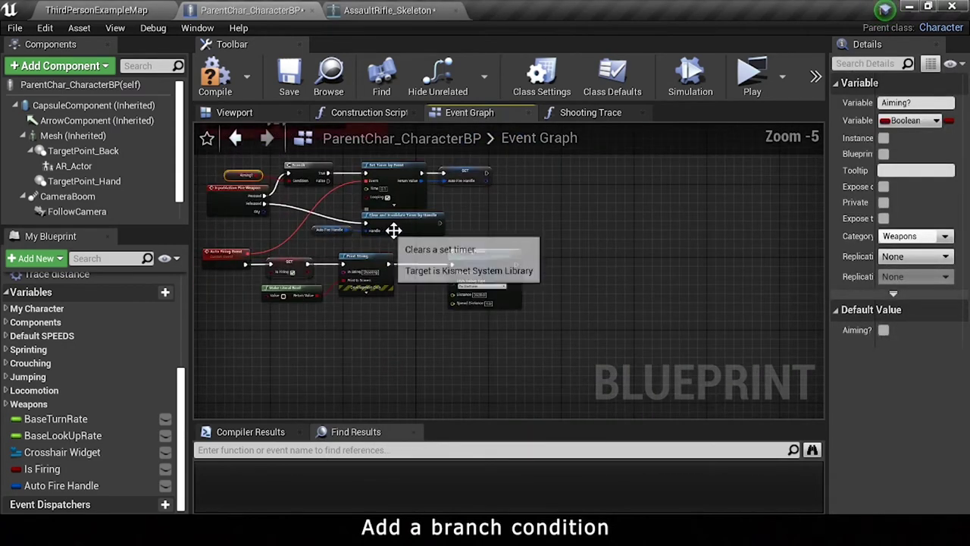
pyautogui.scroll(2, 417, 288)
pyautogui.click(417, 288)
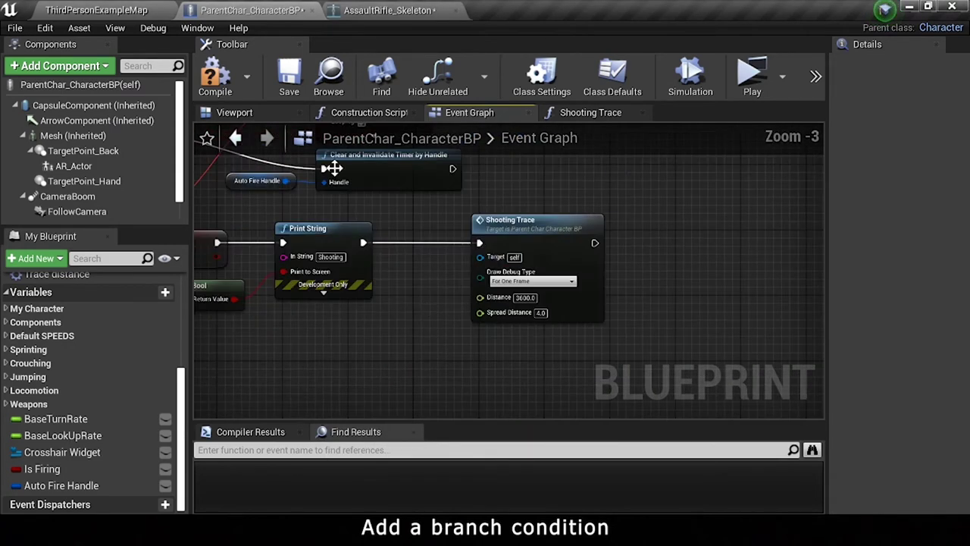
pyautogui.click(224, 84)
pyautogui.click(106, 7)
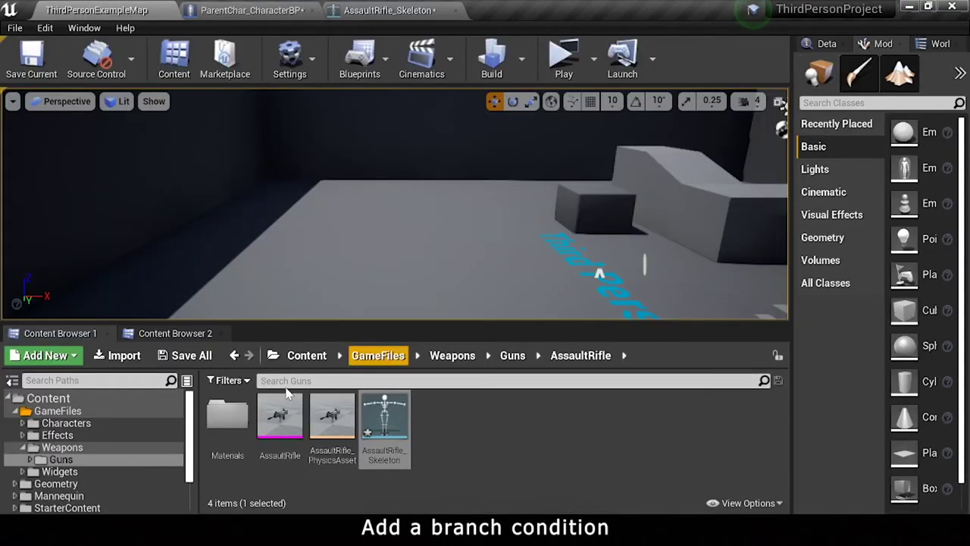
# Step: Create a new folder named Bullets inside Weapons and open it
pyautogui.click(72, 447)
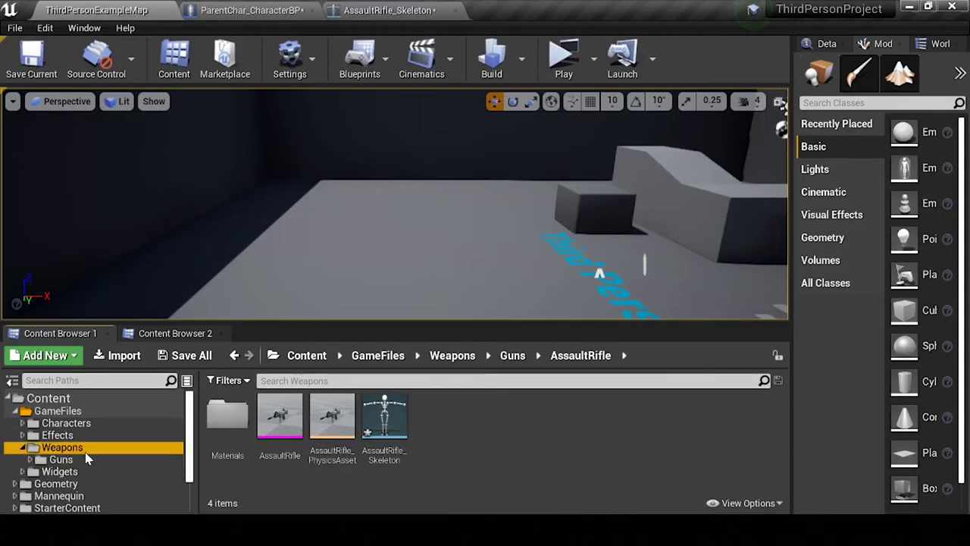
pyautogui.rightClick(422, 425)
pyautogui.click(466, 27)
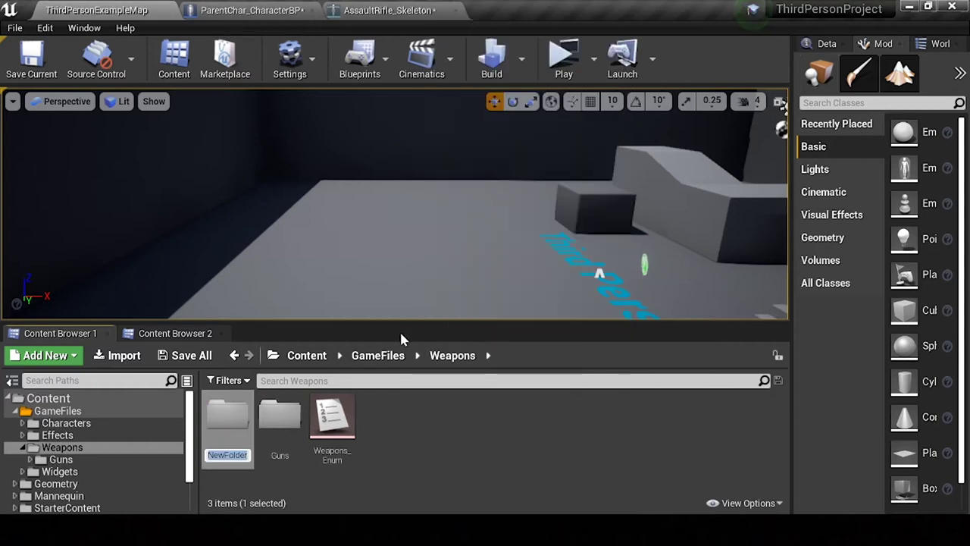
pyautogui.write('Bullets')
pyautogui.press('Return')
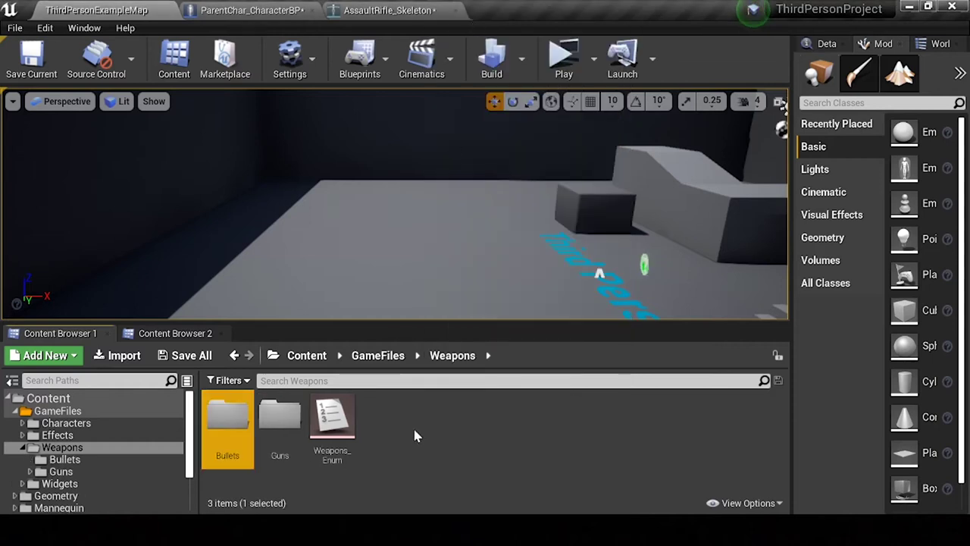
pyautogui.doubleClick(241, 433)
pyautogui.moveTo(468, 530)
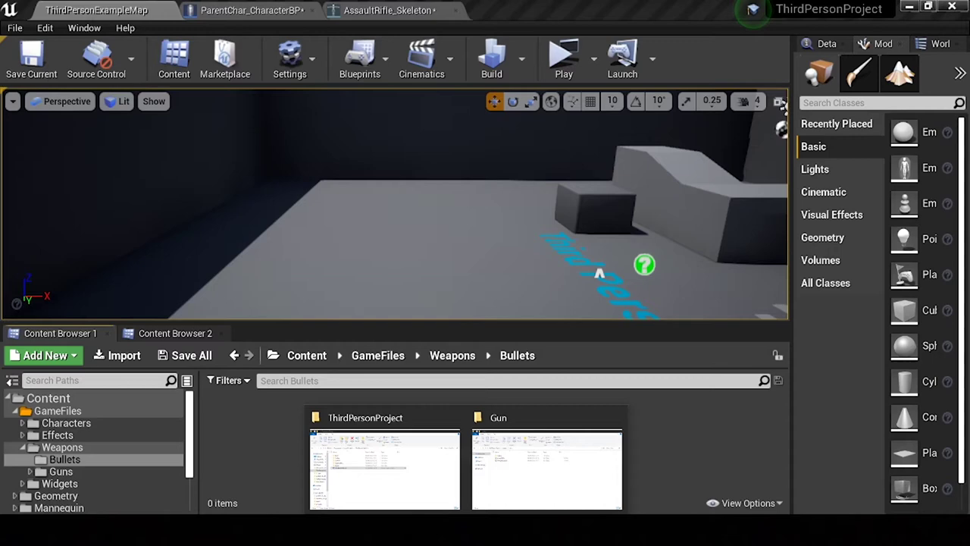
pyautogui.click(538, 463)
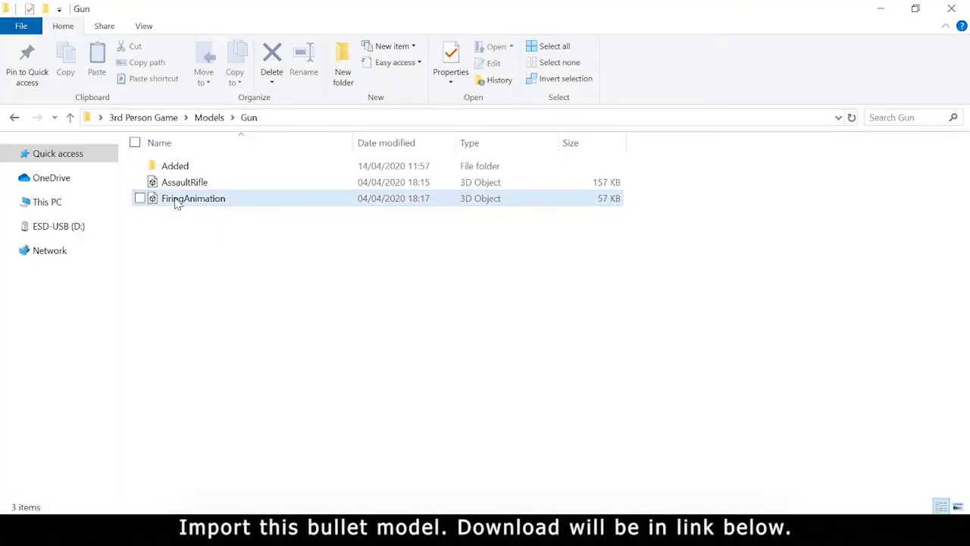
# Step: Rename the AssaultRifle file to Bullet and drag it into Unreal's Bullets folder
pyautogui.click(184, 188)
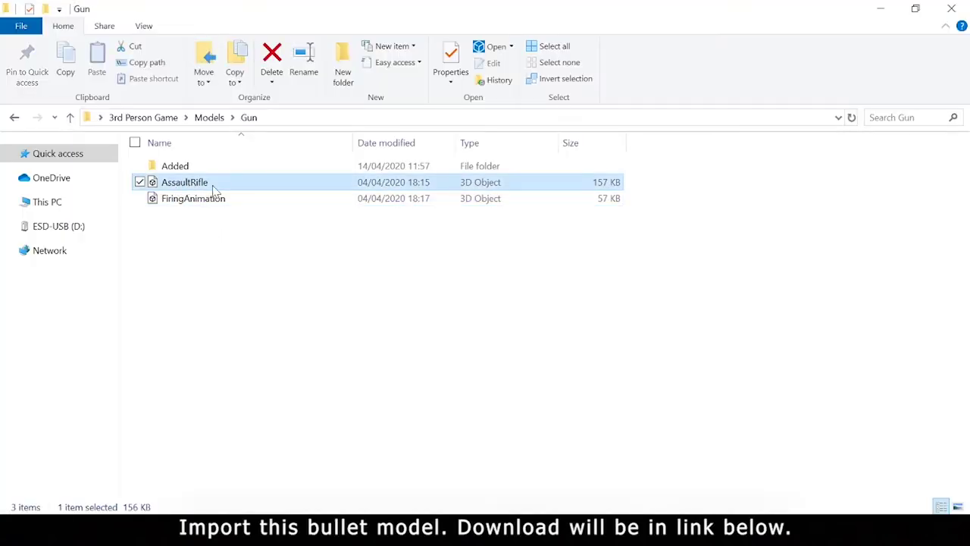
pyautogui.press('F2')
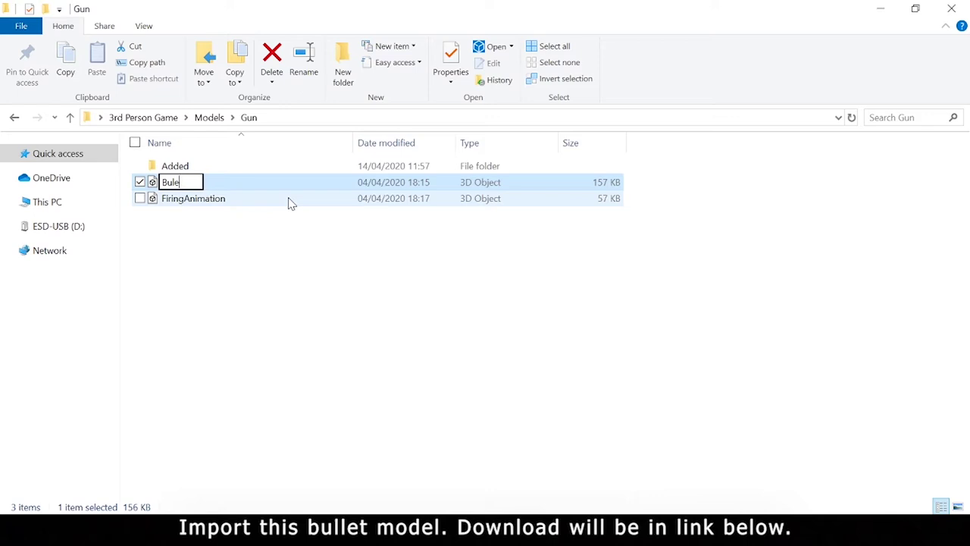
pyautogui.press('Return')
pyautogui.moveTo(186, 184); pyautogui.dragTo(424, 455)
# Step: Import Bullet as a static mesh with Skeletal Mesh unticked
pyautogui.click(210, 44)
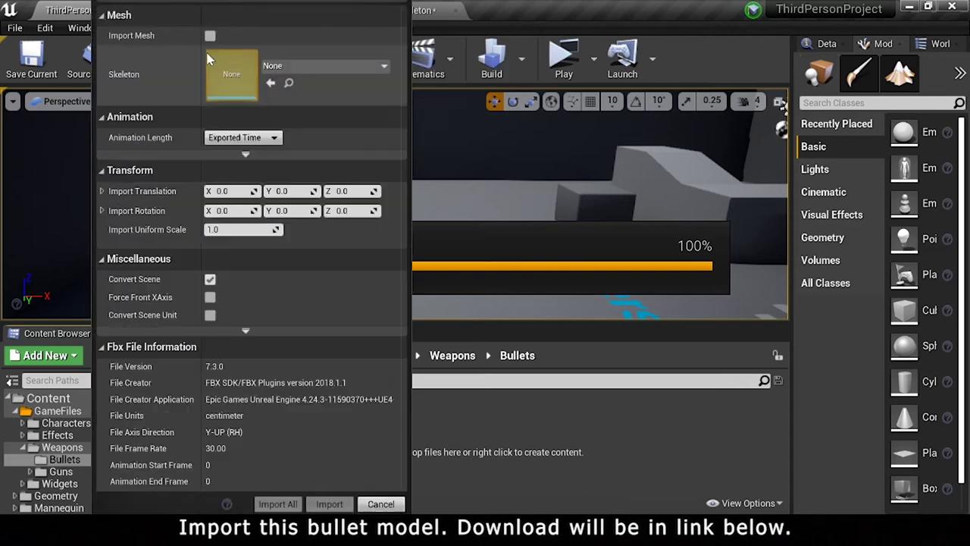
pyautogui.click(210, 35)
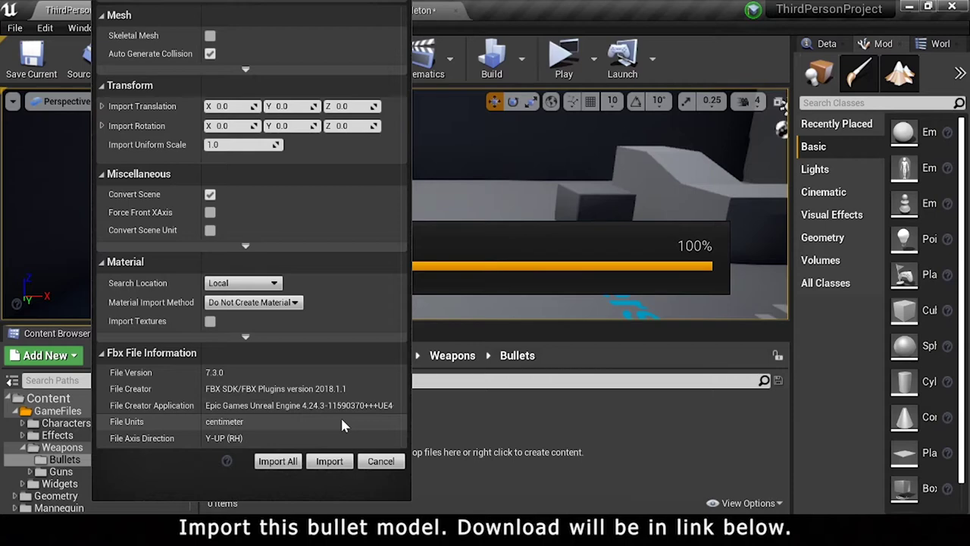
pyautogui.click(330, 460)
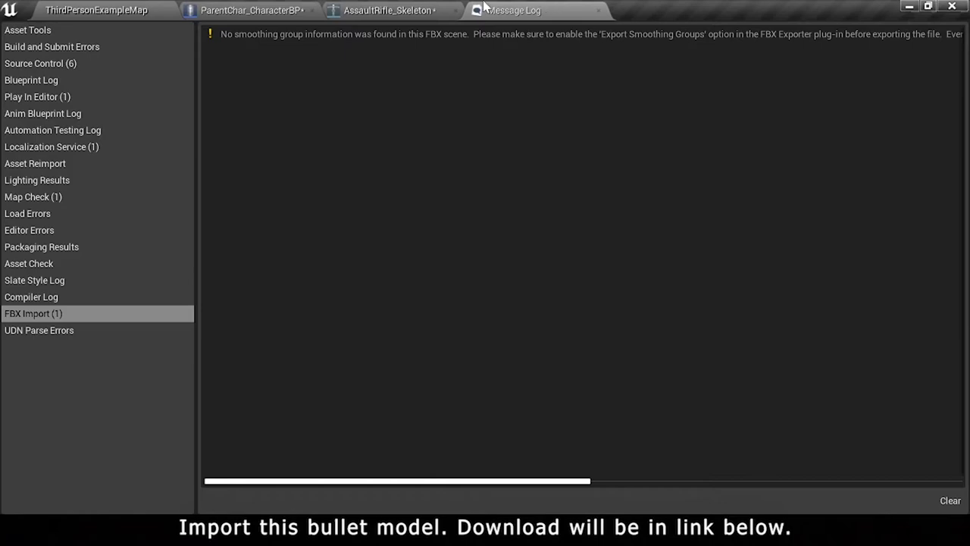
pyautogui.middleClick(484, 6)
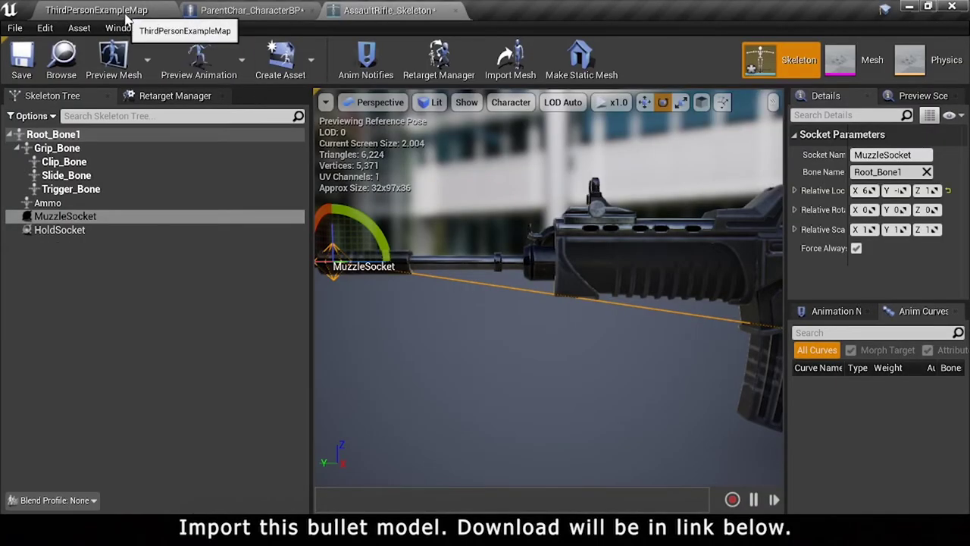
pyautogui.click(126, 16)
# Step: Open the Bullet mesh in a docked editor and orbit to inspect the model
pyautogui.doubleClick(227, 424)
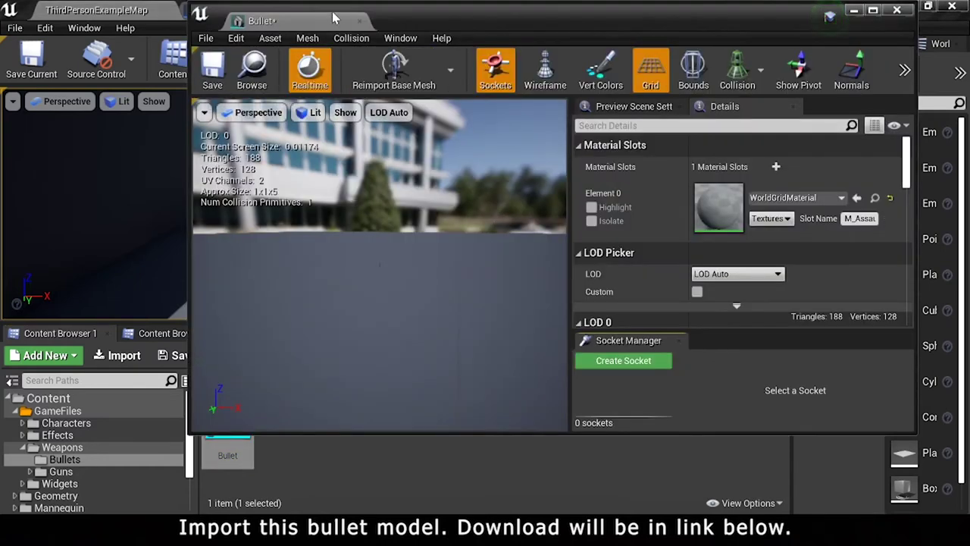
pyautogui.moveTo(262, 21); pyautogui.dragTo(213, 9)
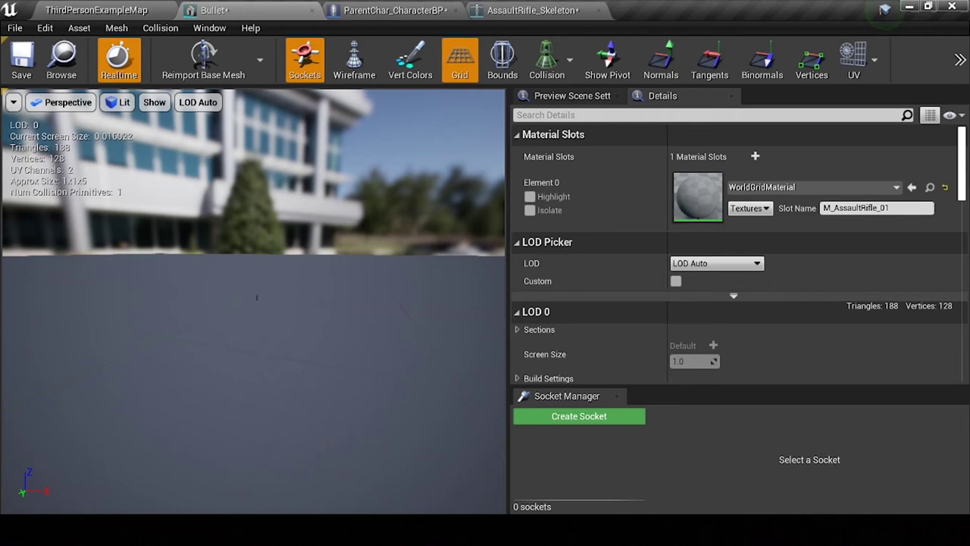
pyautogui.moveTo(258, 341); pyautogui.dragTo(250, 341)
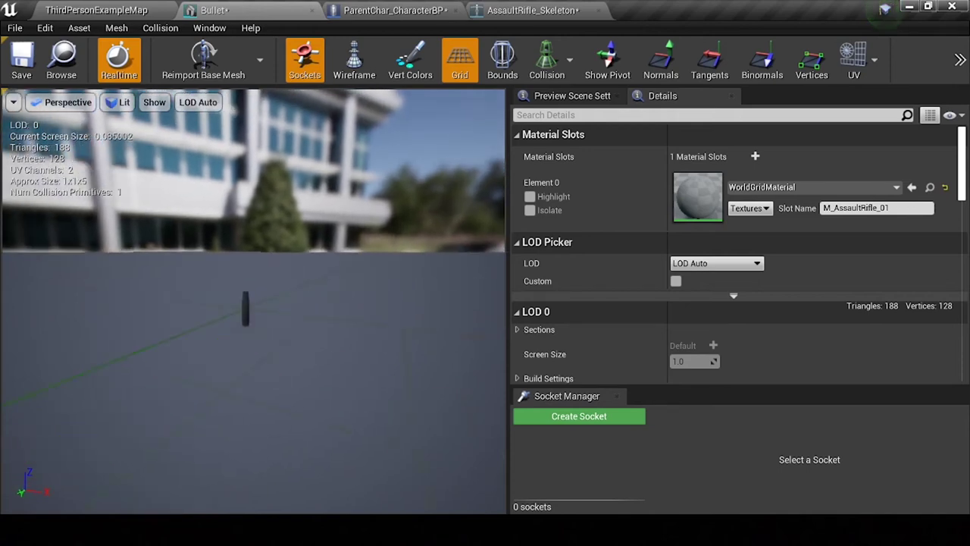
pyautogui.click(92, 6)
pyautogui.click(341, 413)
pyautogui.rightClick(340, 413)
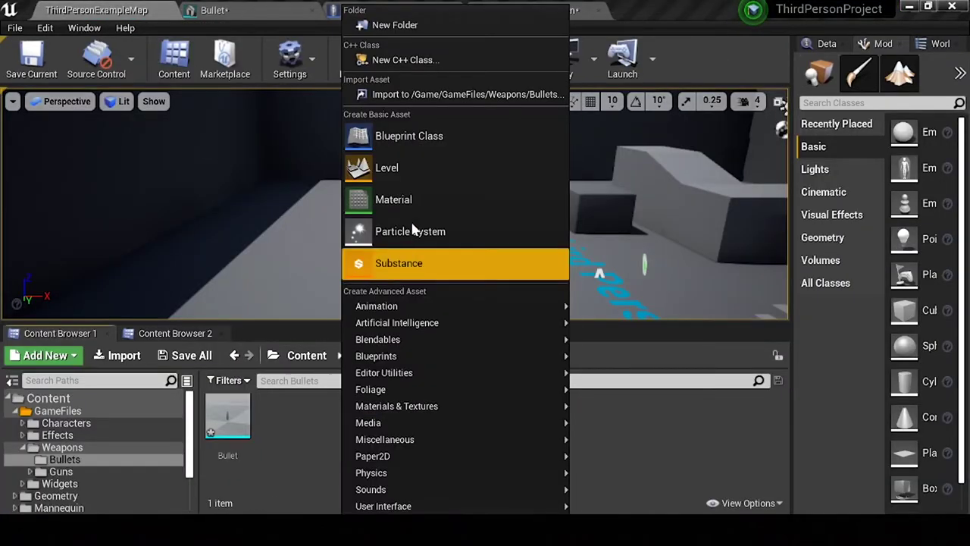
# Step: Create a new material named Ar_Ammo_MAT in the Bullets folder
pyautogui.click(412, 206)
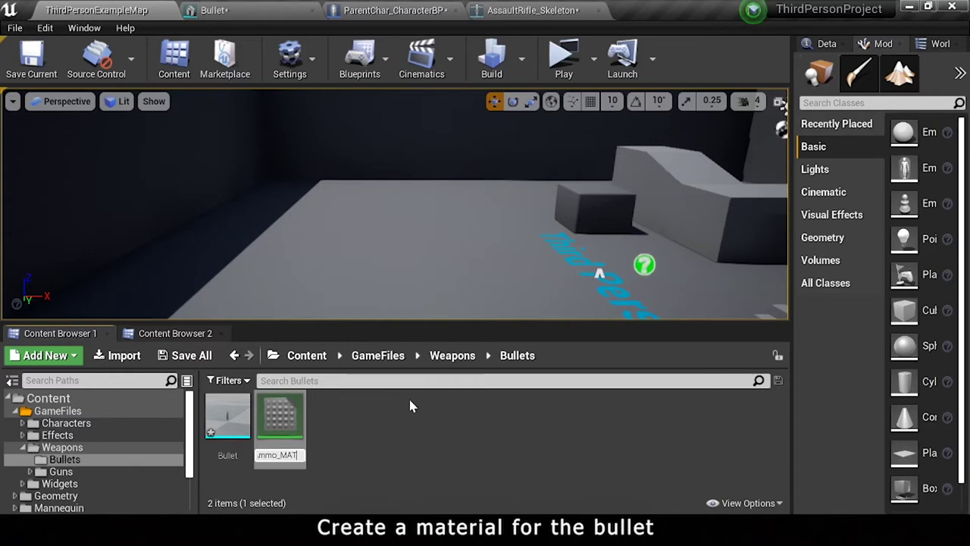
pyautogui.write('T')
pyautogui.press('Return')
# Step: Rename the Bullet mesh to AR_Bullet_SM
pyautogui.click(280, 417)
pyautogui.press('F2')
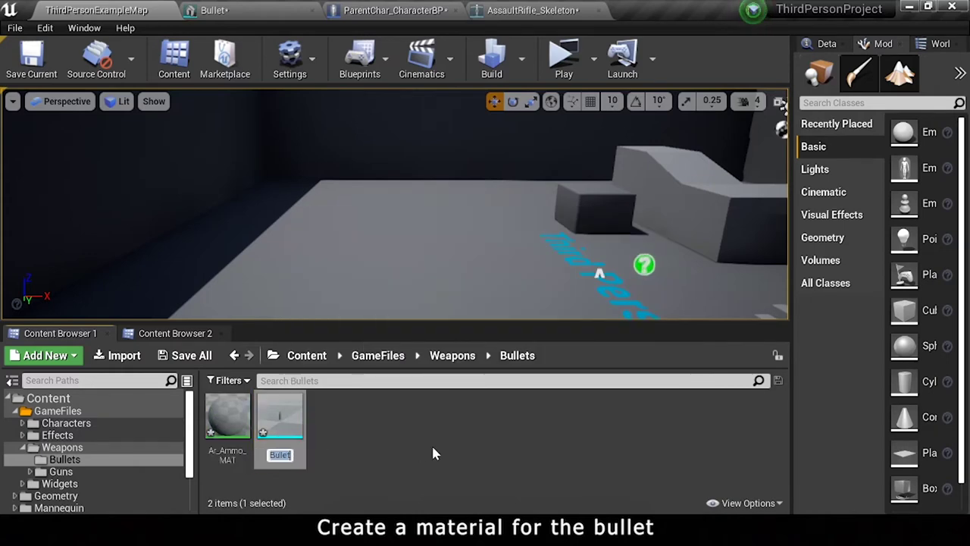
pyautogui.write('AR_Bullet_SM')
pyautogui.press('Return')
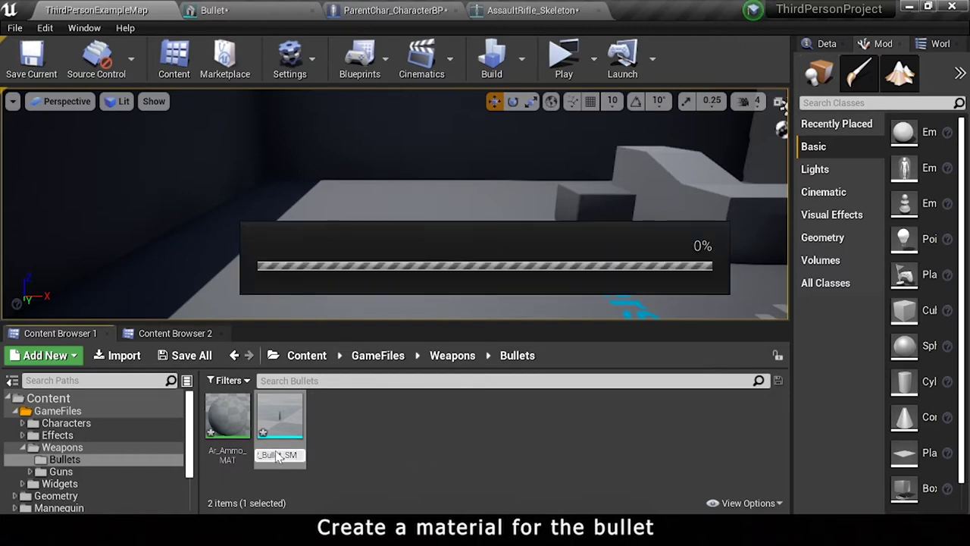
pyautogui.doubleClick(227, 432)
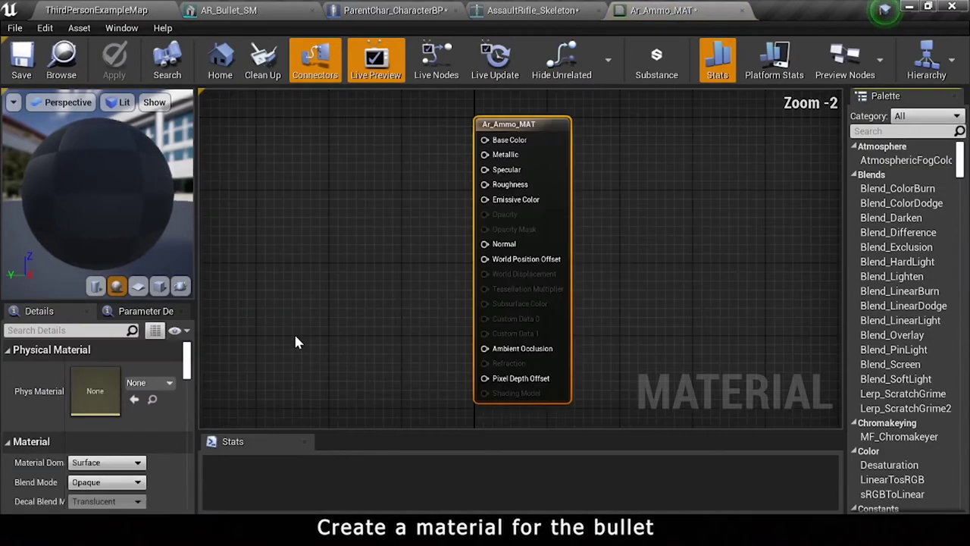
# Step: Add a Colour vector parameter wired into Base Color
pyautogui.click(315, 196)
pyautogui.write('Colour')
pyautogui.press('Return')
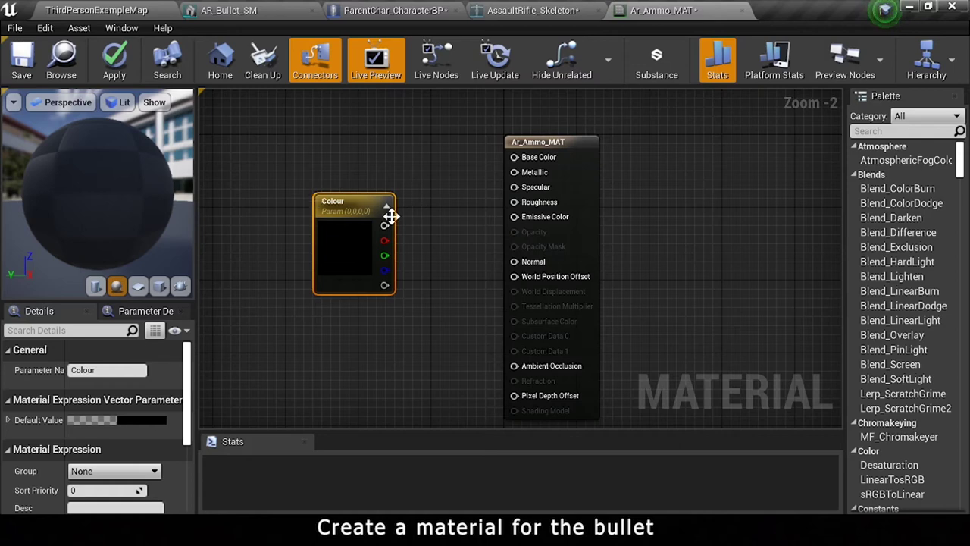
pyautogui.moveTo(384, 225); pyautogui.dragTo(515, 157)
pyautogui.moveTo(347, 200); pyautogui.dragTo(347, 124)
pyautogui.moveTo(351, 182); pyautogui.dragTo(349, 191)
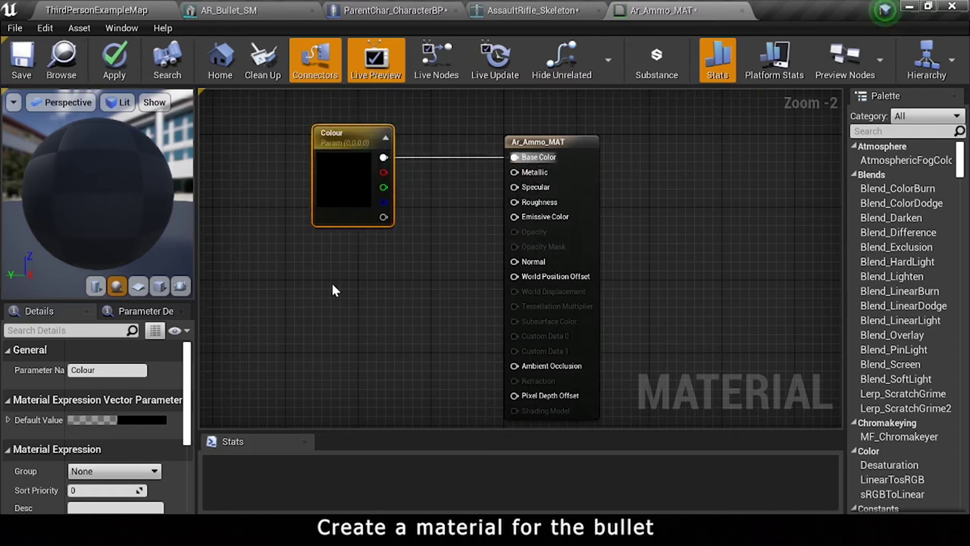
# Step: Add Metallic and Spec scalar parameters, wiring Metallic into the Metallic input
pyautogui.click(333, 289)
pyautogui.write('M')
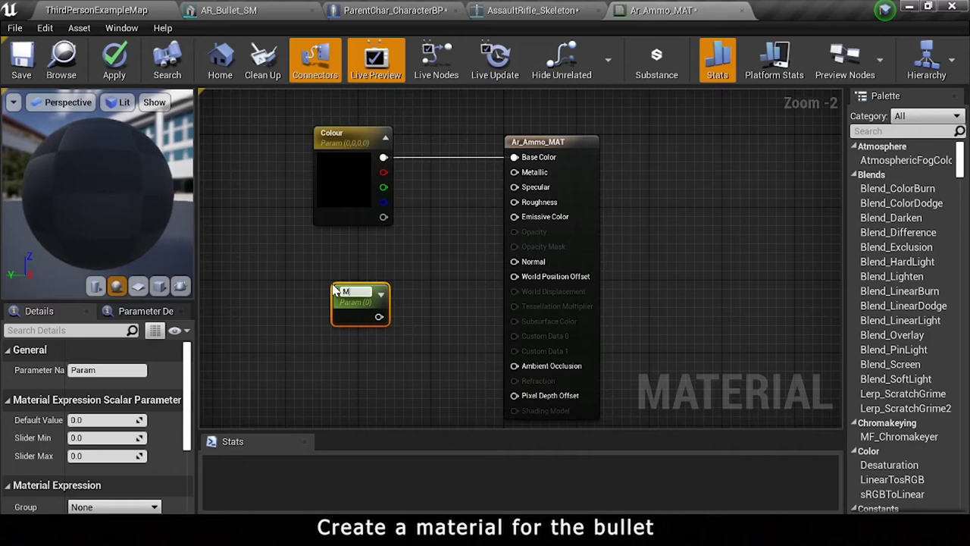
pyautogui.write('etallic')
pyautogui.moveTo(379, 316)
pyautogui.mouseDown()
pyautogui.moveTo(508, 203)
pyautogui.moveTo(515, 172)
pyautogui.mouseUp()
pyautogui.moveTo(353, 296); pyautogui.dragTo(352, 246)
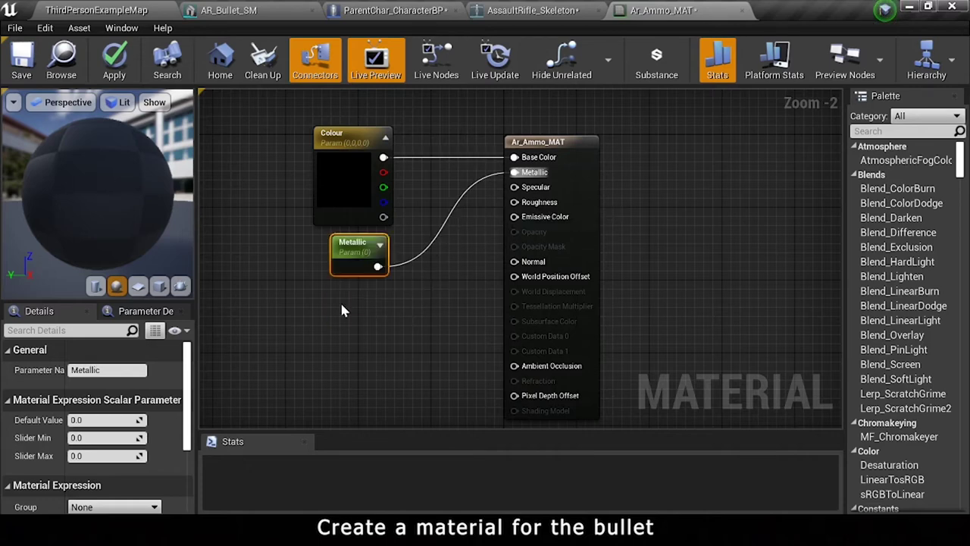
pyautogui.click(341, 309)
pyautogui.write('Spec')
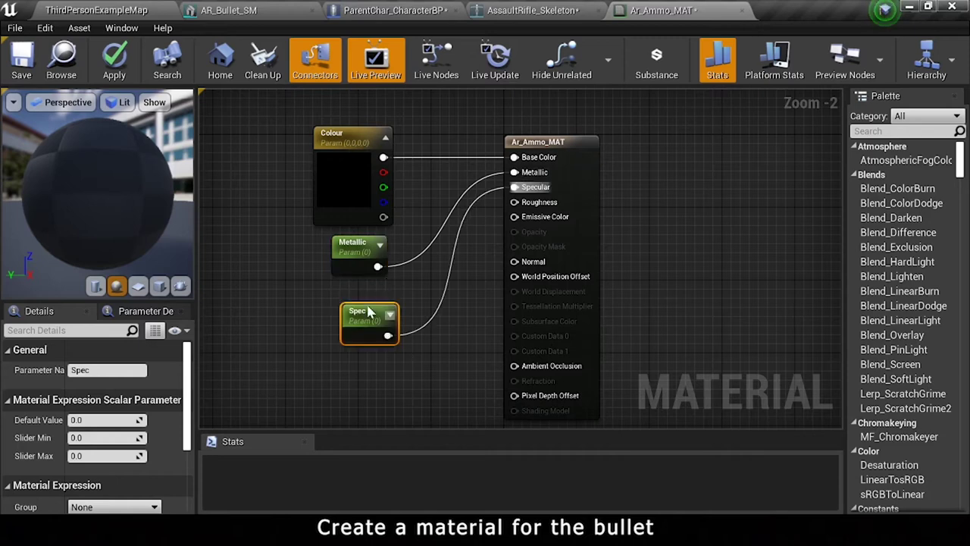
pyautogui.moveTo(369, 310); pyautogui.dragTo(362, 296)
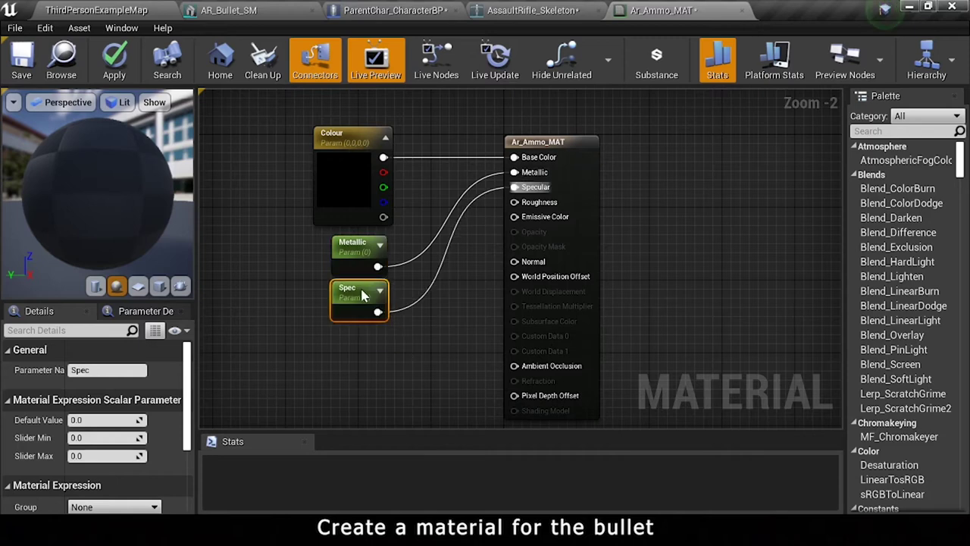
# Step: Add a Roughness scalar parameter wired into Roughness, then close the material editor
pyautogui.click(345, 360)
pyautogui.write('Roughness')
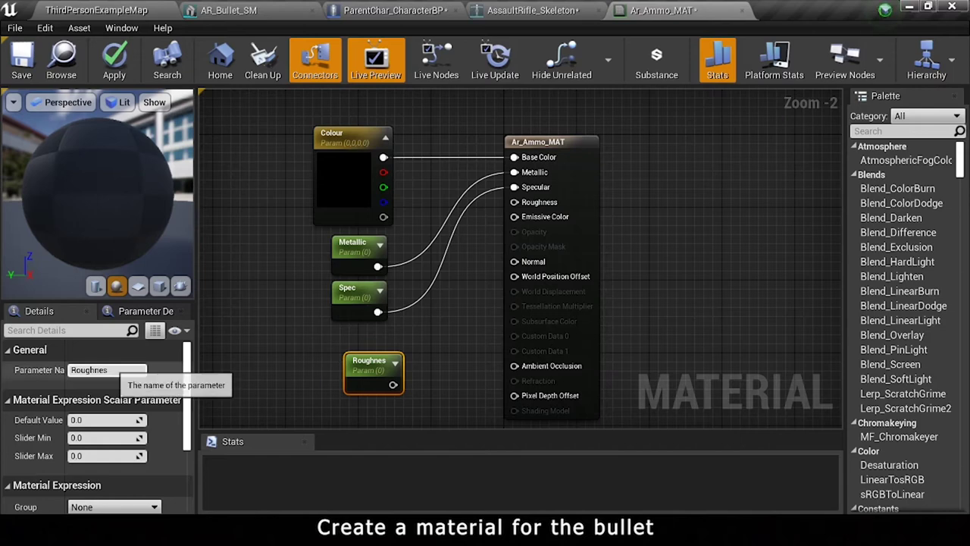
pyautogui.press('Return')
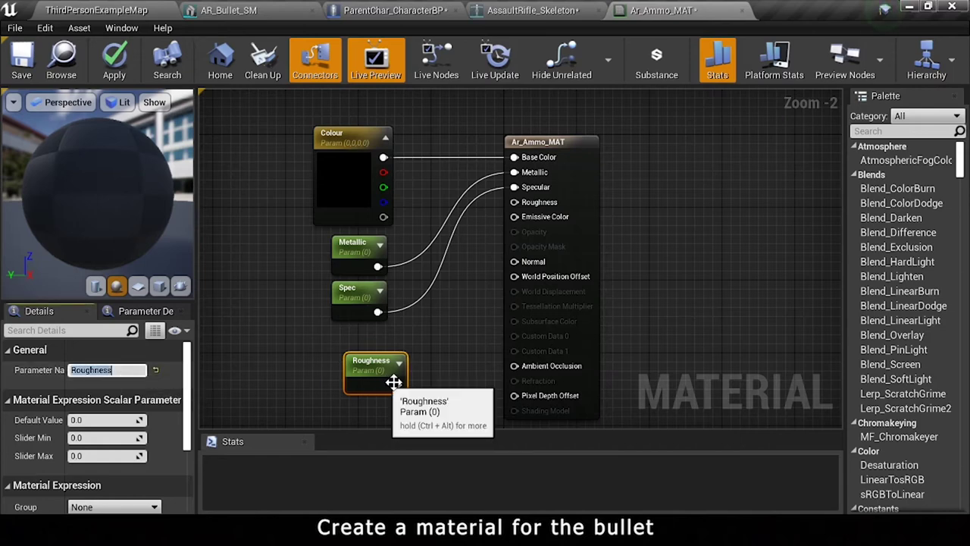
pyautogui.moveTo(515, 202)
pyautogui.mouseDown()
pyautogui.moveTo(396, 384)
pyautogui.moveTo(358, 348)
pyautogui.mouseUp()
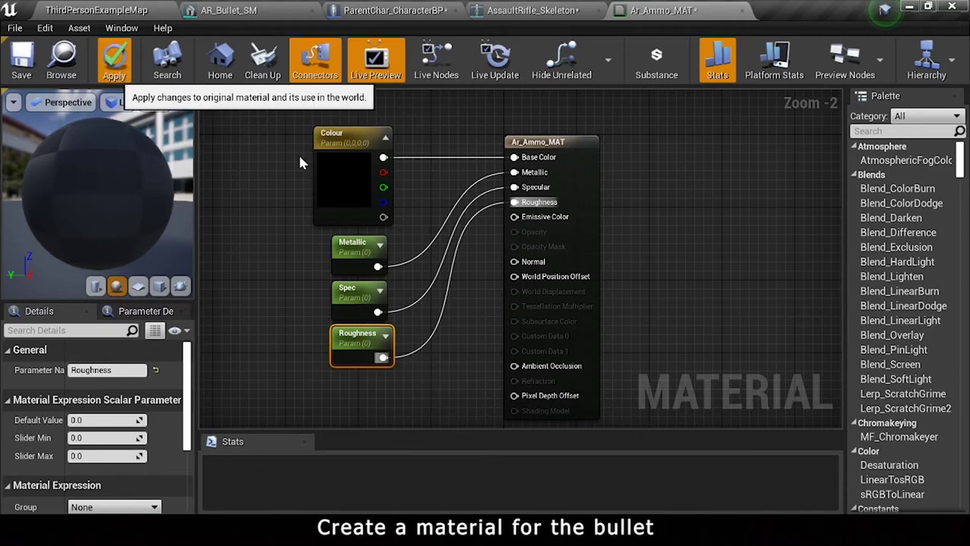
pyautogui.click(711, 10)
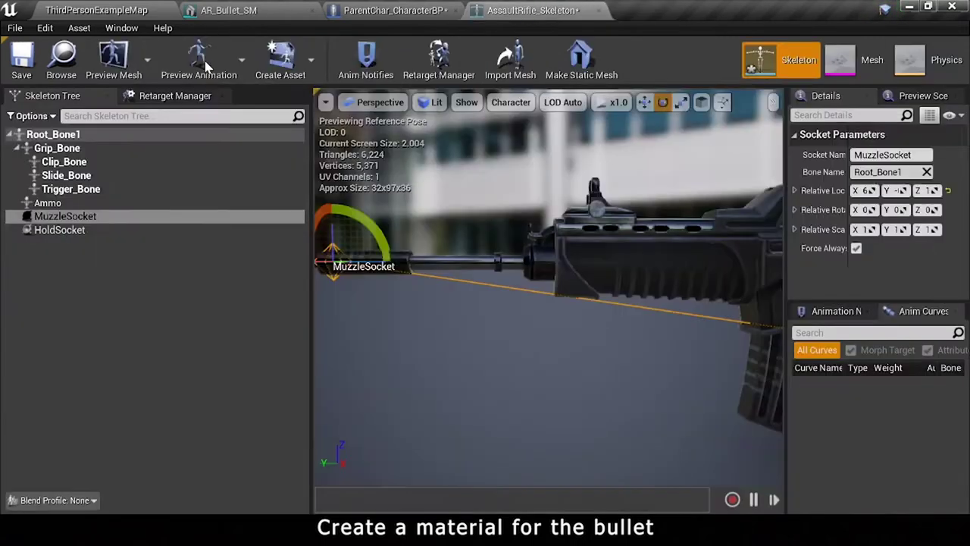
# Step: Create a material instance of Ar_Ammo_MAT named Ar_Ammo_MAT_Inst and open it
pyautogui.click(137, 9)
pyautogui.rightClick(222, 436)
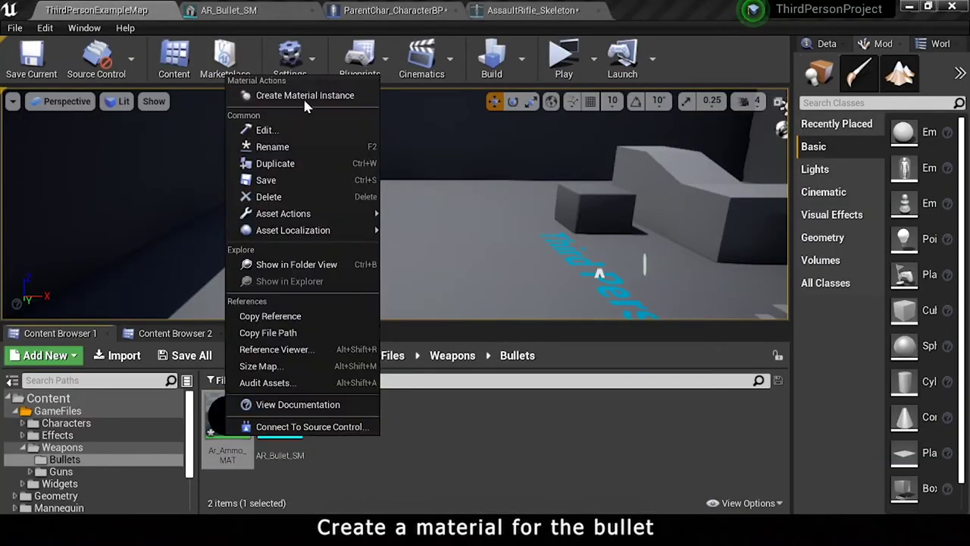
pyautogui.click(302, 99)
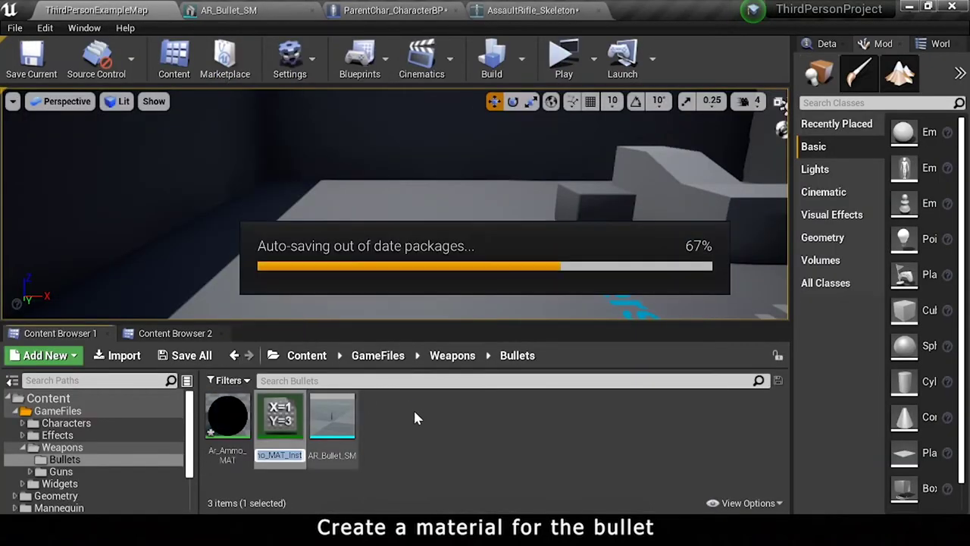
pyautogui.press('Return')
pyautogui.doubleClick(288, 409)
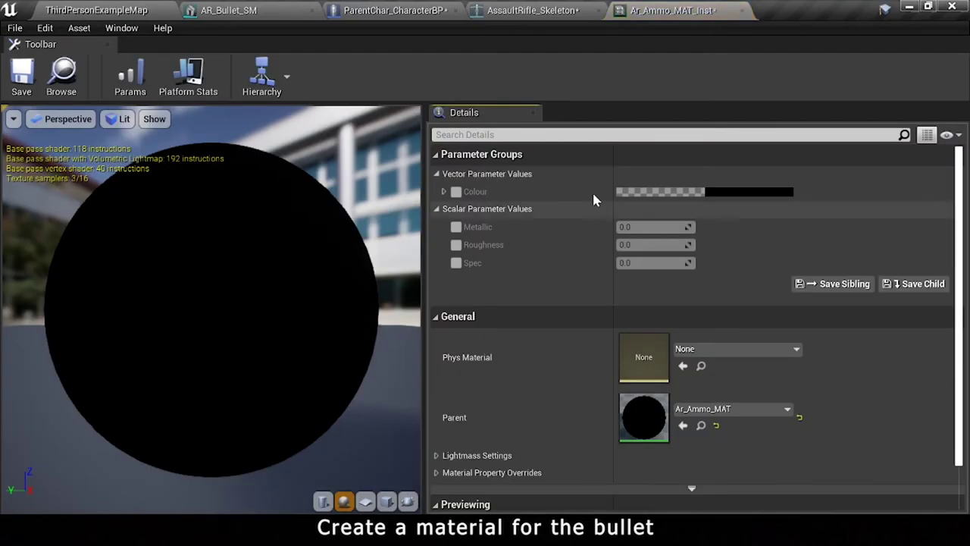
# Step: Enable the Metallic, Roughness and Spec overrides and set Colour to a bright yellow-orange gold
pyautogui.click(456, 226)
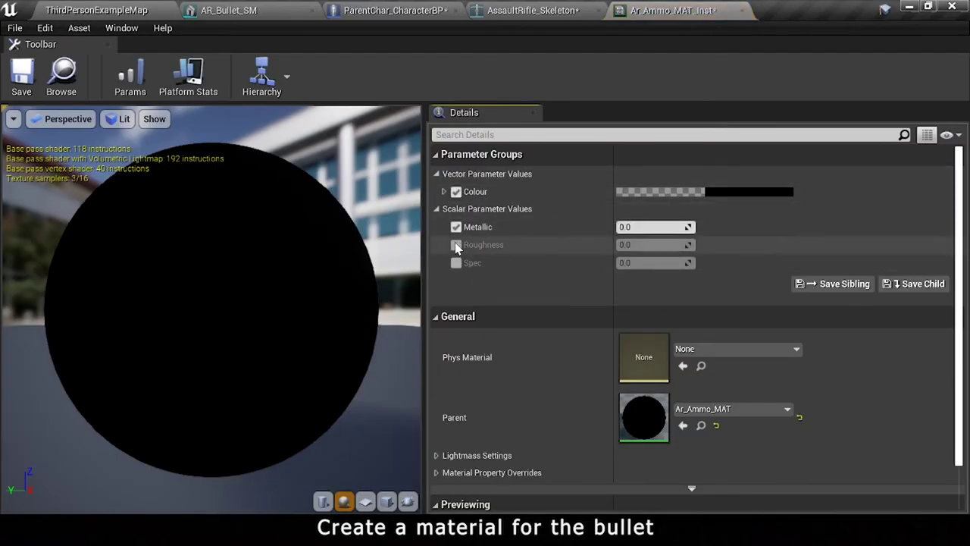
pyautogui.click(456, 245)
pyautogui.click(456, 263)
pyautogui.click(733, 191)
pyautogui.moveTo(530, 273); pyautogui.dragTo(550, 303)
pyautogui.moveTo(620, 307); pyautogui.dragTo(620, 167)
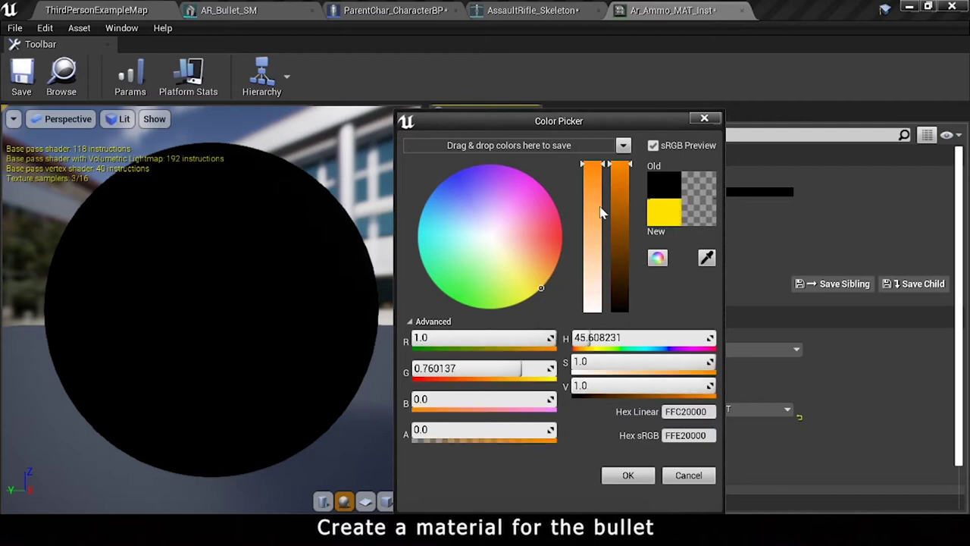
pyautogui.moveTo(544, 296); pyautogui.dragTo(548, 286)
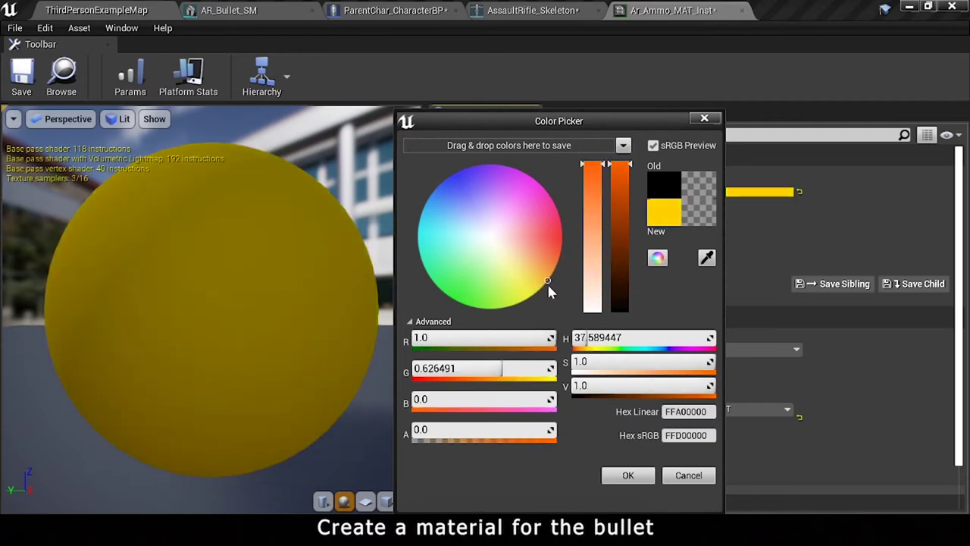
pyautogui.click(627, 475)
# Step: Set Metallic to 1.0, Spec to 1.0 and Roughness to 0.4
pyautogui.click(640, 245)
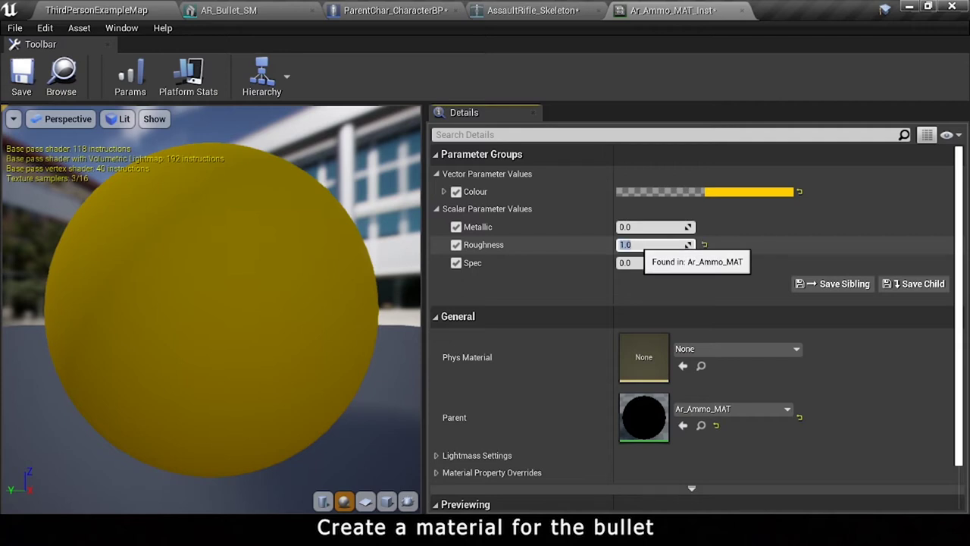
pyautogui.click(641, 227)
pyautogui.write('1')
pyautogui.press('Return')
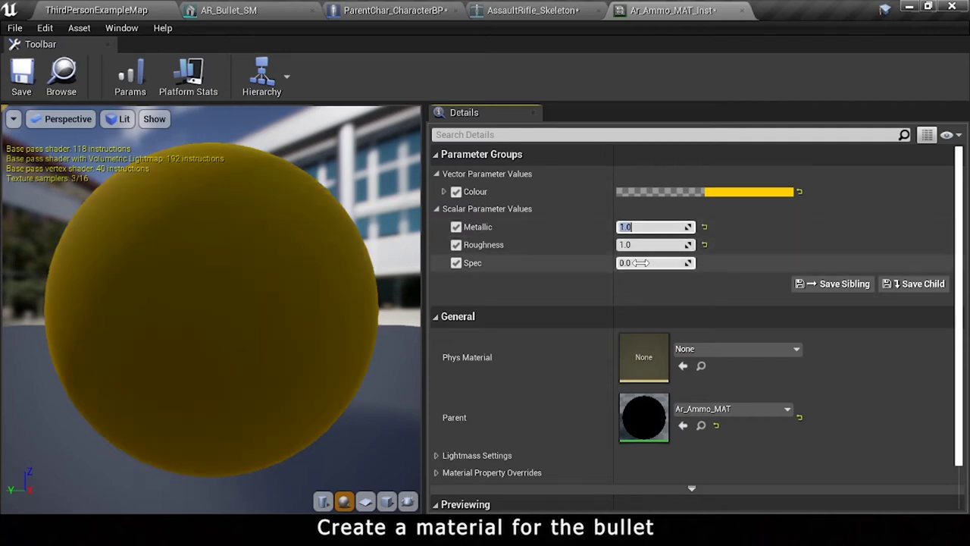
pyautogui.click(641, 262)
pyautogui.write('1')
pyautogui.click(641, 245)
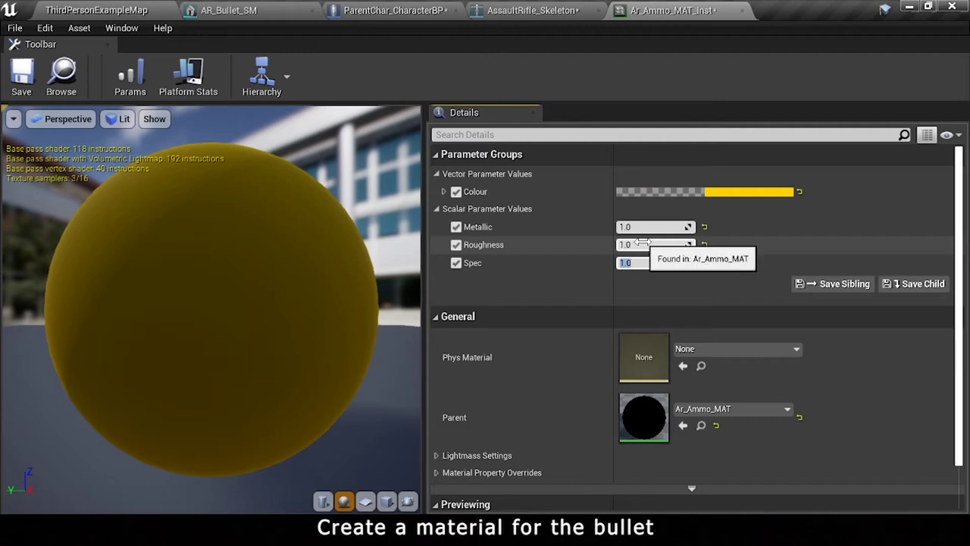
pyautogui.write('0')
pyautogui.press('Return')
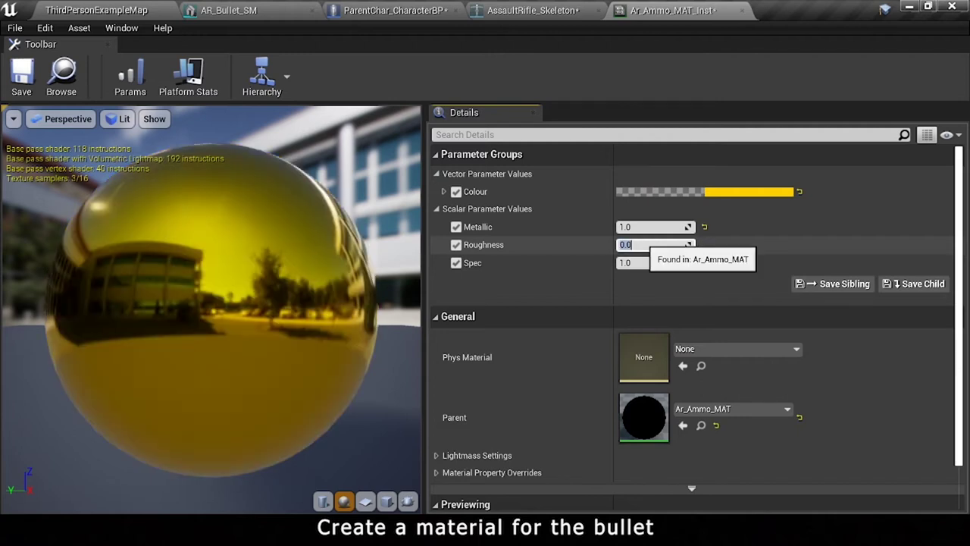
pyautogui.write('0.3')
pyautogui.press('Return')
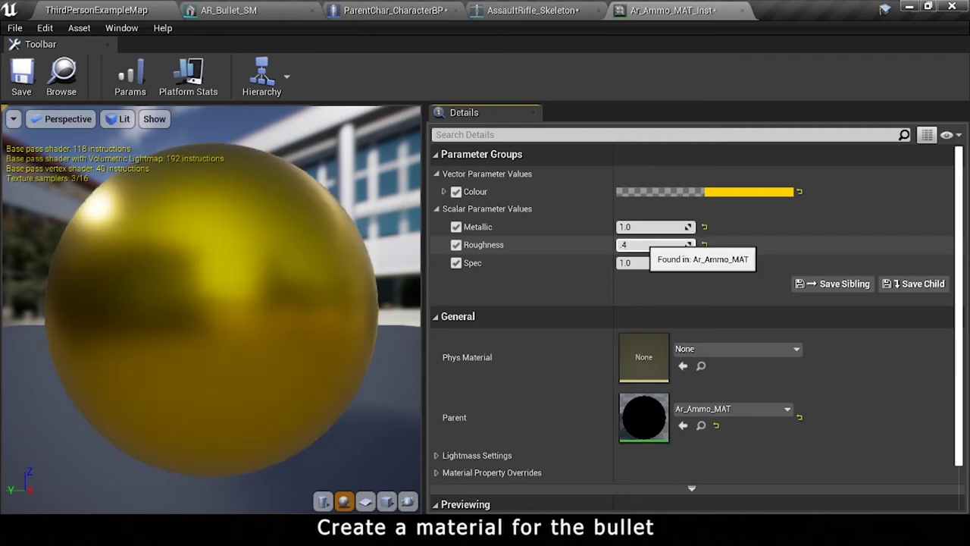
pyautogui.press('Return')
# Step: Save the material instance and close its editor
pyautogui.click(22, 83)
pyautogui.click(726, 9)
pyautogui.click(134, 9)
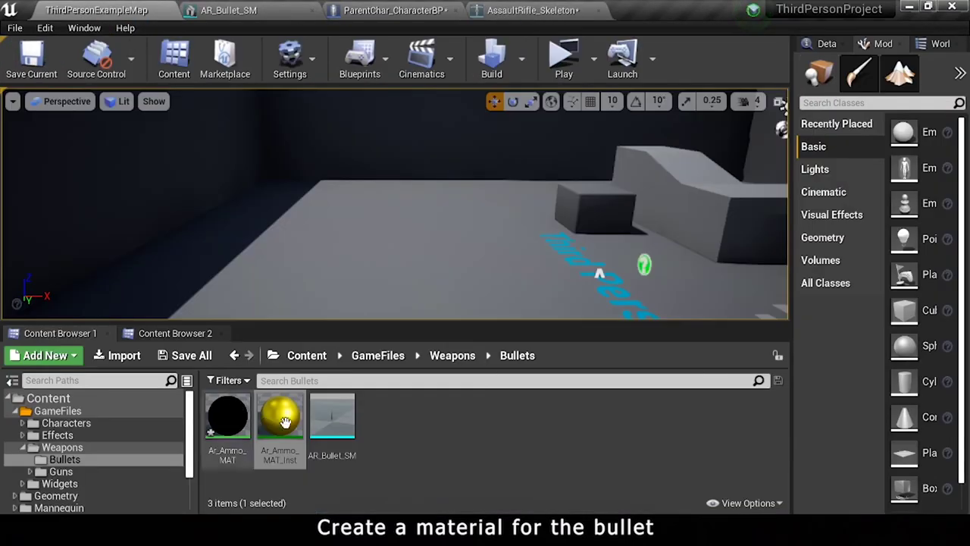
# Step: Create a new folder named Materials inside Bullets
pyautogui.rightClick(451, 455)
pyautogui.click(509, 24)
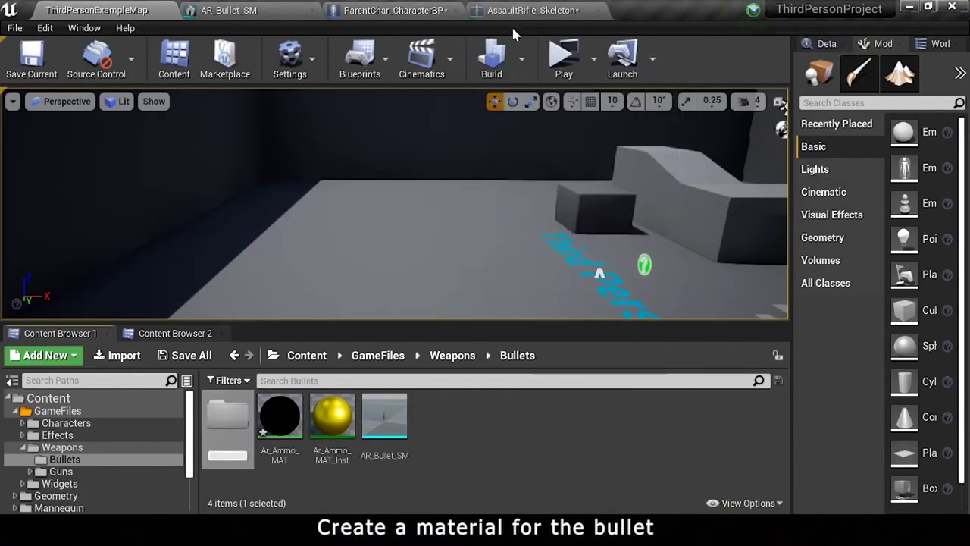
pyautogui.press('BackSpace')
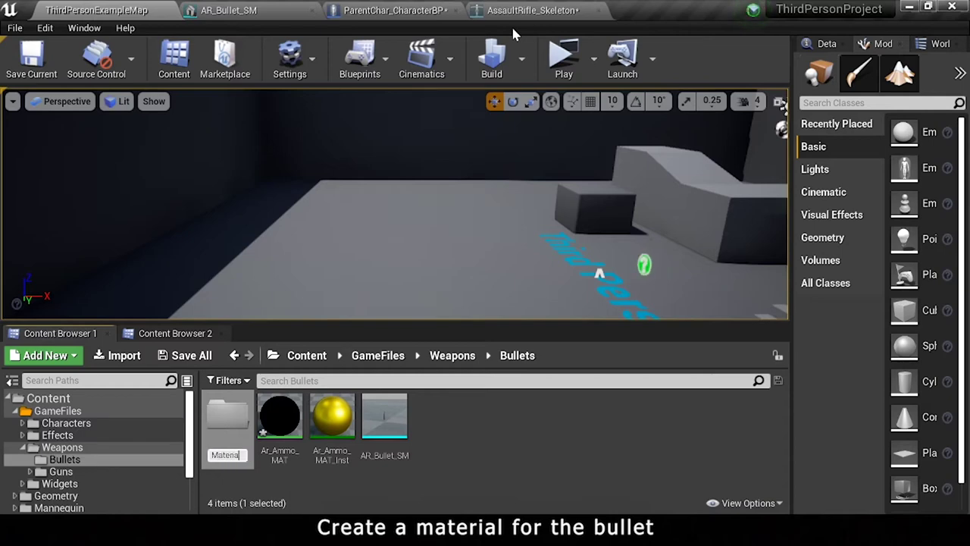
pyautogui.write('ls')
pyautogui.press('Return')
# Step: Assign Ar_Ammo_MAT_Inst to AR_Bullet_SM, then move both material assets into Materials
pyautogui.click(332, 415)
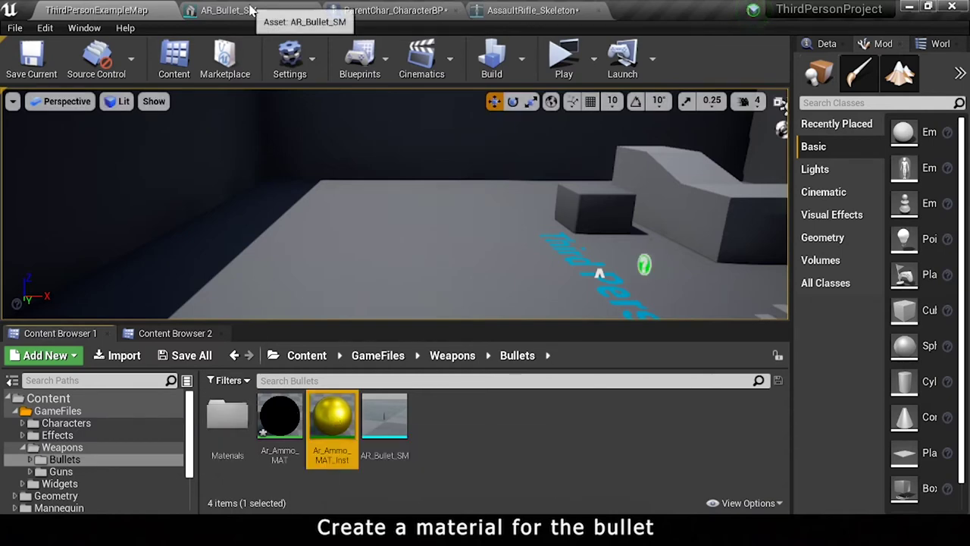
pyautogui.click(251, 10)
pyautogui.click(912, 187)
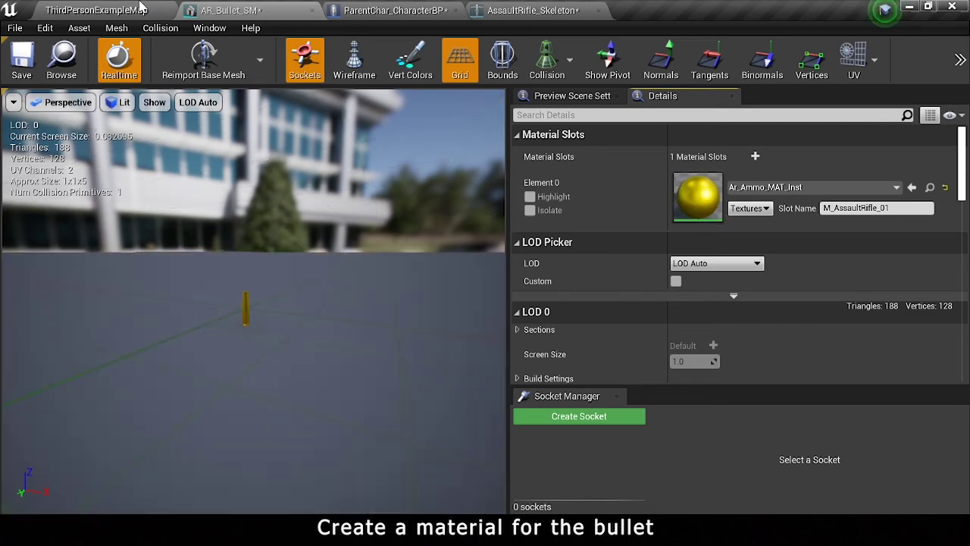
pyautogui.click(140, 9)
pyautogui.keyDown('ctrl'); pyautogui.click(279, 416); pyautogui.keyUp('ctrl')
pyautogui.moveTo(332, 415); pyautogui.dragTo(241, 425)
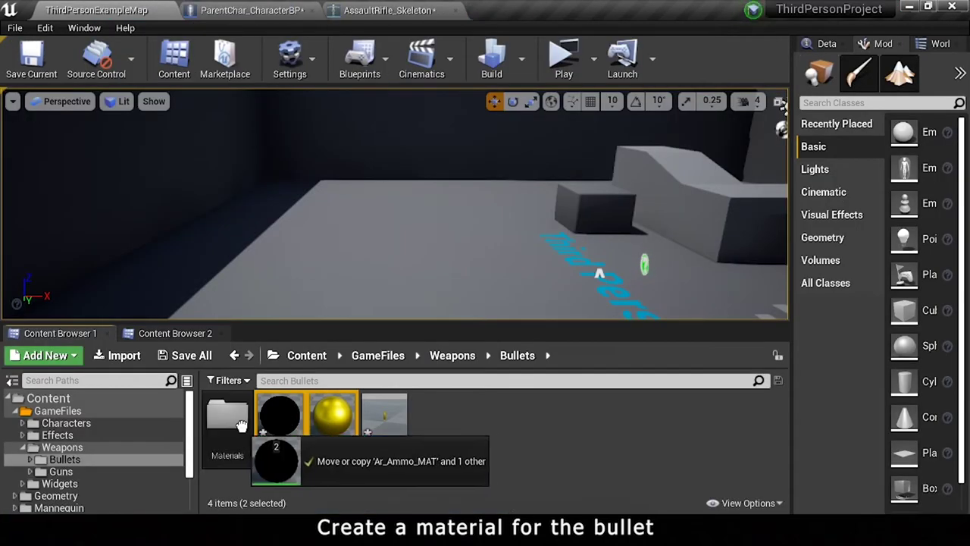
pyautogui.click(274, 449)
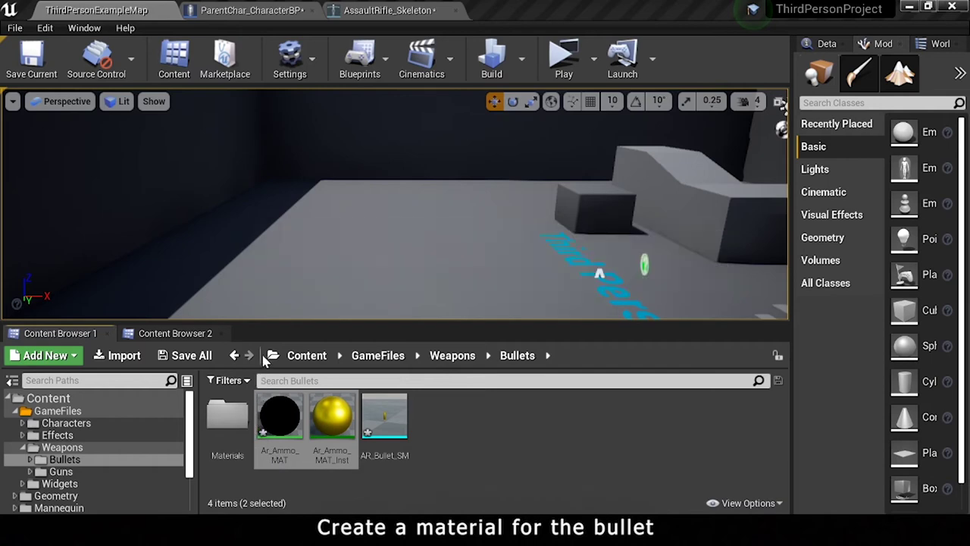
# Step: Create a Meshes folder in Bullets, move AR_Bullet_SM into it, and start an Actor Blueprint
pyautogui.click(62, 447)
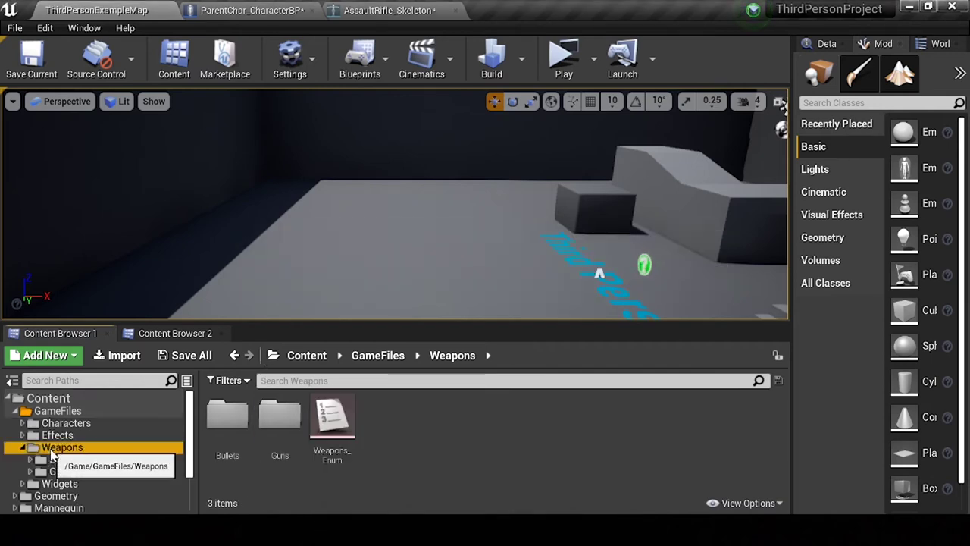
pyautogui.rightClick(416, 452)
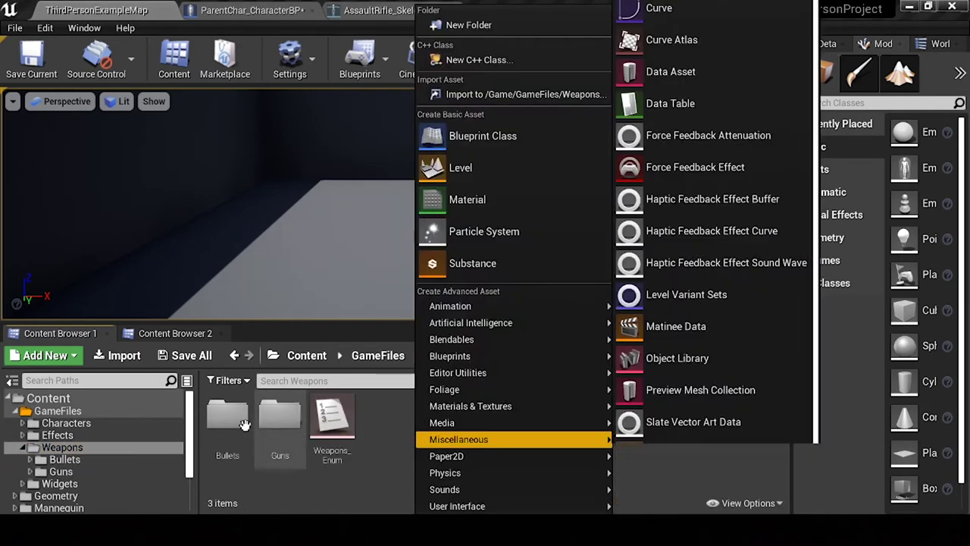
pyautogui.doubleClick(228, 417)
pyautogui.rightClick(371, 388)
pyautogui.click(425, 25)
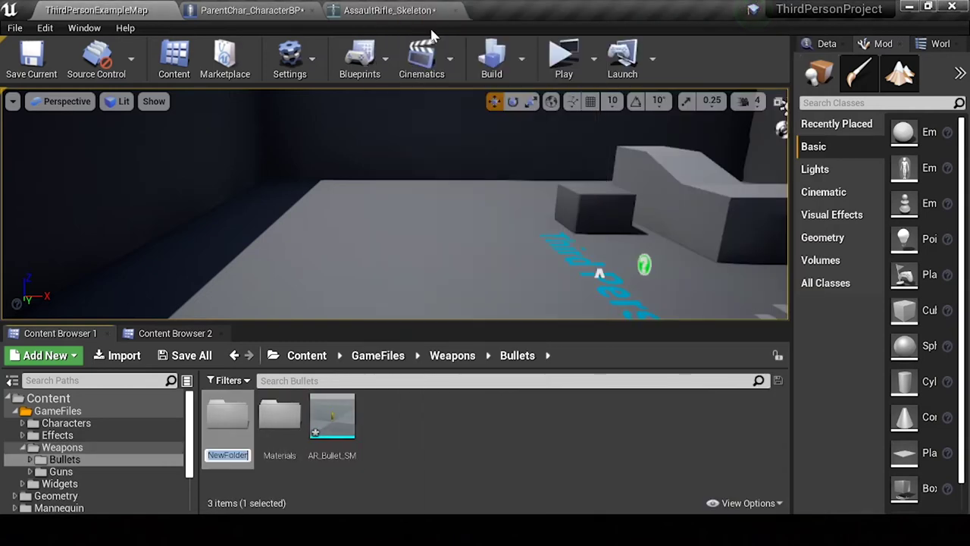
pyautogui.moveTo(333, 416); pyautogui.dragTo(282, 426)
pyautogui.click(317, 453)
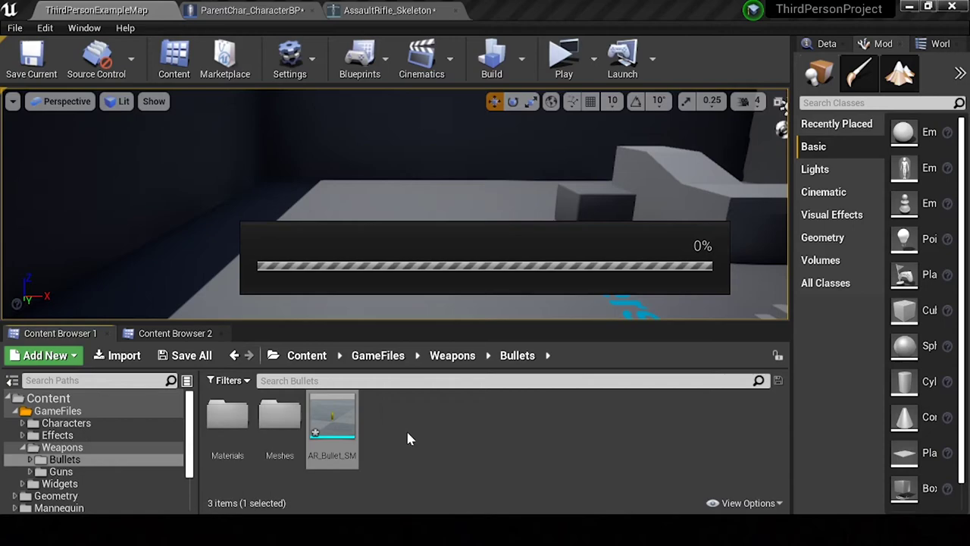
pyautogui.click(479, 135)
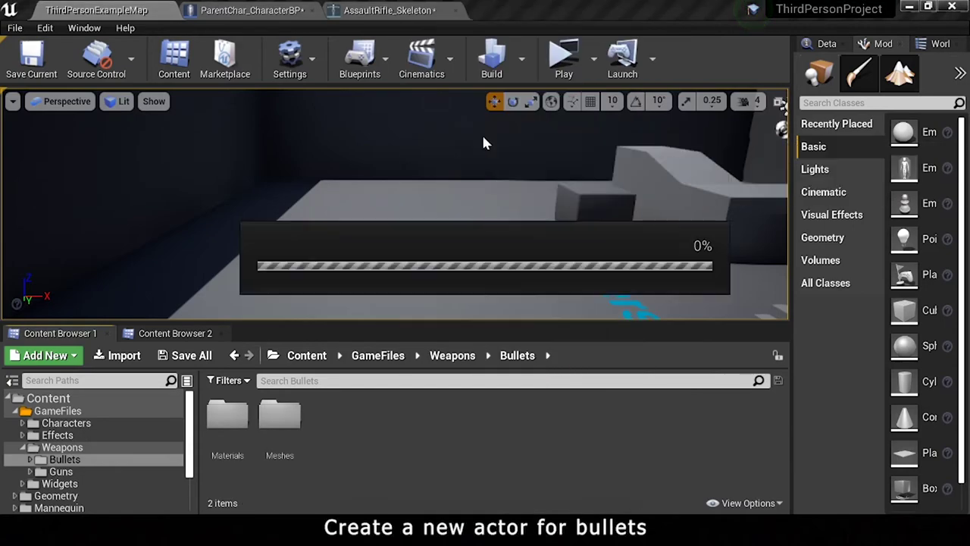
pyautogui.click(328, 117)
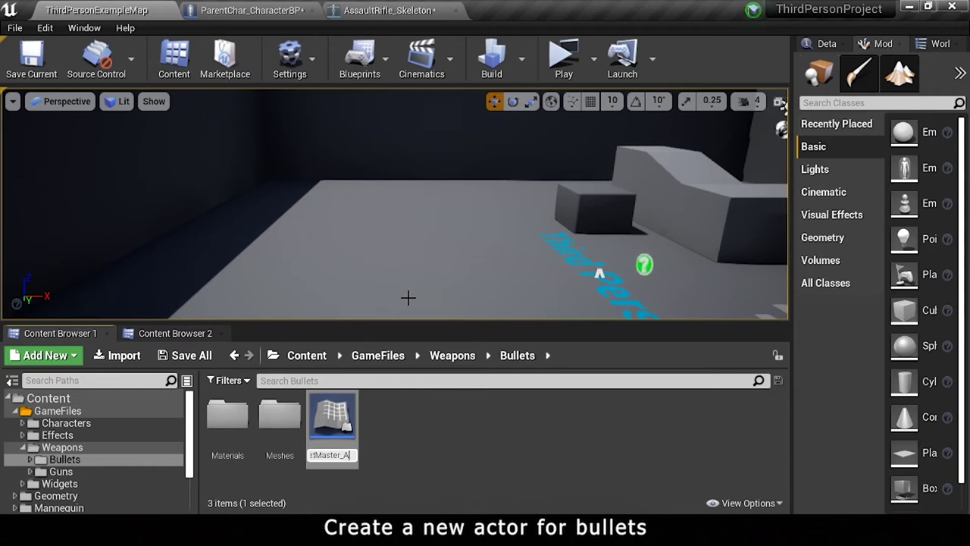
# Step: Name the blueprint BulletMaster_Actor and open it docked as a tab in the main window
pyautogui.write('or')
pyautogui.press('Return')
pyautogui.doubleClick(344, 404)
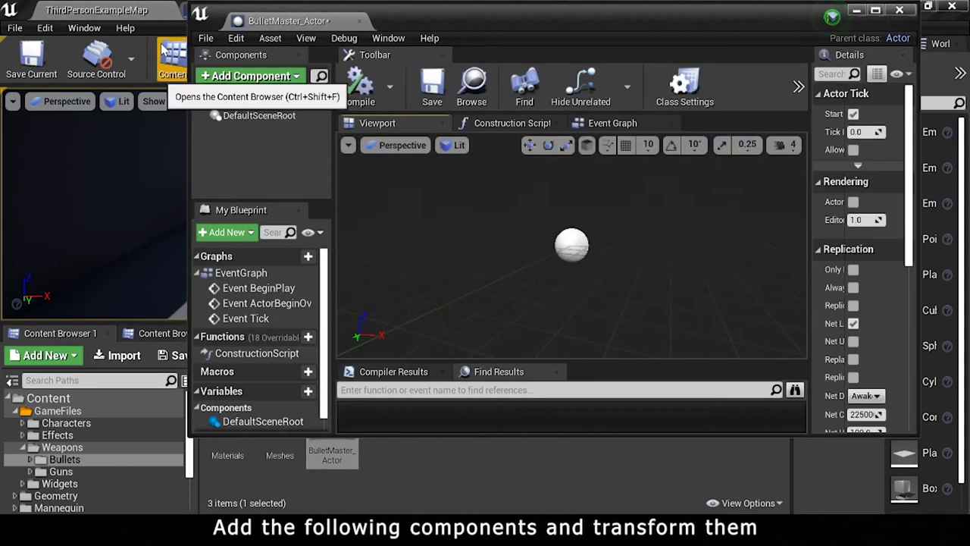
pyautogui.moveTo(323, 23); pyautogui.dragTo(319, 6)
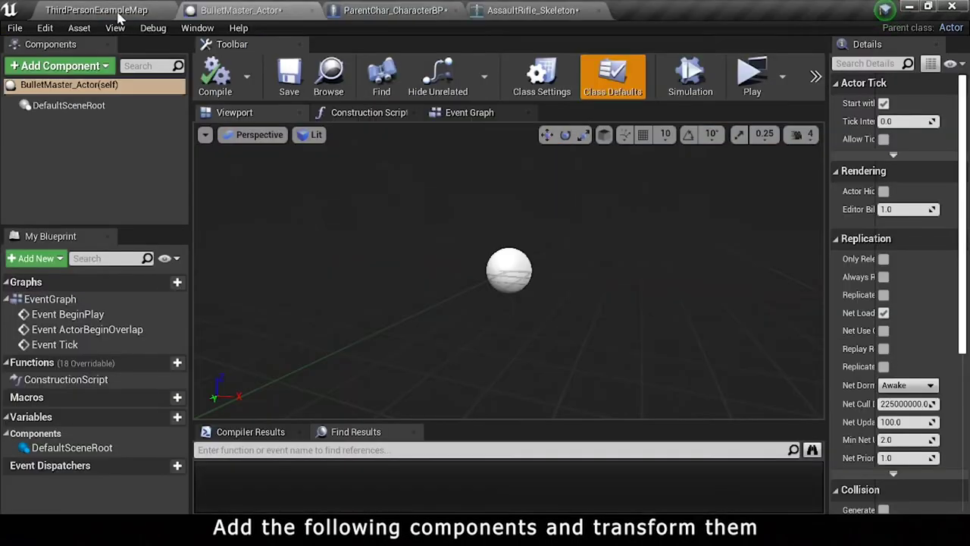
pyautogui.click(59, 66)
# Step: Add a Scene component and a Box Collision component to BulletMaster_Actor
pyautogui.write('sce')
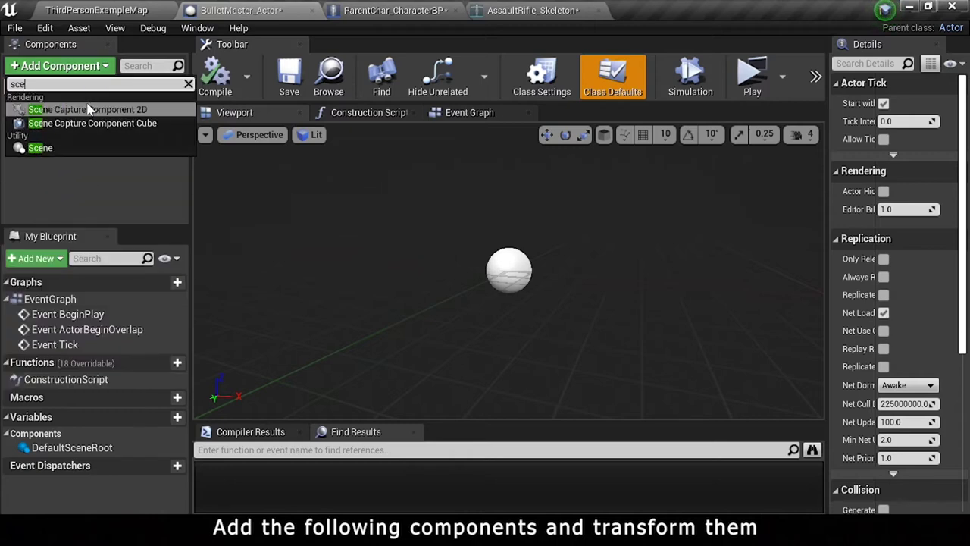
pyautogui.click(64, 149)
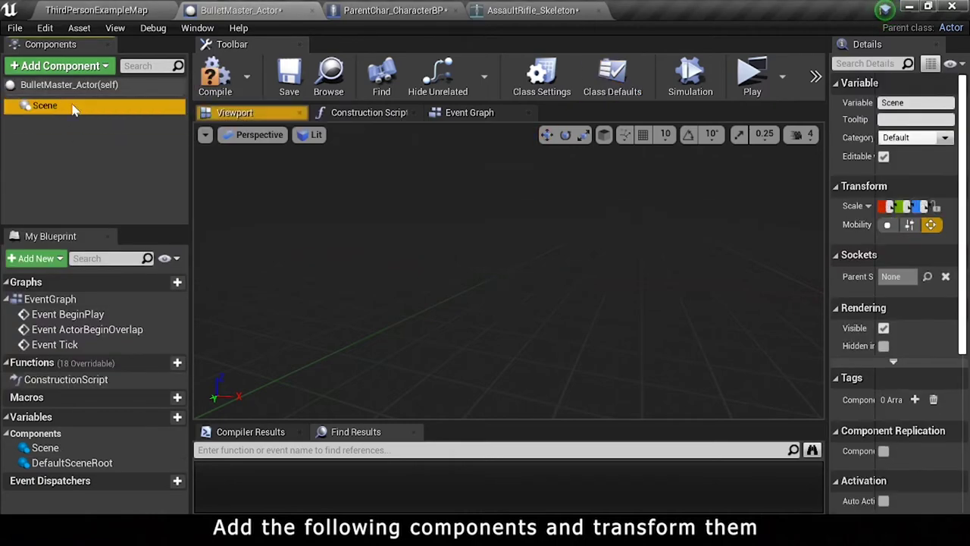
pyautogui.click(89, 70)
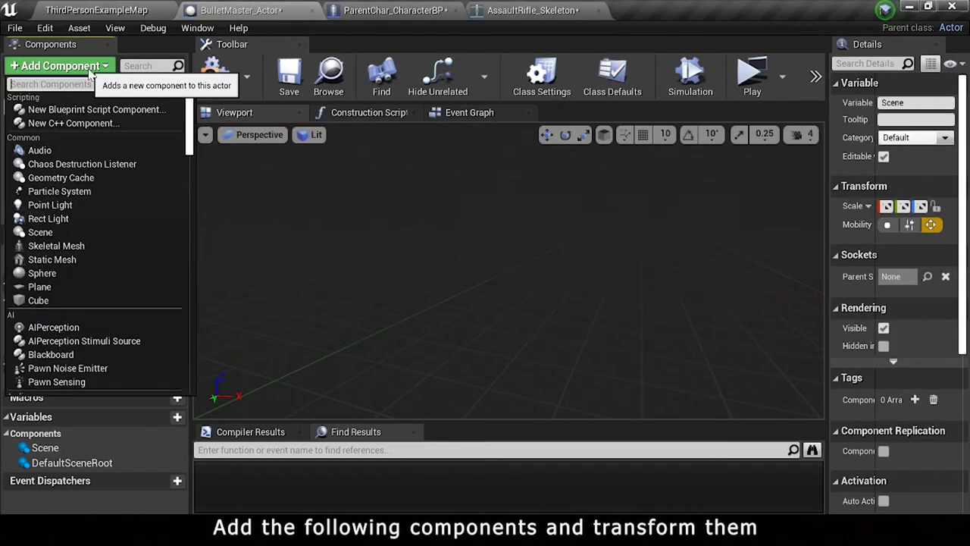
pyautogui.write('box')
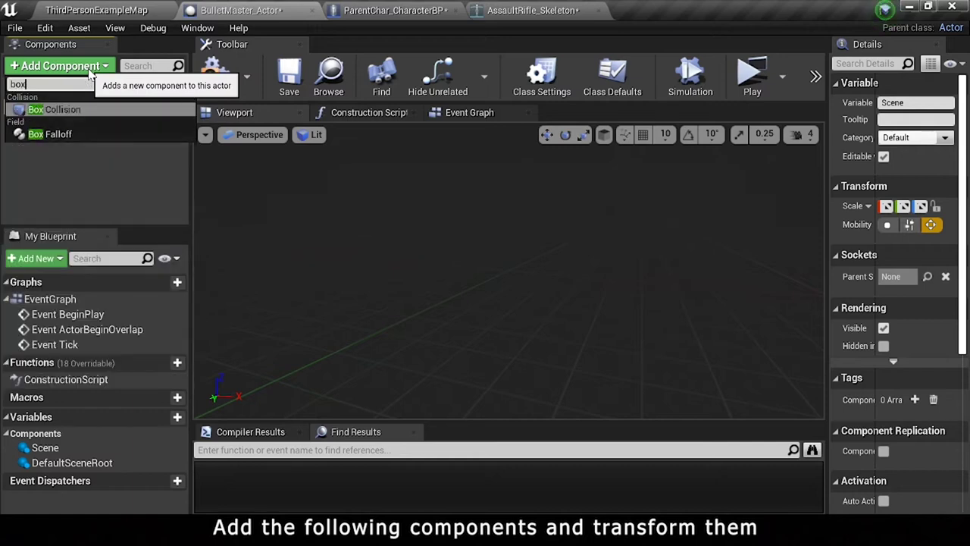
pyautogui.click(112, 114)
pyautogui.write('Box Collision')
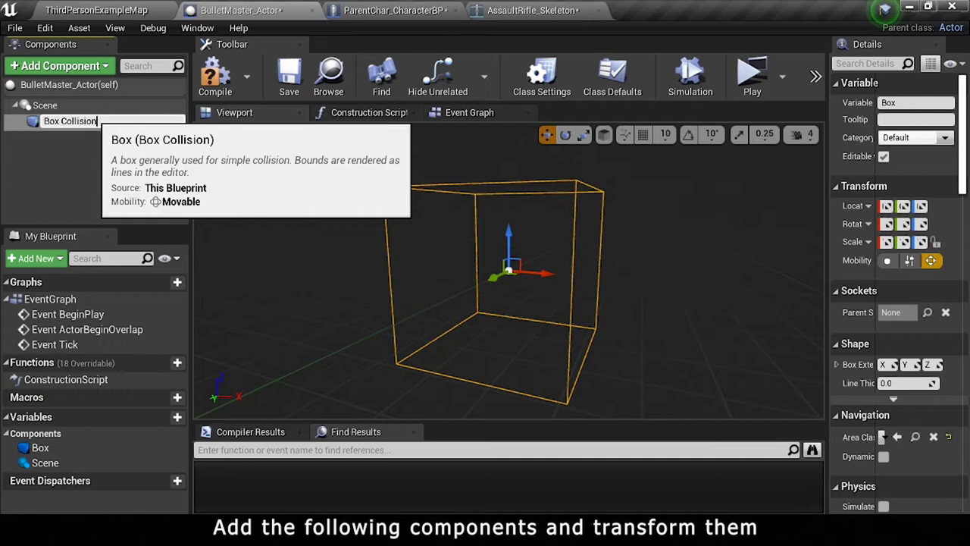
pyautogui.press('Return')
# Step: Add a StaticMesh component using AR_Bullet_SM and switch to rotation mode to turn it
pyautogui.click(59, 66)
pyautogui.write('staticm')
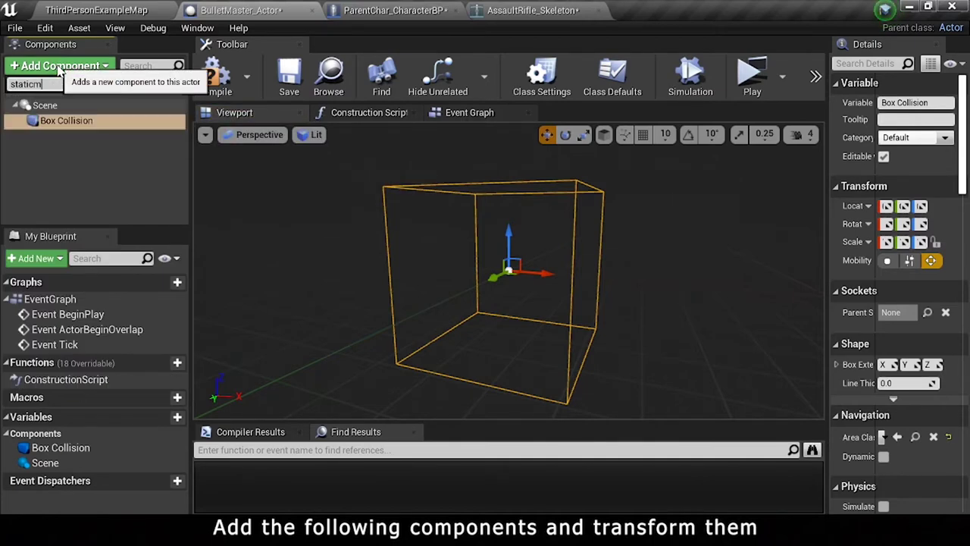
pyautogui.click(46, 157)
pyautogui.click(54, 152)
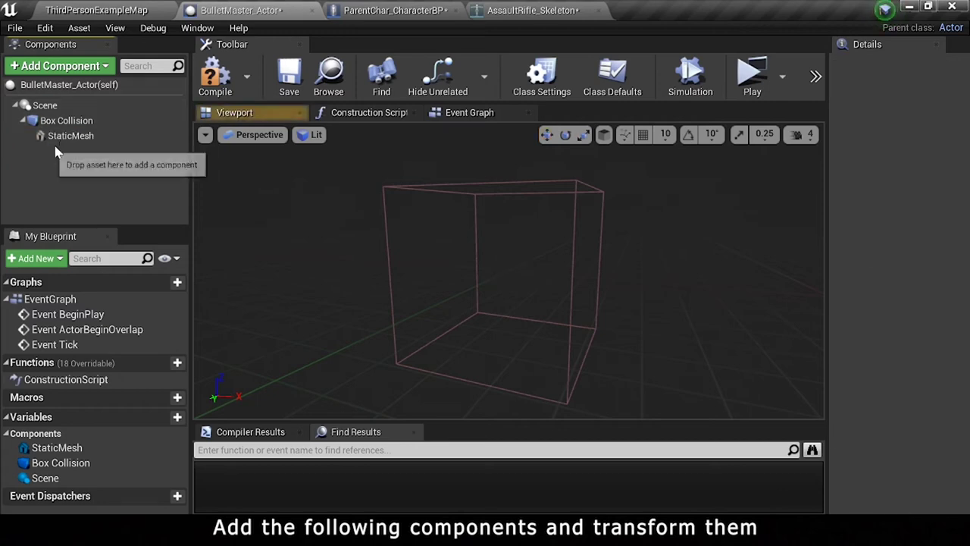
pyautogui.click(67, 135)
pyautogui.click(944, 378)
pyautogui.write('bu')
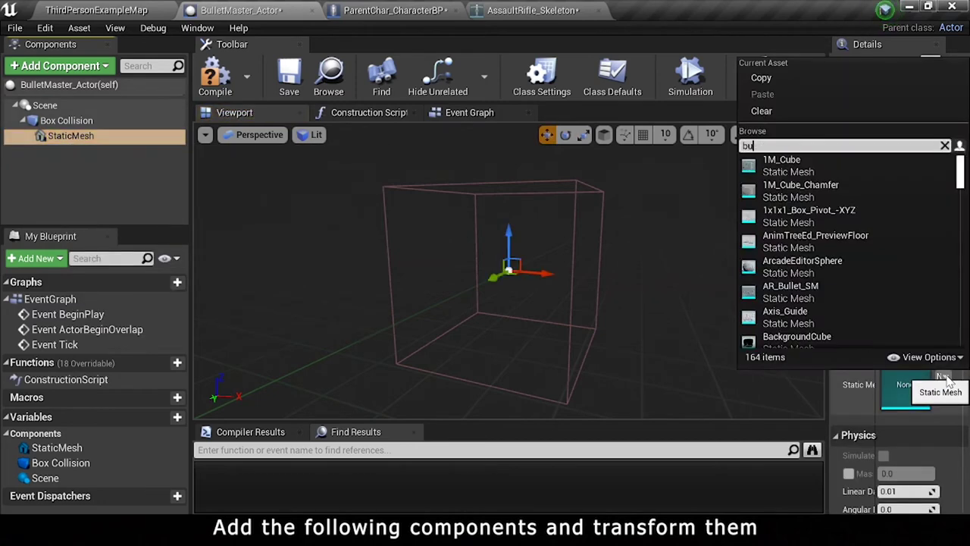
pyautogui.write('ll')
pyautogui.click(814, 173)
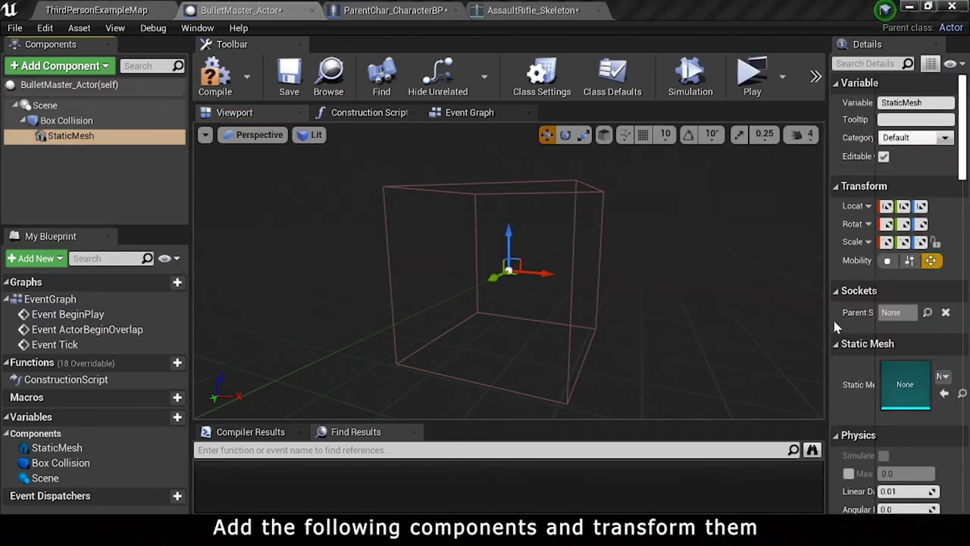
pyautogui.moveTo(828, 322); pyautogui.dragTo(795, 322)
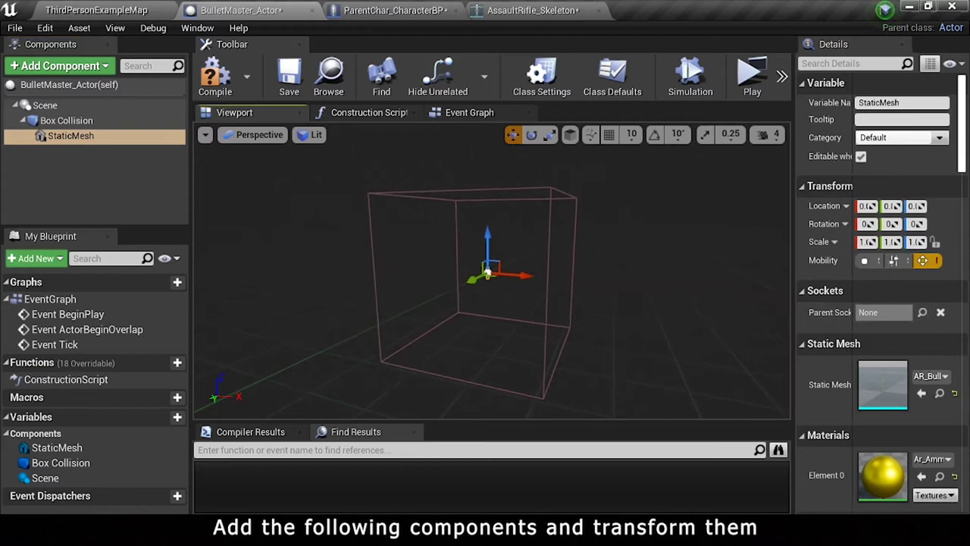
pyautogui.scroll(6, 487, 271)
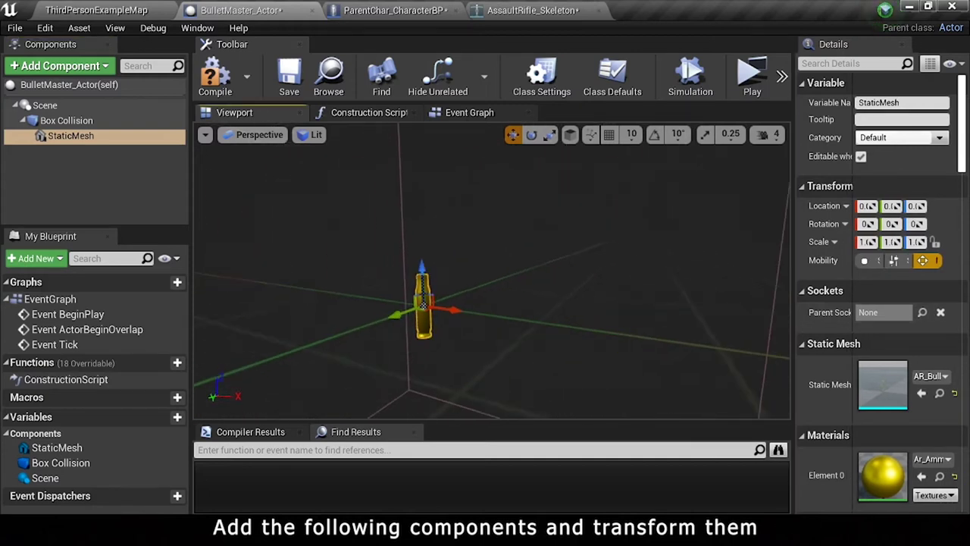
pyautogui.press('e')
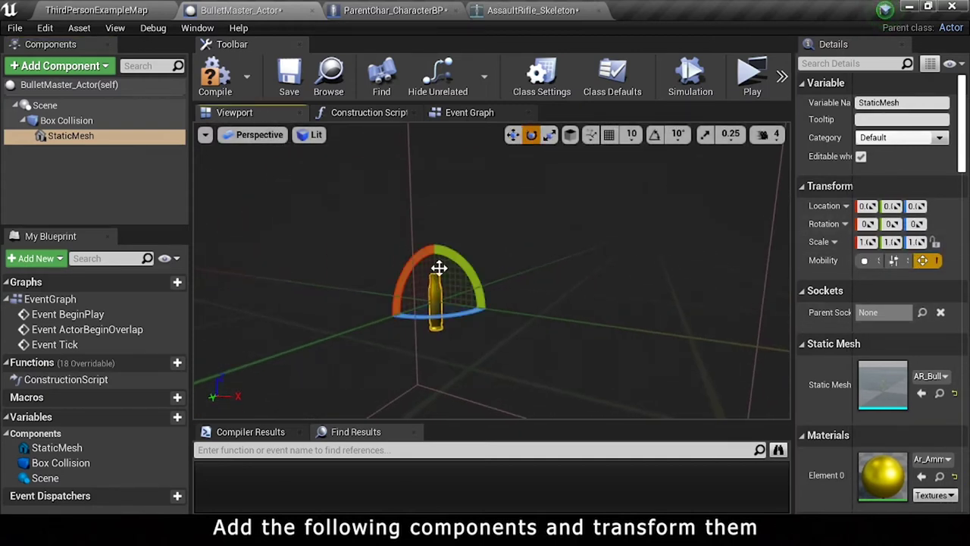
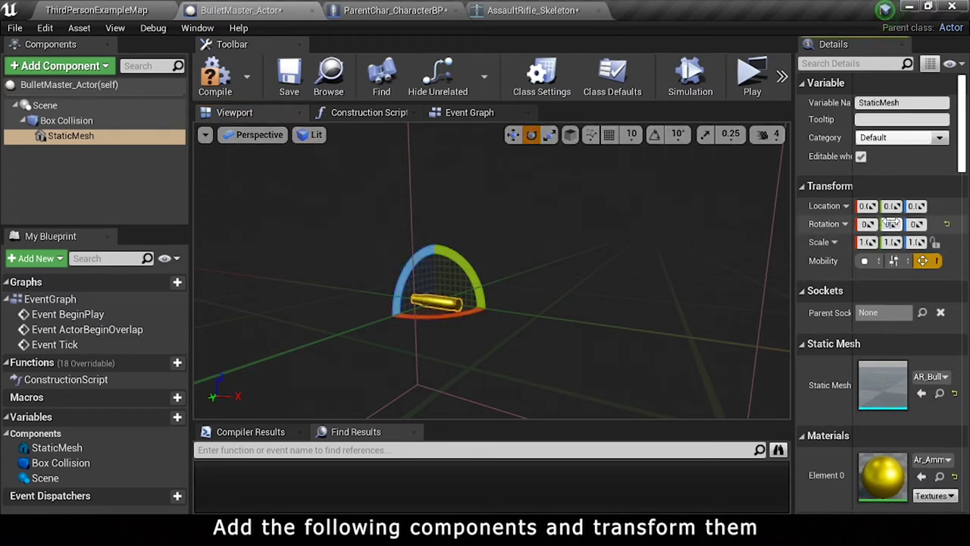
# Step: Stand the bullet mesh upright and flatten the Box Collision's height
pyautogui.moveTo(892, 224); pyautogui.dragTo(872, 223)
pyautogui.scroll(-5, 563, 252)
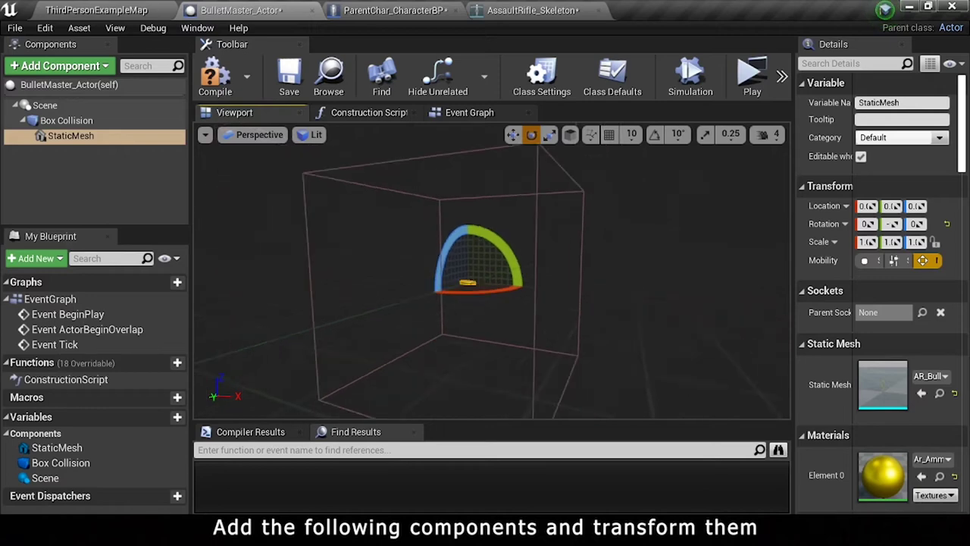
pyautogui.click(67, 121)
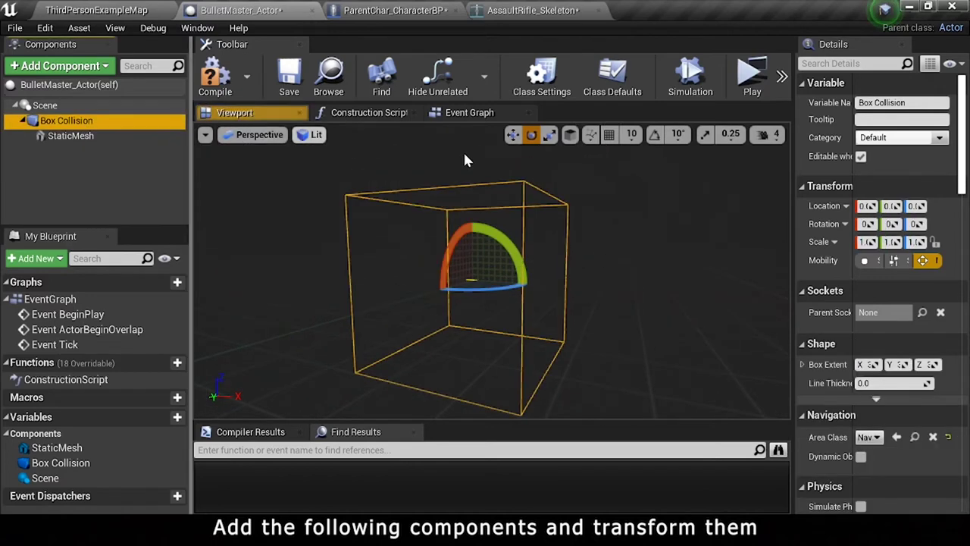
pyautogui.click(549, 134)
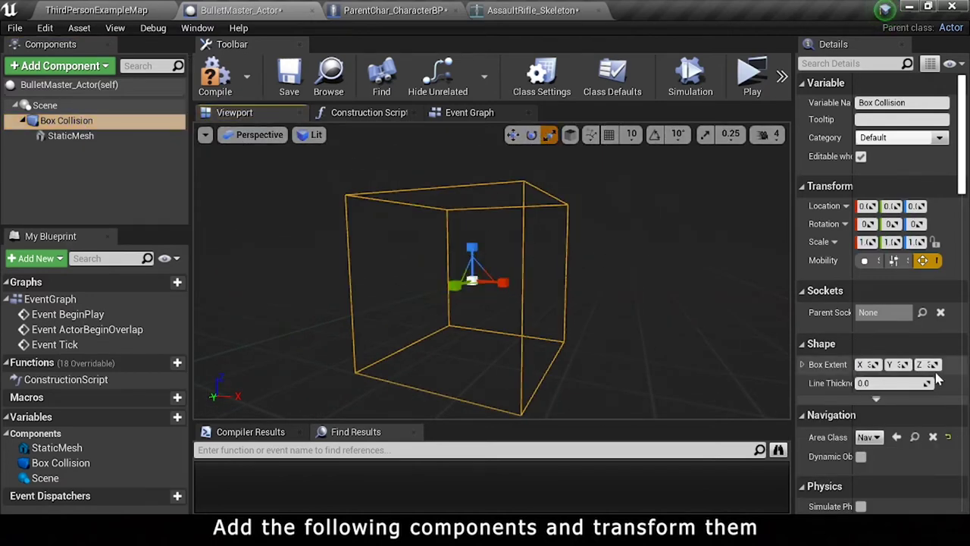
pyautogui.moveTo(928, 365); pyautogui.dragTo(910, 366)
pyautogui.moveTo(626, 210)
pyautogui.mouseDown(button='right')
pyautogui.moveTo(612, 302)
pyautogui.moveTo(639, 235)
pyautogui.mouseUp(button='right')
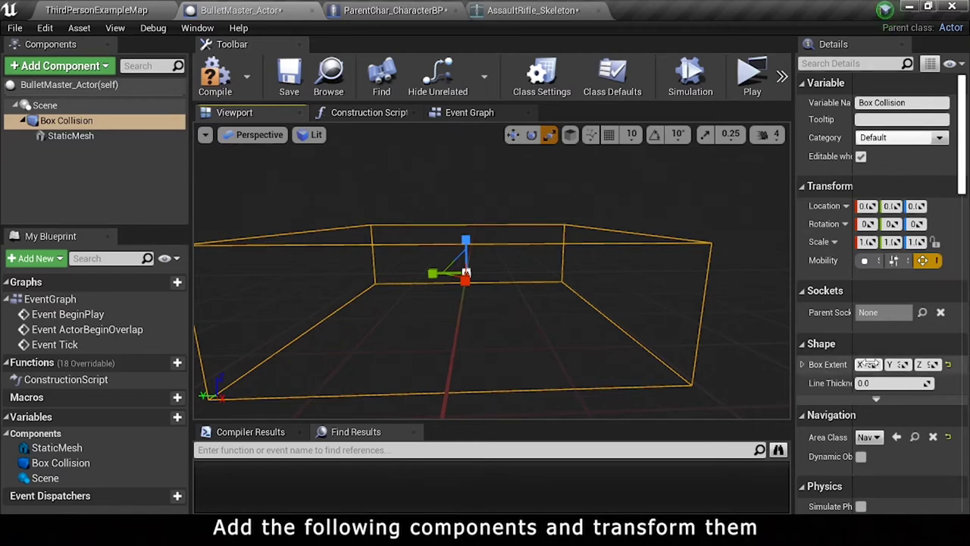
# Step: Shrink the collision box's extents: X down to 4.68, thin along Y, lower Z to fit
pyautogui.moveTo(864, 364); pyautogui.dragTo(819, 364)
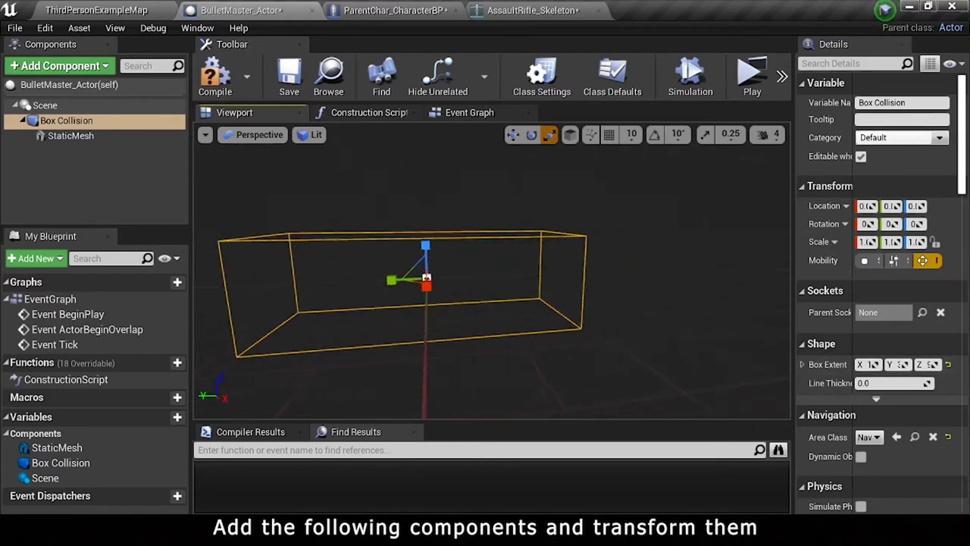
pyautogui.moveTo(787, 341); pyautogui.dragTo(792, 342, button='right')
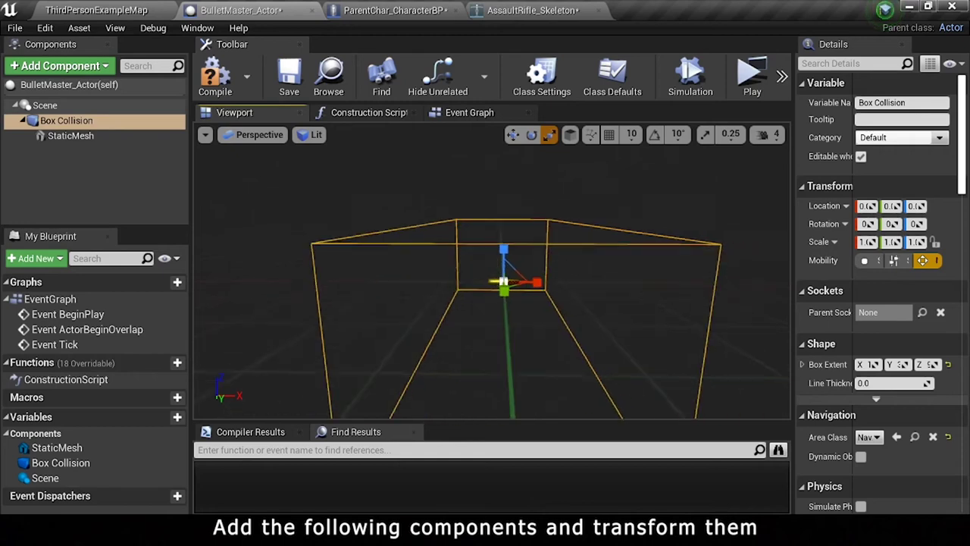
pyautogui.moveTo(792, 341); pyautogui.dragTo(736, 341)
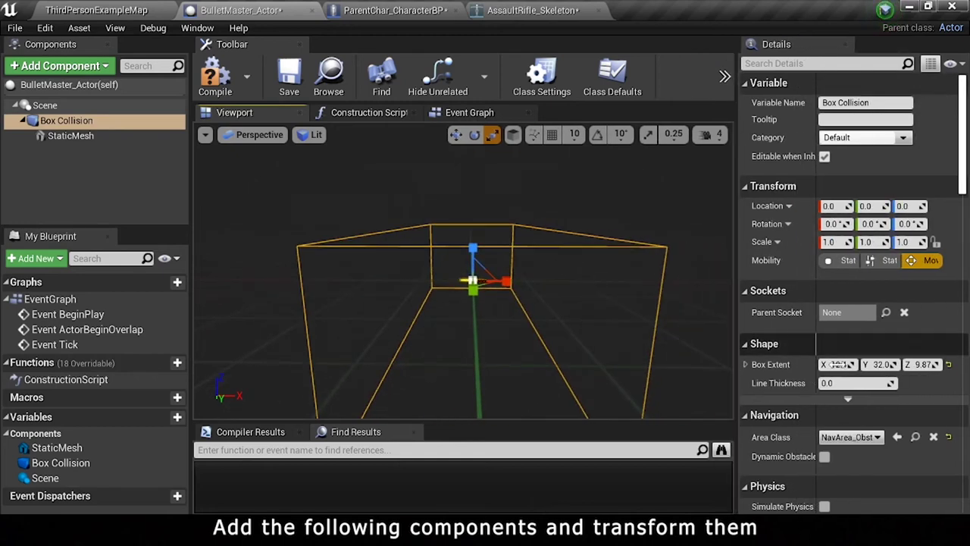
pyautogui.moveTo(838, 365); pyautogui.dragTo(803, 365)
pyautogui.moveTo(462, 319)
pyautogui.mouseDown(button='right')
pyautogui.moveTo(425, 319)
pyautogui.moveTo(715, 331)
pyautogui.mouseUp(button='right')
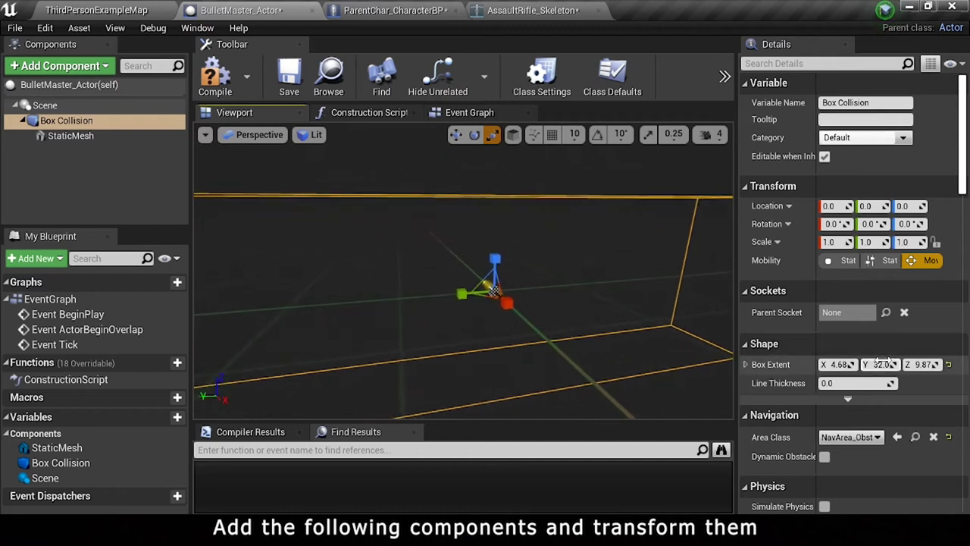
pyautogui.moveTo(880, 364); pyautogui.dragTo(834, 365)
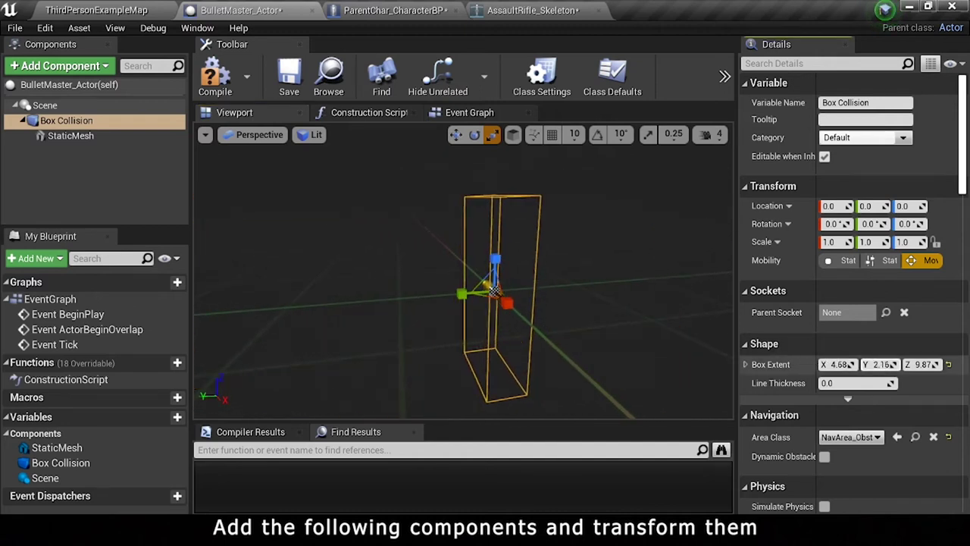
pyautogui.moveTo(463, 319); pyautogui.dragTo(530, 318, button='right')
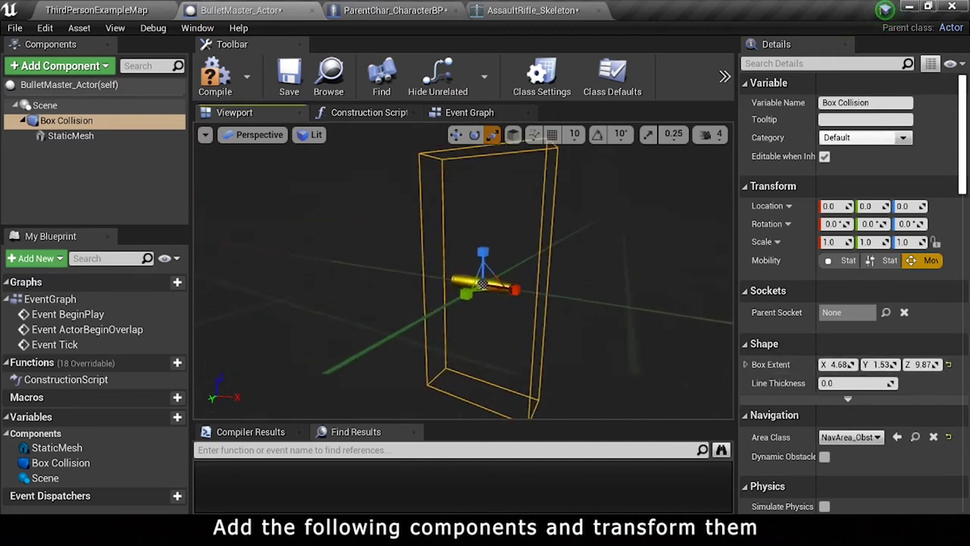
pyautogui.moveTo(904, 365)
pyautogui.mouseDown()
pyautogui.moveTo(879, 365)
pyautogui.moveTo(914, 365)
pyautogui.mouseUp()
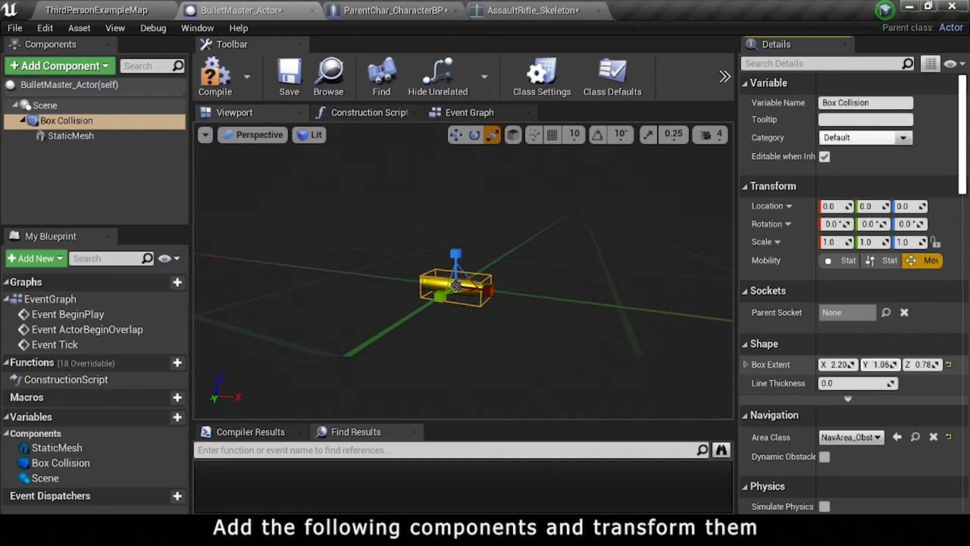
# Step: Undo the last collision change and reset the box's X scale to 1.0
pyautogui.press('w')
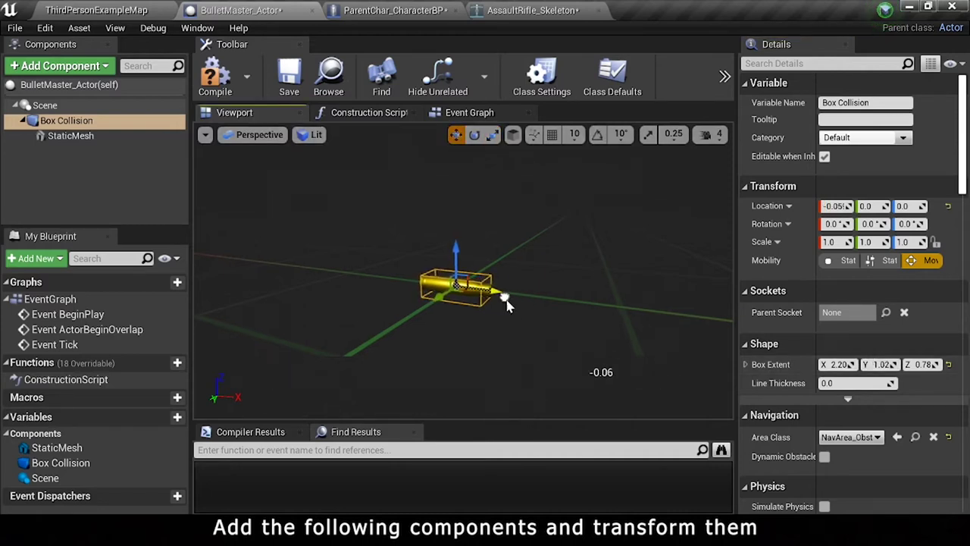
pyautogui.hotkey('ctrl', 'z')
pyautogui.moveTo(501, 276); pyautogui.dragTo(470, 265, button='right')
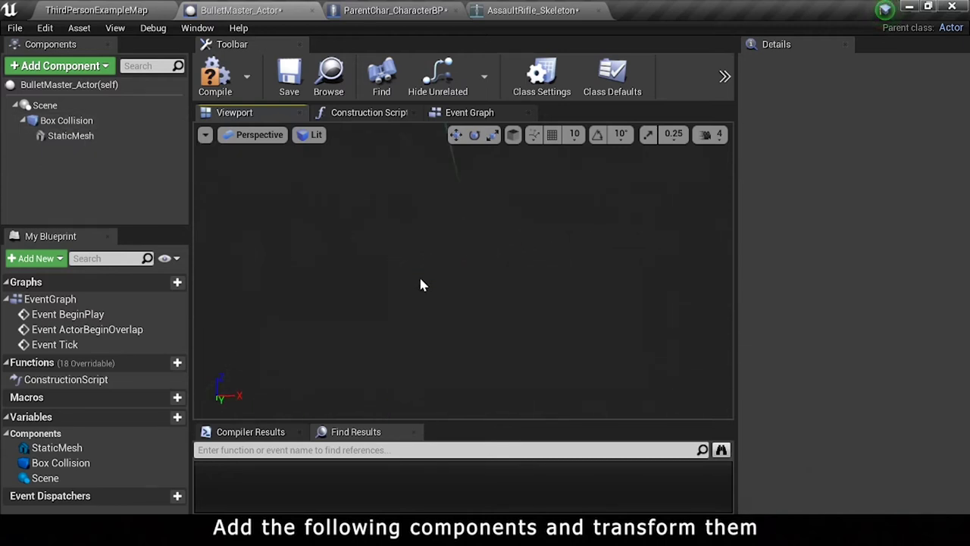
pyautogui.click(447, 270)
pyautogui.click(492, 138)
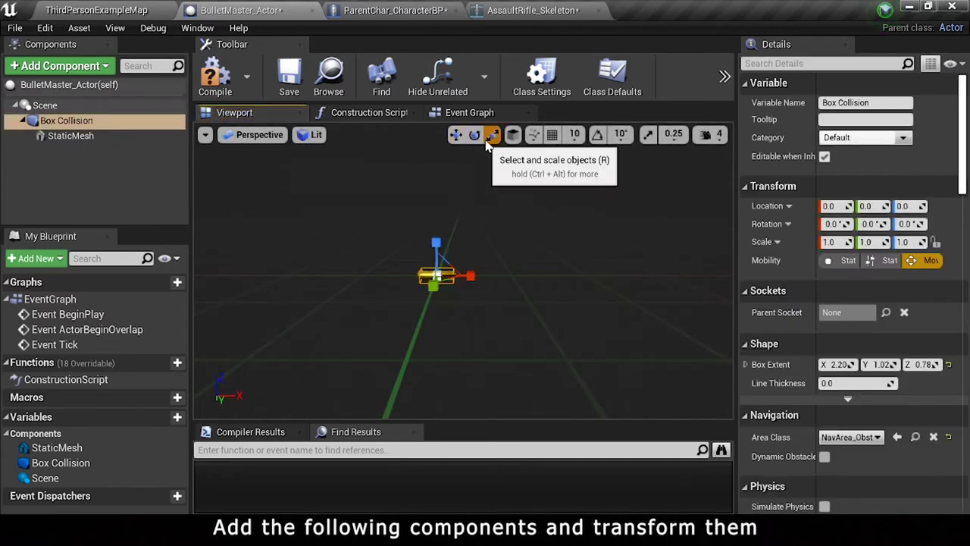
pyautogui.moveTo(470, 276); pyautogui.dragTo(471, 276)
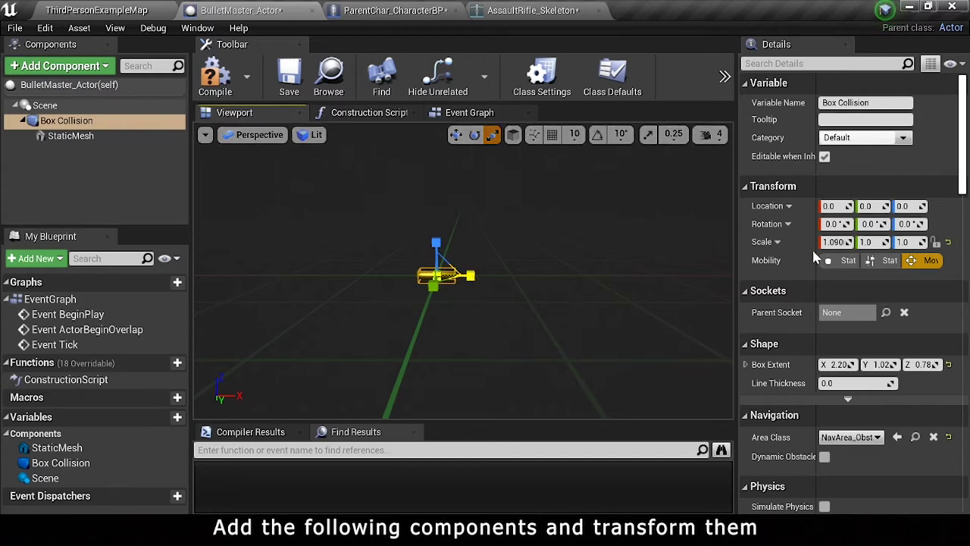
pyautogui.click(948, 242)
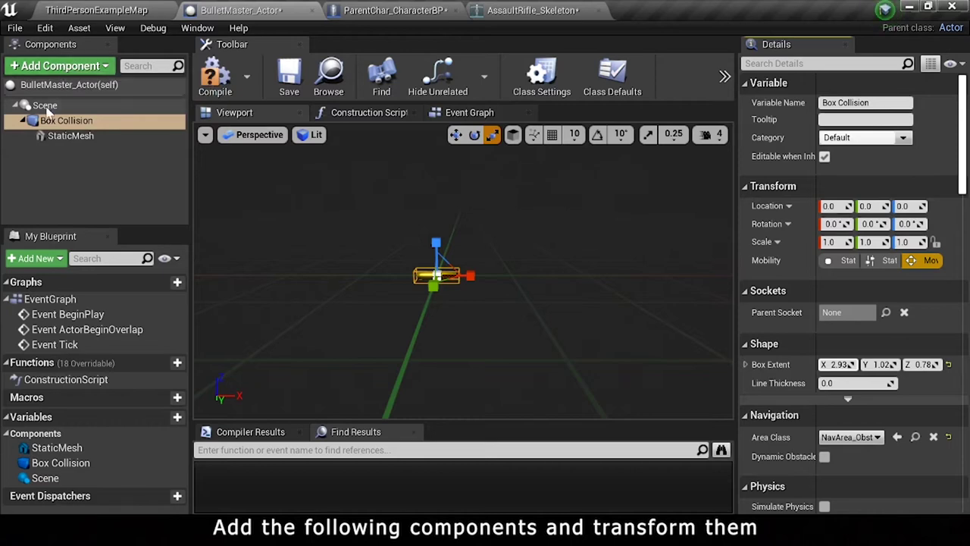
pyautogui.click(45, 105)
pyautogui.click(67, 67)
# Step: Add Projectile Movement, set Initial and Max Speed to 6000, tick Should Bounce, and compile
pyautogui.write('projectile')
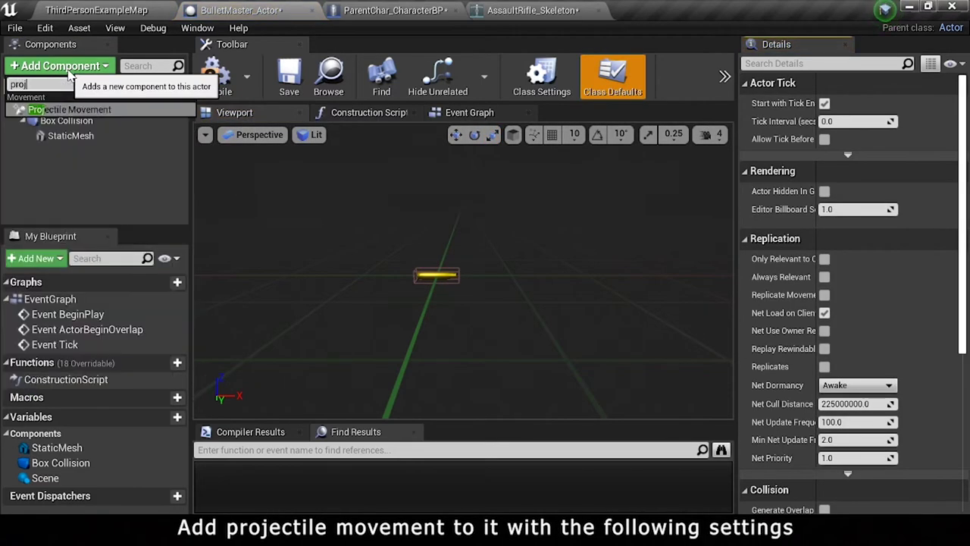
pyautogui.press('Return')
pyautogui.click(108, 159)
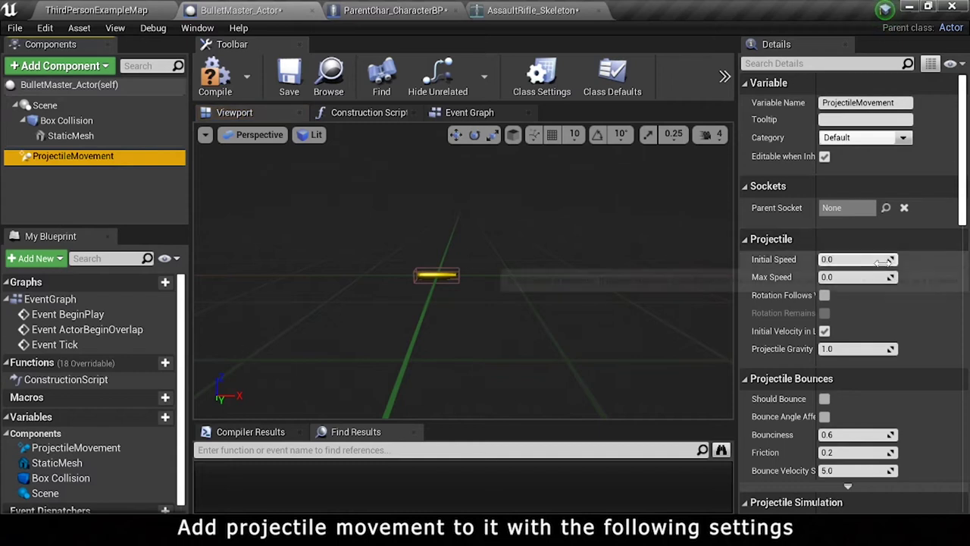
pyautogui.click(879, 260)
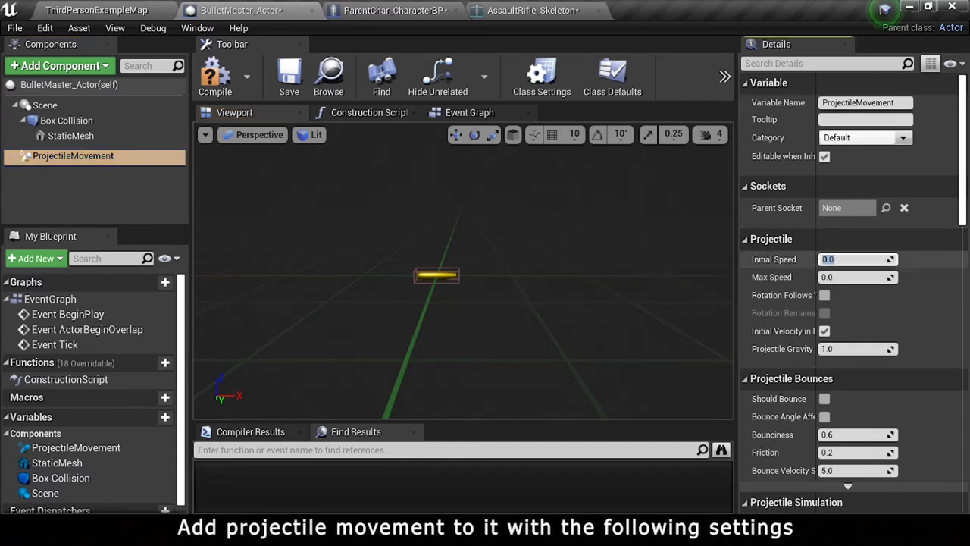
pyautogui.click(884, 278)
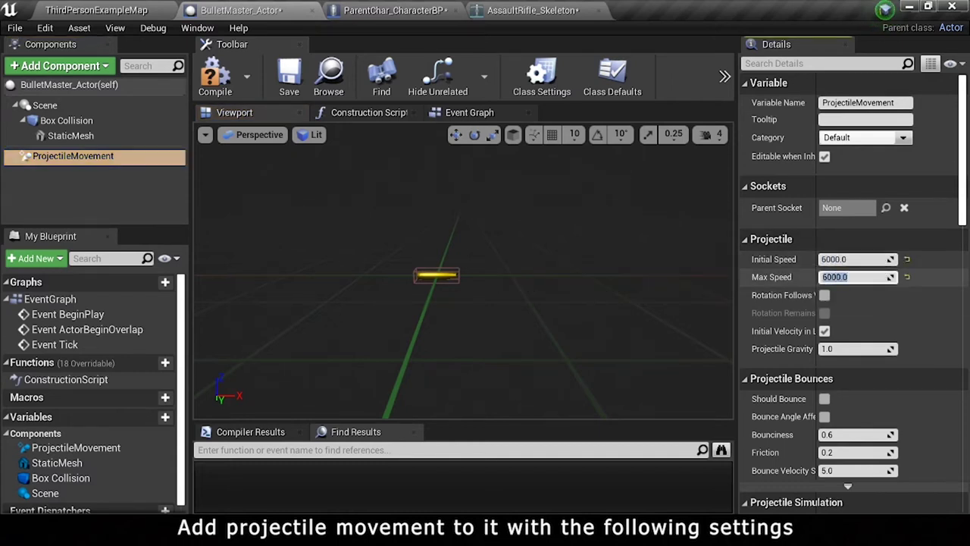
pyautogui.scroll(-2, 825, 349)
pyautogui.click(825, 351)
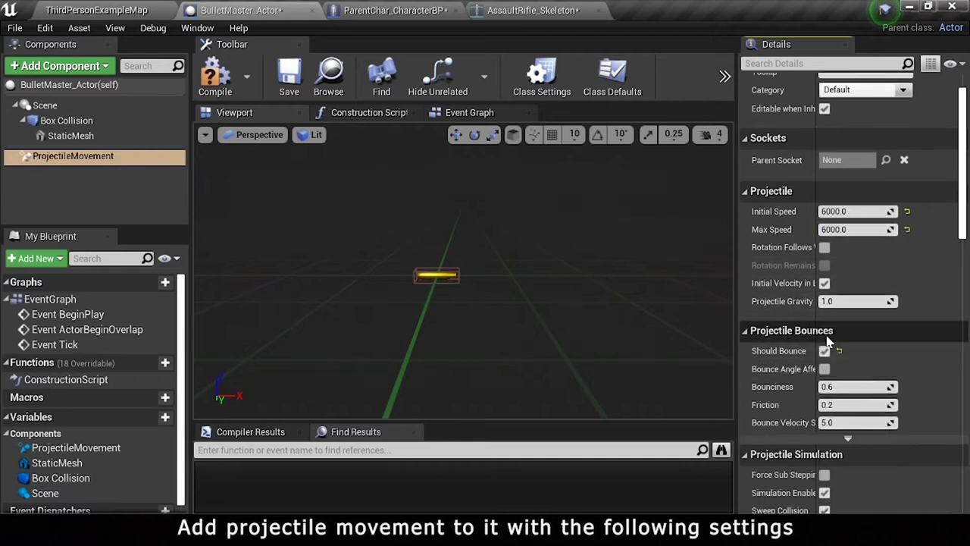
pyautogui.click(227, 83)
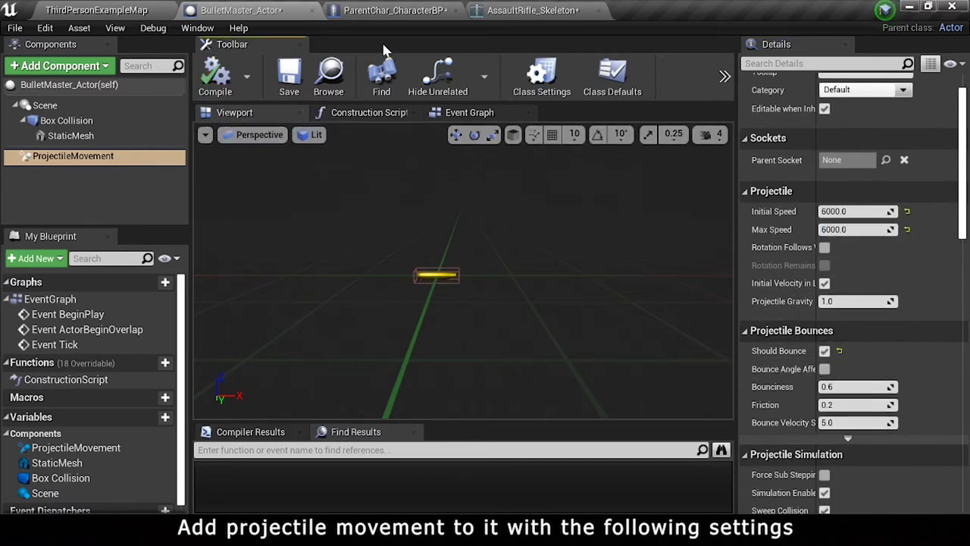
pyautogui.click(462, 112)
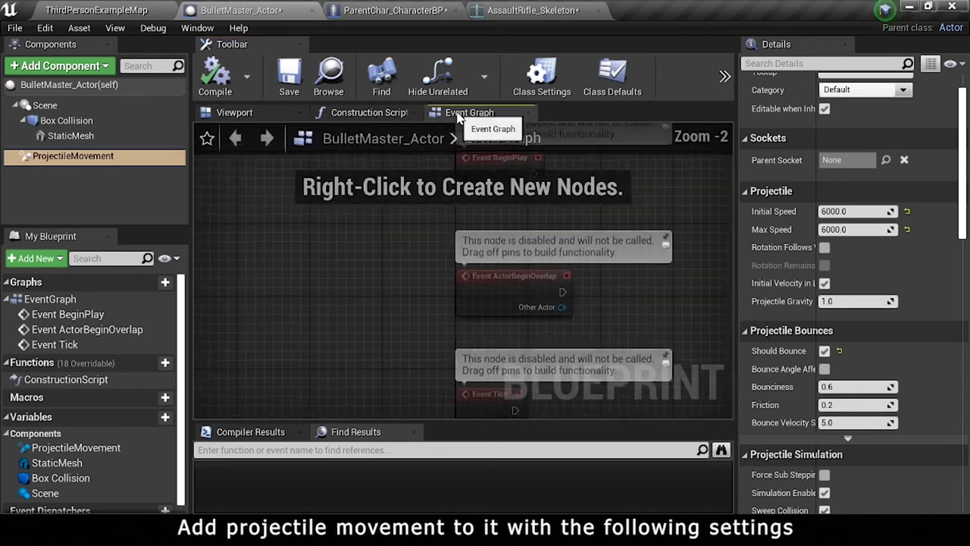
# Step: Open ParentChar_CharacterBP's Shooting Trace graph and break the trace's Out Hit with Break Hit Result
pyautogui.click(394, 10)
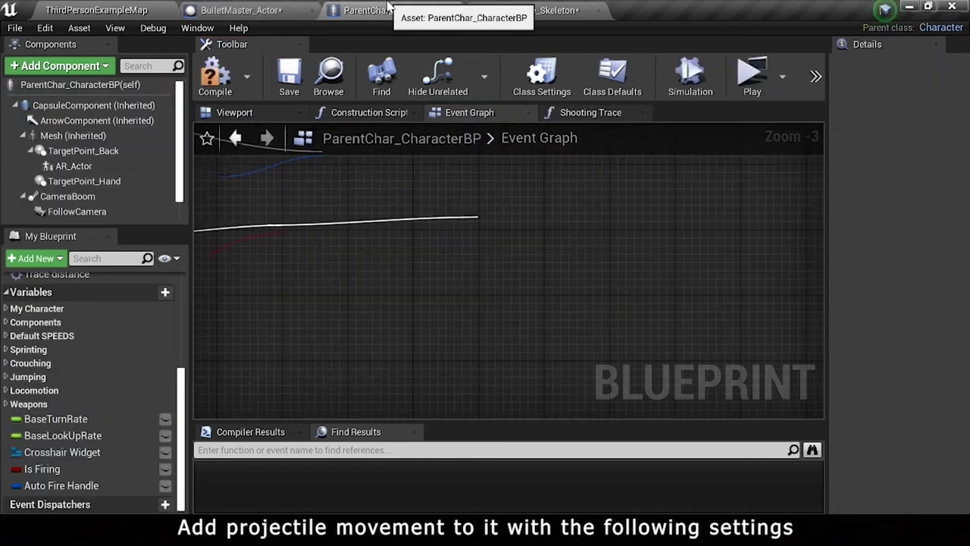
pyautogui.scroll(-2, 413, 211)
pyautogui.scroll(2, 502, 262)
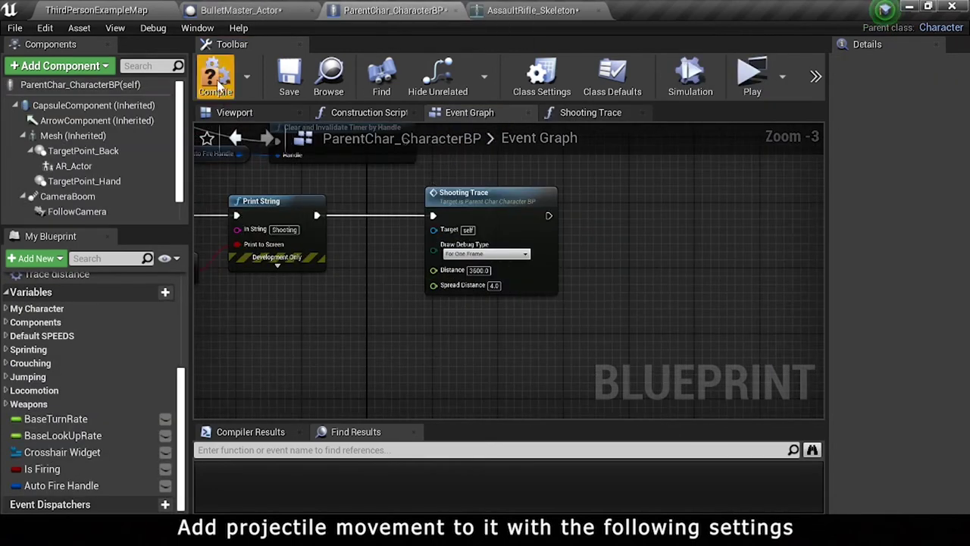
pyautogui.scroll(-1, 410, 211)
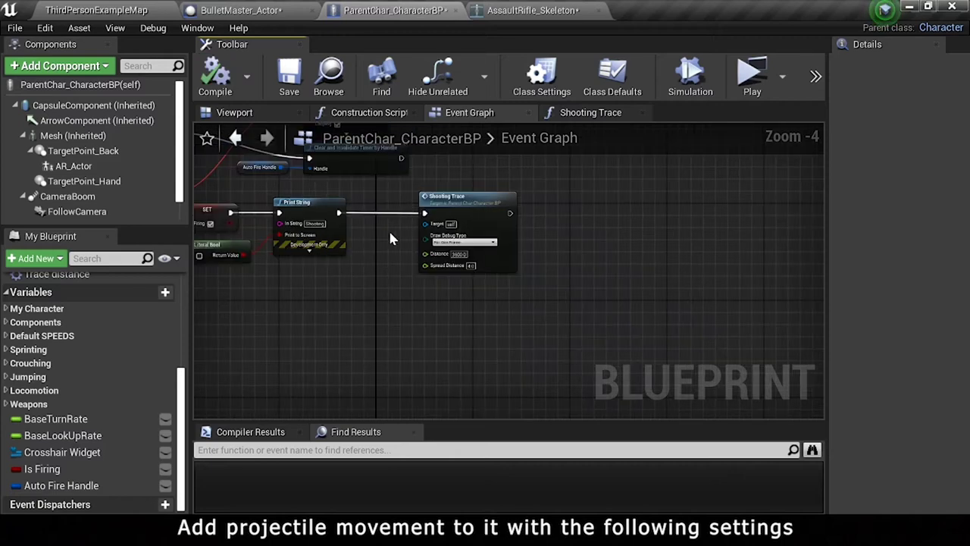
pyautogui.doubleClick(485, 212)
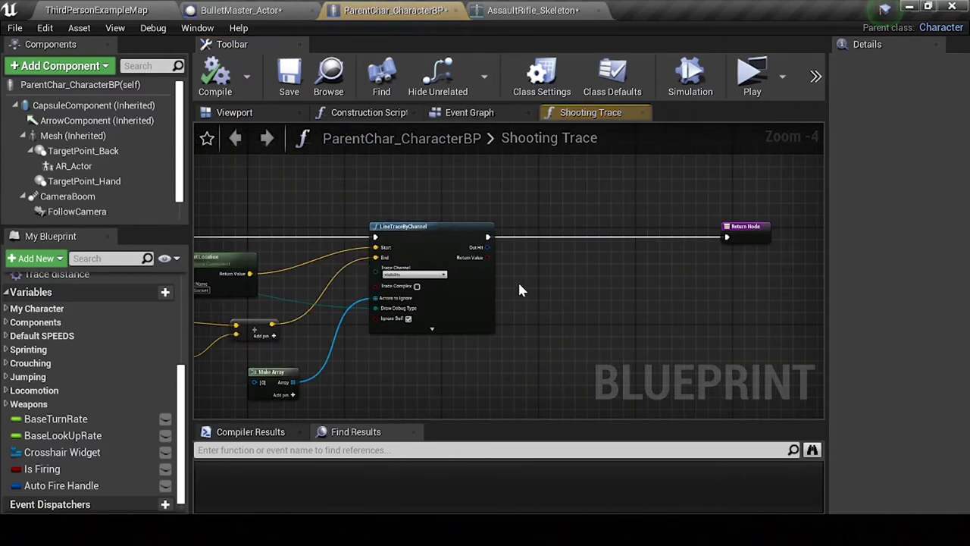
pyautogui.moveTo(488, 247); pyautogui.dragTo(559, 309)
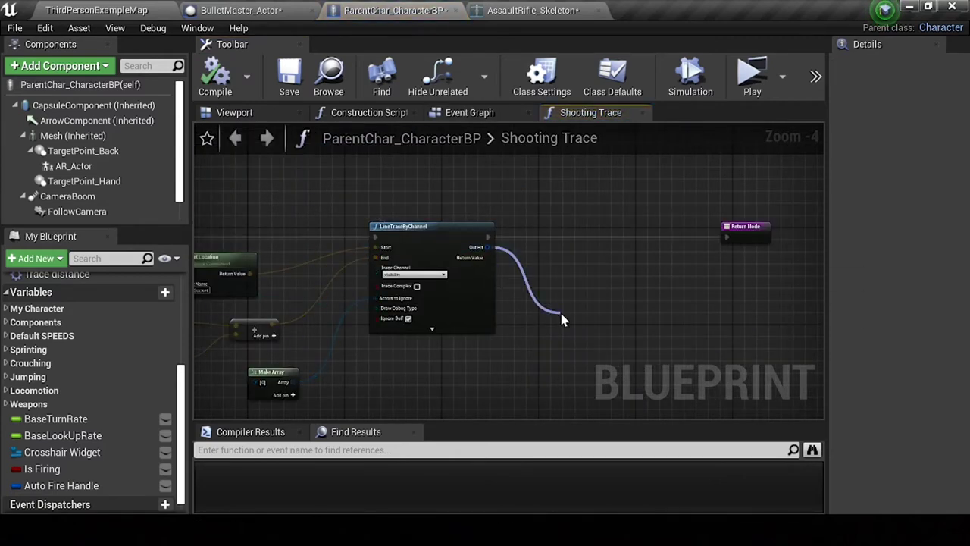
pyautogui.click(607, 69)
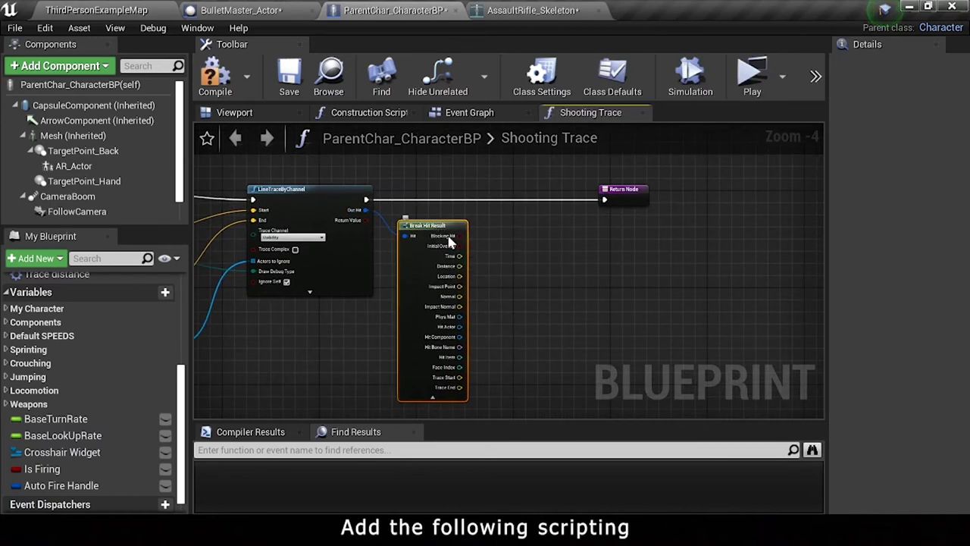
# Step: Wire Hit Actor, Phys Mat, Trace Start and Trace End into the Return Node
pyautogui.moveTo(449, 238)
pyautogui.mouseDown()
pyautogui.moveTo(589, 207)
pyautogui.moveTo(637, 215)
pyautogui.moveTo(538, 189)
pyautogui.mouseUp()
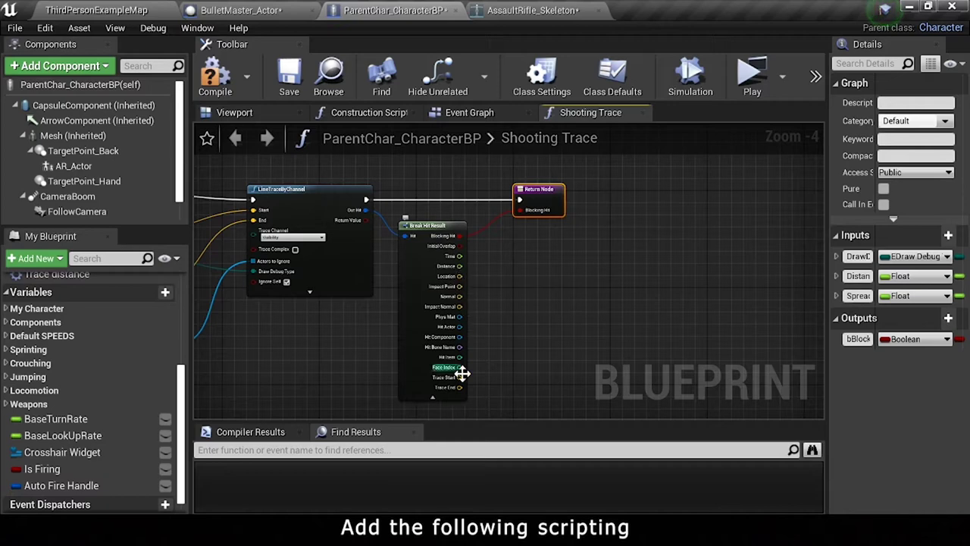
pyautogui.moveTo(459, 326); pyautogui.dragTo(531, 213)
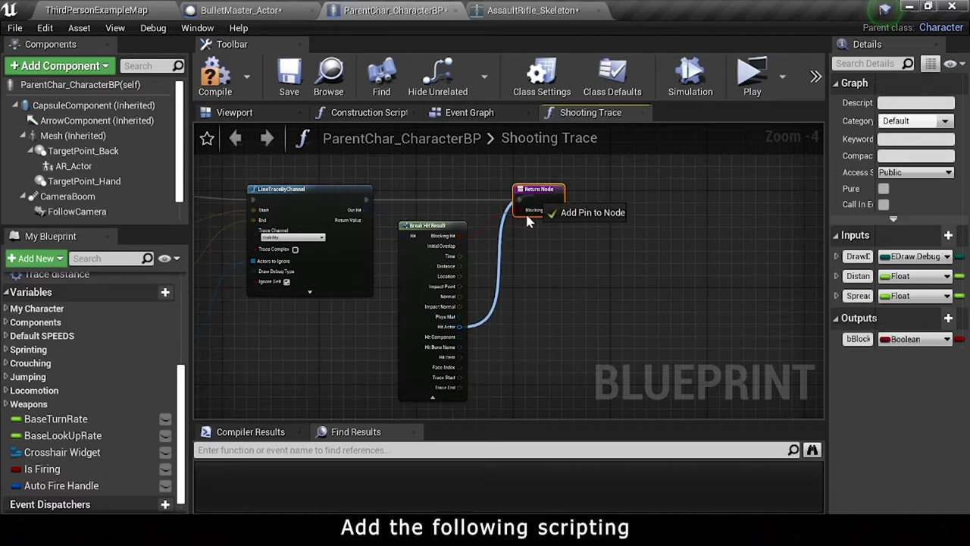
pyautogui.scroll(4, 475, 318)
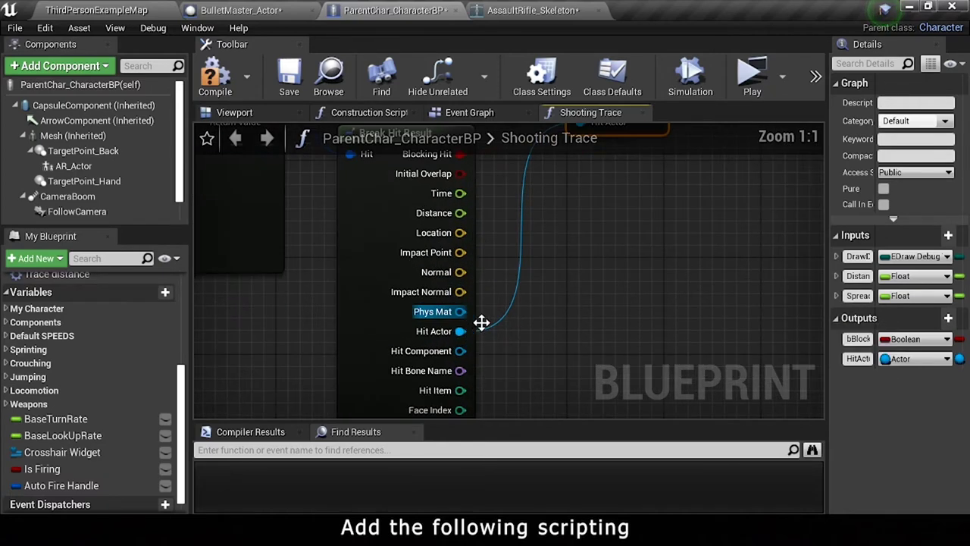
pyautogui.scroll(-3, 476, 319)
pyautogui.moveTo(467, 316); pyautogui.dragTo(574, 182)
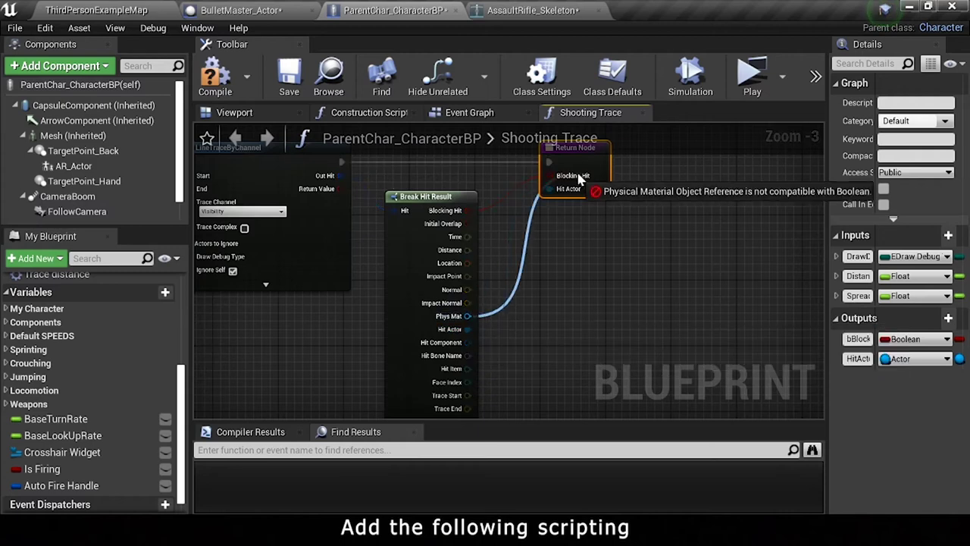
pyautogui.moveTo(468, 395); pyautogui.dragTo(572, 183)
pyautogui.moveTo(462, 389); pyautogui.dragTo(594, 187)
pyautogui.scroll(-1, 600, 270)
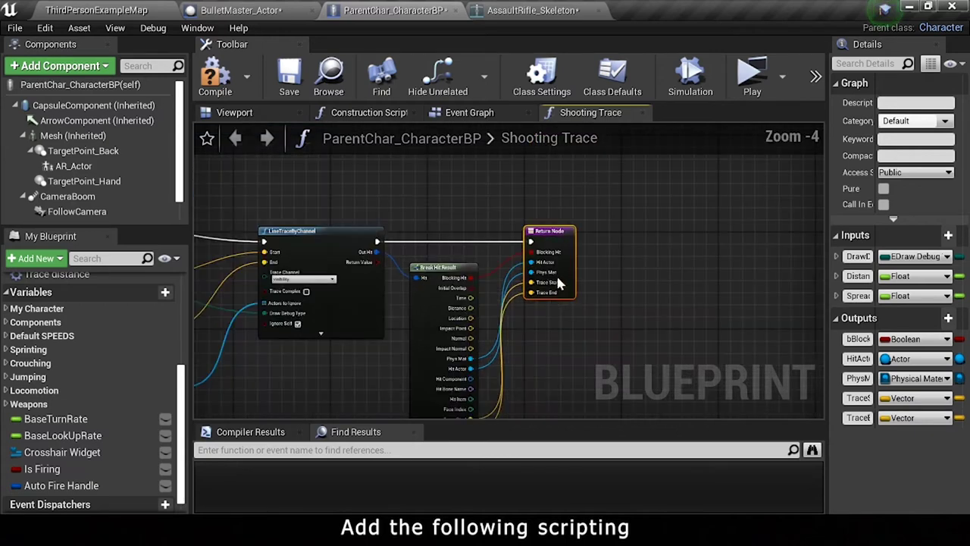
pyautogui.click(497, 113)
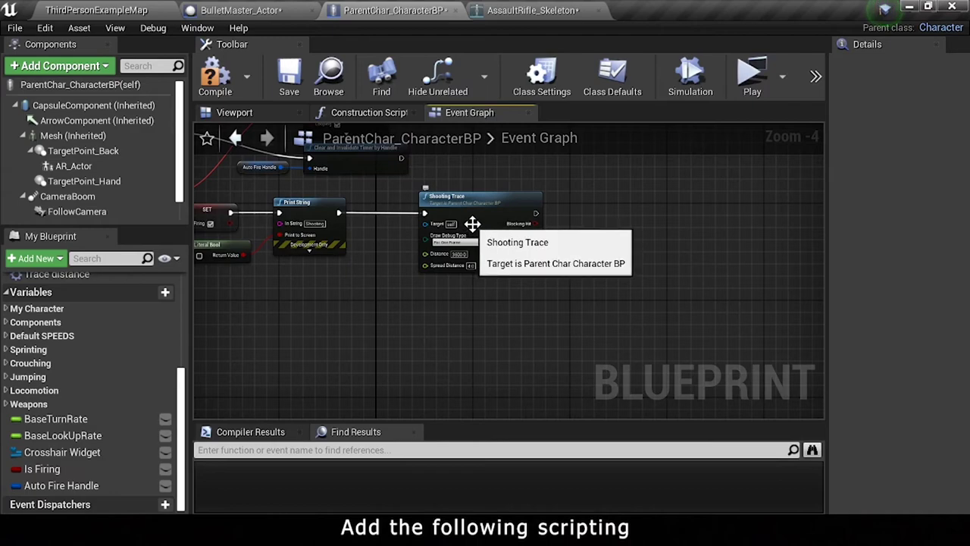
# Step: Add a Get Socket Transform node on the Assault Rifle mesh using socket 'MuzzleSocket'
pyautogui.doubleClick(472, 229)
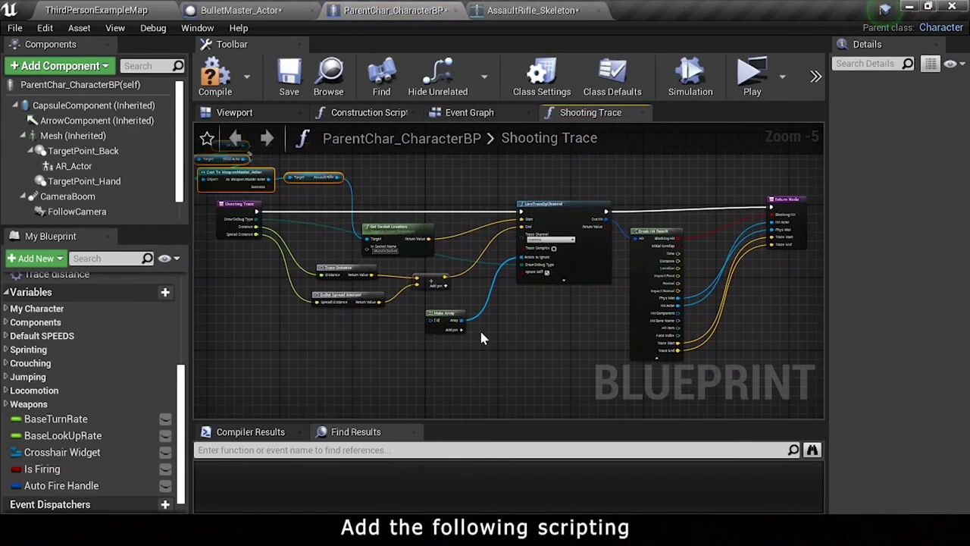
pyautogui.moveTo(248, 153); pyautogui.dragTo(376, 182, button='right')
pyautogui.moveTo(469, 206); pyautogui.dragTo(510, 365)
pyautogui.write('get socket tr')
pyautogui.press('Return')
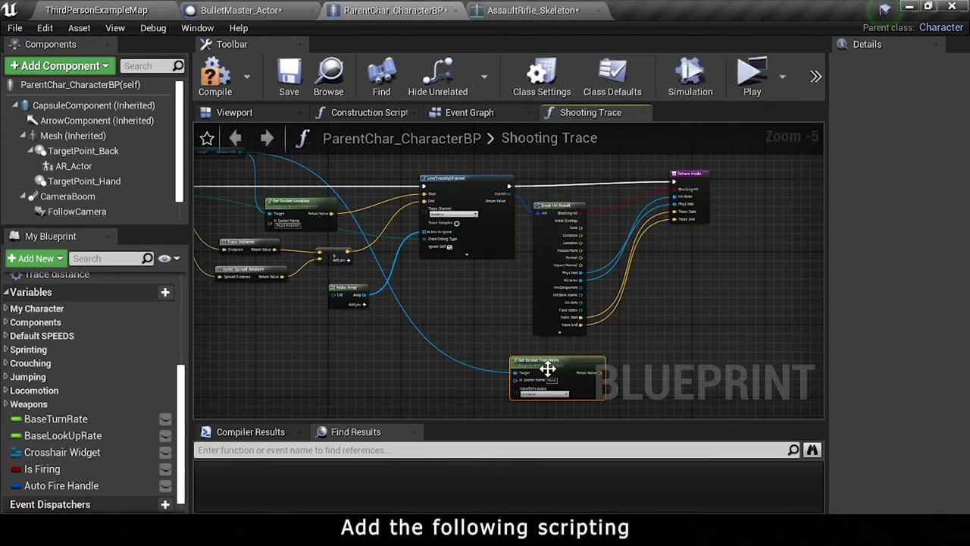
pyautogui.moveTo(427, 325); pyautogui.dragTo(503, 323, button='right')
pyautogui.doubleClick(510, 324)
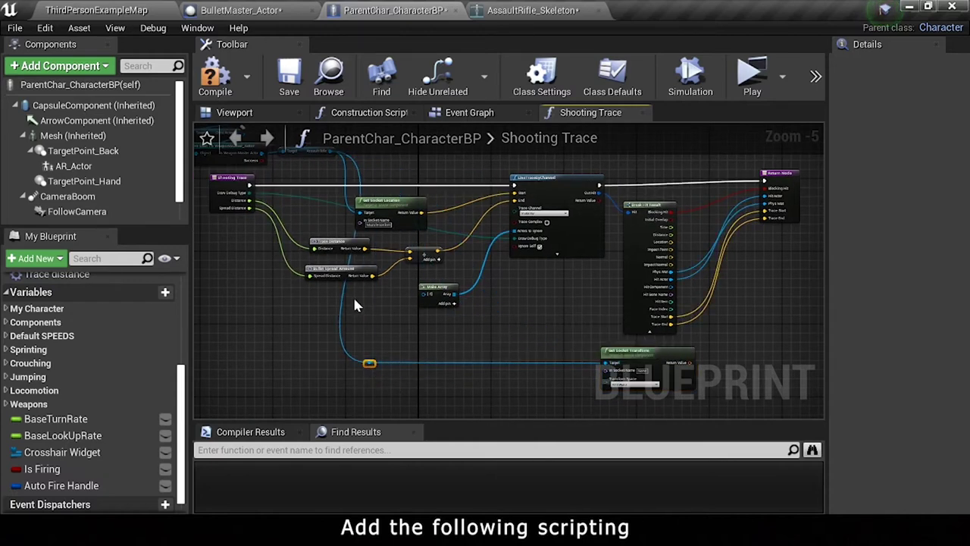
pyautogui.scroll(3, 338, 187)
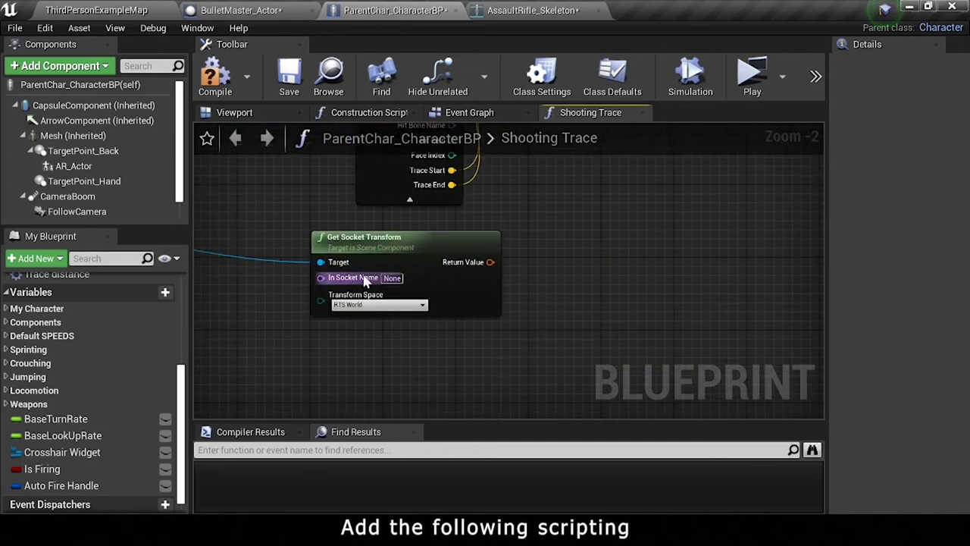
pyautogui.click(392, 278)
pyautogui.write('MuzzleSocket')
pyautogui.click(495, 270)
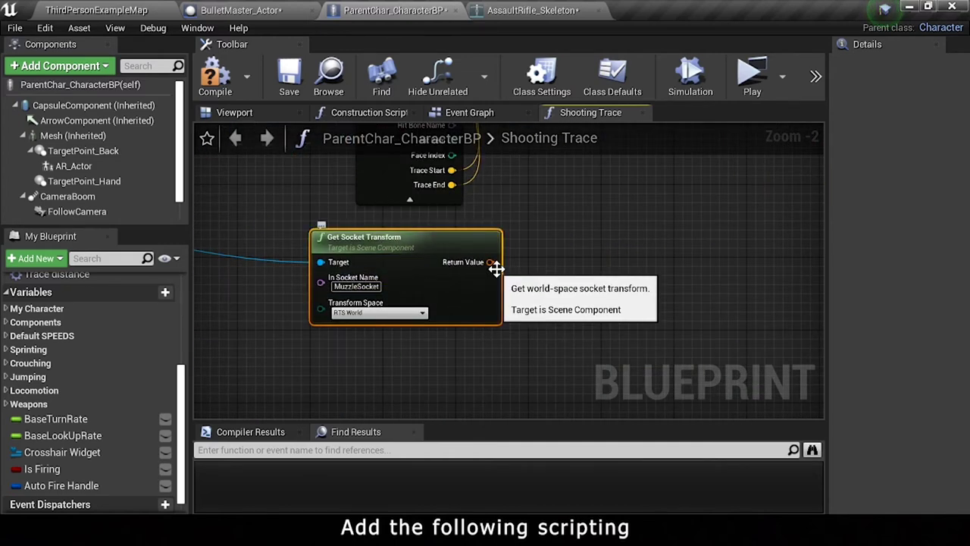
pyautogui.moveTo(496, 269); pyautogui.dragTo(419, 292, button='right')
# Step: Split the socket transform and add Find Look at Rotation between the muzzle location and Trace End
pyautogui.rightClick(417, 289)
pyautogui.click(455, 343)
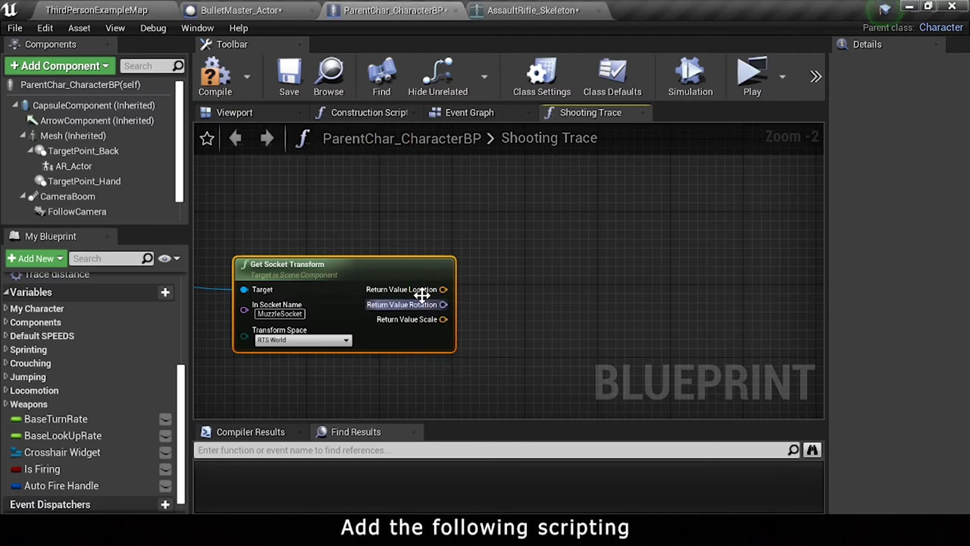
pyautogui.moveTo(422, 295); pyautogui.dragTo(523, 231)
pyautogui.scroll(-2, 481, 275)
pyautogui.write('find lo')
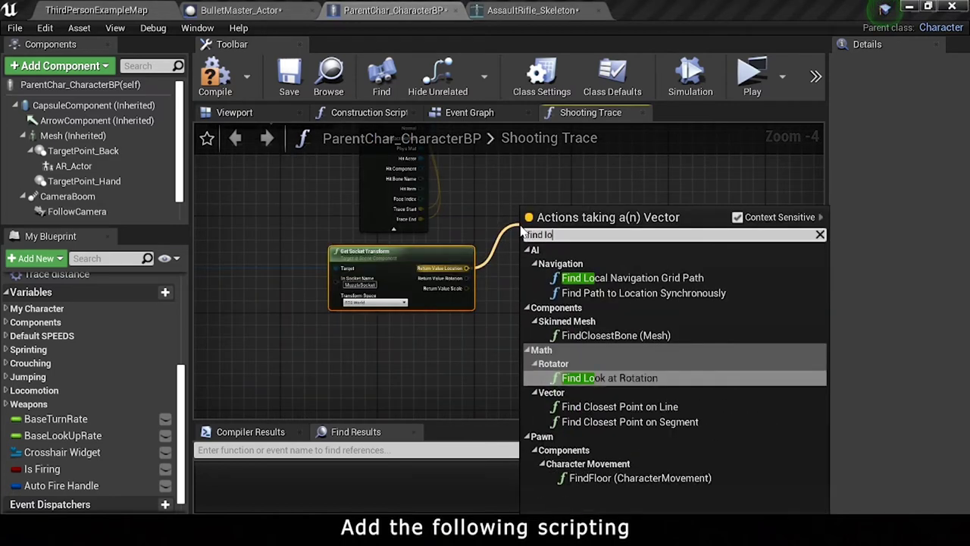
pyautogui.press('Return')
pyautogui.keyDown('ctrl'); pyautogui.moveTo(524, 295); pyautogui.dragTo(525, 308); pyautogui.keyUp('ctrl')
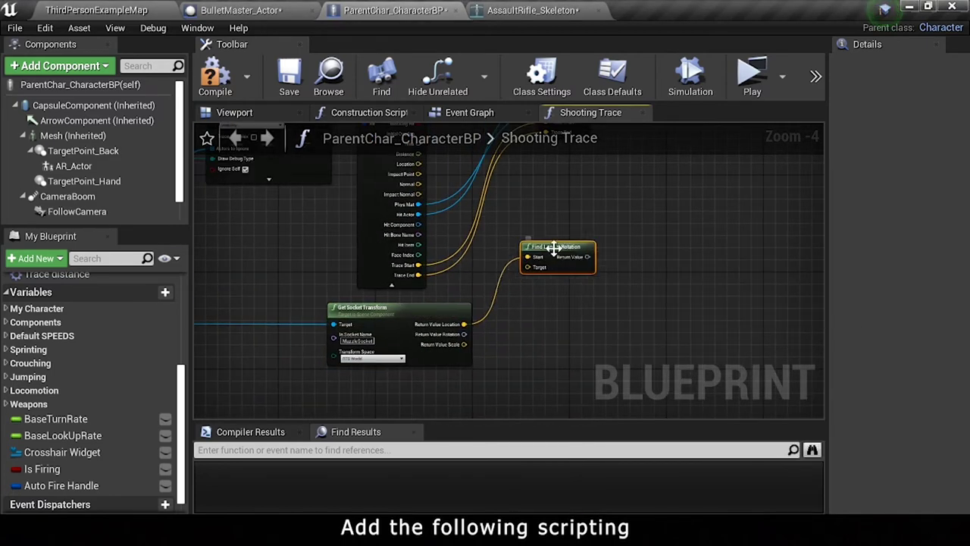
pyautogui.scroll(1, 530, 281)
pyautogui.moveTo(519, 259); pyautogui.dragTo(371, 278)
pyautogui.moveTo(559, 246)
pyautogui.mouseDown()
pyautogui.moveTo(534, 261)
pyautogui.moveTo(630, 235)
pyautogui.moveTo(650, 201)
pyautogui.moveTo(634, 229)
pyautogui.moveTo(371, 277)
pyautogui.mouseUp()
# Step: Add a Make Transform node and return it as Spawn Transform from the function
pyautogui.write('make tran')
pyautogui.press('Return')
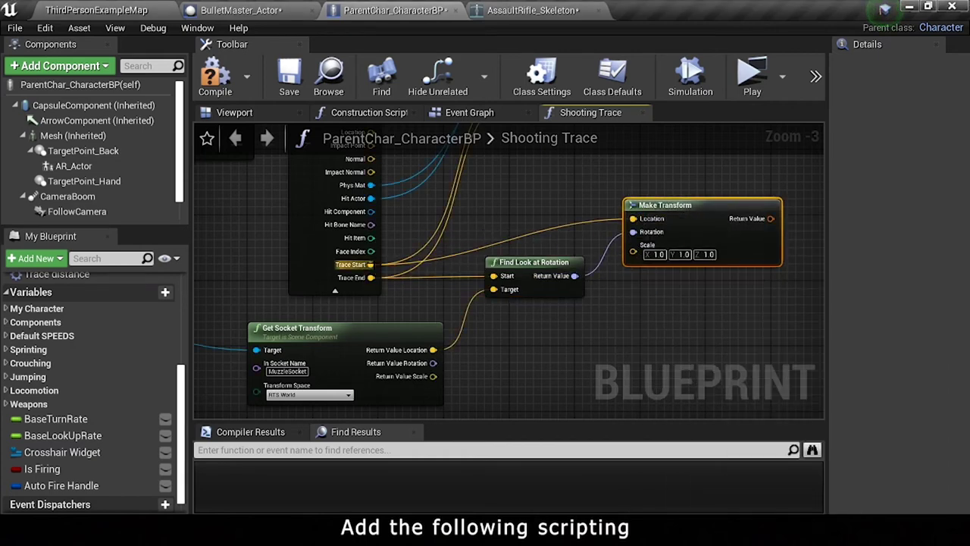
pyautogui.scroll(-2, 466, 292)
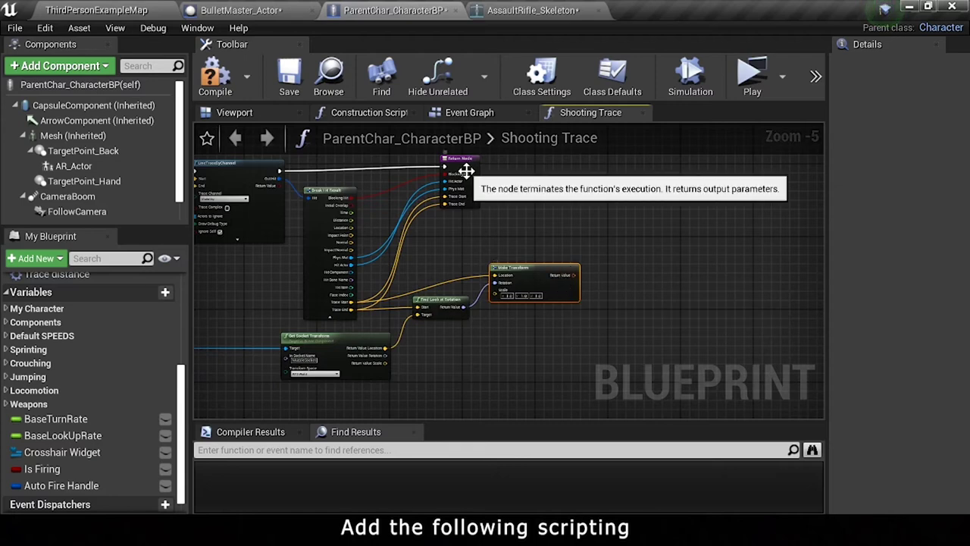
pyautogui.moveTo(463, 171); pyautogui.dragTo(637, 175)
pyautogui.moveTo(574, 276); pyautogui.dragTo(612, 174)
pyautogui.moveTo(526, 266); pyautogui.dragTo(520, 292)
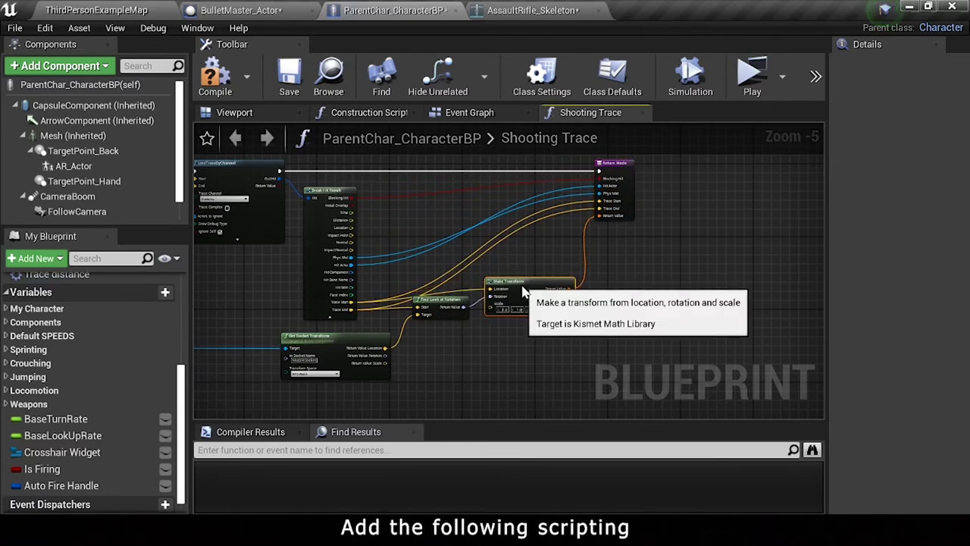
pyautogui.moveTo(448, 296); pyautogui.dragTo(442, 310)
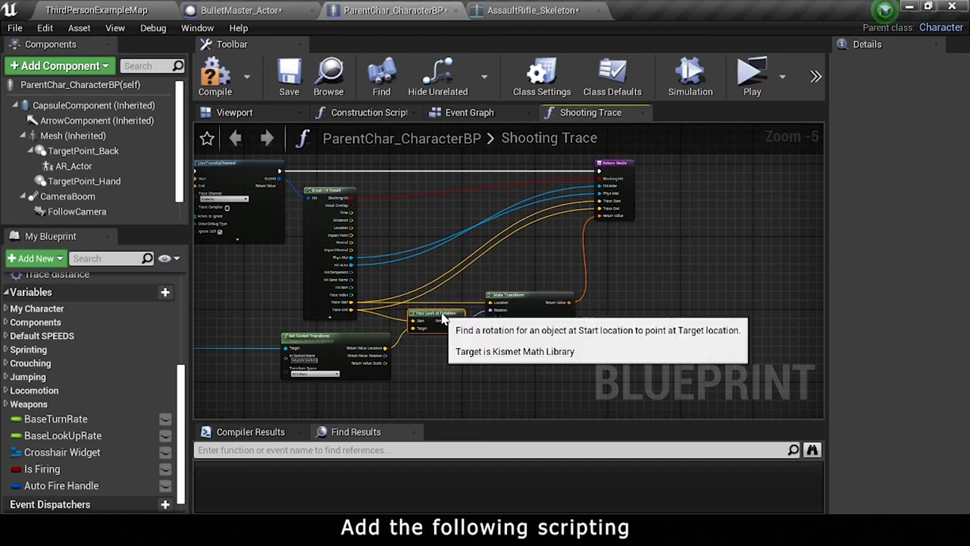
pyautogui.click(623, 204)
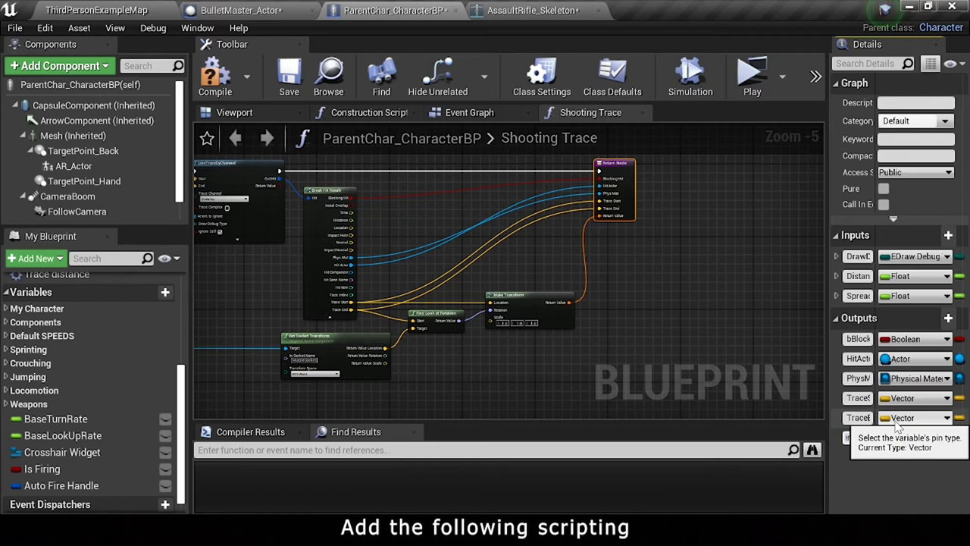
pyautogui.click(687, 383)
pyautogui.scroll(1, 371, 263)
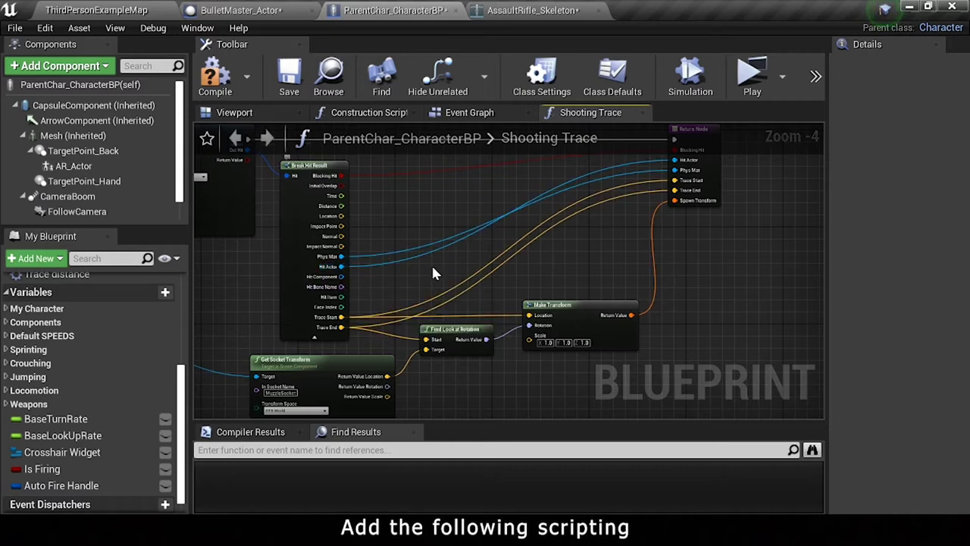
pyautogui.moveTo(433, 273); pyautogui.dragTo(411, 332, button='right')
# Step: Back in the Event Graph, add Spawn Actor from Class after Shooting Trace, fed by its Spawn Transform
pyautogui.click(502, 118)
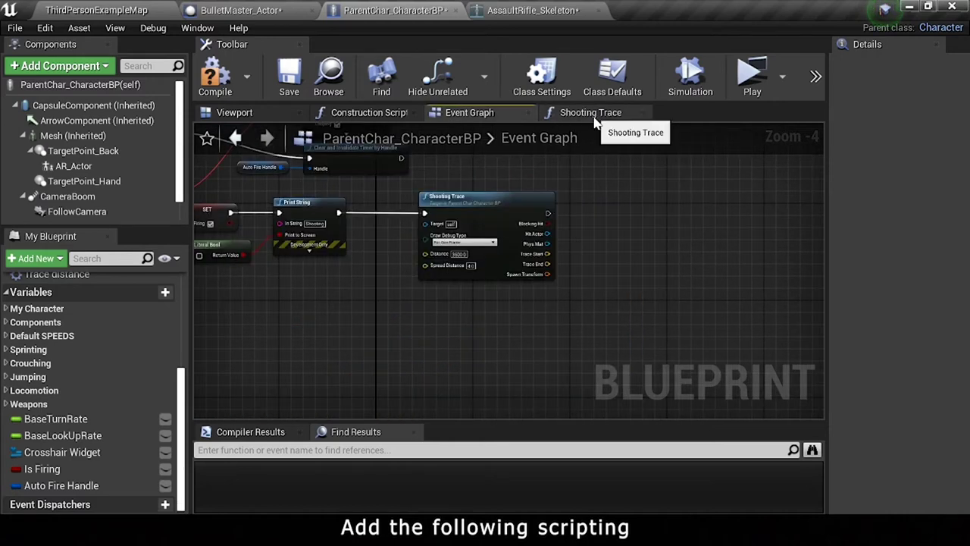
pyautogui.middleClick(595, 119)
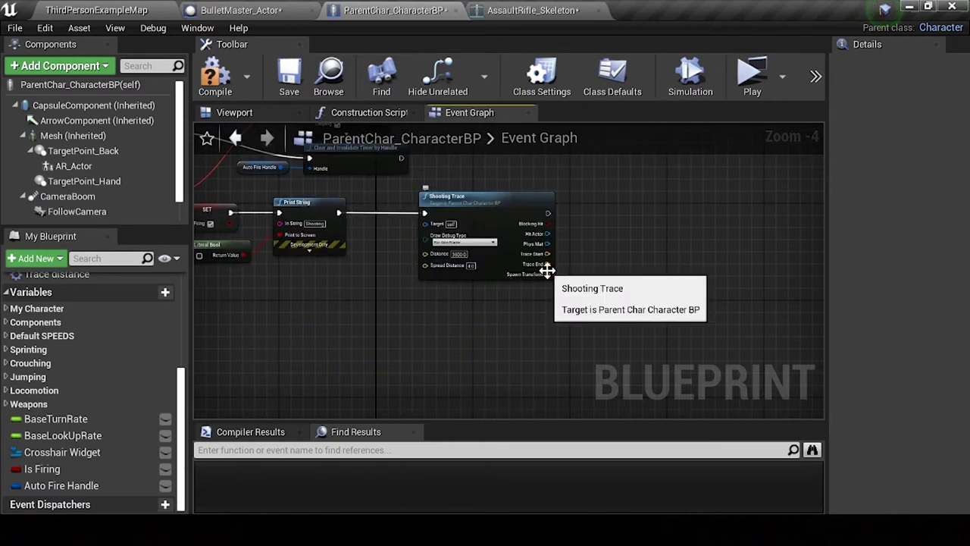
pyautogui.scroll(-1, 644, 216)
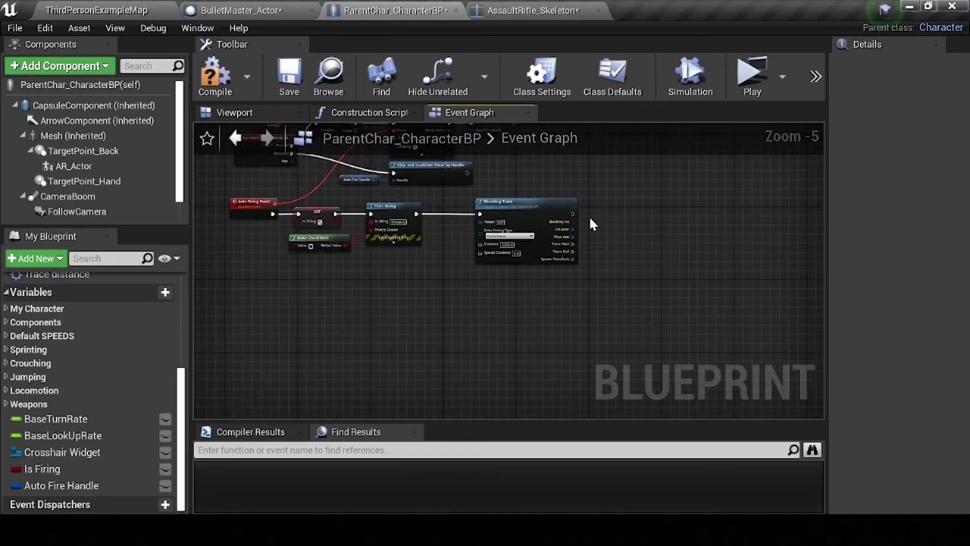
pyautogui.moveTo(572, 215); pyautogui.dragTo(686, 216)
pyautogui.write('s')
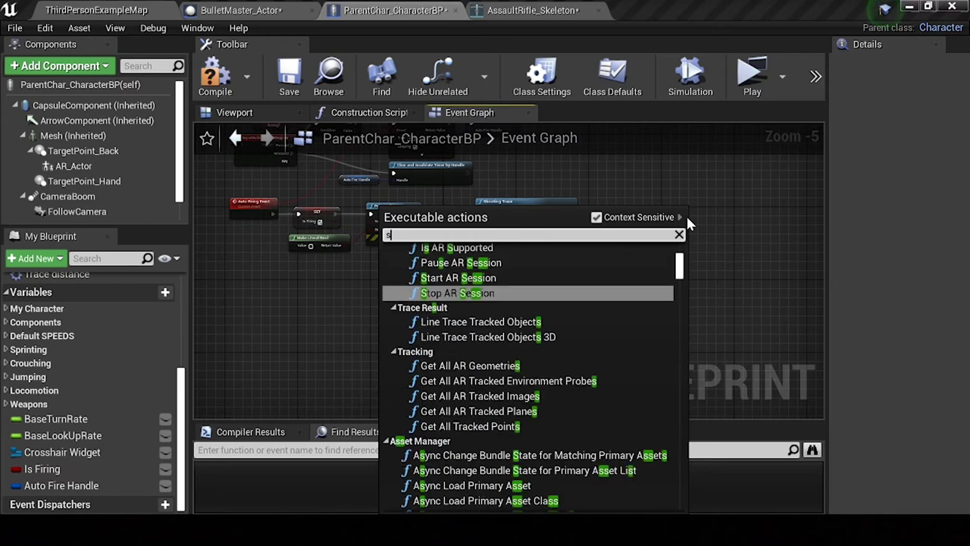
pyautogui.write('pawn actor fr')
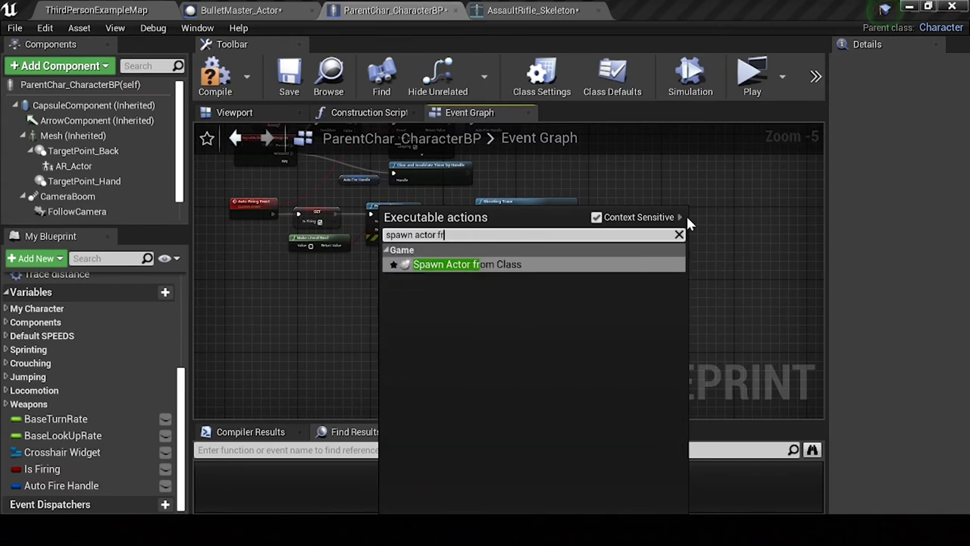
pyautogui.press('Return')
pyautogui.scroll(2, 689, 219)
pyautogui.moveTo(630, 241); pyautogui.dragTo(475, 292)
# Step: Search the spawn class list for 'bul' and leave it without choosing a class
pyautogui.click(671, 226)
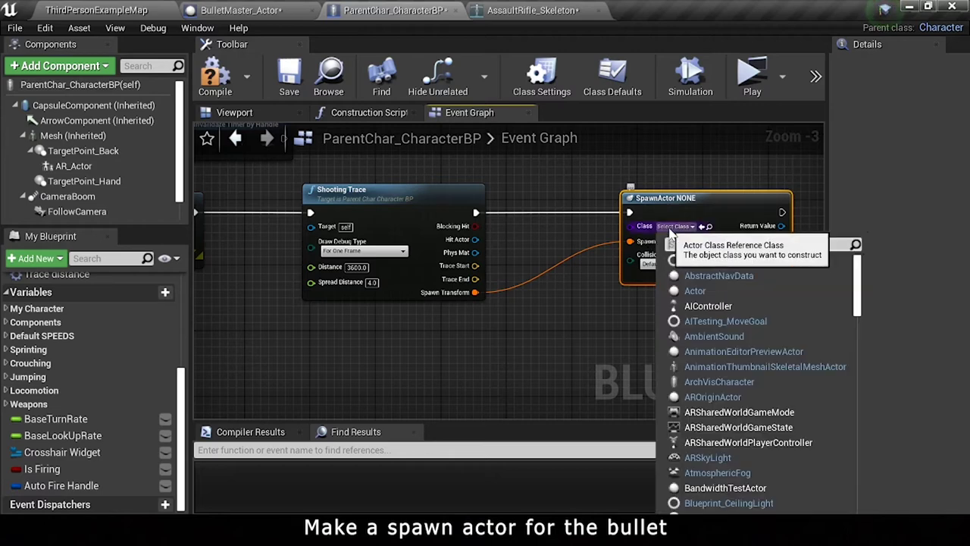
pyautogui.write('bul')
pyautogui.click(585, 286)
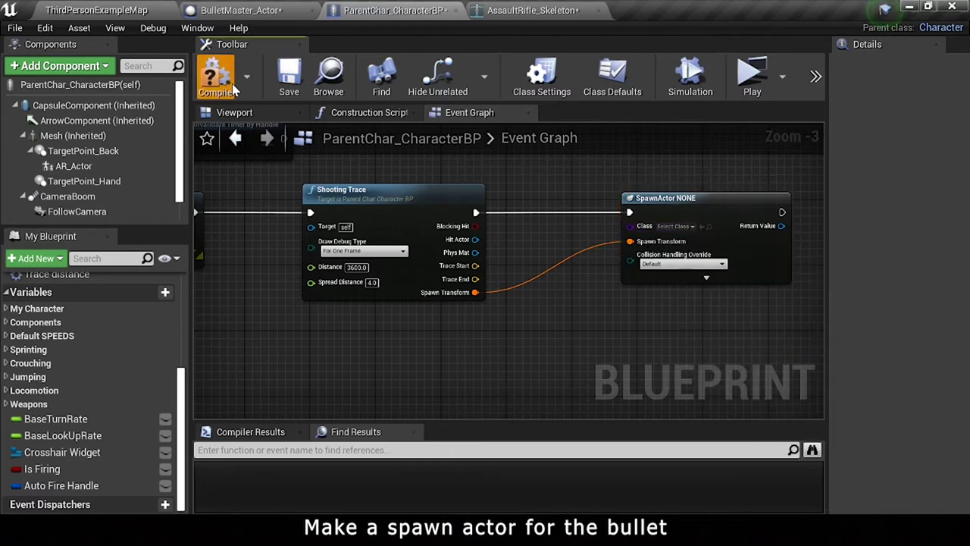
pyautogui.click(270, 9)
# Step: Create a child blueprint of BulletMaster_Actor named ARBullet_Actor
pyautogui.click(332, 82)
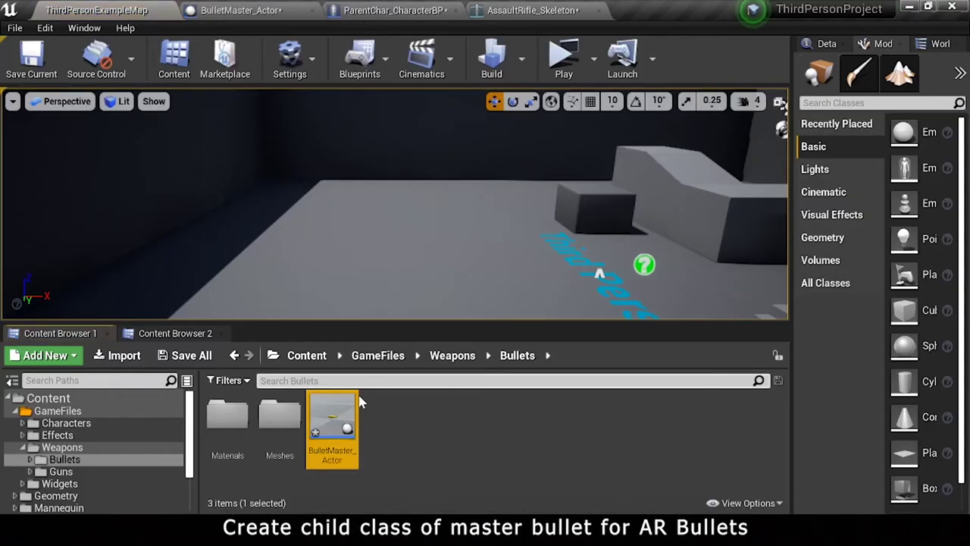
pyautogui.rightClick(332, 419)
pyautogui.click(423, 52)
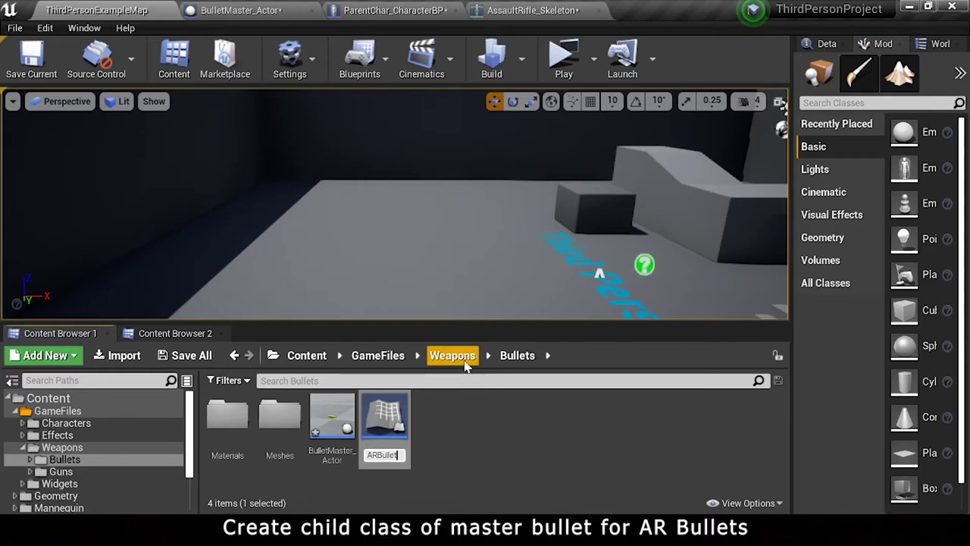
pyautogui.write('_Actor')
pyautogui.press('Return')
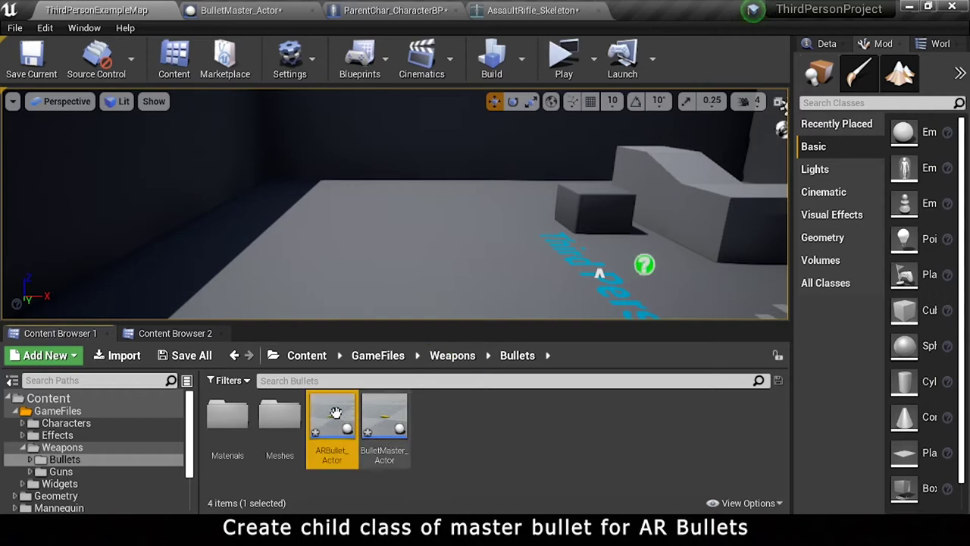
# Step: Set the SpawnActor class to ARBullet_Actor and recompile the character blueprint
pyautogui.click(429, 10)
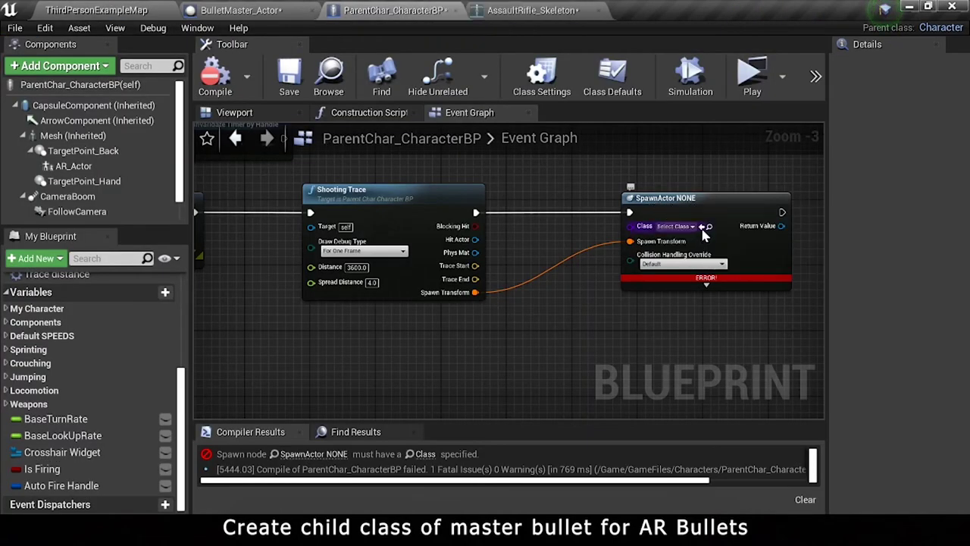
pyautogui.click(702, 227)
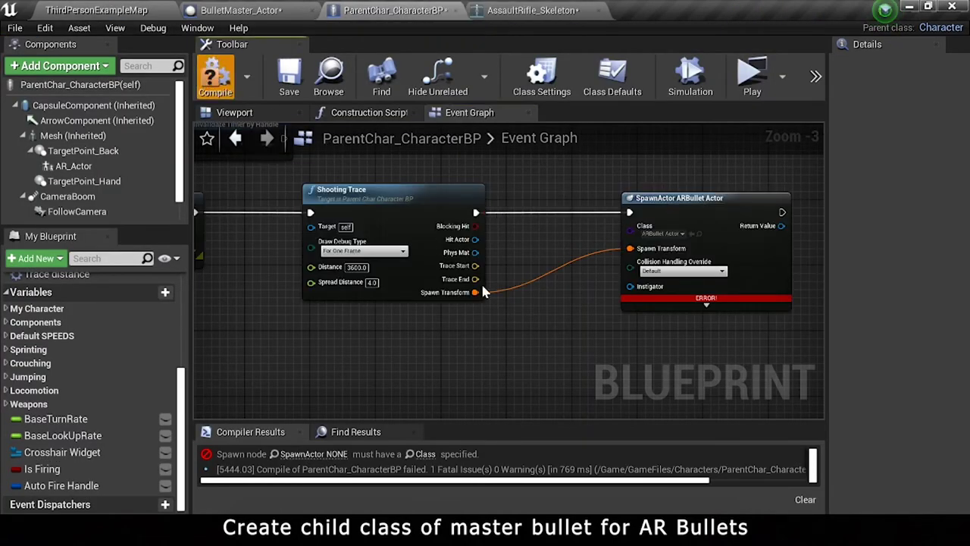
pyautogui.press('F7')
pyautogui.scroll(-2, 485, 296)
pyautogui.scroll(-2, 401, 266)
pyautogui.scroll(2, 424, 266)
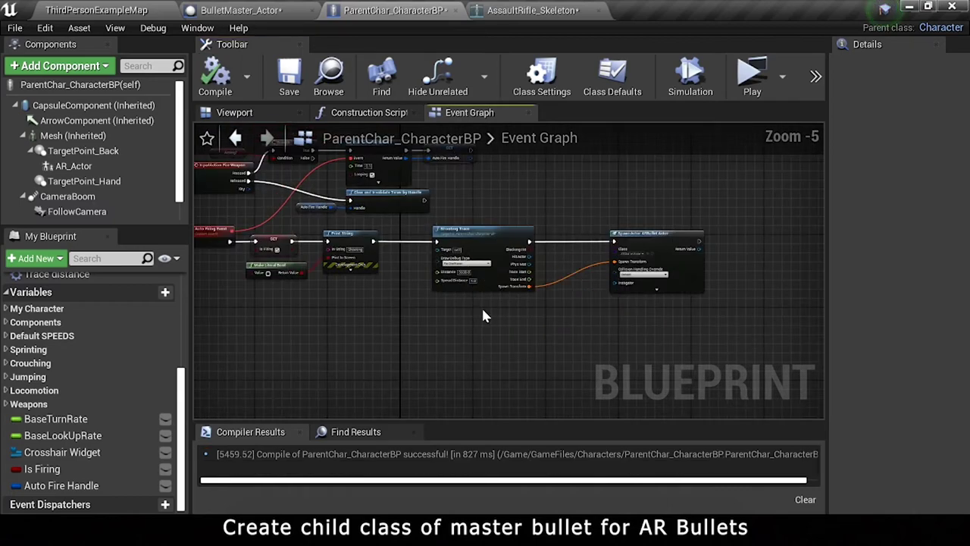
# Step: Rewire Find Look at Rotation's Start to Trace End in Shooting Trace and recompile
pyautogui.click(459, 229)
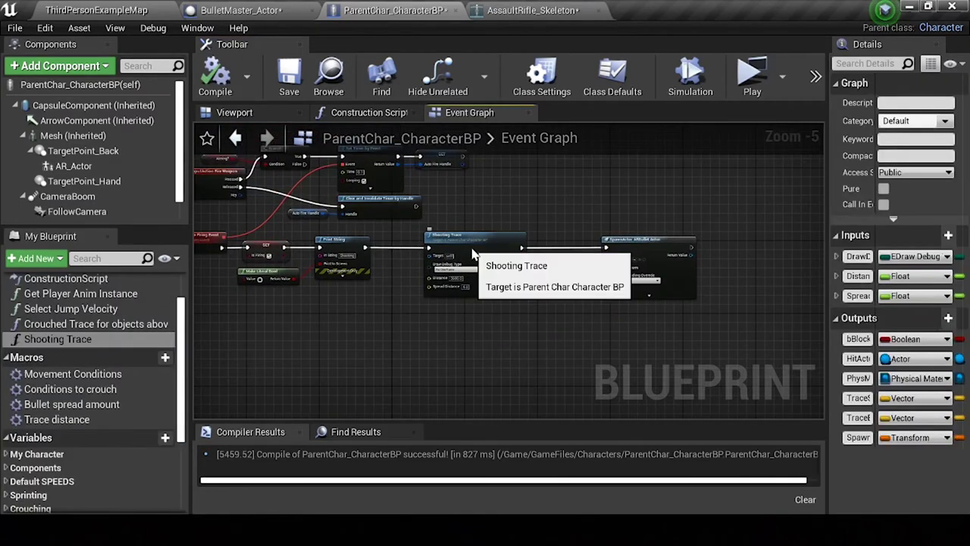
pyautogui.doubleClick(473, 253)
pyautogui.scroll(2, 516, 318)
pyautogui.scroll(1, 470, 303)
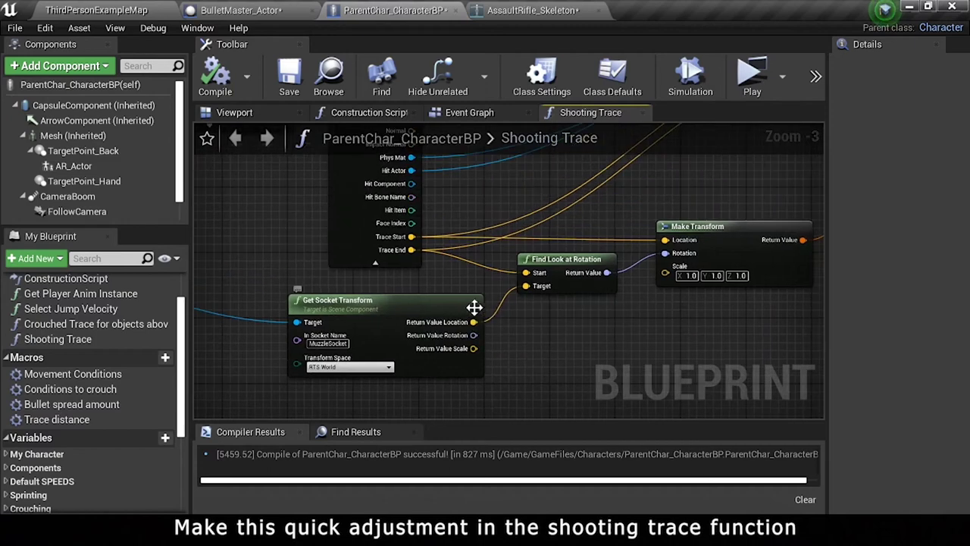
pyautogui.moveTo(527, 271); pyautogui.dragTo(411, 250)
pyautogui.click(215, 79)
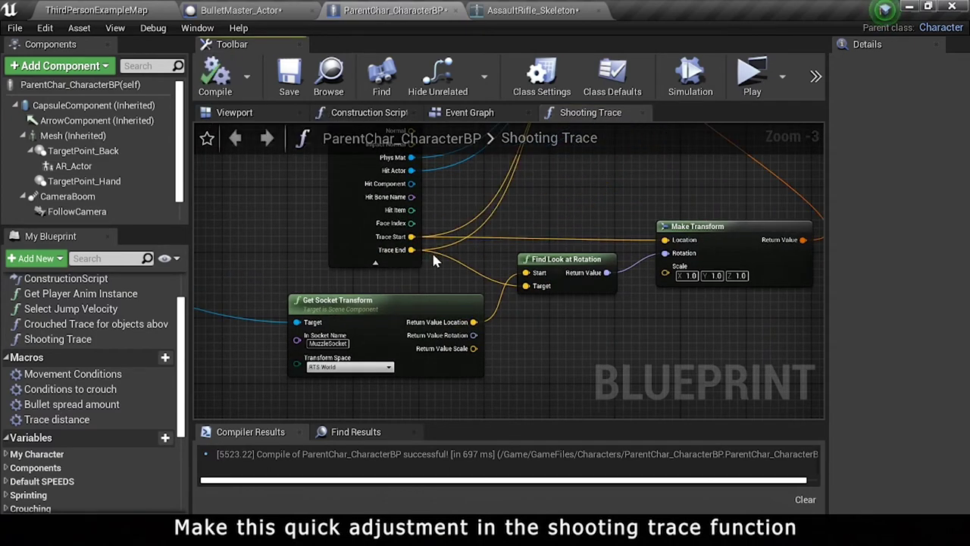
pyautogui.scroll(-2, 477, 234)
# Step: Launch a standalone game preview from the level and enlarge it to full screen
pyautogui.click(119, 9)
pyautogui.click(575, 62)
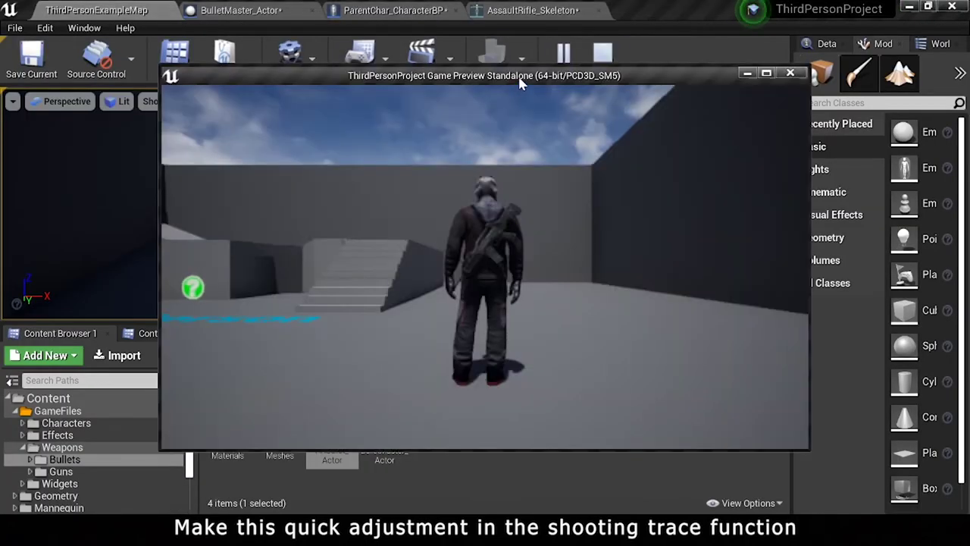
pyautogui.doubleClick(521, 83)
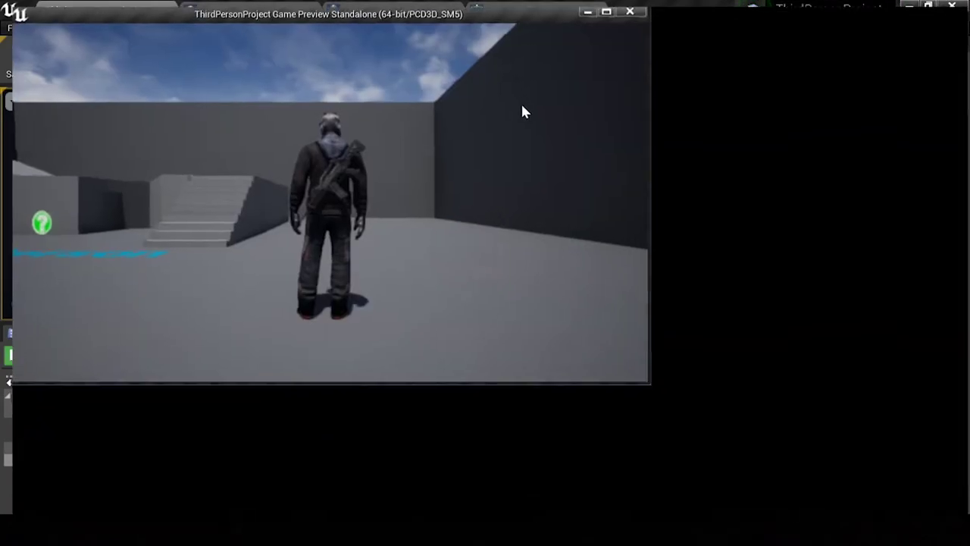
# Step: Aim the rifle over the shoulder in the game preview, then stop play
pyautogui.rightClick(485, 267)
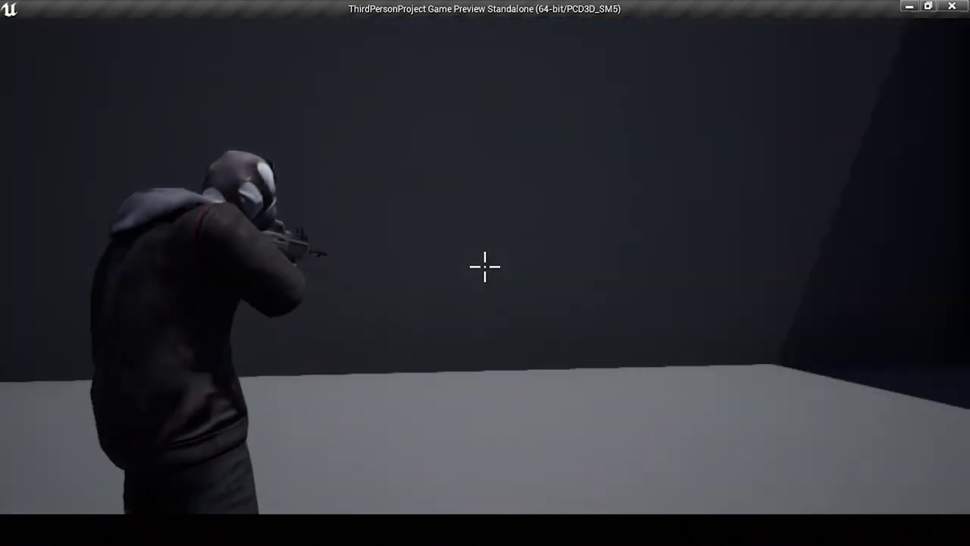
pyautogui.hotkey('alt', 'Tab')
pyautogui.press('Escape')
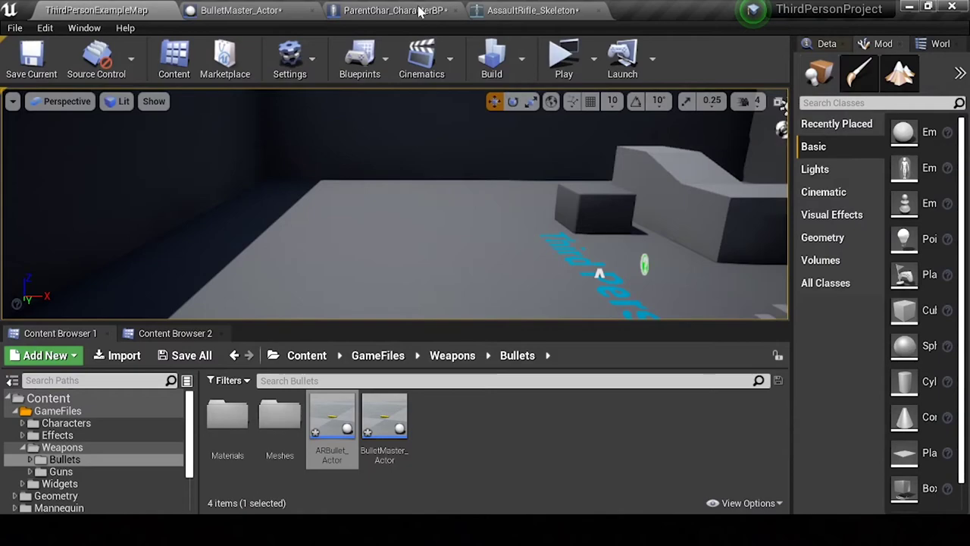
# Step: Recheck the character's Shooting Trace graph, then open BulletMaster_Actor and edit the bullet's X scale
pyautogui.click(99, 9)
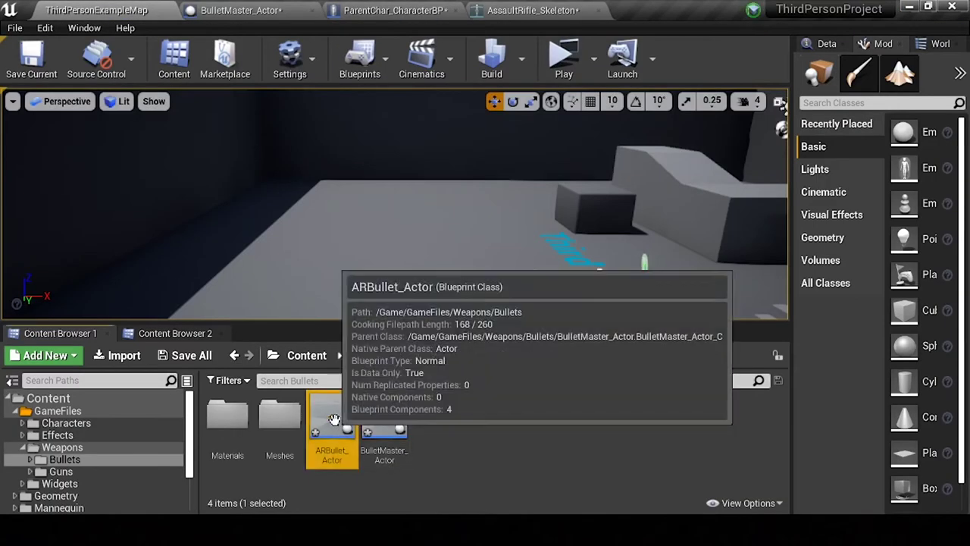
pyautogui.click(241, 10)
pyautogui.click(394, 10)
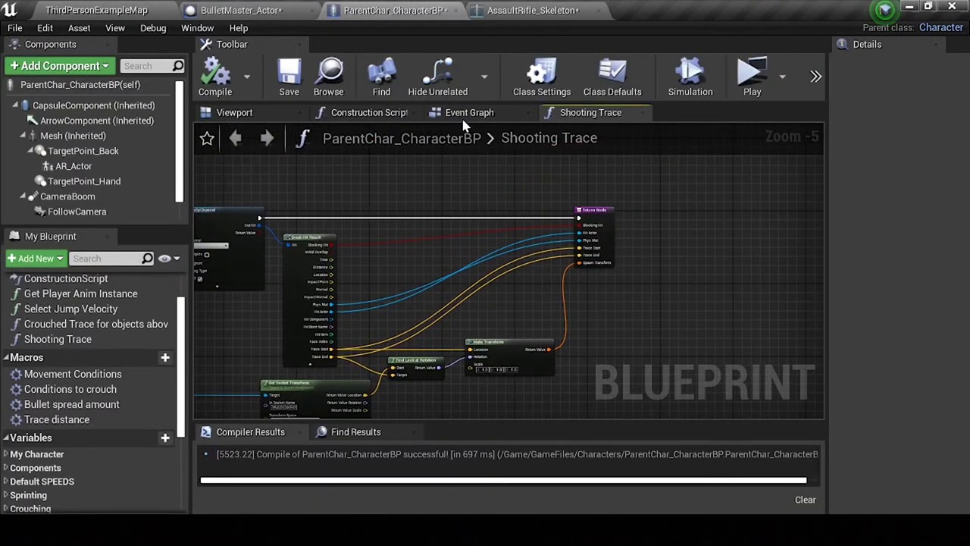
pyautogui.click(463, 113)
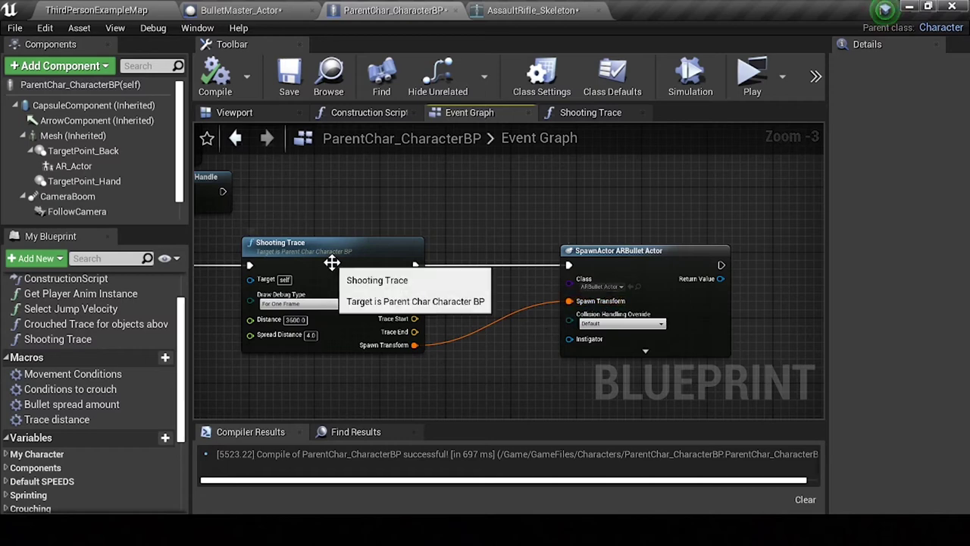
pyautogui.click(334, 262)
pyautogui.doubleClick(334, 267)
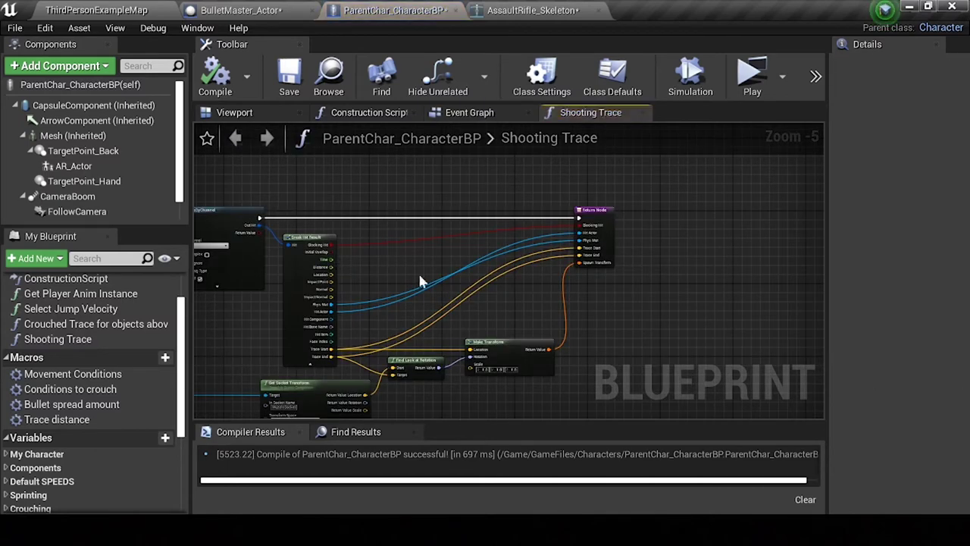
pyautogui.hotkey('alt', 'Left')
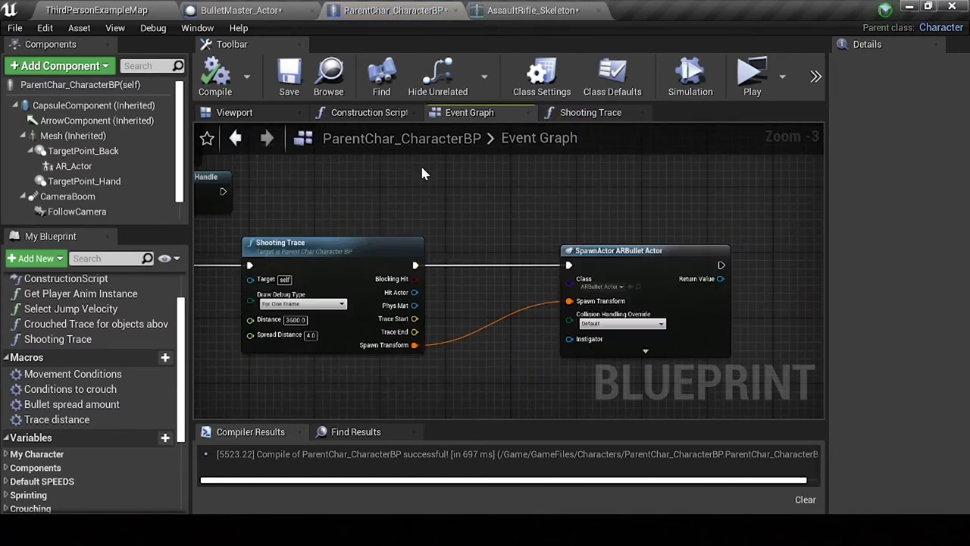
pyautogui.click(287, 7)
pyautogui.click(830, 159)
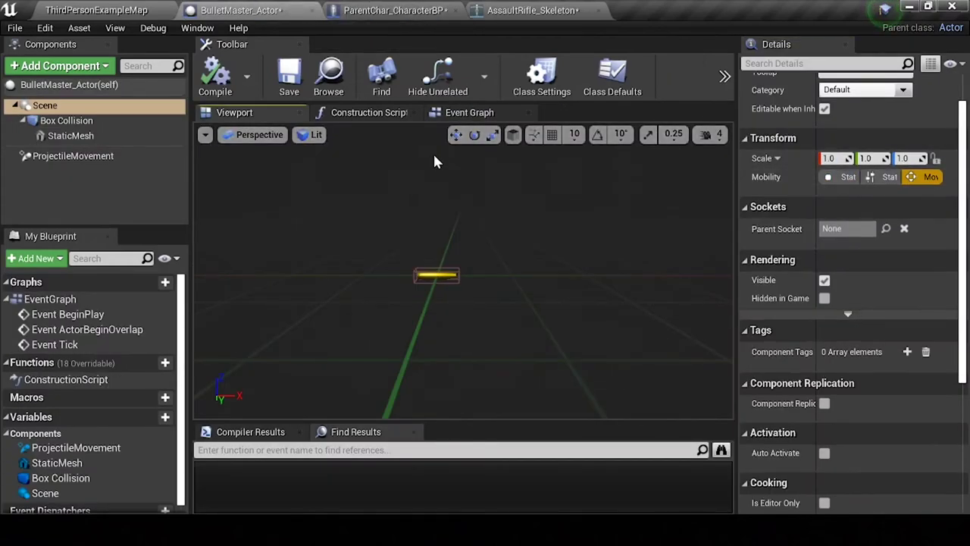
# Step: In the bullet's Construction Script, drive the Scene component with a Set World Scale 3D node
pyautogui.click(466, 112)
pyautogui.click(372, 114)
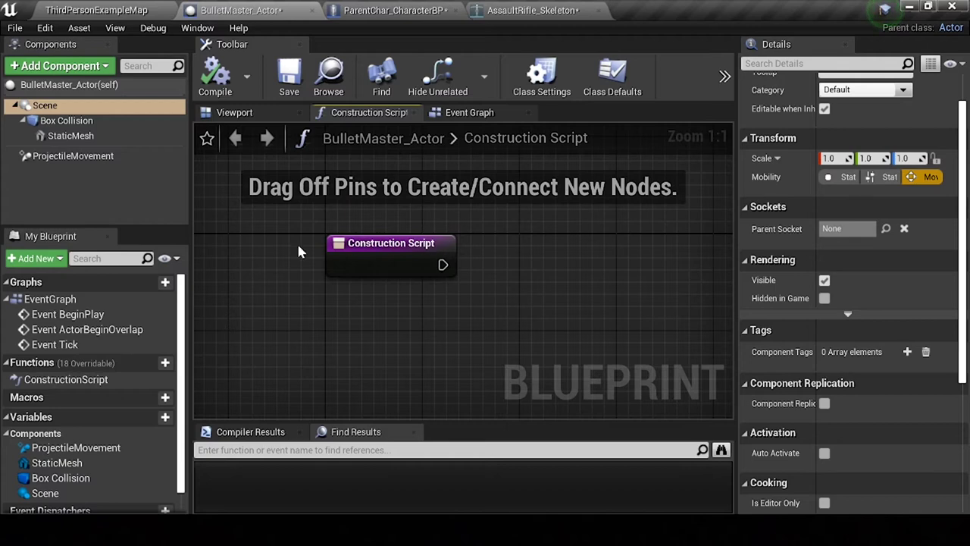
pyautogui.moveTo(45, 106); pyautogui.dragTo(365, 297)
pyautogui.moveTo(445, 307); pyautogui.dragTo(527, 253)
pyautogui.write('set')
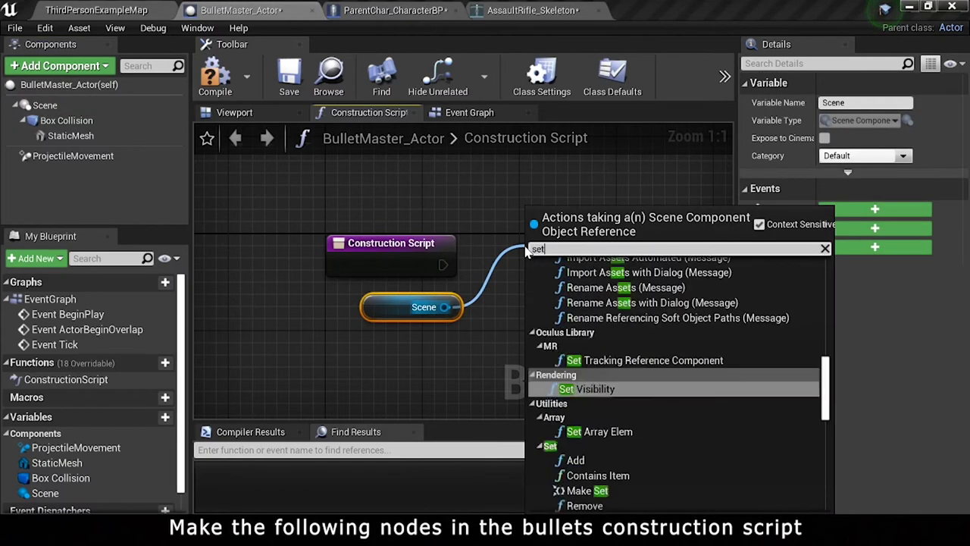
pyautogui.write(' scal')
pyautogui.click(611, 307)
pyautogui.moveTo(444, 265); pyautogui.dragTo(457, 270)
pyautogui.moveTo(592, 271); pyautogui.dragTo(602, 247)
# Step: Split New Scale and promote X to a Scale variable that also feeds Y and Z
pyautogui.rightClick(548, 307)
pyautogui.click(588, 317)
pyautogui.moveTo(545, 305); pyautogui.dragTo(520, 333)
pyautogui.click(557, 144)
pyautogui.write('cale')
pyautogui.press('Return')
pyautogui.moveTo(478, 230); pyautogui.dragTo(479, 175, button='right')
pyautogui.moveTo(479, 175)
pyautogui.mouseDown()
pyautogui.moveTo(466, 288)
pyautogui.moveTo(545, 271)
pyautogui.mouseUp()
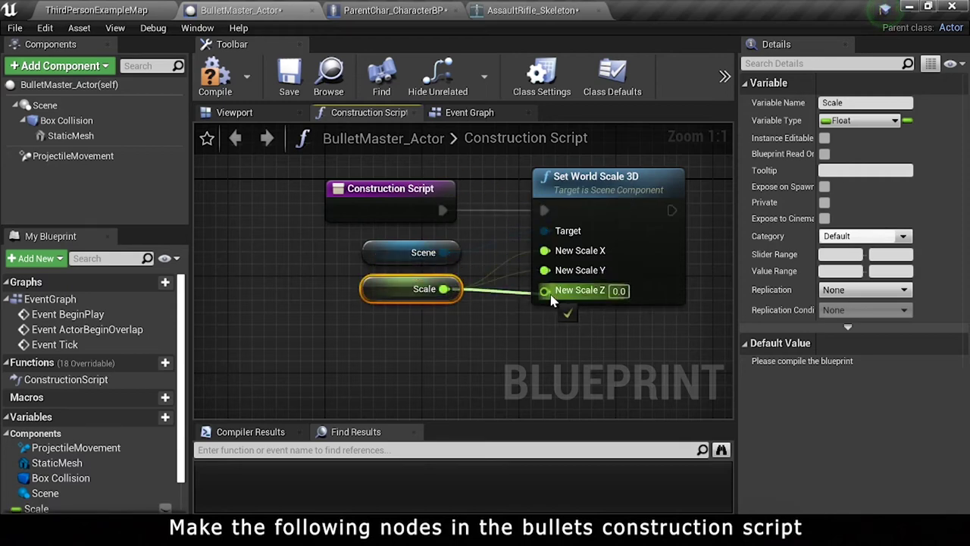
pyautogui.moveTo(445, 289); pyautogui.dragTo(545, 289)
# Step: Make Scale instance-editable and exposed on spawn, with a default value of 1
pyautogui.click(98, 505)
pyautogui.click(166, 485)
pyautogui.click(824, 186)
pyautogui.click(834, 363)
pyautogui.write('1')
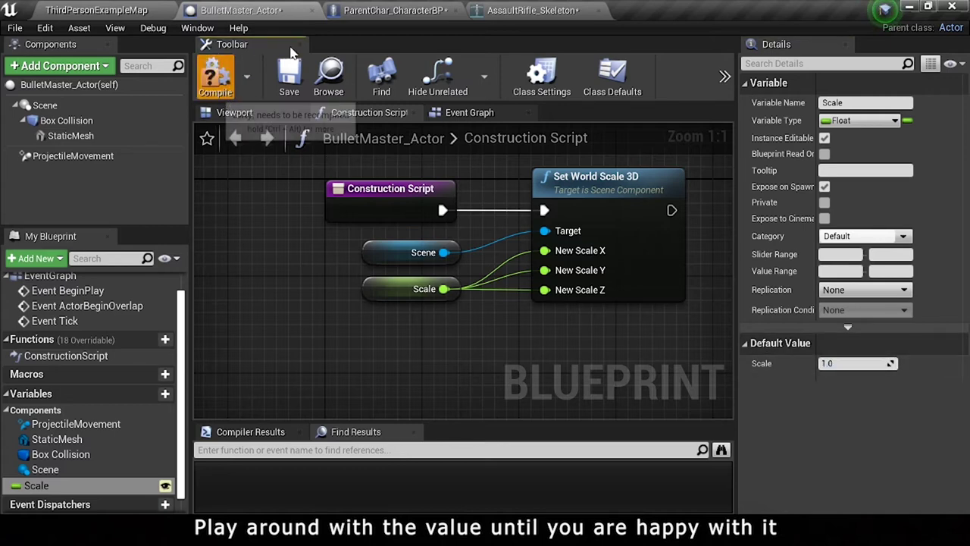
pyautogui.click(439, 10)
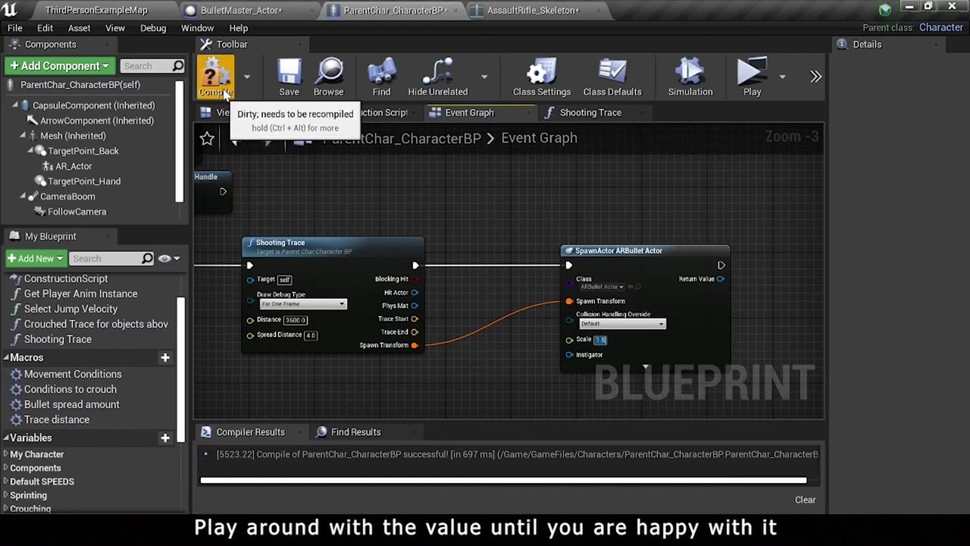
# Step: Test-aim the rifle in a standalone preview, then set the spawn Scale to 5.0
pyautogui.click(139, 9)
pyautogui.click(567, 77)
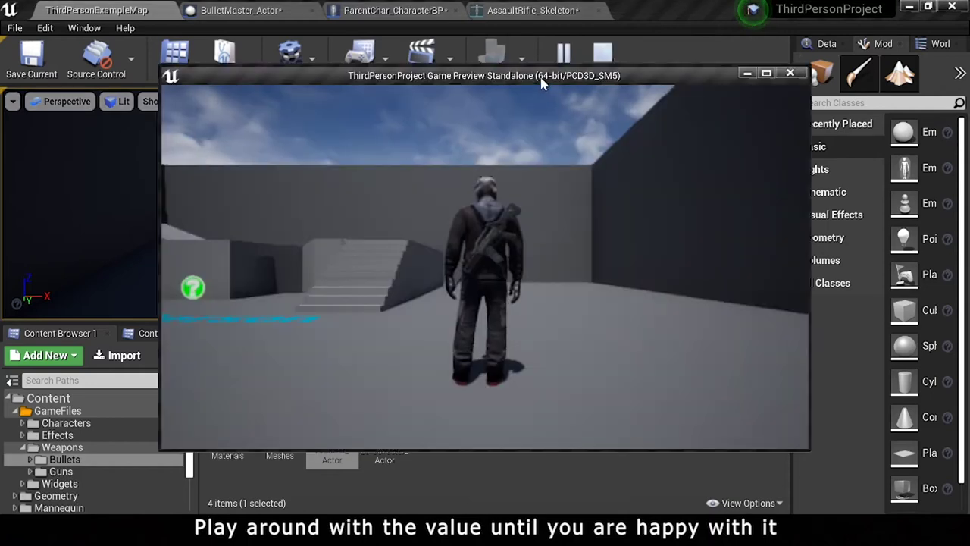
pyautogui.doubleClick(535, 76)
pyautogui.rightClick(486, 273)
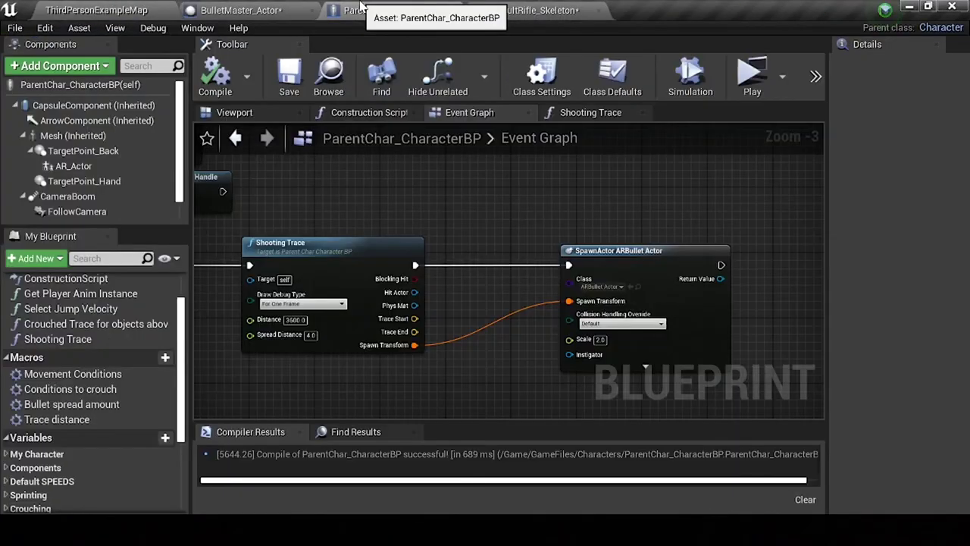
pyautogui.write('5')
pyautogui.press('Return')
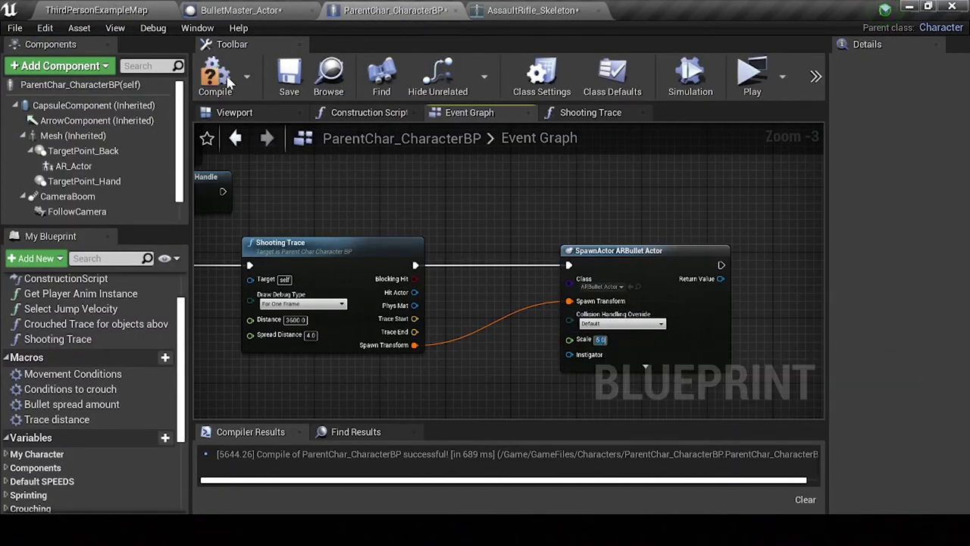
# Step: Set the bullet's ProjectileMovement Projectile Gravity to 0.1 and compile BulletMaster_Actor
pyautogui.click(231, 11)
pyautogui.click(73, 156)
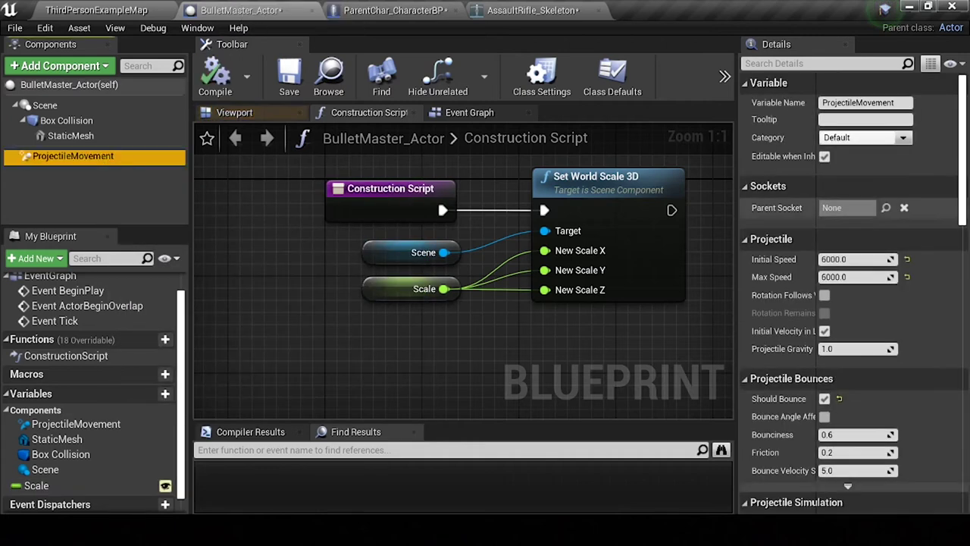
pyautogui.click(857, 349)
pyautogui.write('0')
pyautogui.press('Return')
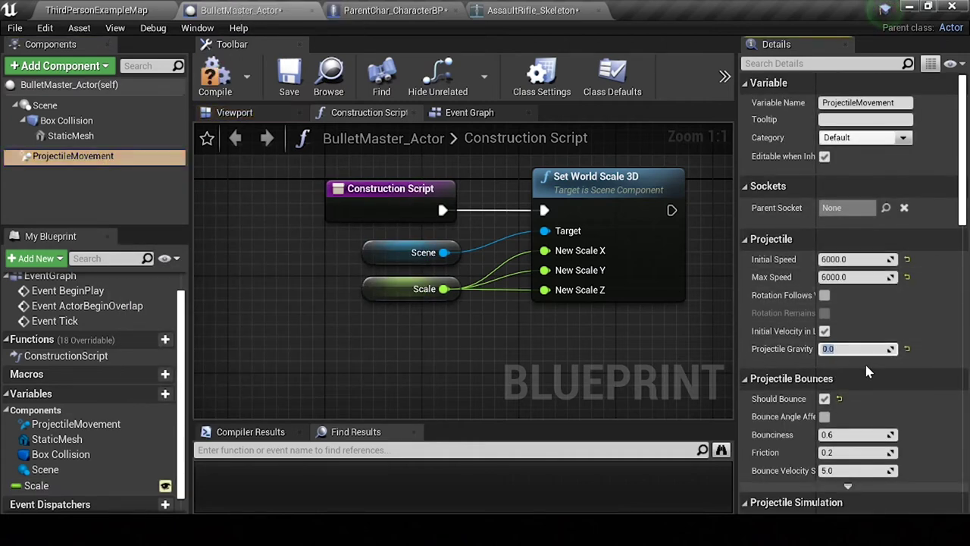
pyautogui.press('BackSpace')
pyautogui.press('BackSpace')
pyautogui.write('1')
pyautogui.press('Return')
pyautogui.click(214, 79)
pyautogui.click(171, 9)
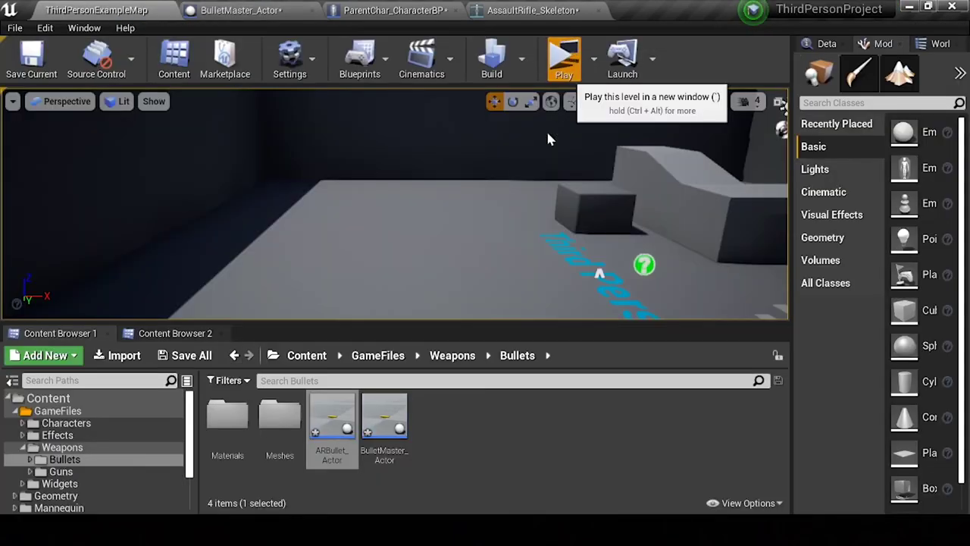
# Step: Walk, aim and fire the rifle in a standalone test, then stop and open the bullet Materials folder
pyautogui.click(573, 57)
pyautogui.doubleClick(514, 79)
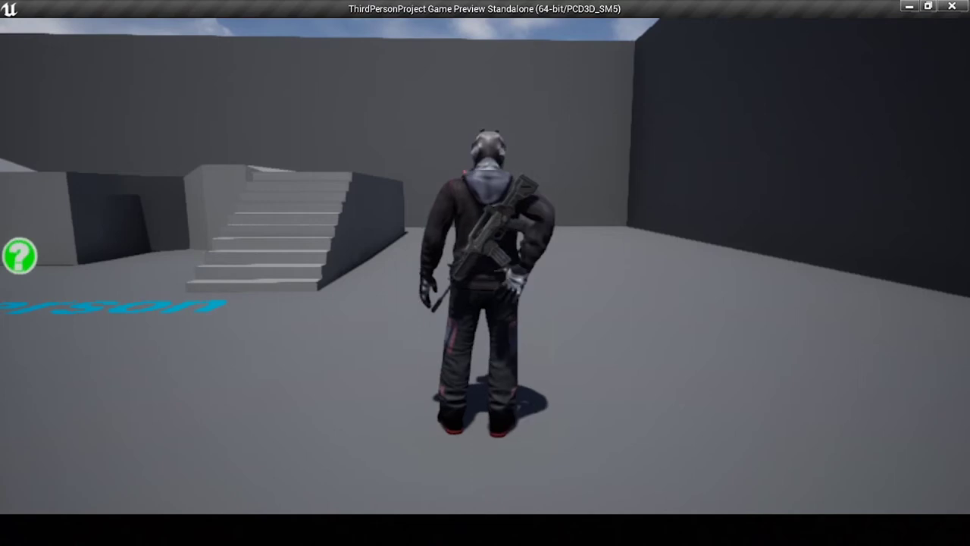
pyautogui.press('w')
pyautogui.rightClick(485, 266)
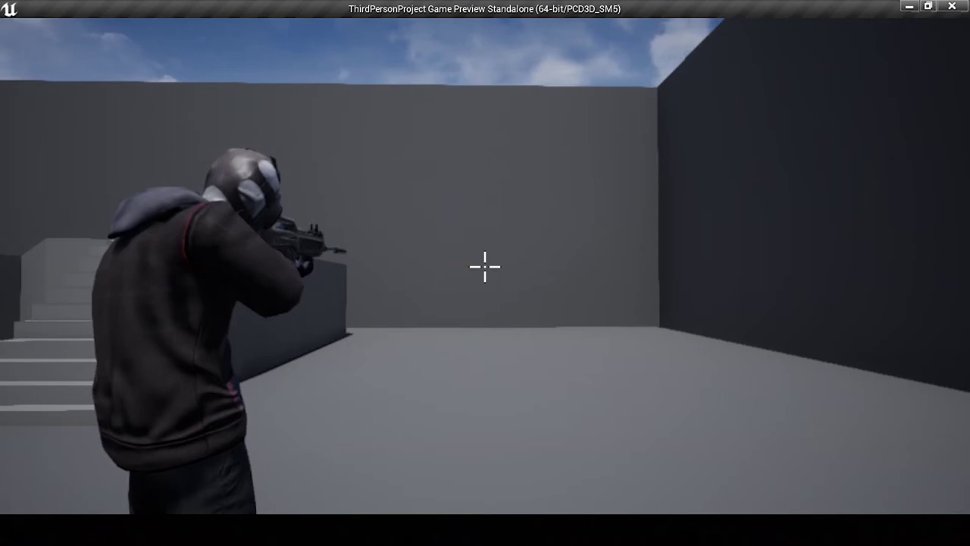
pyautogui.click(486, 266)
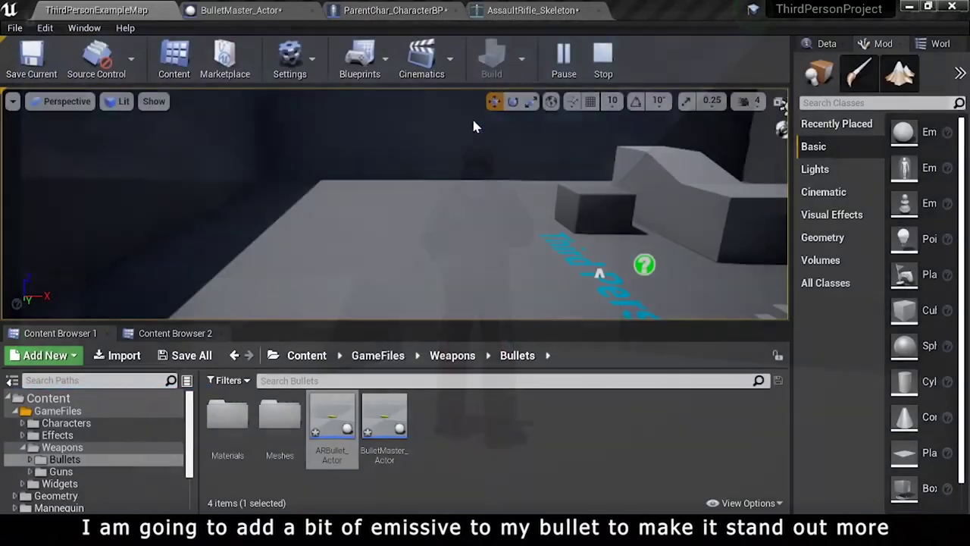
pyautogui.press('Escape')
pyautogui.doubleClick(227, 417)
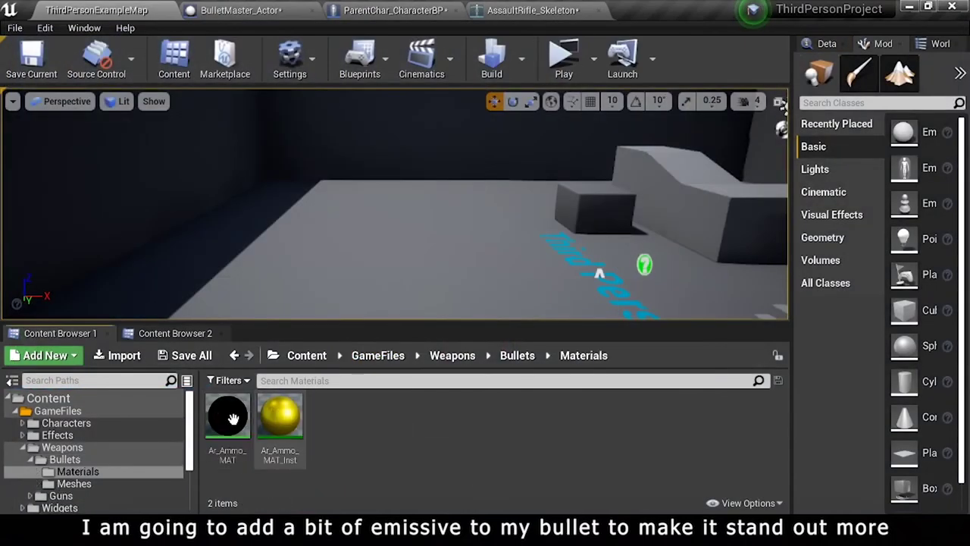
# Step: In Ar_Ammo_MAT, add an Emissive scalar parameter with default 1, wired to Emissive Color
pyautogui.doubleClick(229, 419)
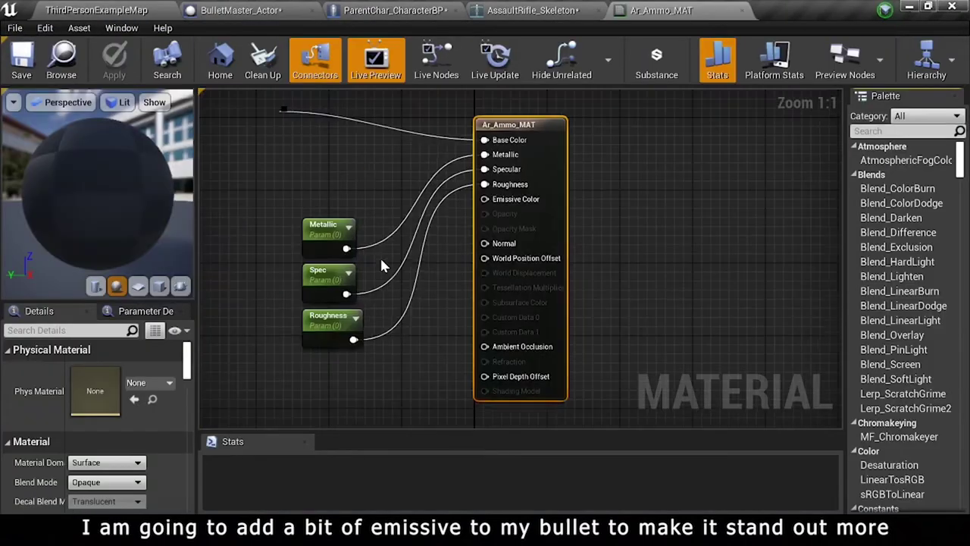
pyautogui.click(347, 340)
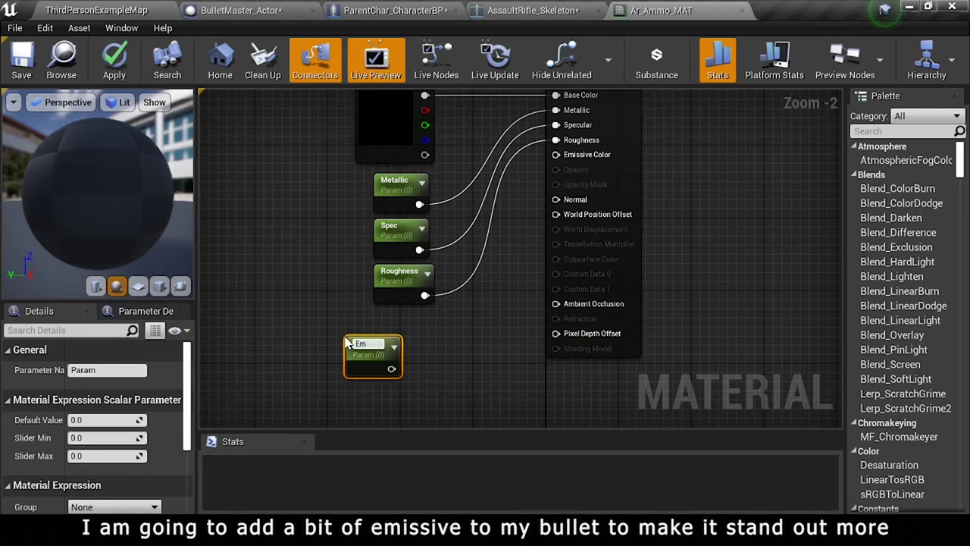
pyautogui.moveTo(392, 368); pyautogui.dragTo(533, 238)
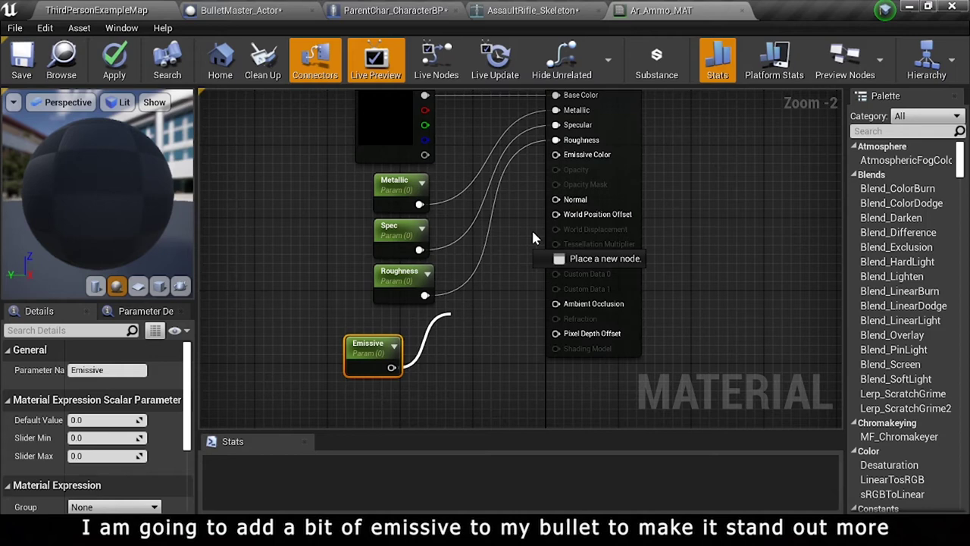
pyautogui.moveTo(533, 238); pyautogui.dragTo(555, 154)
pyautogui.moveTo(368, 345); pyautogui.dragTo(396, 327)
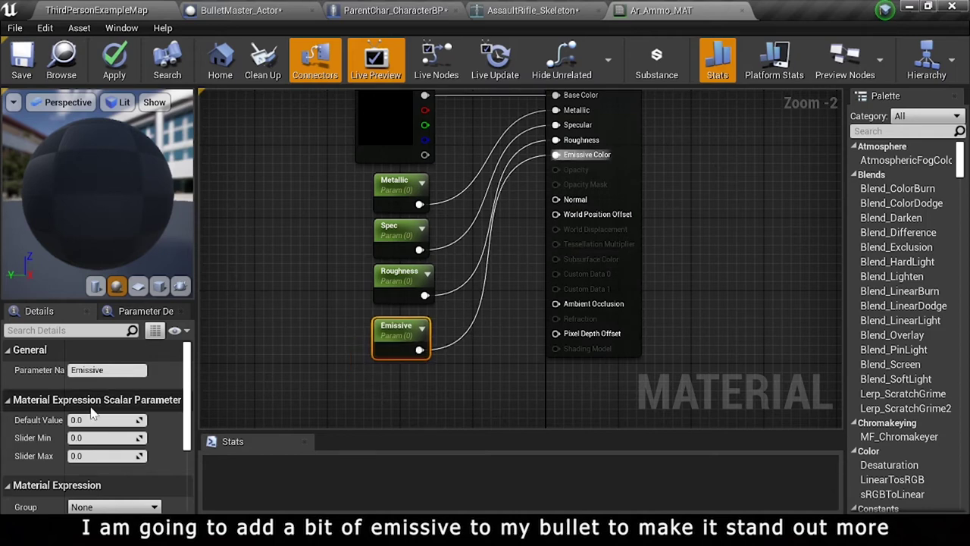
pyautogui.click(91, 419)
pyautogui.write('1')
pyautogui.press('Return')
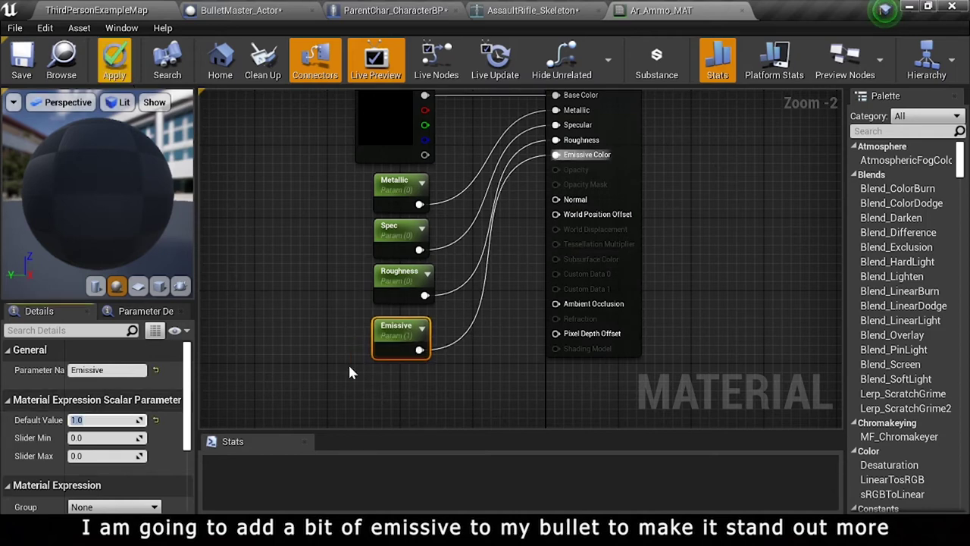
pyautogui.click(454, 193)
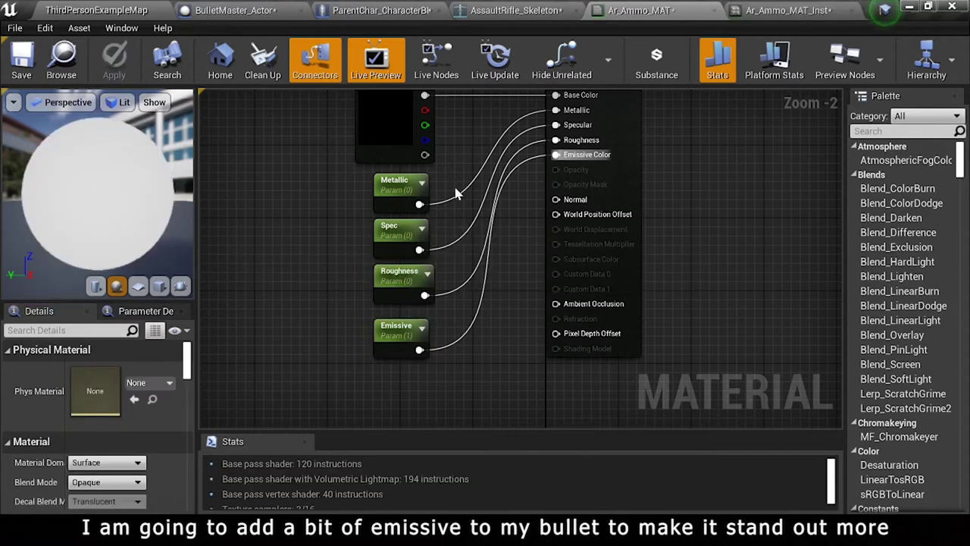
# Step: Multiply Emissive by Colour into Emissive Color, then close the material and inspect its instance
pyautogui.click(504, 301)
pyautogui.moveTo(419, 349)
pyautogui.mouseDown()
pyautogui.moveTo(500, 304)
pyautogui.moveTo(425, 125)
pyautogui.mouseUp()
pyautogui.moveTo(524, 336); pyautogui.dragTo(588, 186)
pyautogui.moveTo(612, 217); pyautogui.dragTo(729, 216)
pyautogui.moveTo(497, 339); pyautogui.dragTo(582, 334)
pyautogui.moveTo(512, 319); pyautogui.dragTo(580, 319)
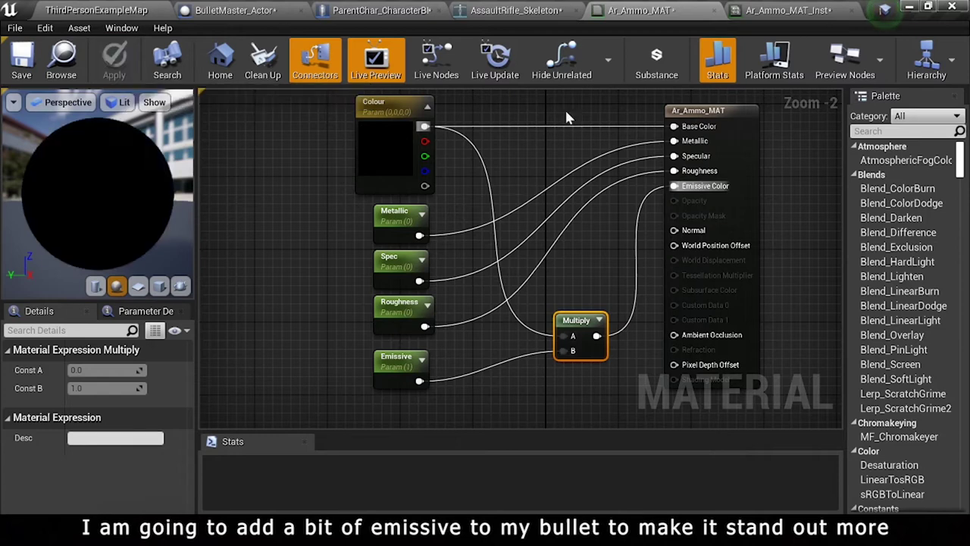
pyautogui.click(711, 10)
pyautogui.click(691, 10)
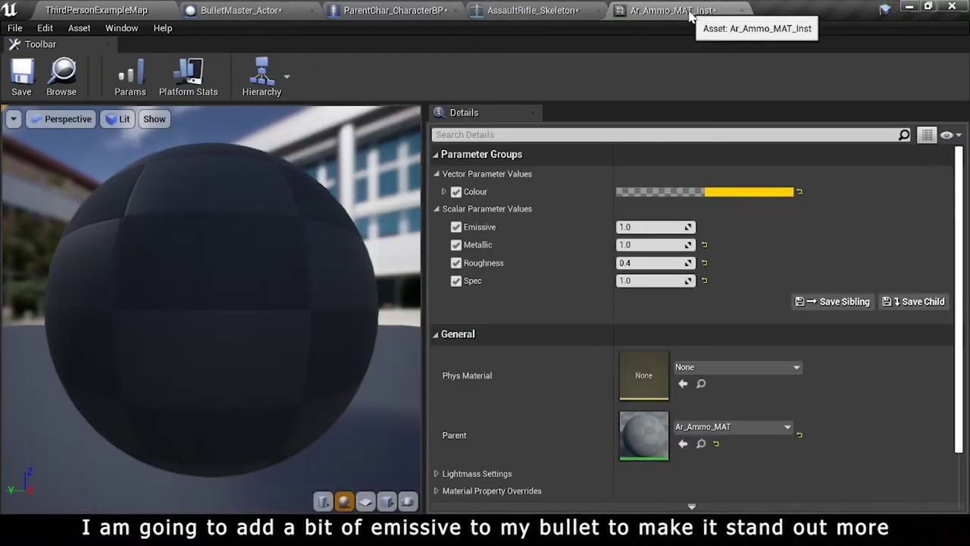
pyautogui.moveTo(329, 167); pyautogui.dragTo(333, 136)
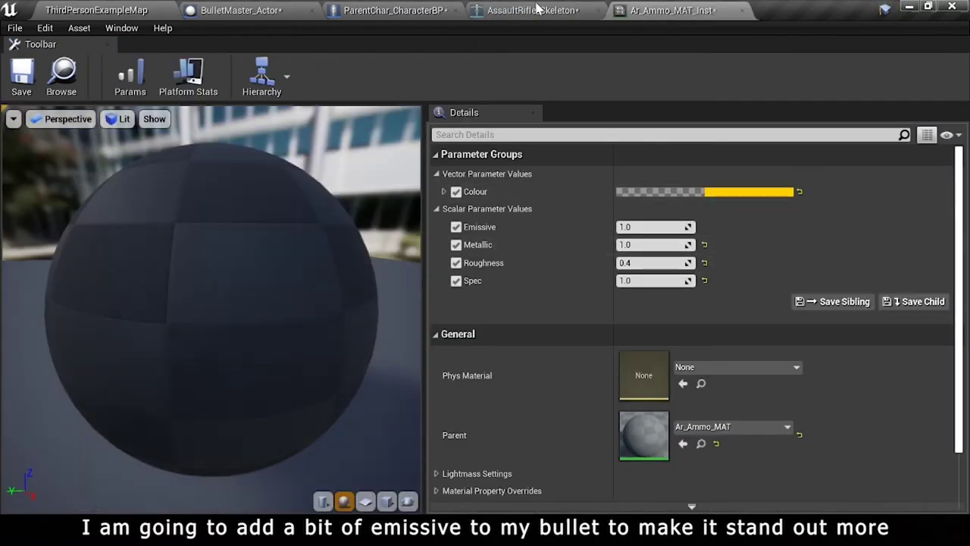
pyautogui.click(417, 7)
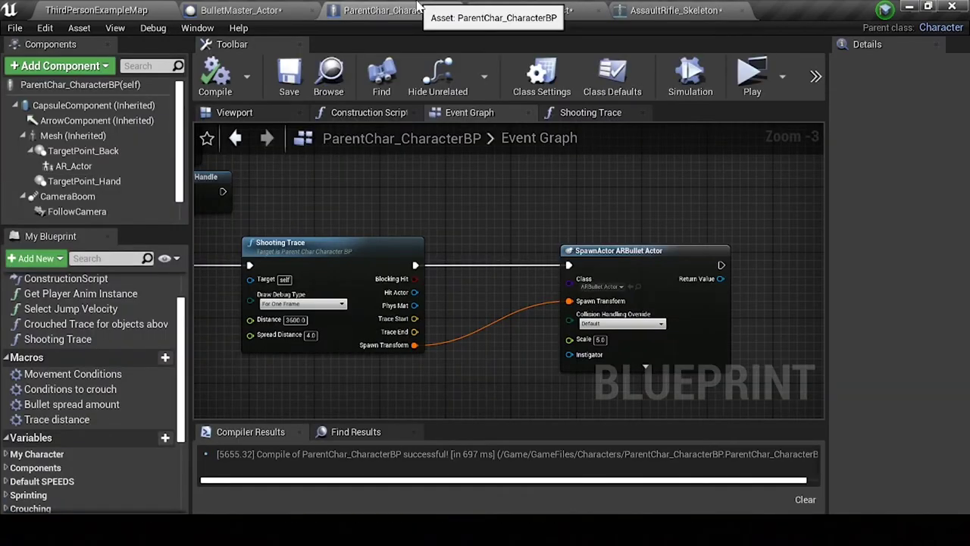
# Step: Import FiringAnimation into the Weapons folder using AssaultRifle_Skeleton
pyautogui.click(515, 10)
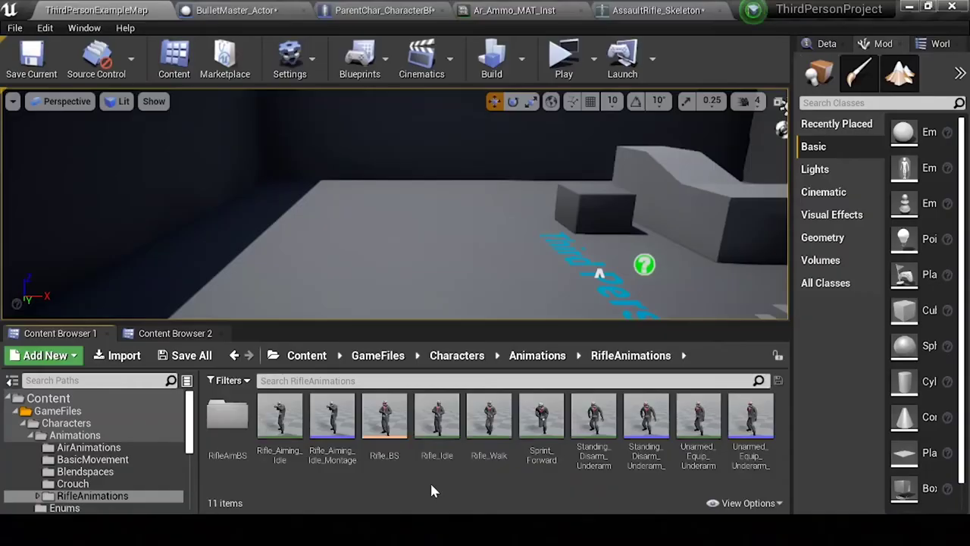
pyautogui.click(66, 423)
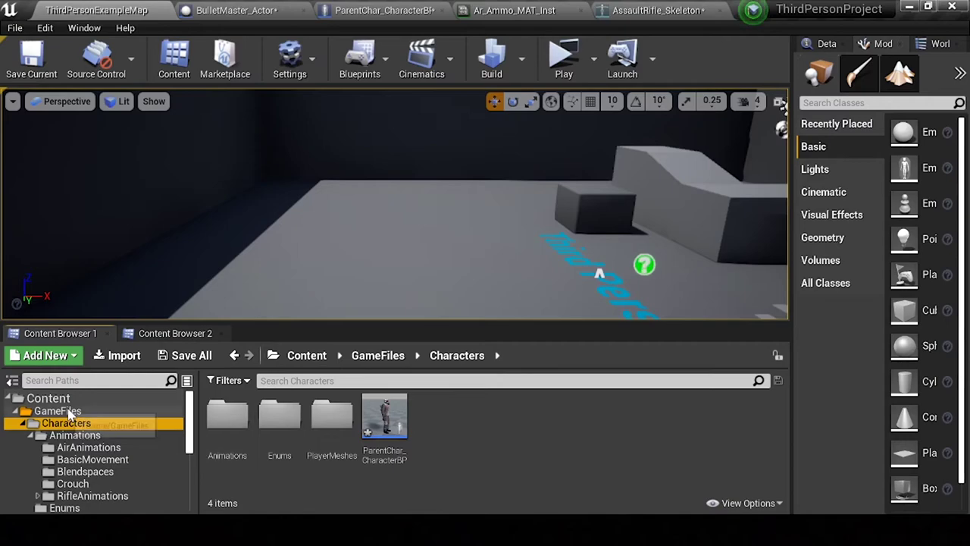
pyautogui.click(57, 410)
pyautogui.doubleClick(334, 443)
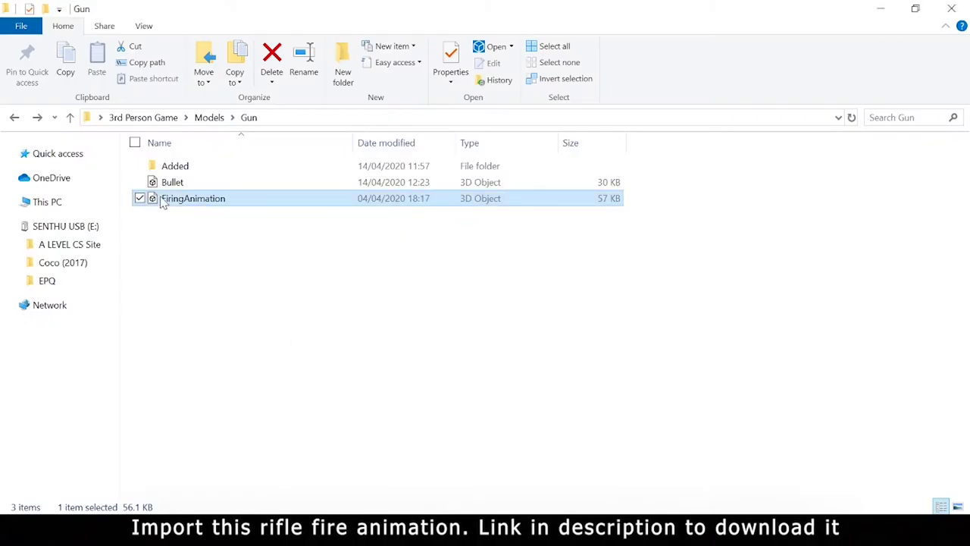
pyautogui.moveTo(163, 202); pyautogui.dragTo(455, 498)
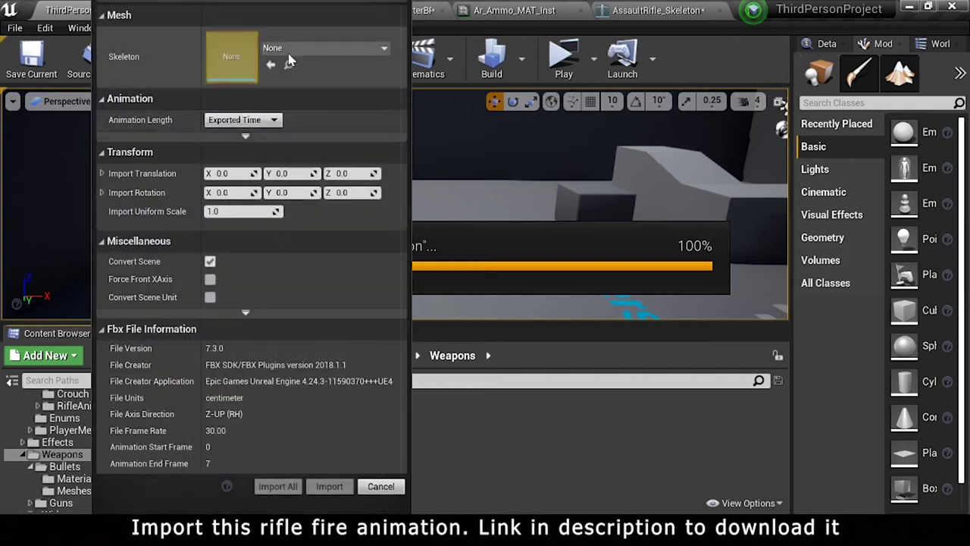
pyautogui.click(267, 50)
pyautogui.click(317, 163)
pyautogui.click(329, 486)
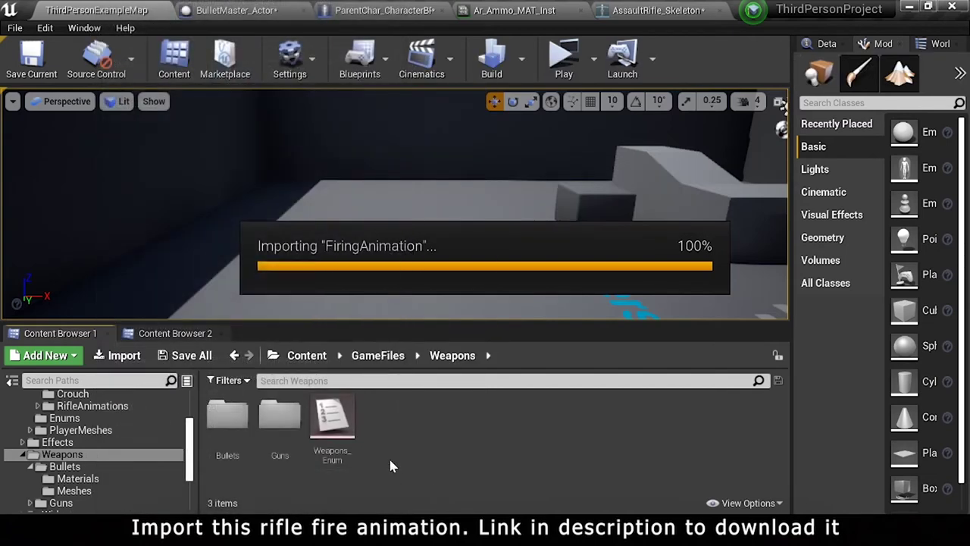
pyautogui.click(483, 417)
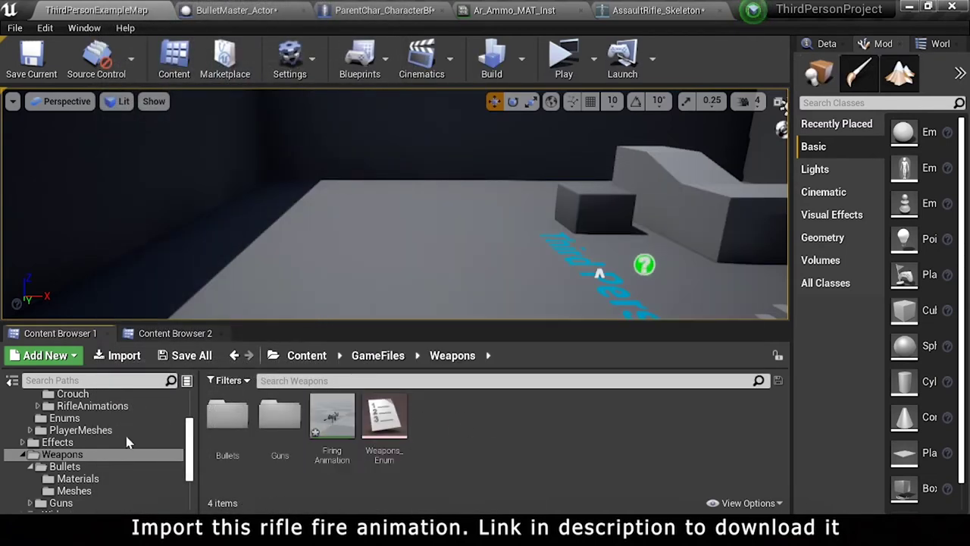
# Step: Create an Animations folder in Weapons and move FiringAnimation into it
pyautogui.click(64, 466)
pyautogui.click(62, 455)
pyautogui.rightClick(440, 394)
pyautogui.click(491, 27)
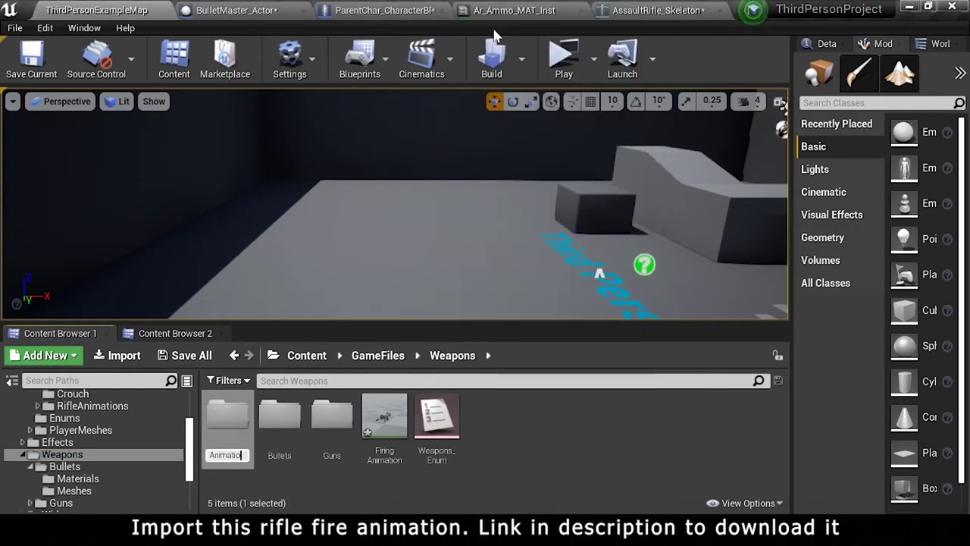
pyautogui.write('ns')
pyautogui.press('Return')
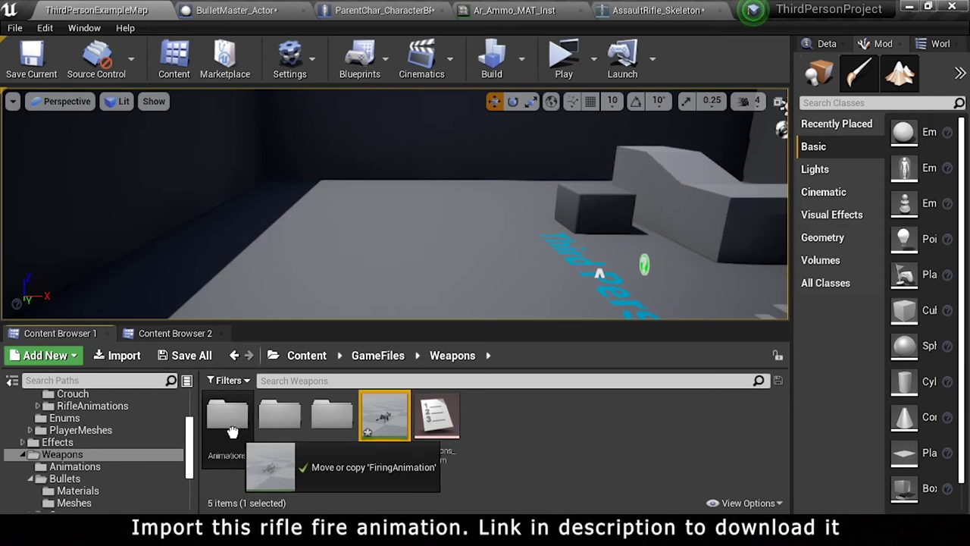
pyautogui.moveTo(402, 430); pyautogui.dragTo(227, 413)
pyautogui.click(250, 392)
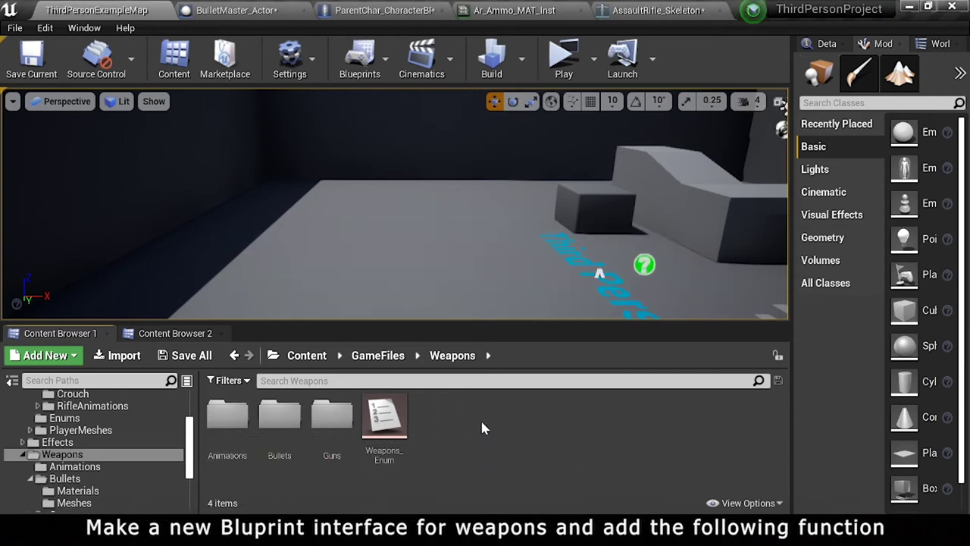
# Step: Create a Blueprint Interface named Weapon_BPI in the Weapons folder
pyautogui.rightClick(482, 418)
pyautogui.moveTo(523, 361)
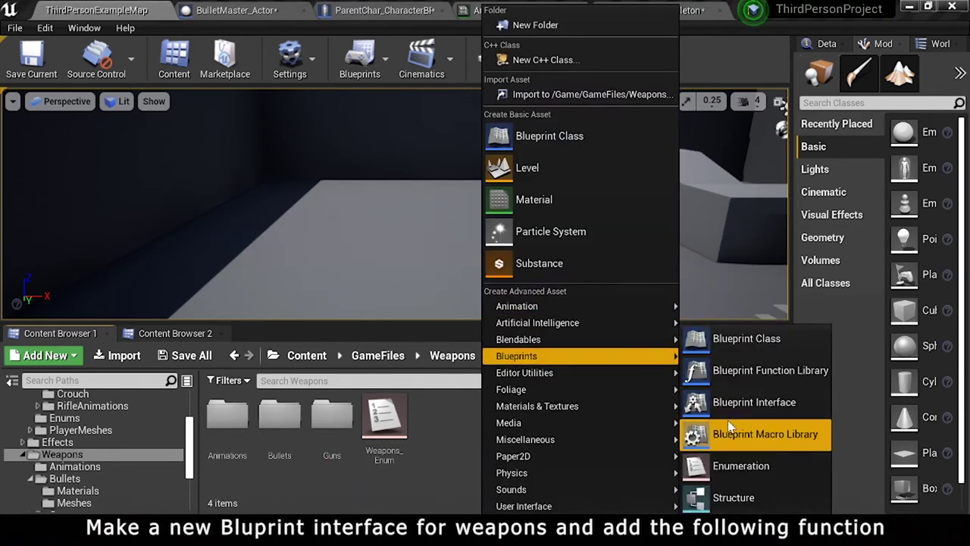
pyautogui.click(739, 400)
pyautogui.write('Weapon_')
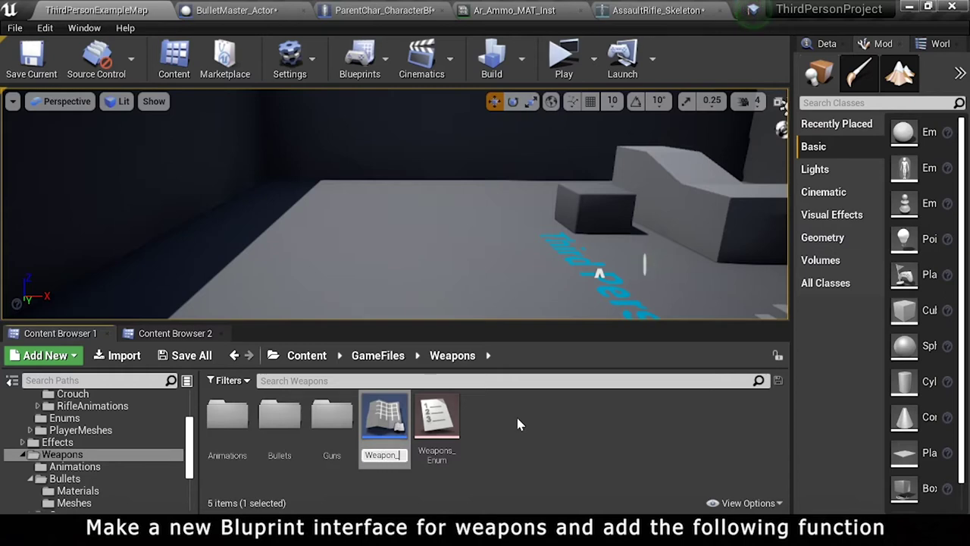
pyautogui.write('BPI')
pyautogui.press('Return')
# Step: Name Weapon_BPI's function 'Play shoot animation' and compile the interface
pyautogui.doubleClick(430, 410)
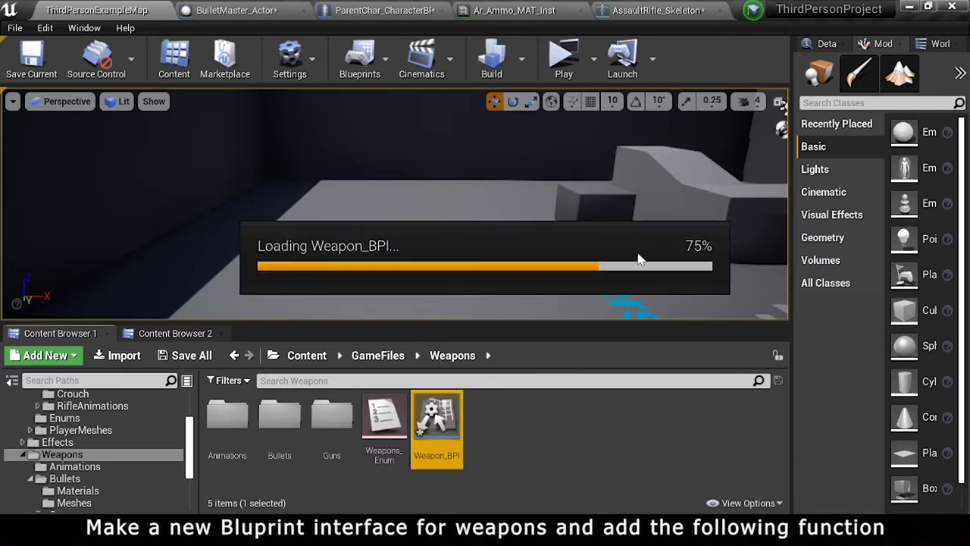
pyautogui.write('Play s')
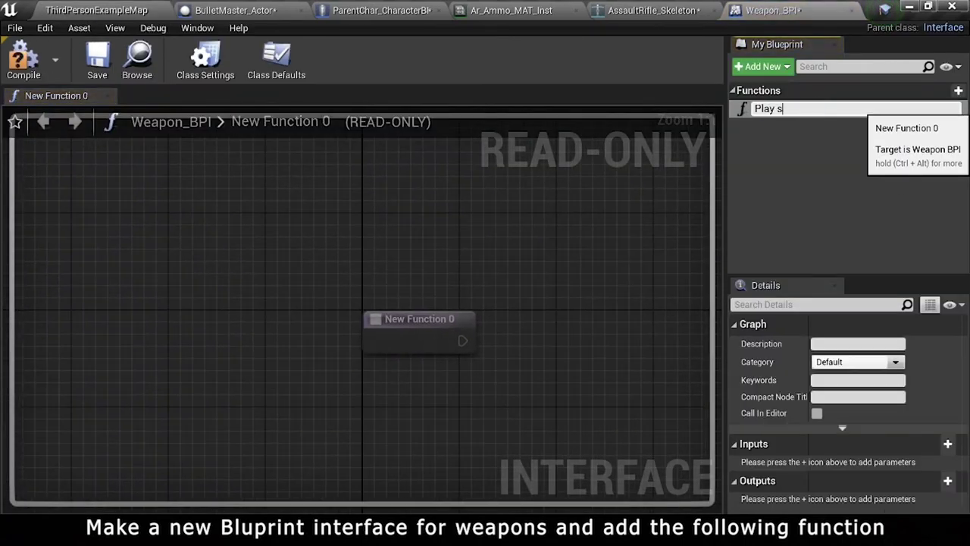
pyautogui.write('ion')
pyautogui.press('Return')
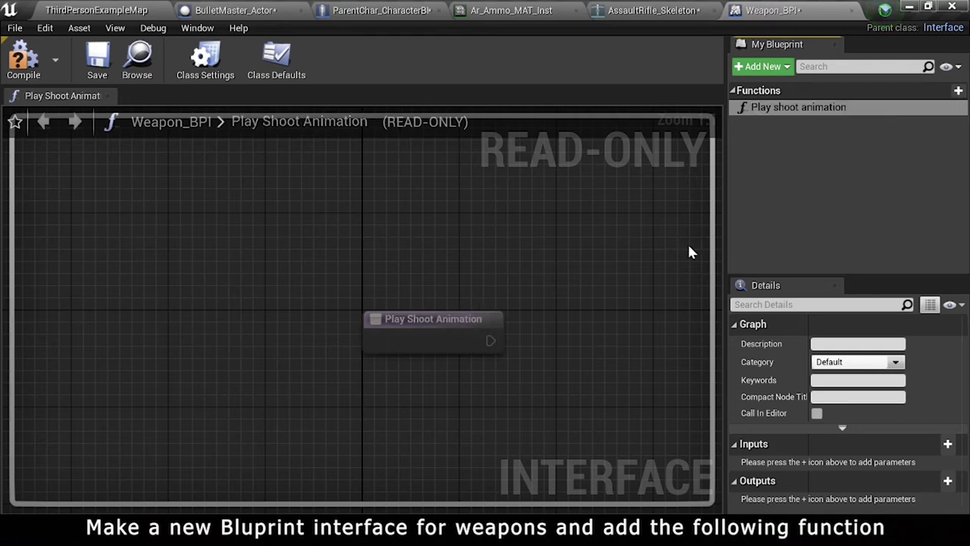
pyautogui.click(30, 80)
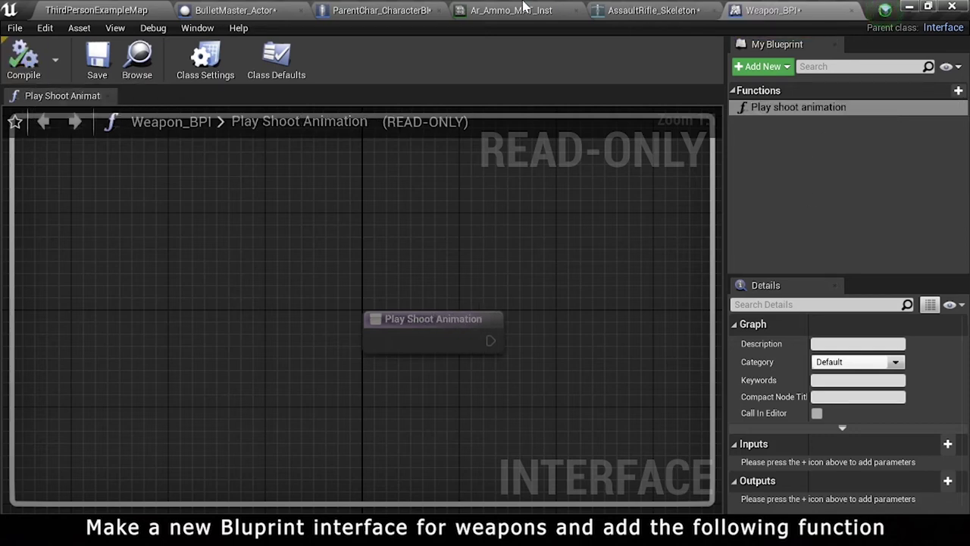
pyautogui.click(144, 7)
pyautogui.click(328, 414)
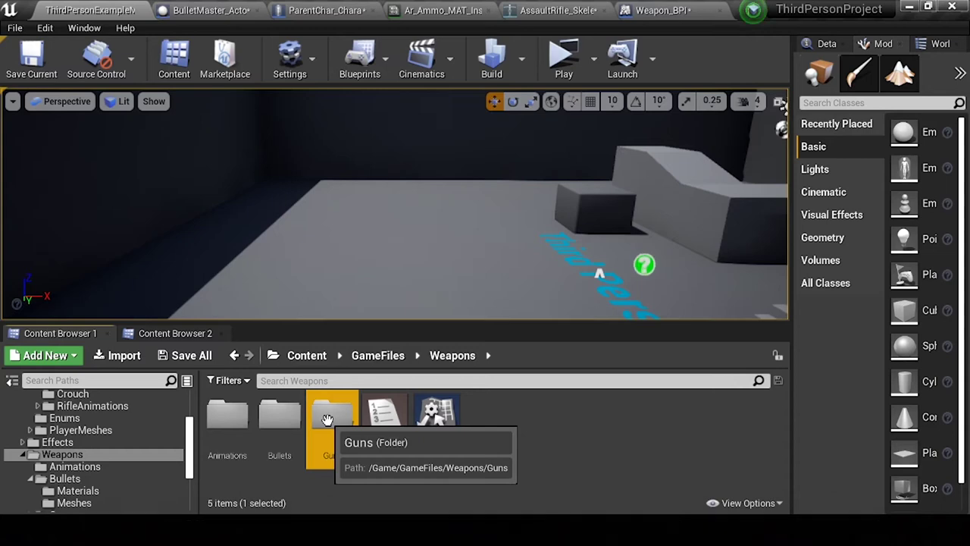
# Step: In Guns, create a child blueprint of the weapon master named AR_Child
pyautogui.doubleClick(327, 413)
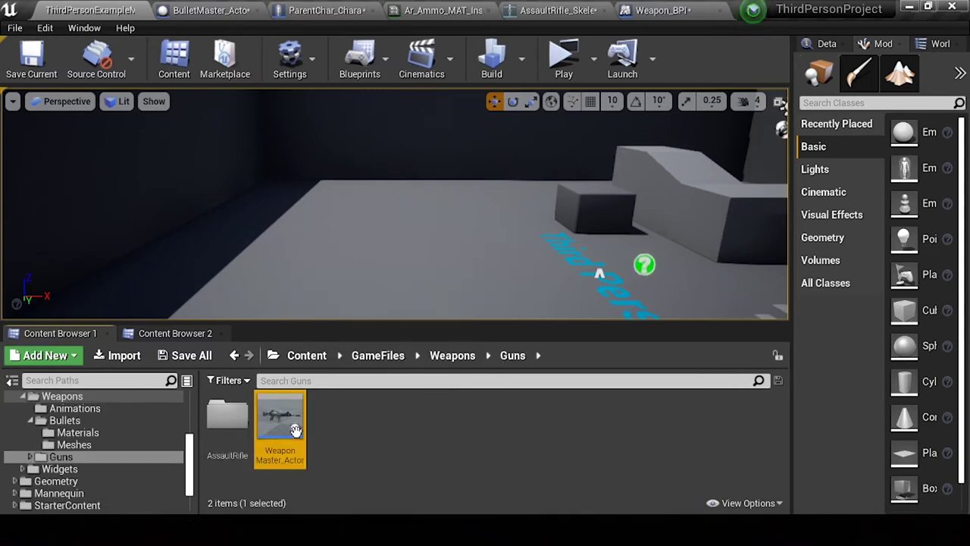
pyautogui.rightClick(295, 426)
pyautogui.click(357, 71)
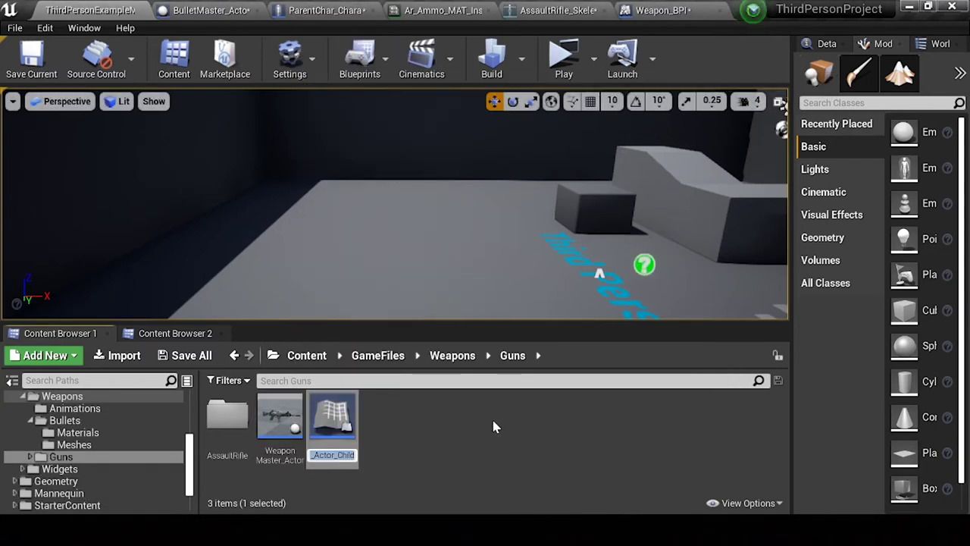
pyautogui.write('_Child')
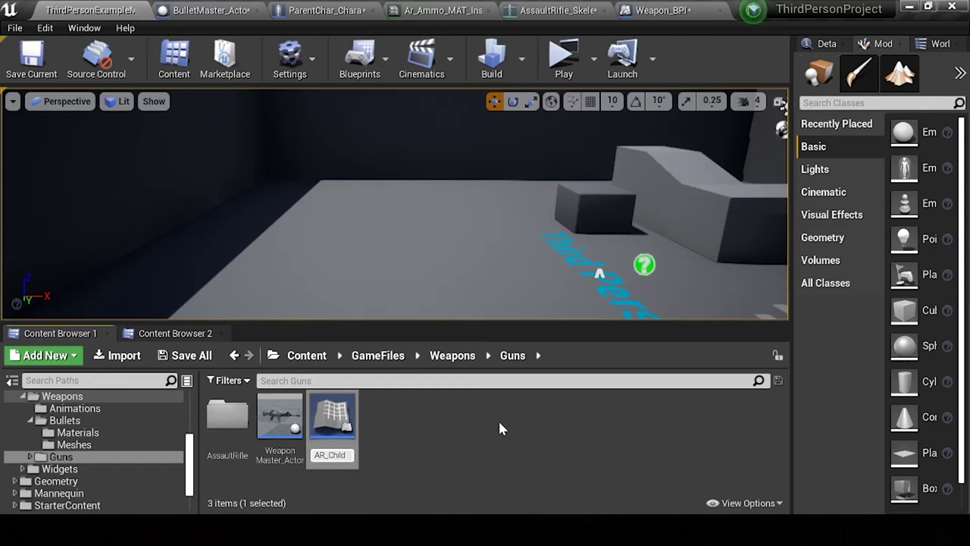
pyautogui.press('Return')
# Step: Set the character's AR_Actor Child Actor Class to AR_Child
pyautogui.click(334, 11)
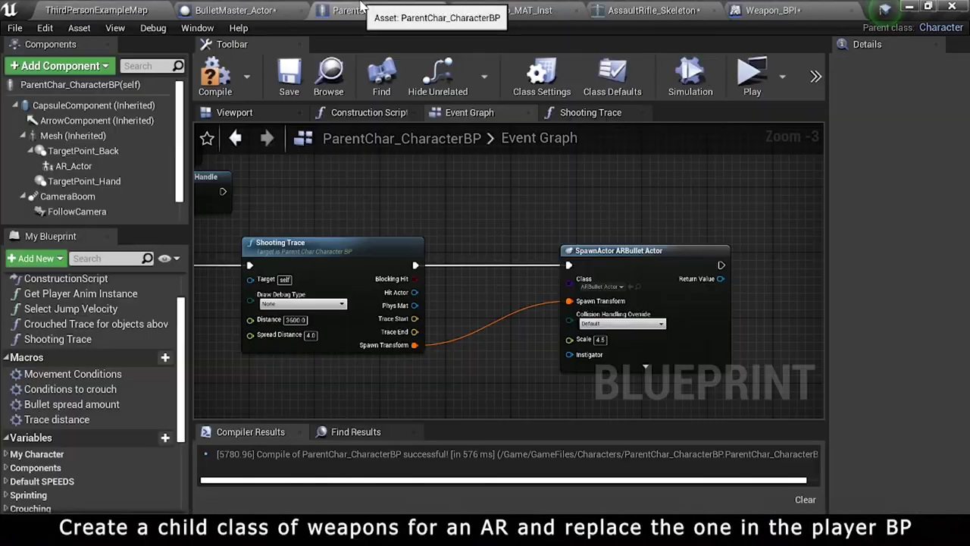
pyautogui.click(241, 113)
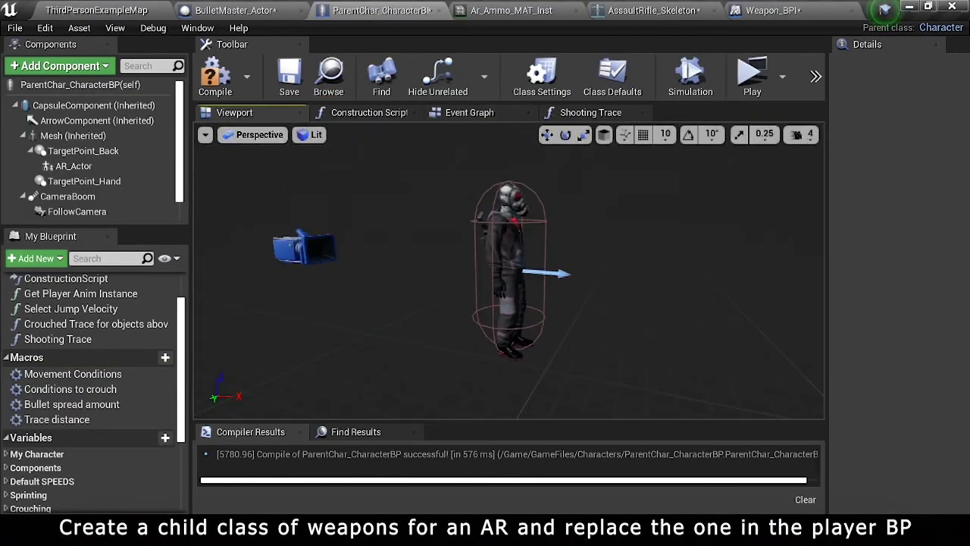
pyautogui.click(73, 166)
pyautogui.keyDown('alt'); pyautogui.moveTo(489, 231); pyautogui.dragTo(762, 295); pyautogui.keyUp('alt')
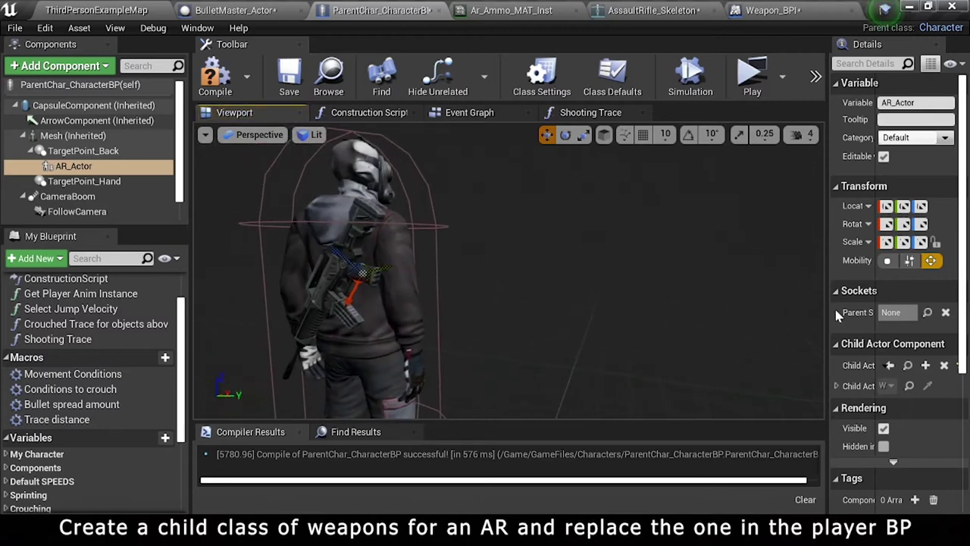
pyautogui.moveTo(786, 382); pyautogui.dragTo(647, 383)
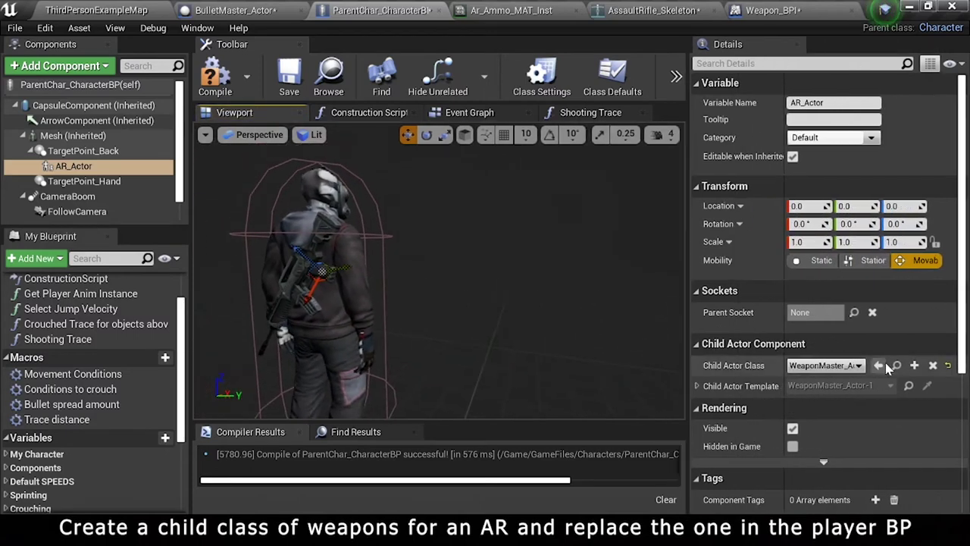
pyautogui.click(846, 366)
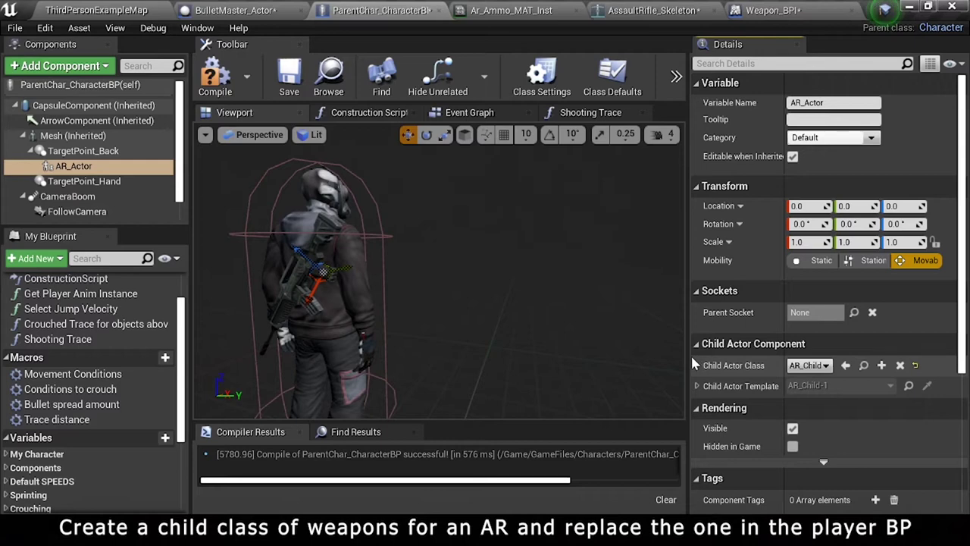
pyautogui.moveTo(689, 360); pyautogui.dragTo(777, 360)
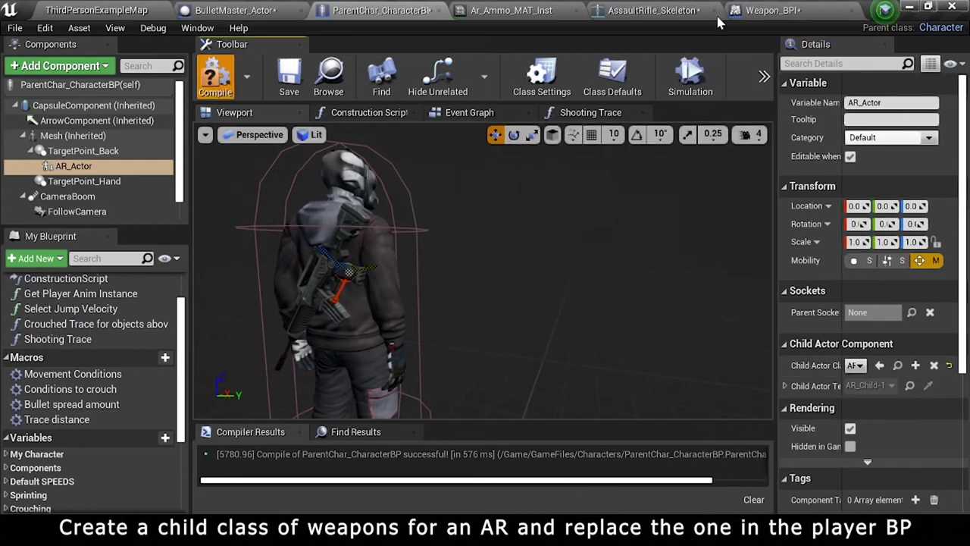
pyautogui.click(97, 10)
pyautogui.doubleClick(287, 419)
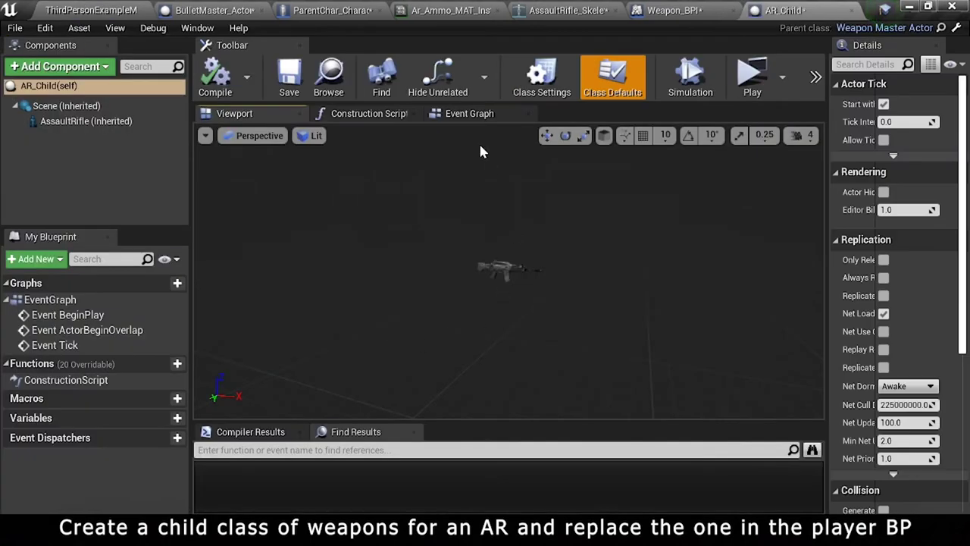
# Step: Add Weapon_BPI to AR_Child's implemented interfaces in Class Settings
pyautogui.click(474, 113)
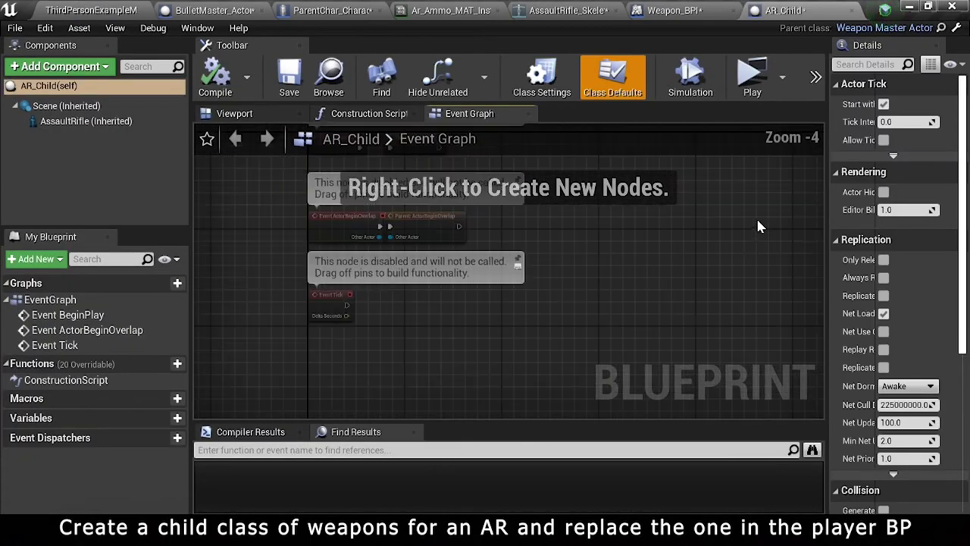
pyautogui.moveTo(827, 232); pyautogui.dragTo(762, 237)
pyautogui.click(541, 80)
pyautogui.click(932, 339)
pyautogui.write('wea')
pyautogui.click(746, 381)
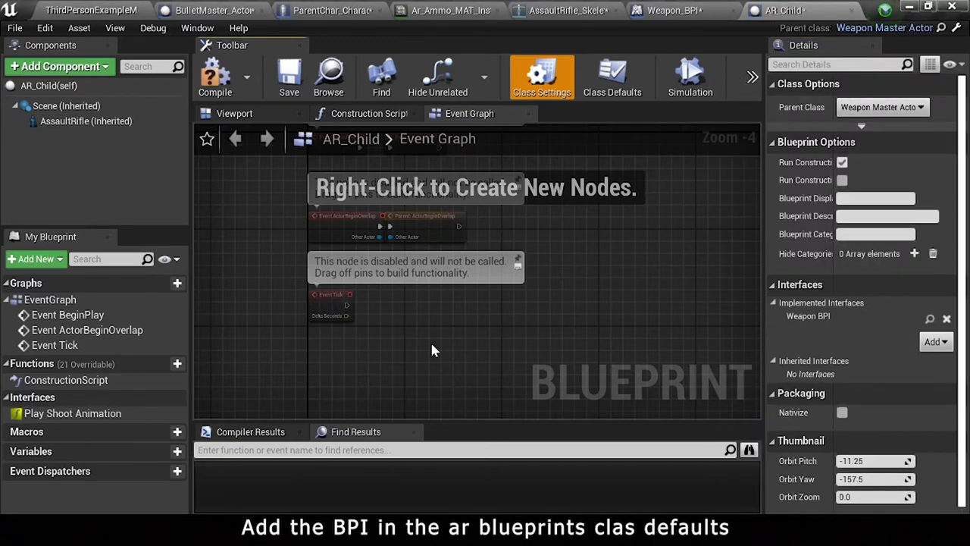
# Step: Search the graph actions for the interface event, then check the Weapon_BPI interface
pyautogui.rightClick(352, 325)
pyautogui.write('even')
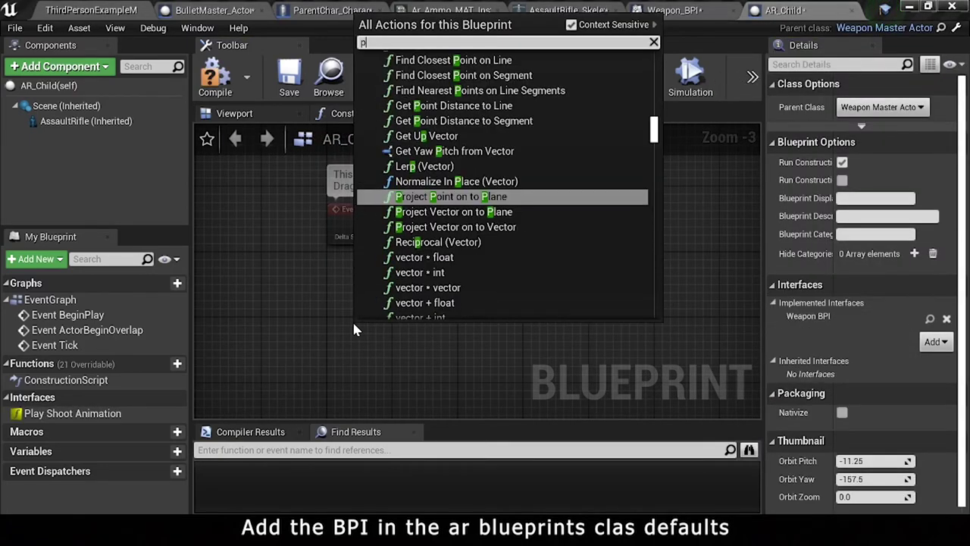
pyautogui.write('t play wi')
pyautogui.press('BackSpace')
pyautogui.press('BackSpace')
pyautogui.press('BackSpace')
pyautogui.write('reload')
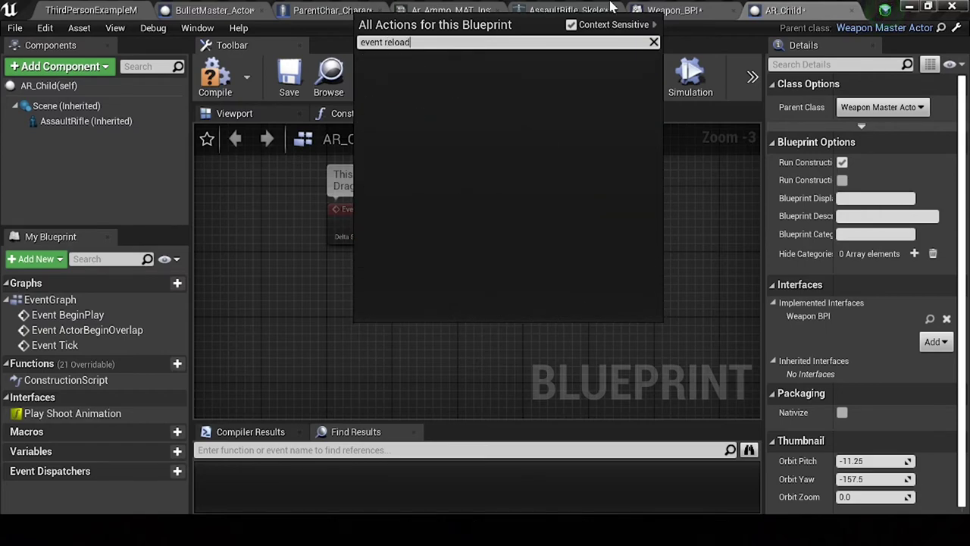
pyautogui.click(295, 213)
pyautogui.click(674, 10)
pyautogui.click(783, 10)
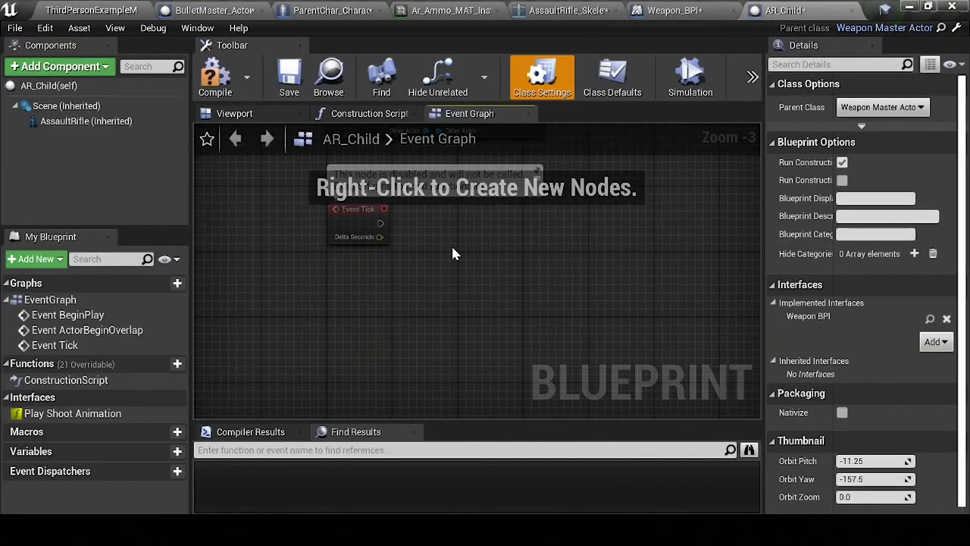
# Step: Try adding the Play Shoot Animation entry, delete the wrong message node, and compile
pyautogui.rightClick(379, 285)
pyautogui.write('event play sho')
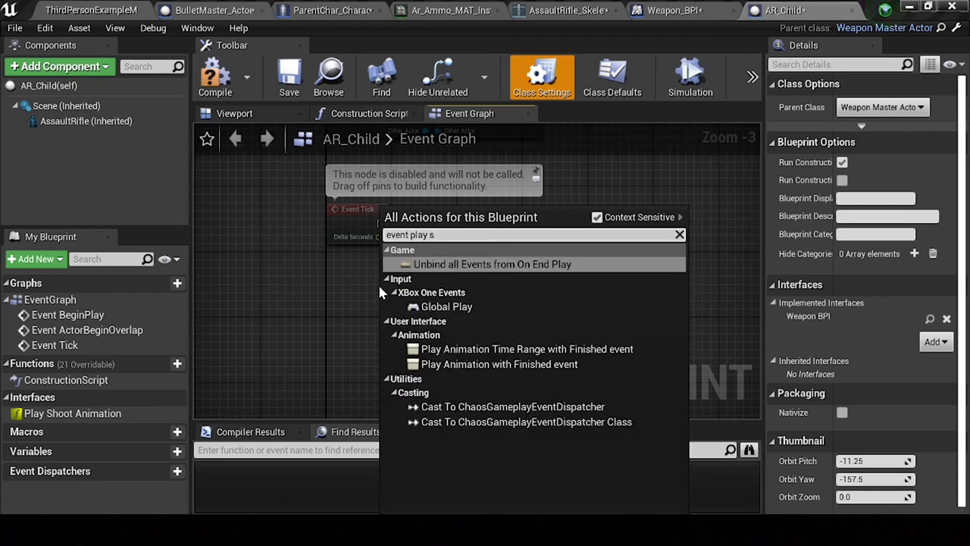
pyautogui.hotkey('ctrl', 'a')
pyautogui.write('play shoot')
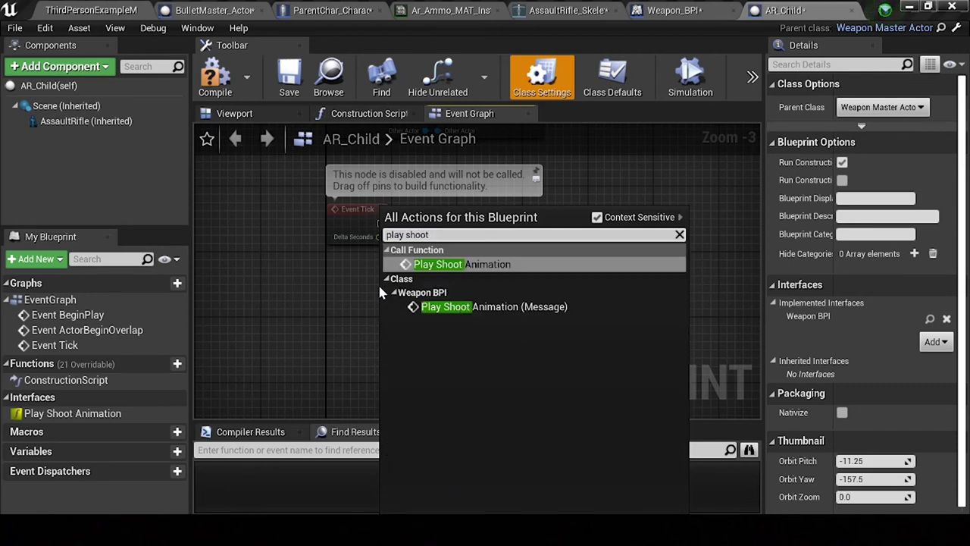
pyautogui.press('Down')
pyautogui.press('Return')
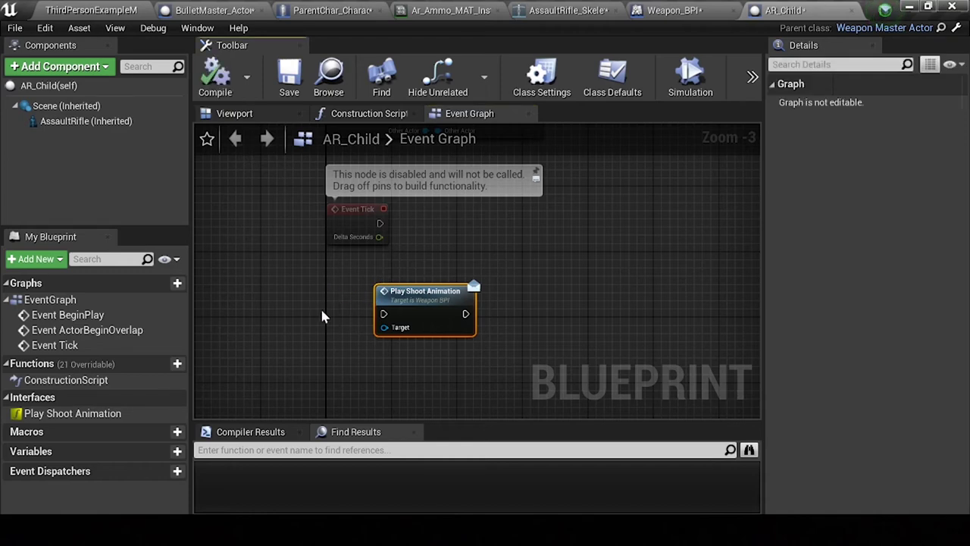
pyautogui.press('Delete')
pyautogui.click(209, 91)
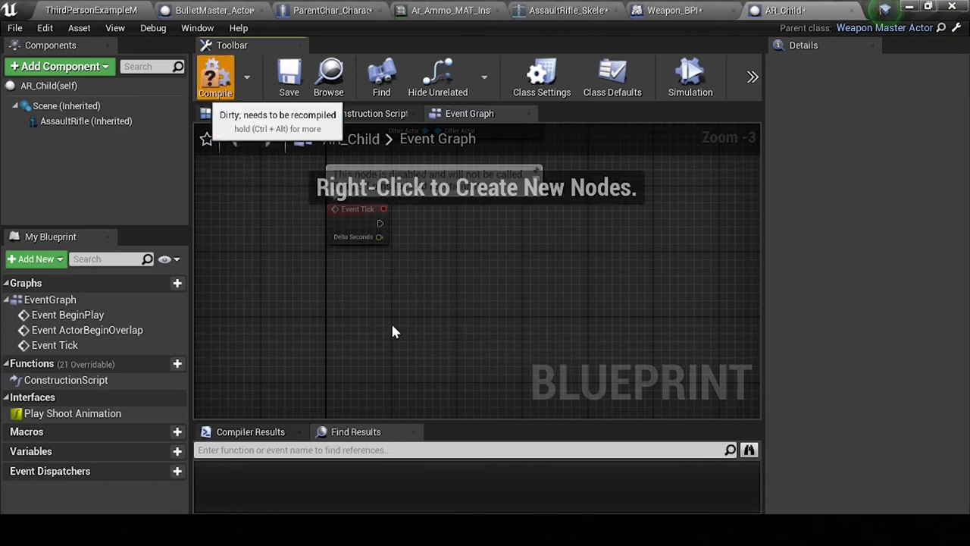
# Step: Add Event Play Shoot Animation and an Assault Rifle reference, searching 'play animation' from its wire
pyautogui.rightClick(376, 329)
pyautogui.write('event play shoto')
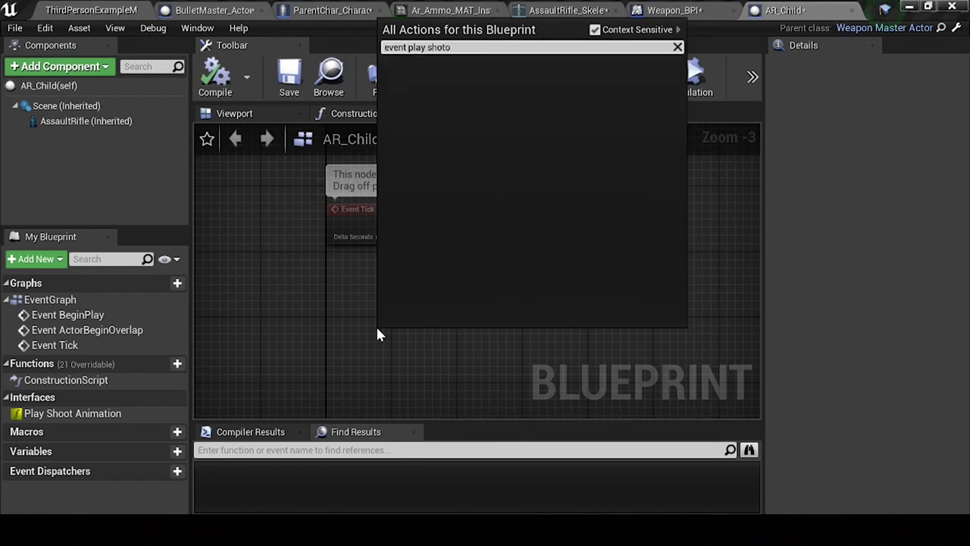
pyautogui.press('BackSpace')
pyautogui.press('Return')
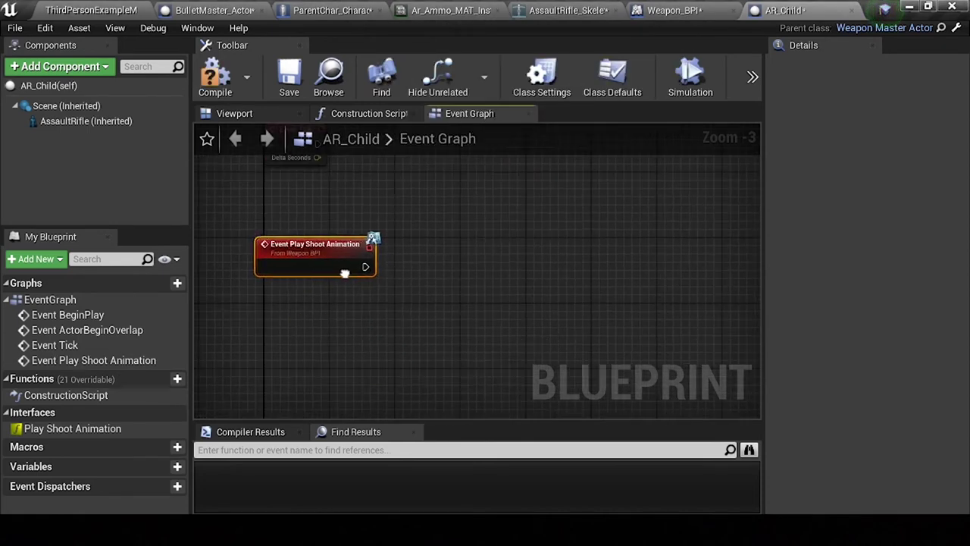
pyautogui.moveTo(86, 121); pyautogui.dragTo(345, 322)
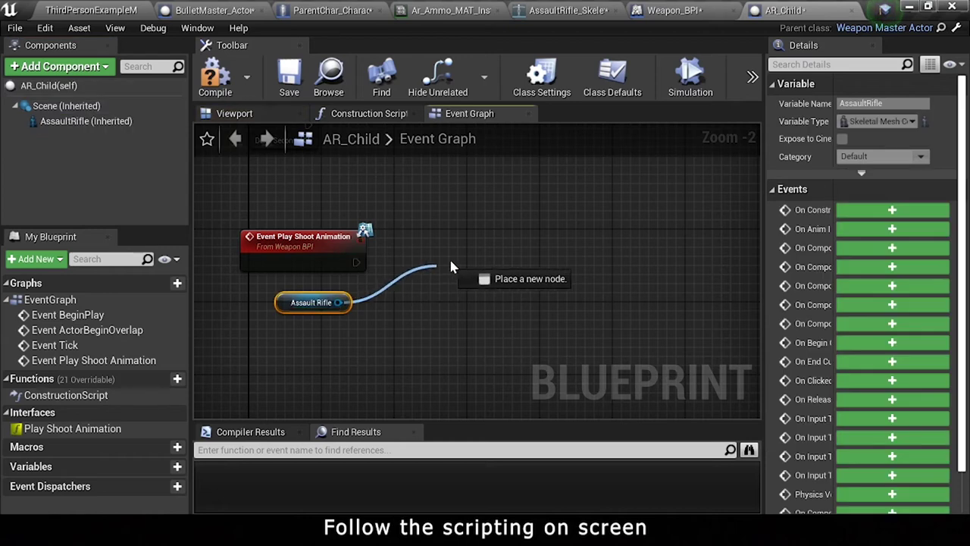
pyautogui.moveTo(452, 267); pyautogui.dragTo(453, 265)
pyautogui.write('play animation')
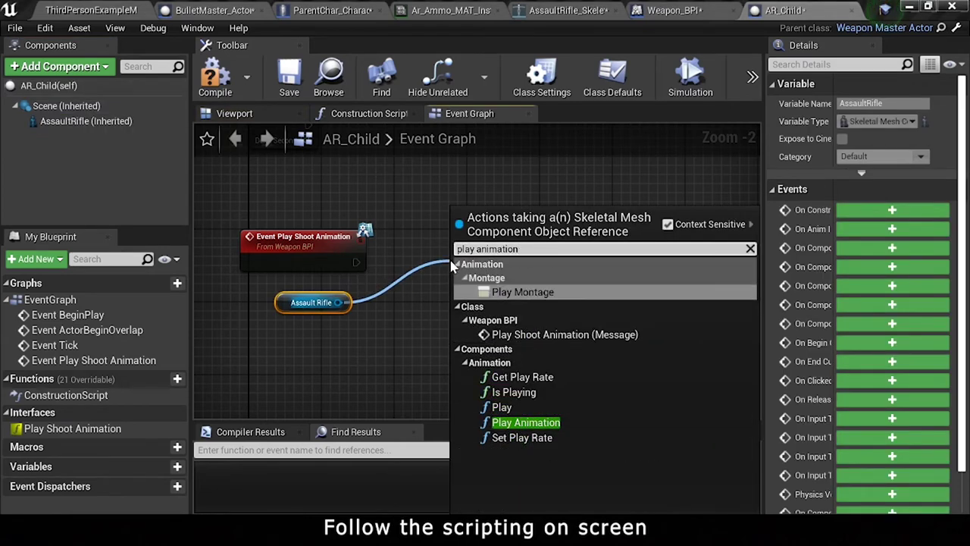
# Step: Add a Play Animation node on the Assault Rifle, wired from Event Play Shoot Animation
pyautogui.click(526, 422)
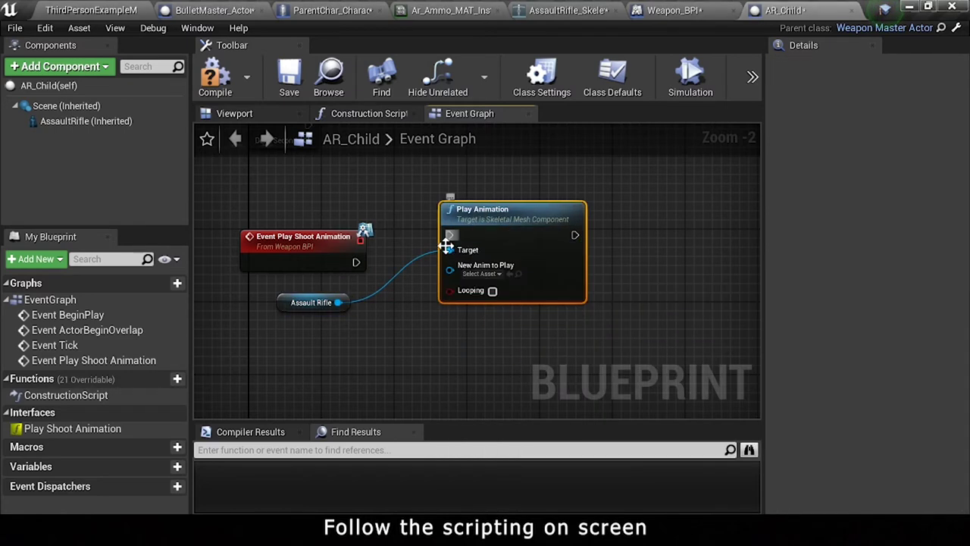
pyautogui.moveTo(514, 221); pyautogui.dragTo(487, 249)
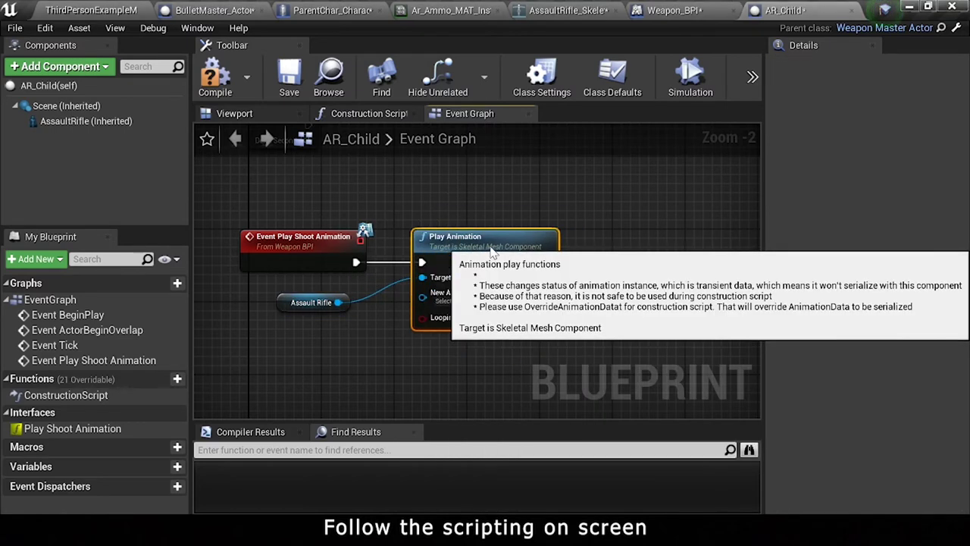
pyautogui.click(127, 9)
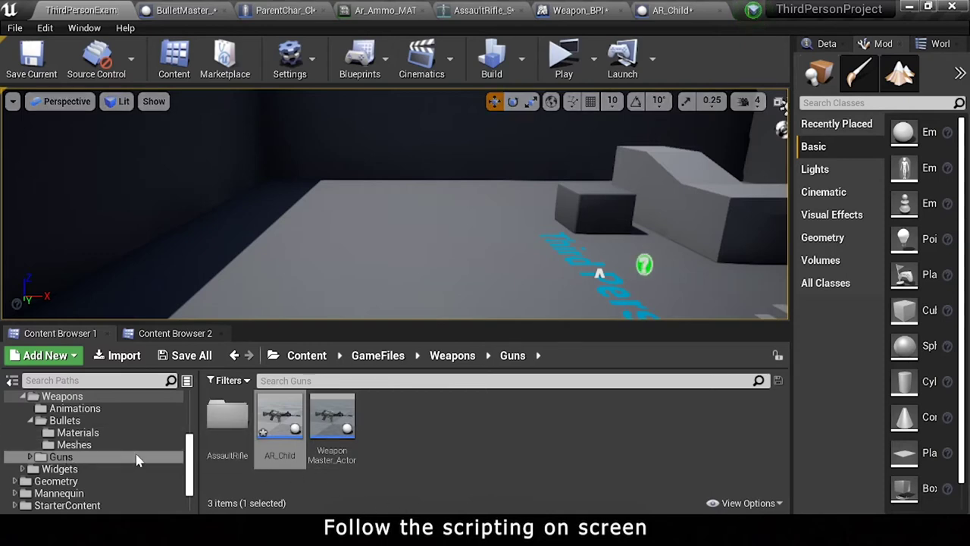
pyautogui.click(453, 355)
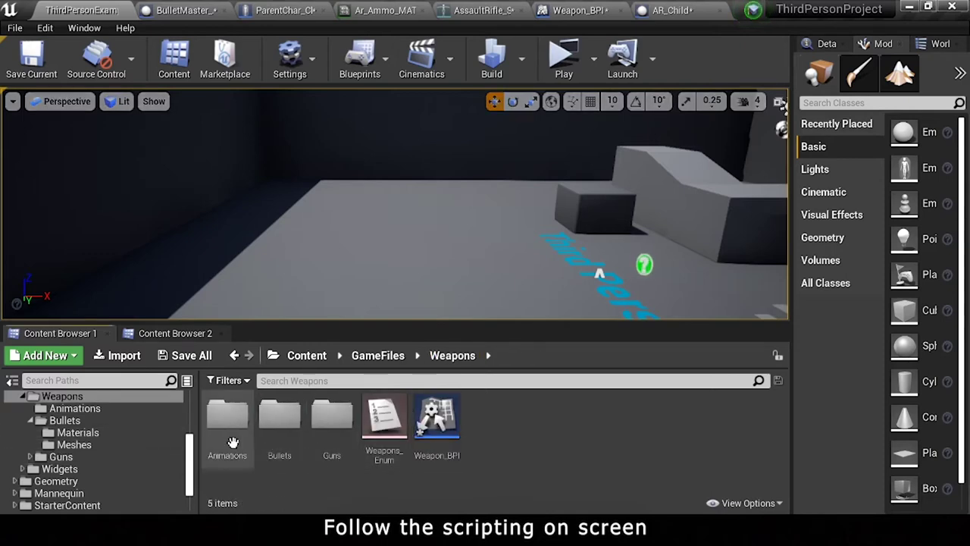
pyautogui.doubleClick(233, 441)
pyautogui.click(681, 9)
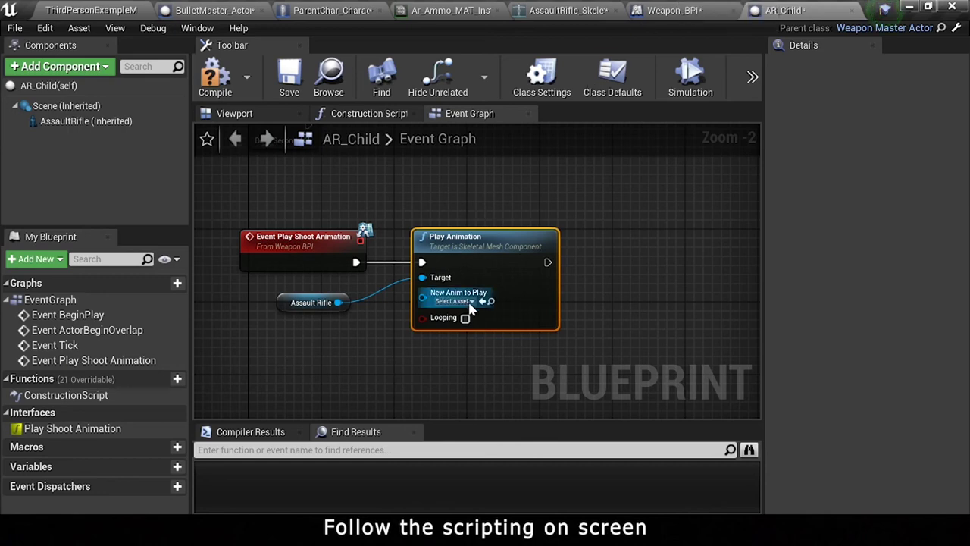
# Step: Set FiringAnimation as the animation to play, tidy the node, and compile AR_Child
pyautogui.click(483, 301)
pyautogui.moveTo(498, 262); pyautogui.dragTo(534, 262)
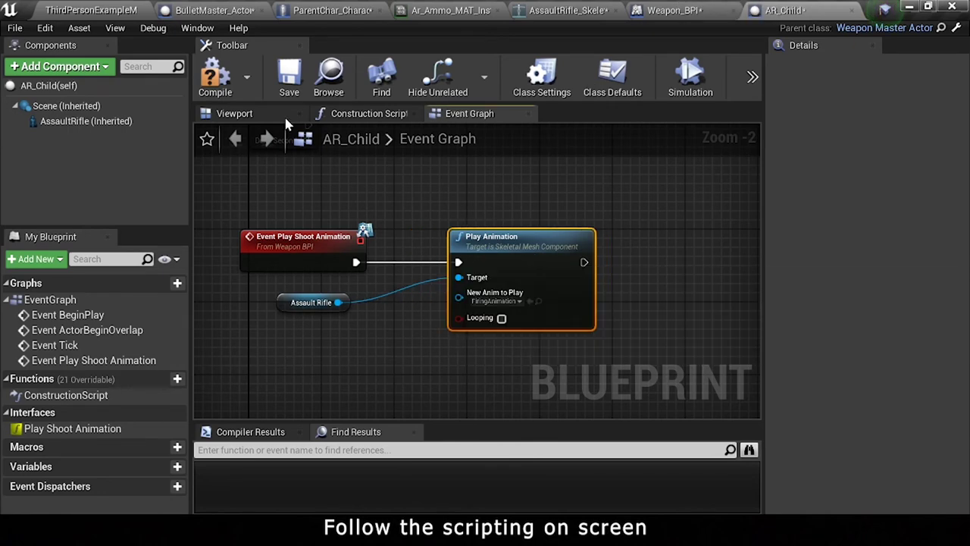
pyautogui.click(215, 78)
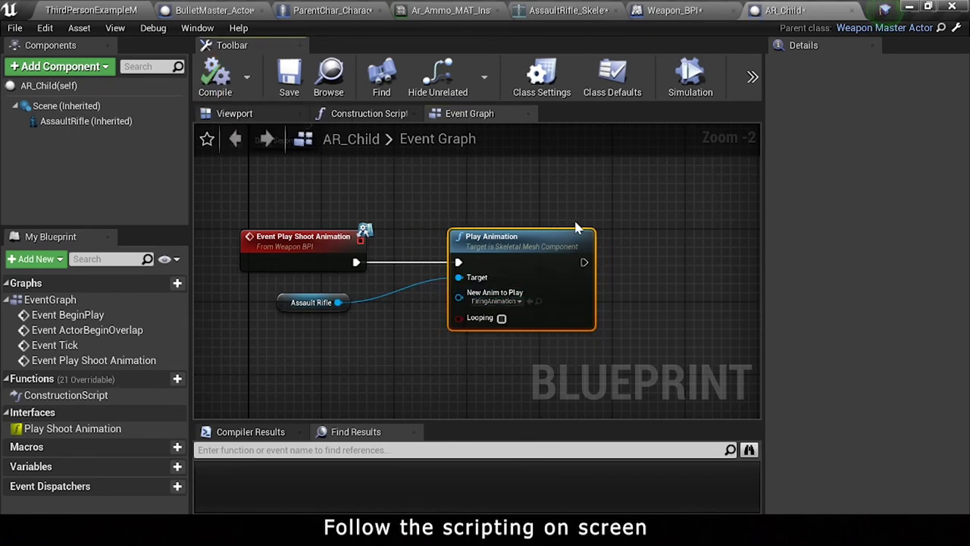
pyautogui.moveTo(530, 270); pyautogui.dragTo(512, 271)
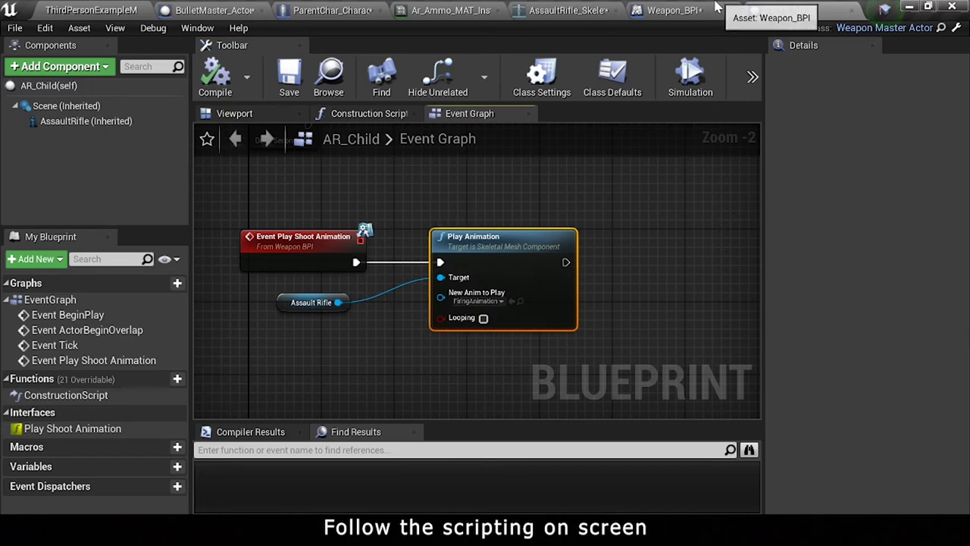
pyautogui.click(595, 258)
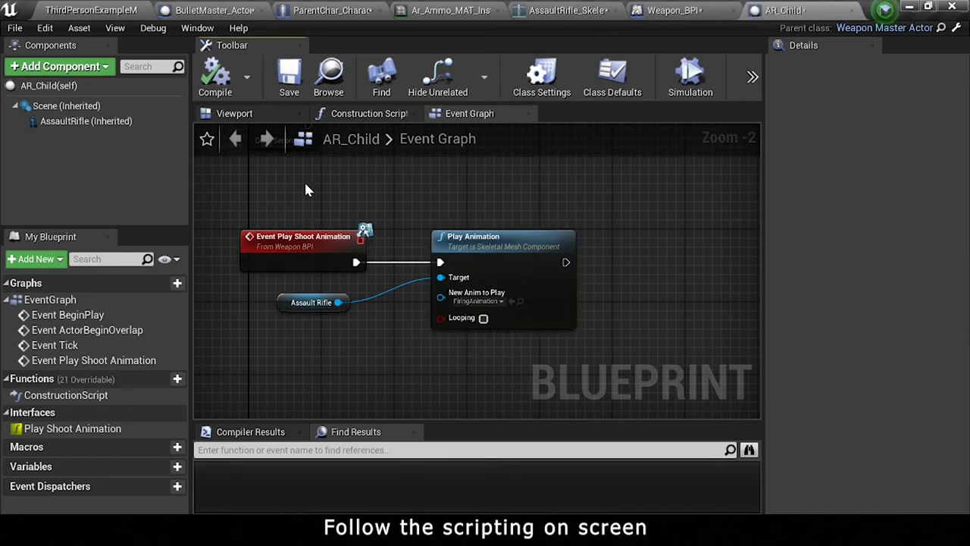
pyautogui.click(671, 10)
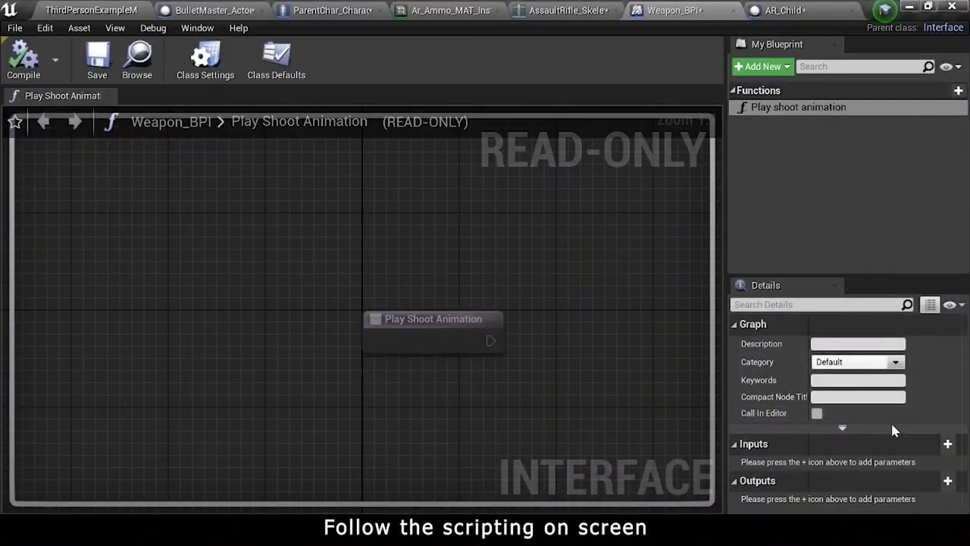
# Step: Add a Looping? Boolean input to Play Shoot Animation and create a Stop Animations function
pyautogui.click(948, 444)
pyautogui.write('Looping?')
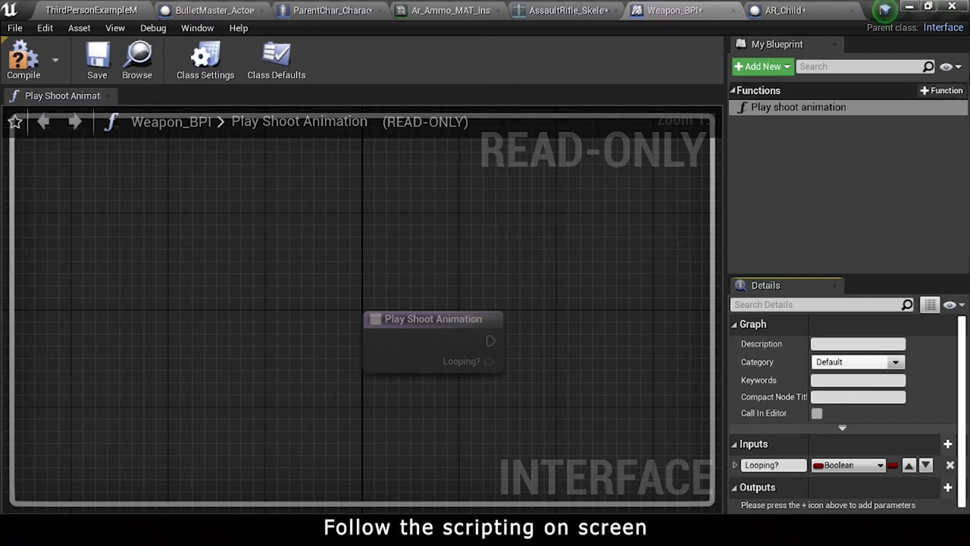
pyautogui.click(943, 92)
pyautogui.write('Stop A')
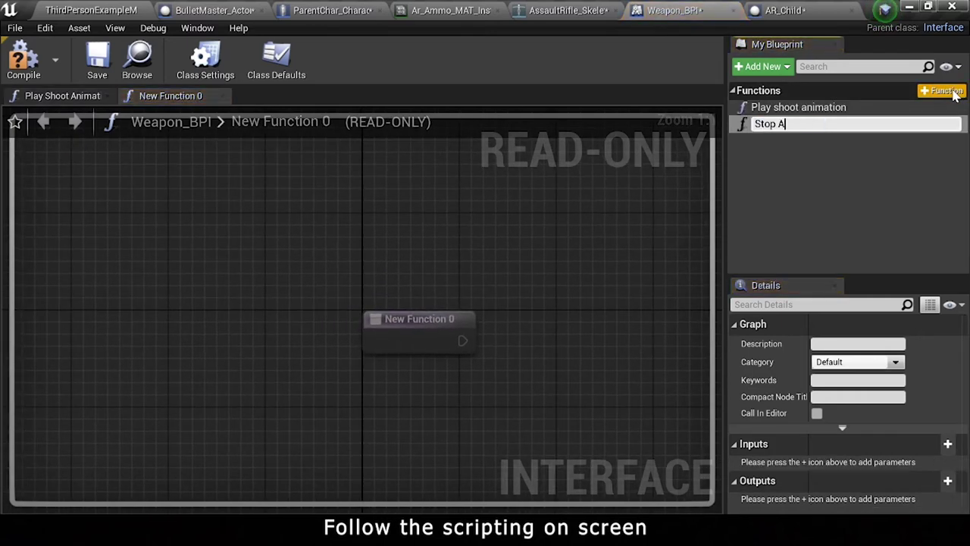
pyautogui.write('nimations')
pyautogui.press('Return')
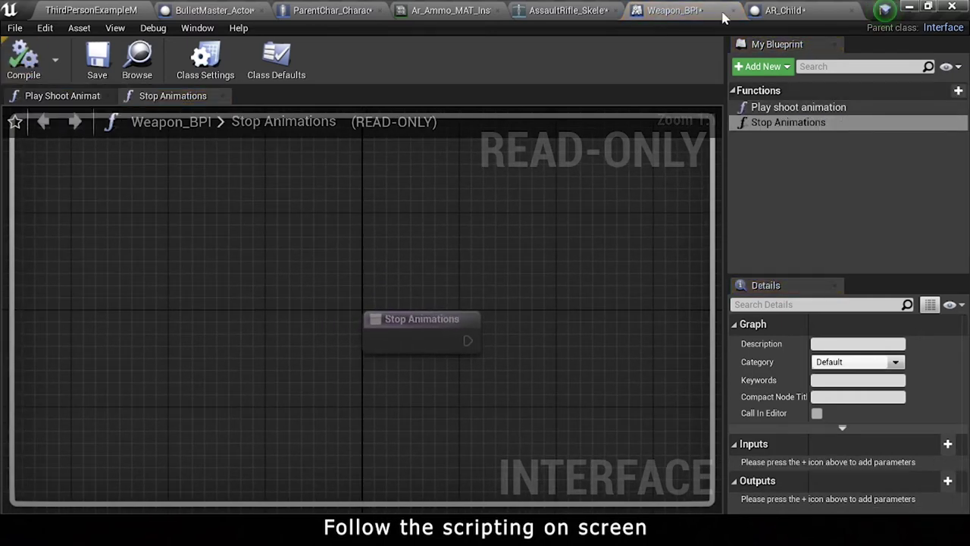
pyautogui.click(770, 7)
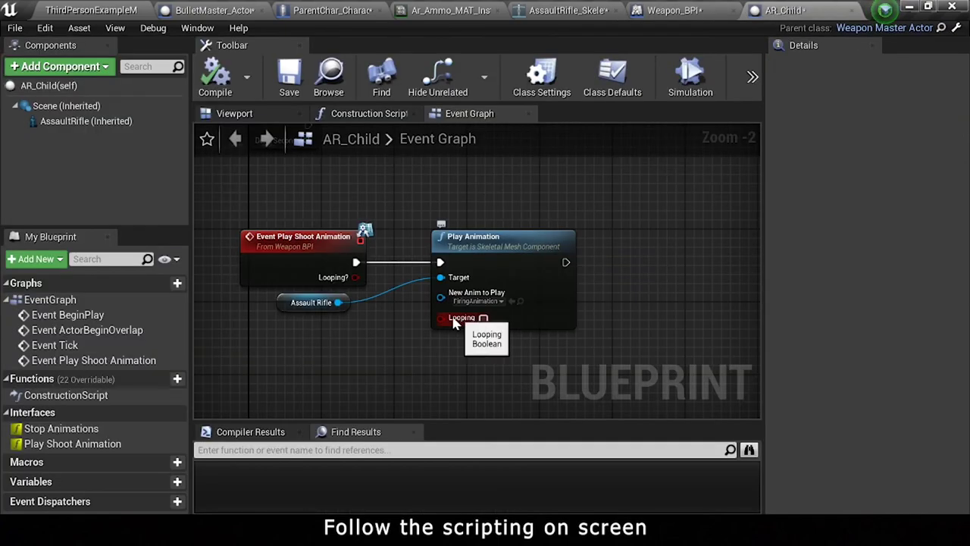
# Step: Place an Event Stop Animations node in AR_Child's event graph
pyautogui.rightClick(262, 353)
pyautogui.write('event stop')
pyautogui.press('Return')
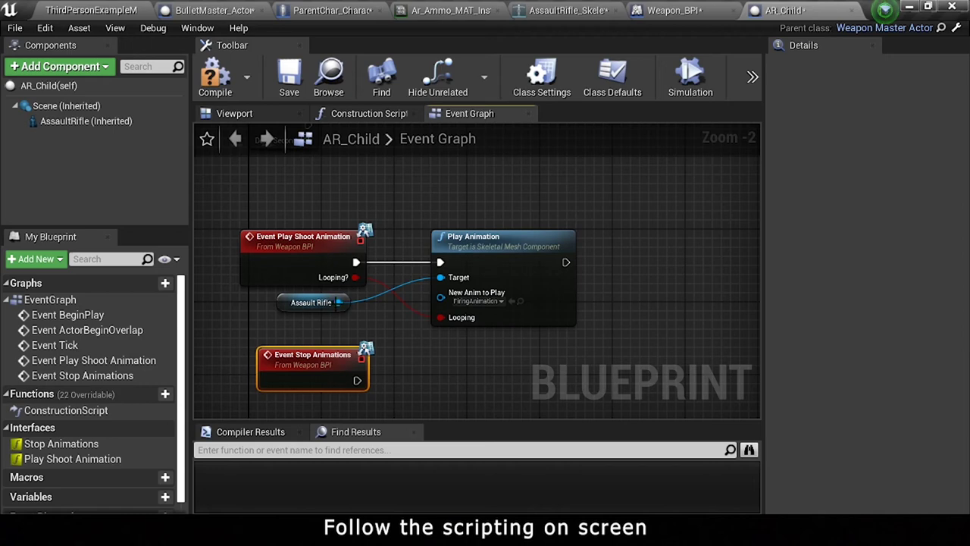
# Step: Add a skeletal mesh Stop node on the Assault Rifle and wire Event Stop Animations into it
pyautogui.moveTo(338, 302); pyautogui.dragTo(418, 368)
pyautogui.write('stop')
pyautogui.press('Return')
pyautogui.hotkey('ctrl', 'z')
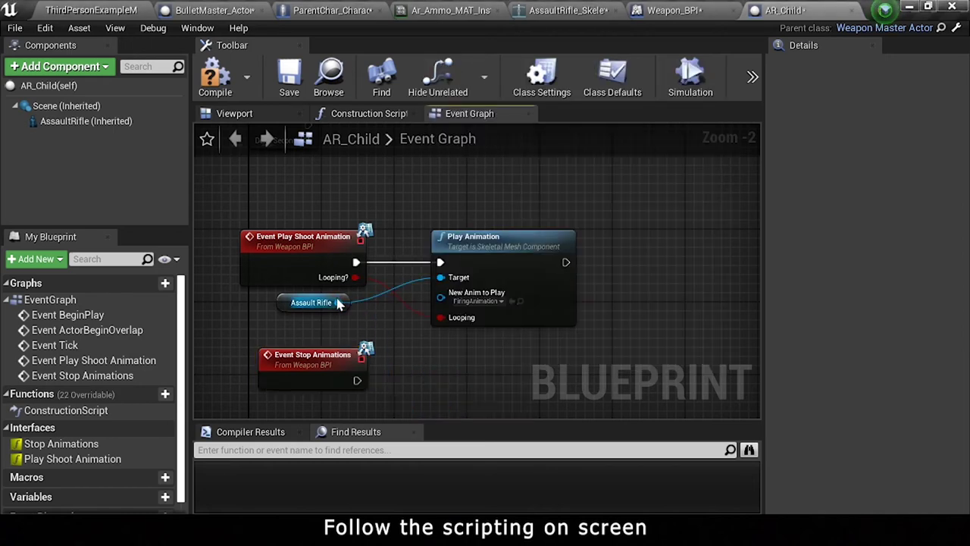
pyautogui.moveTo(338, 302); pyautogui.dragTo(421, 368)
pyautogui.write('stop')
pyautogui.press('Return')
pyautogui.moveTo(422, 373); pyautogui.dragTo(417, 321, button='right')
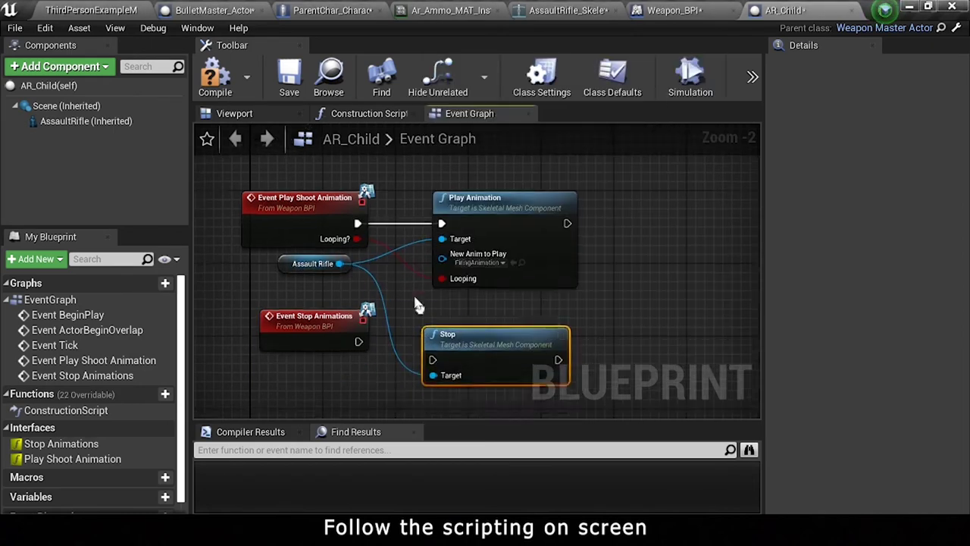
pyautogui.moveTo(354, 329); pyautogui.dragTo(371, 337)
pyautogui.moveTo(428, 349); pyautogui.dragTo(428, 348)
# Step: Tidy the nodes, then close the ammo material, AssaultRifle_Skeleton and Weapon_BPI tabs
pyautogui.moveTo(304, 307); pyautogui.dragTo(303, 325)
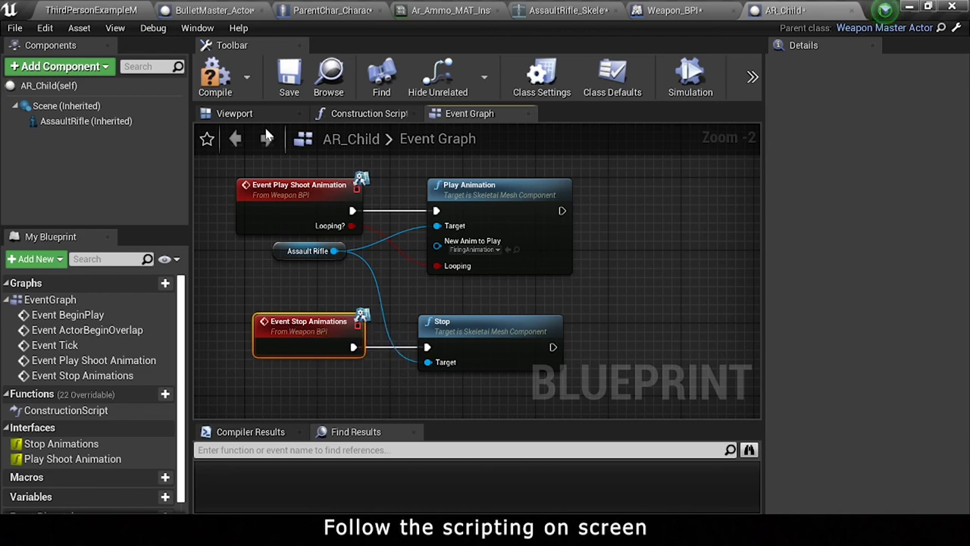
pyautogui.moveTo(283, 251); pyautogui.dragTo(284, 269)
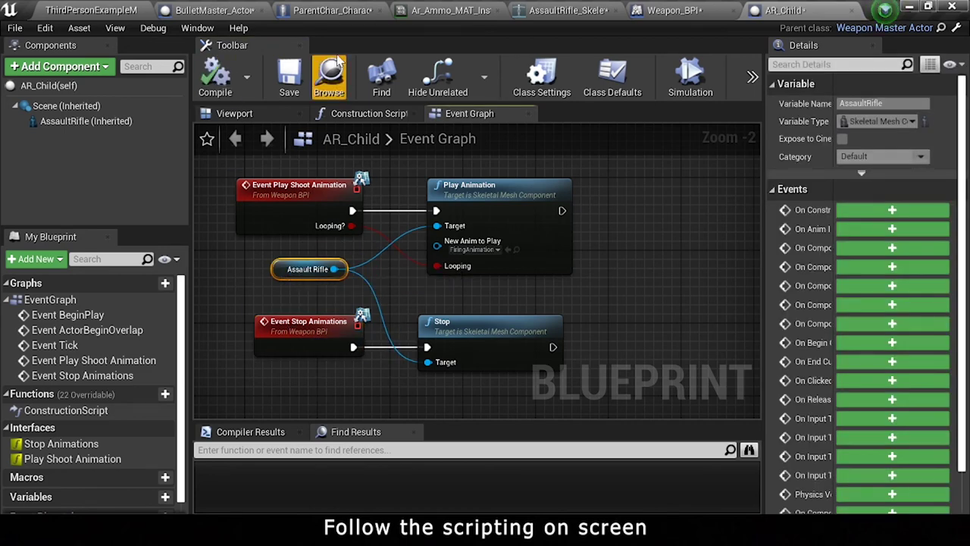
pyautogui.moveTo(789, 6); pyautogui.dragTo(498, 6)
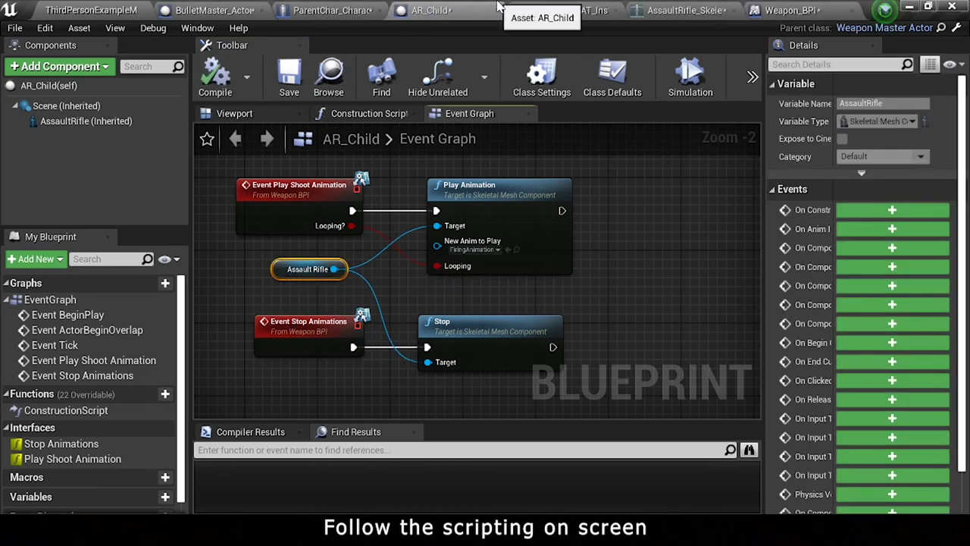
pyautogui.click(619, 10)
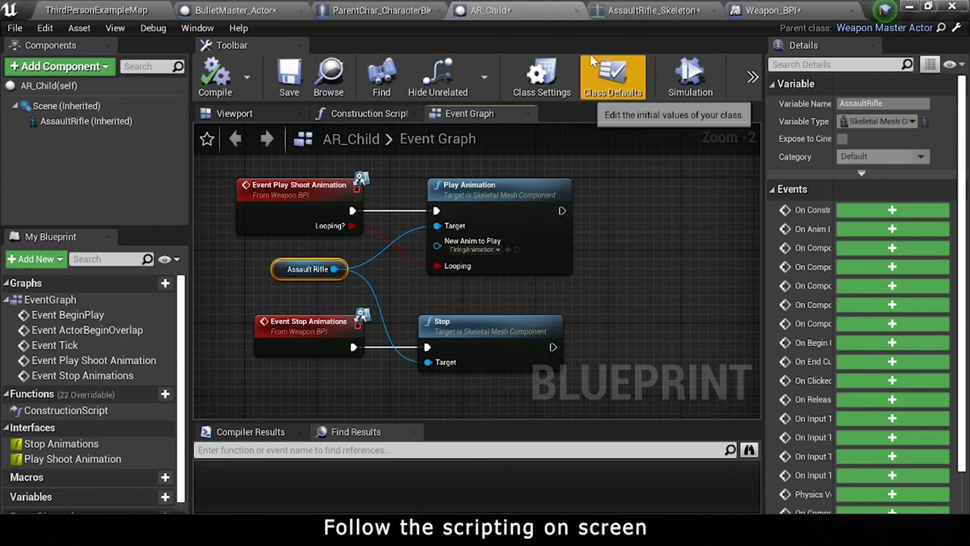
pyautogui.click(709, 10)
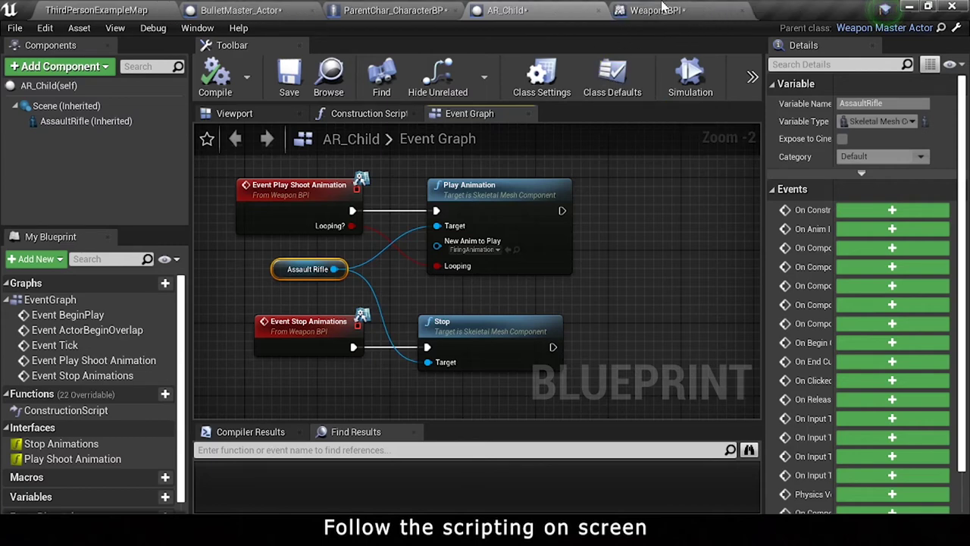
pyautogui.click(743, 11)
pyautogui.click(394, 9)
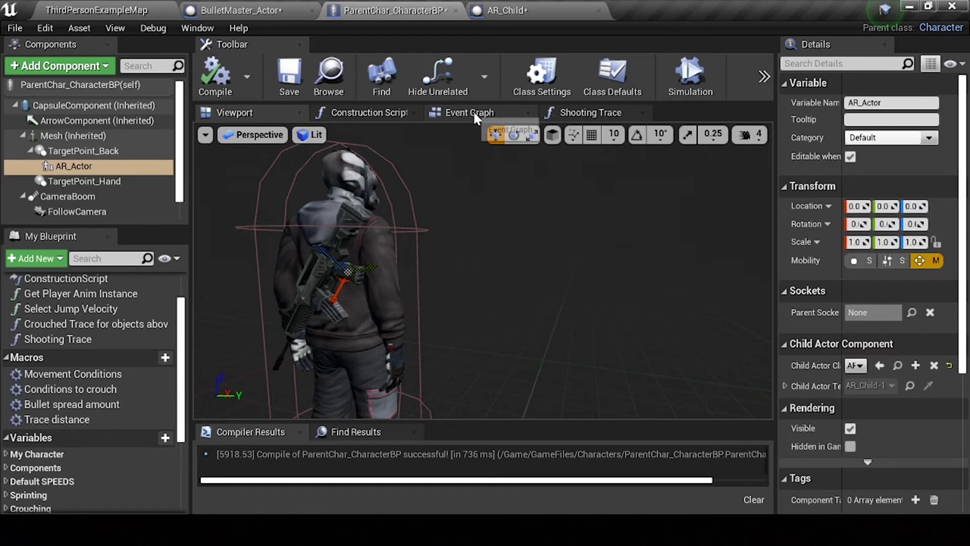
# Step: Locate the SpawnActor ARBullet Actor node and the AR_Actor component in the character's event graph
pyautogui.click(476, 114)
pyautogui.moveTo(682, 239)
pyautogui.mouseDown(button='right')
pyautogui.moveTo(539, 239)
pyautogui.moveTo(414, 223)
pyautogui.mouseUp(button='right')
pyautogui.click(539, 240)
pyautogui.moveTo(414, 222)
pyautogui.mouseDown()
pyautogui.moveTo(579, 225)
pyautogui.moveTo(414, 241)
pyautogui.mouseUp()
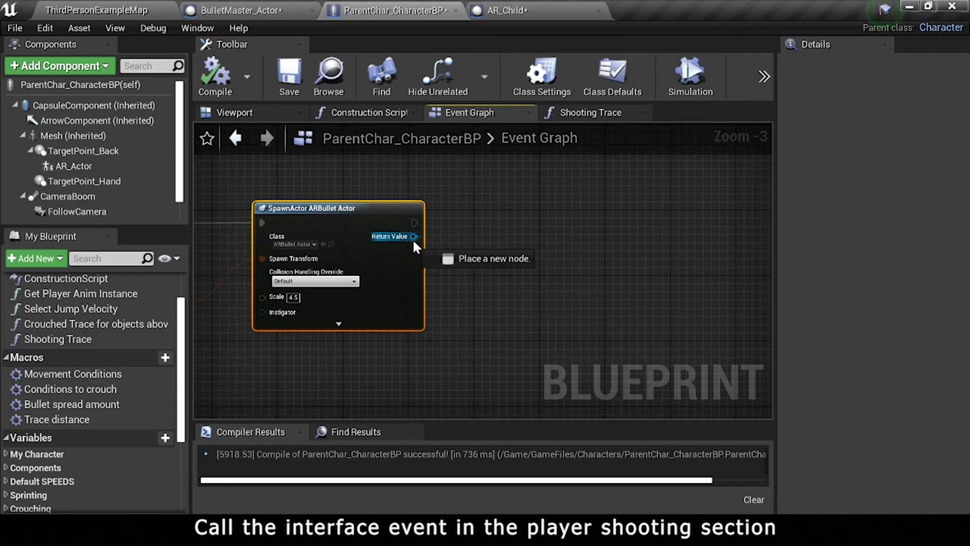
pyautogui.click(73, 165)
pyautogui.click(513, 9)
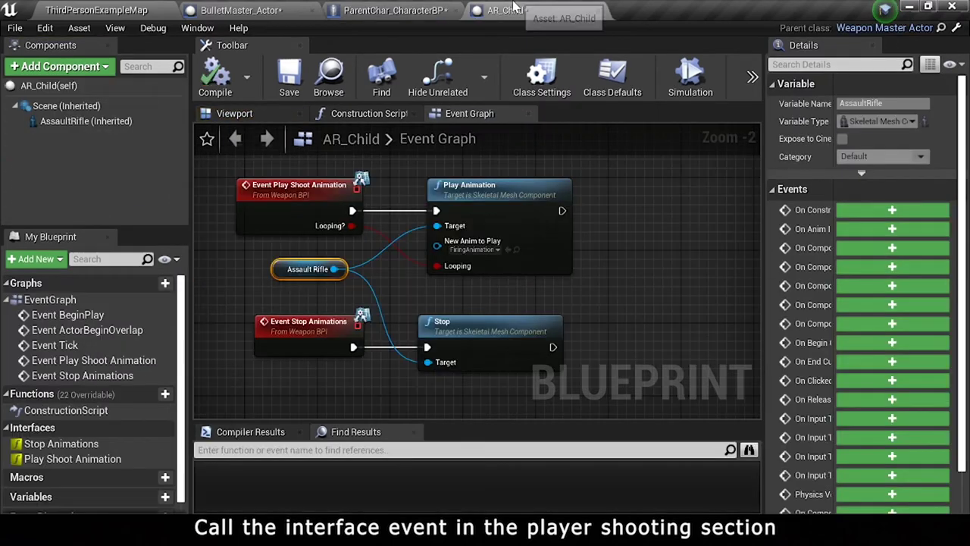
pyautogui.click(383, 8)
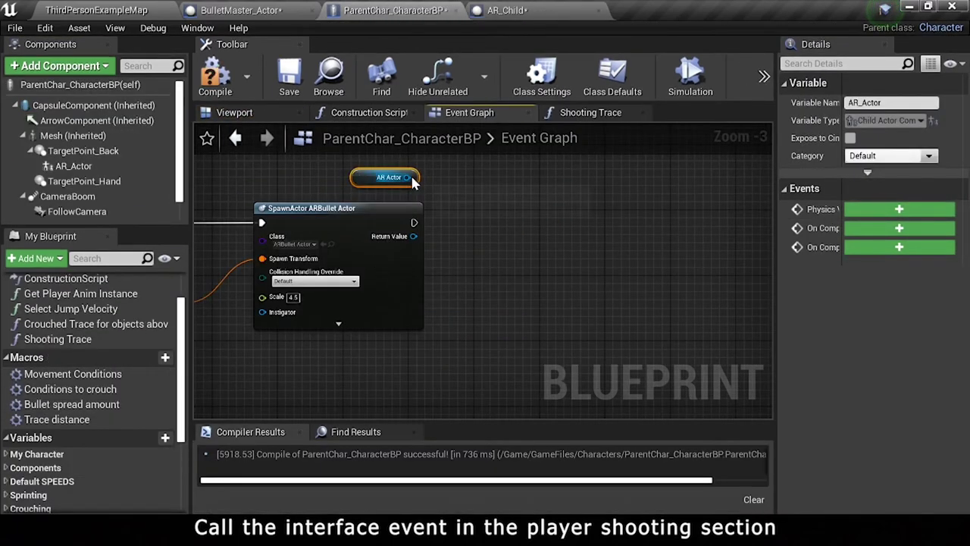
# Step: Add a Play Shoot Animation message node on AR Actor, wired after SpawnActor ARBullet Actor
pyautogui.moveTo(413, 183); pyautogui.dragTo(513, 235)
pyautogui.write('player sh')
pyautogui.press('Return')
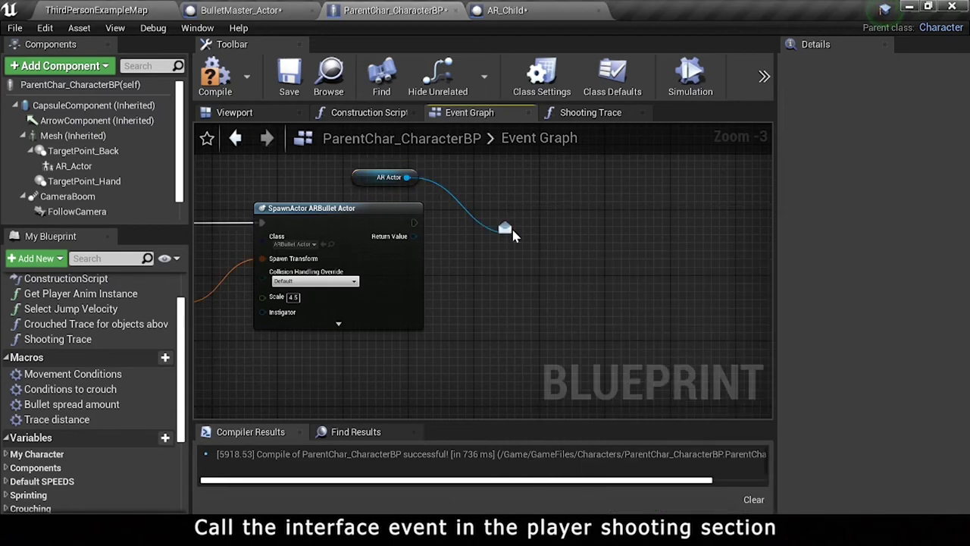
pyautogui.moveTo(518, 260); pyautogui.dragTo(414, 222)
pyautogui.moveTo(531, 233); pyautogui.dragTo(475, 197)
pyautogui.moveTo(392, 279)
pyautogui.mouseDown(button='right')
pyautogui.moveTo(696, 279)
pyautogui.moveTo(396, 279)
pyautogui.mouseUp(button='right')
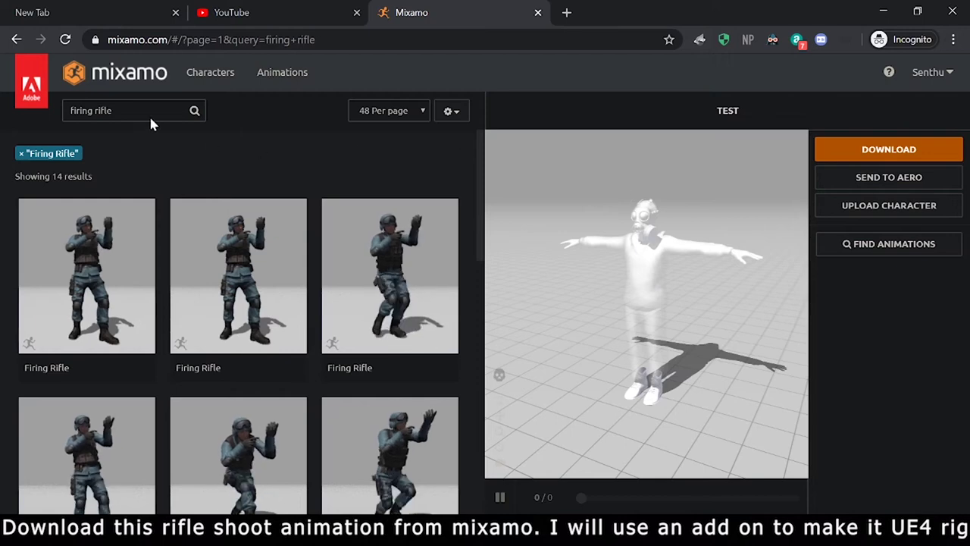
# Step: Preview the Firing Rifle variants on the character, settling on the first Firing Rifle animation
pyautogui.scroll(-2, 201, 283)
pyautogui.scroll(-1, 257, 329)
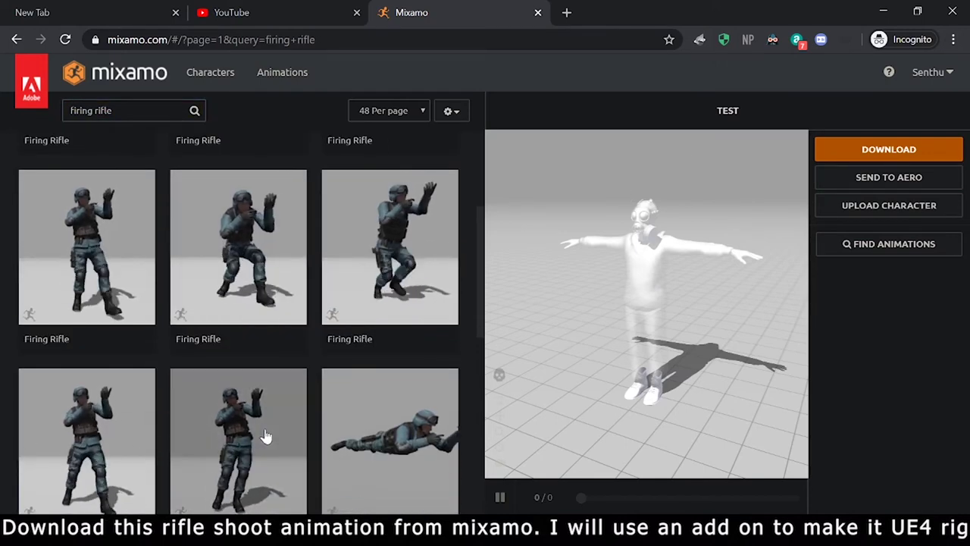
pyautogui.click(265, 436)
pyautogui.scroll(-2, 364, 396)
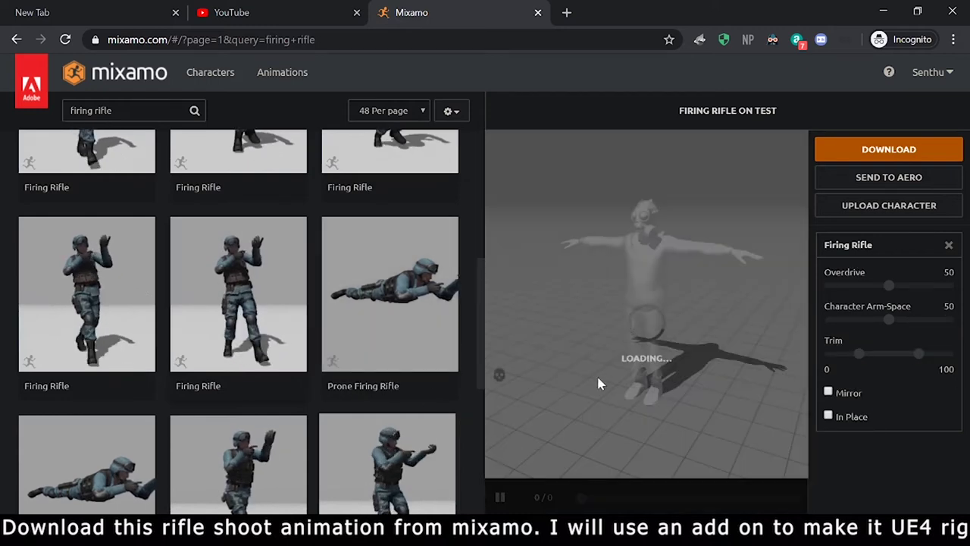
pyautogui.scroll(-1, 310, 394)
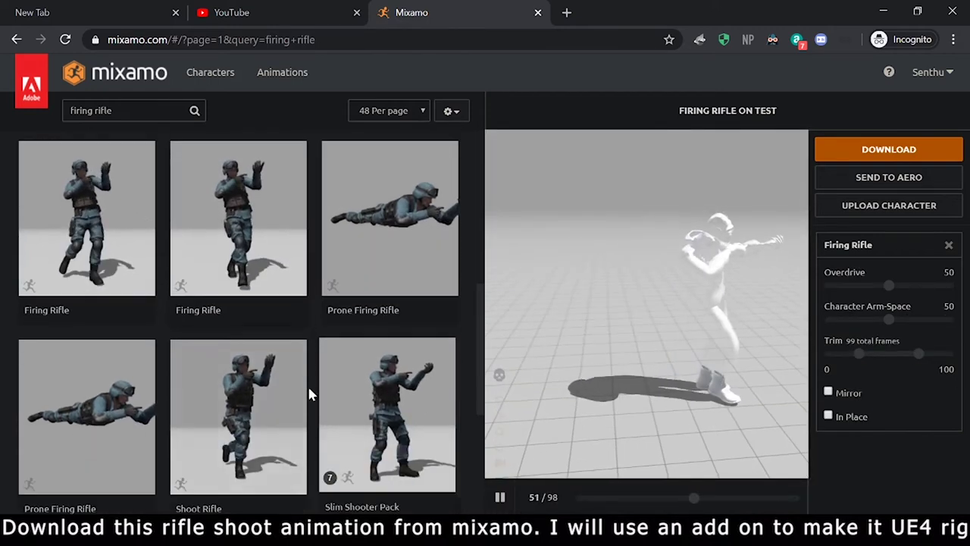
pyautogui.scroll(-2, 310, 379)
pyautogui.scroll(3, 247, 364)
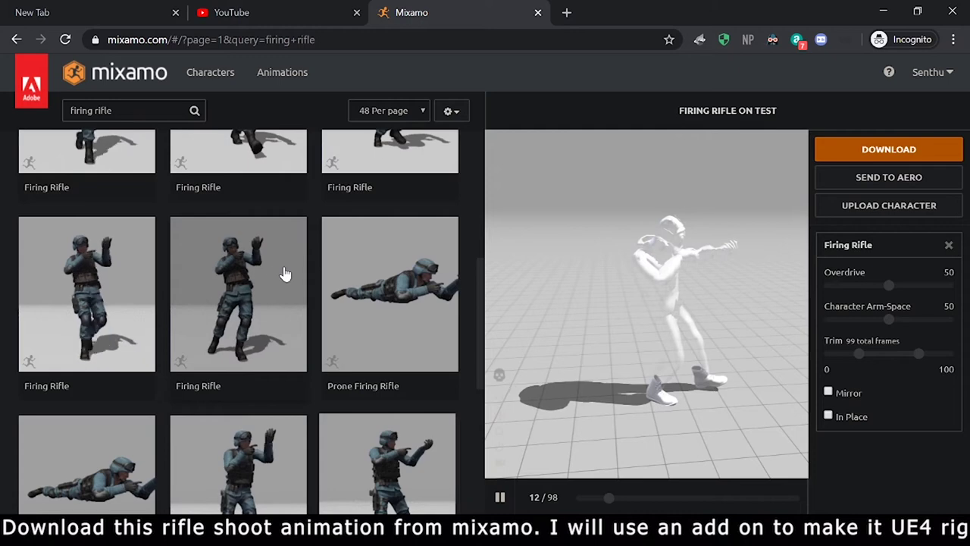
pyautogui.scroll(3, 148, 314)
pyautogui.scroll(1, 232, 265)
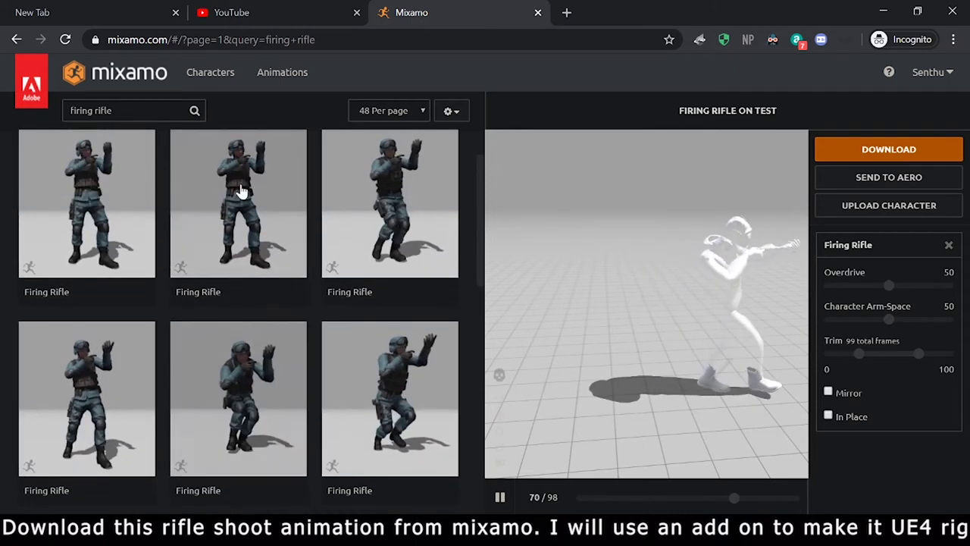
pyautogui.click(243, 184)
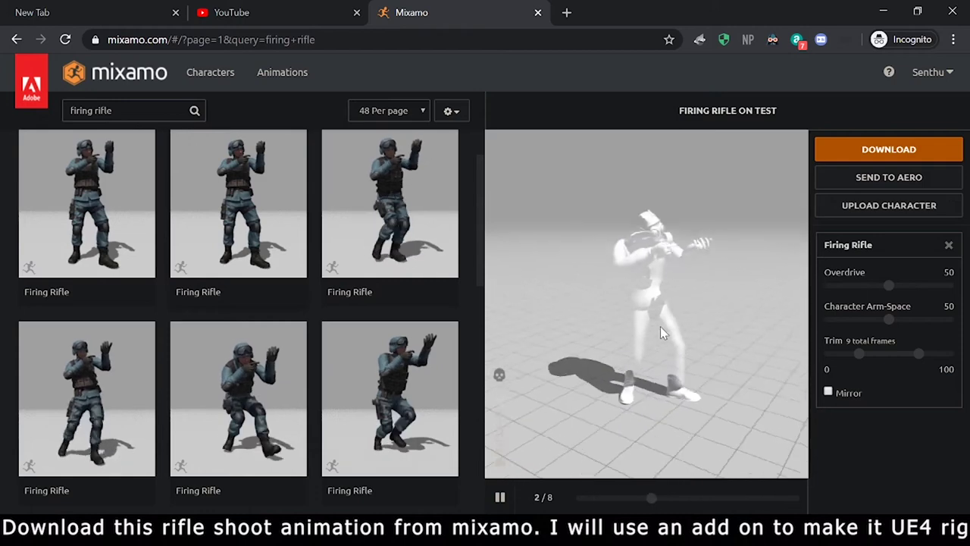
pyautogui.click(70, 224)
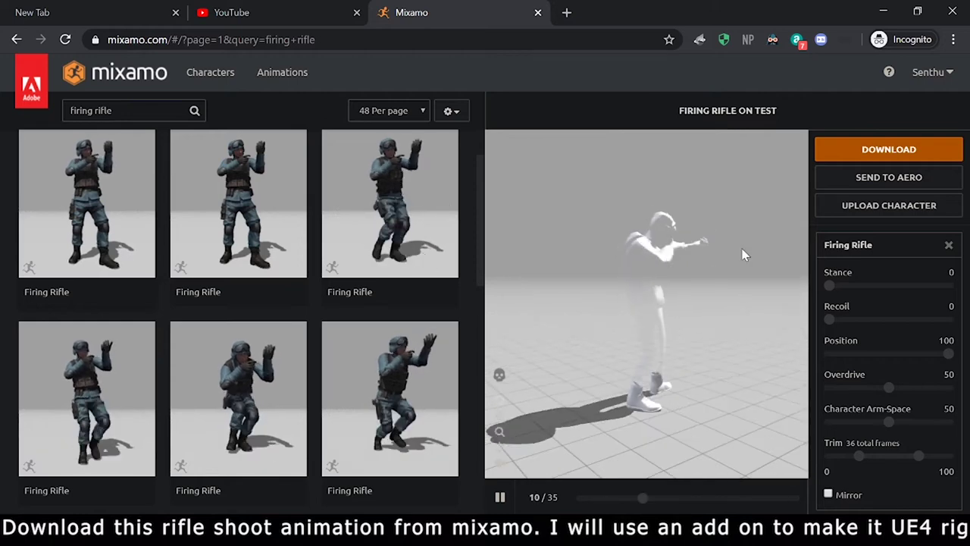
# Step: Open the download settings and set Skin to Without Skin
pyautogui.click(889, 150)
pyautogui.click(548, 212)
pyautogui.click(530, 258)
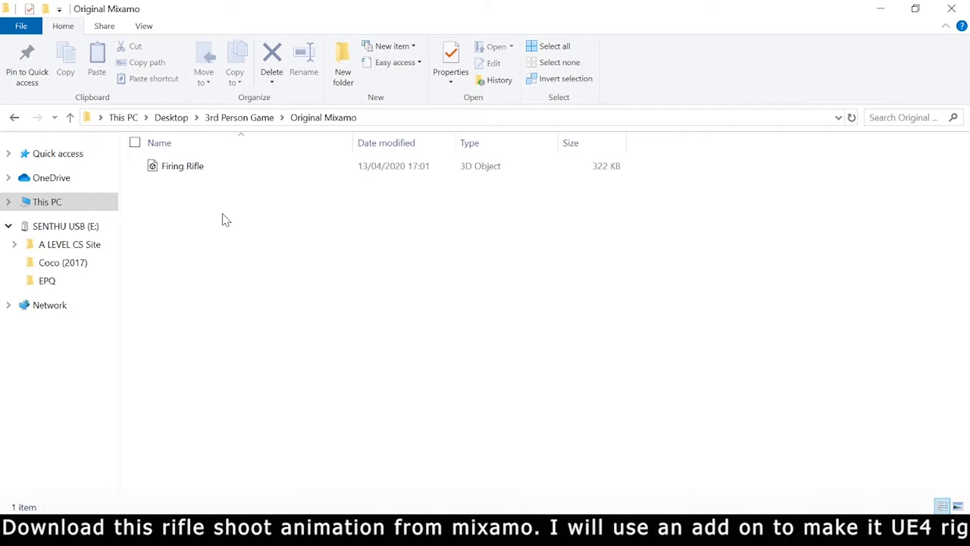
# Step: Set the converter's Input Path to 3rd Person Game's Original Mixamo folder
pyautogui.moveTo(182, 166); pyautogui.dragTo(268, 251)
pyautogui.click(268, 251)
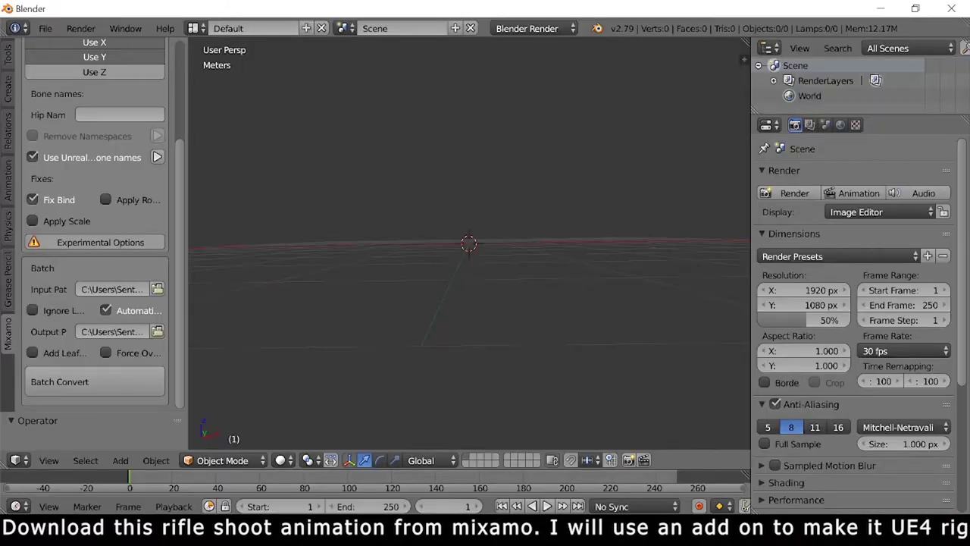
pyautogui.click(157, 290)
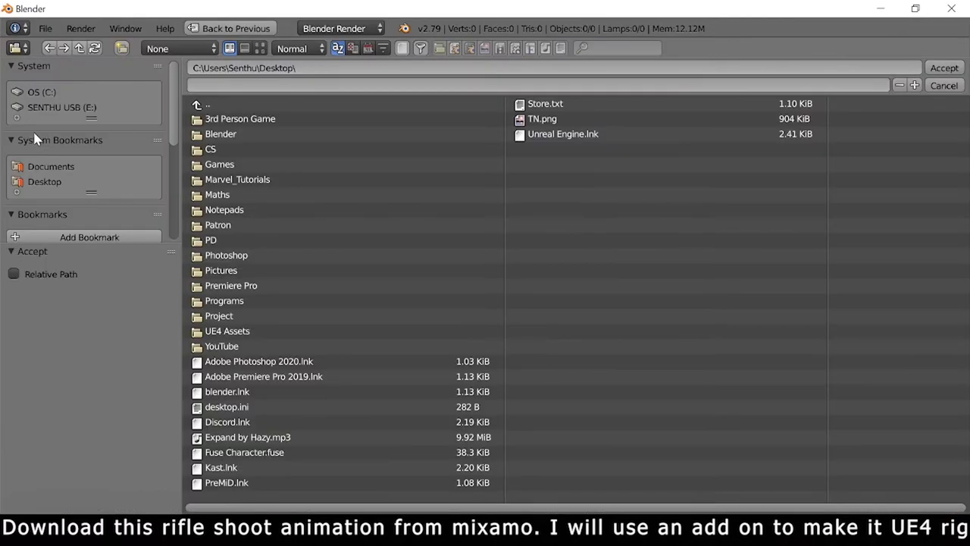
pyautogui.click(233, 123)
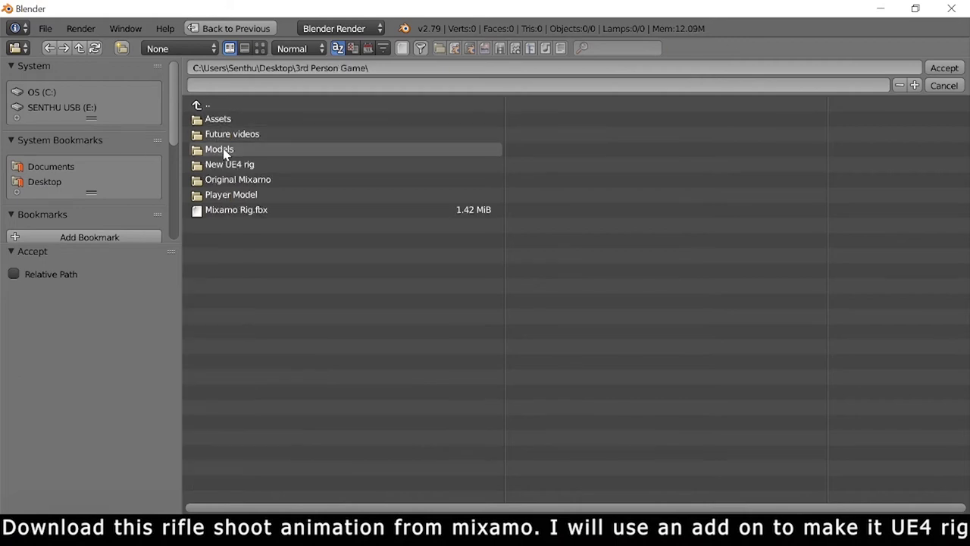
pyautogui.click(241, 182)
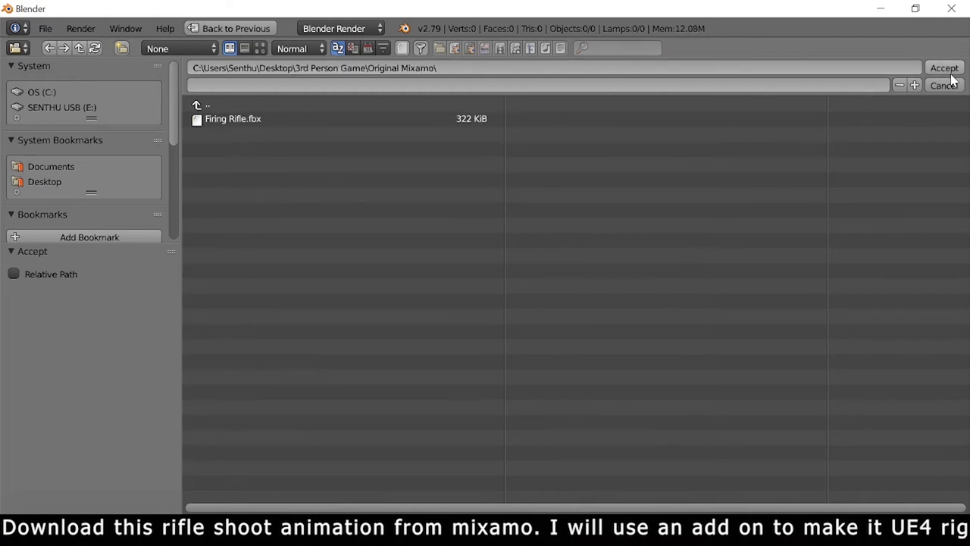
pyautogui.click(949, 69)
# Step: Set the Output Path to the New UE4 rig folder inside 3rd Person Game
pyautogui.click(159, 379)
pyautogui.click(91, 168)
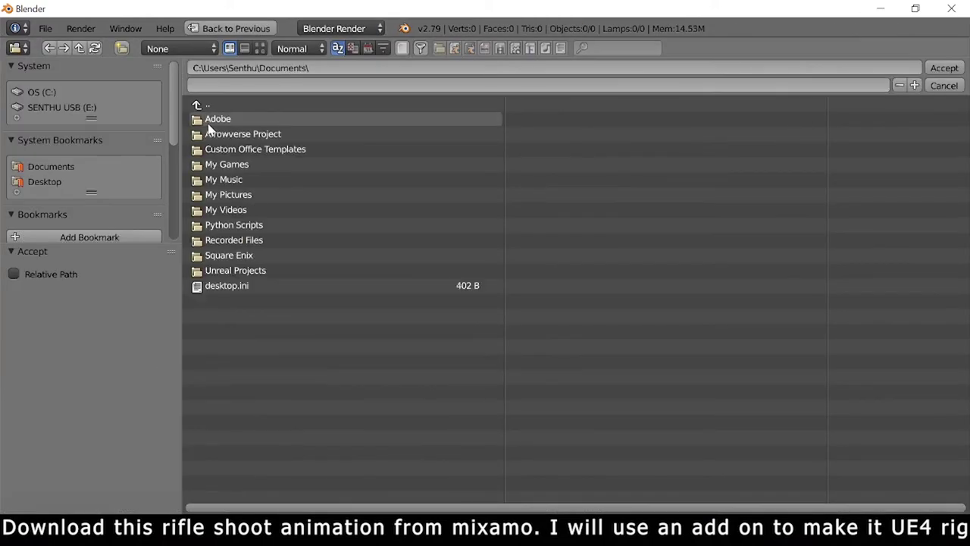
pyautogui.click(46, 181)
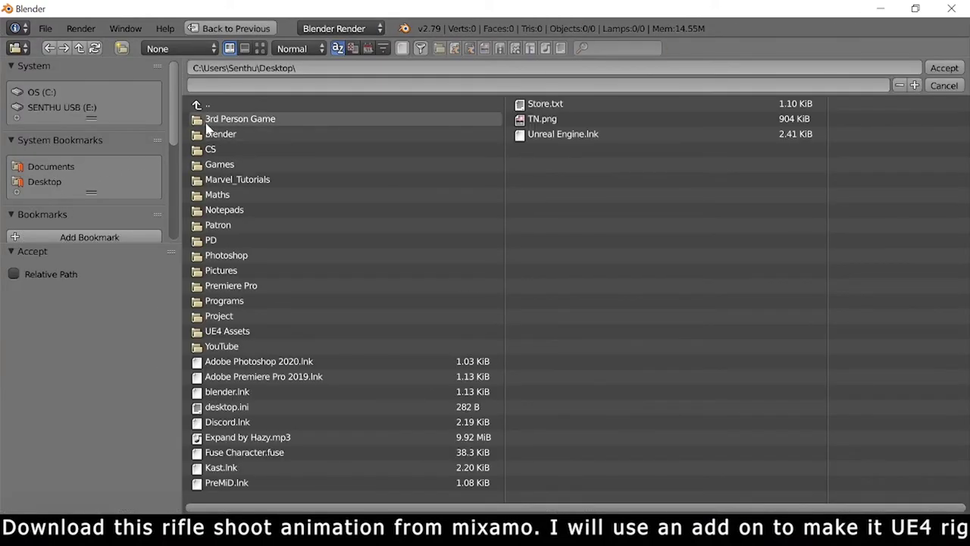
pyautogui.click(228, 119)
pyautogui.click(231, 168)
pyautogui.click(945, 68)
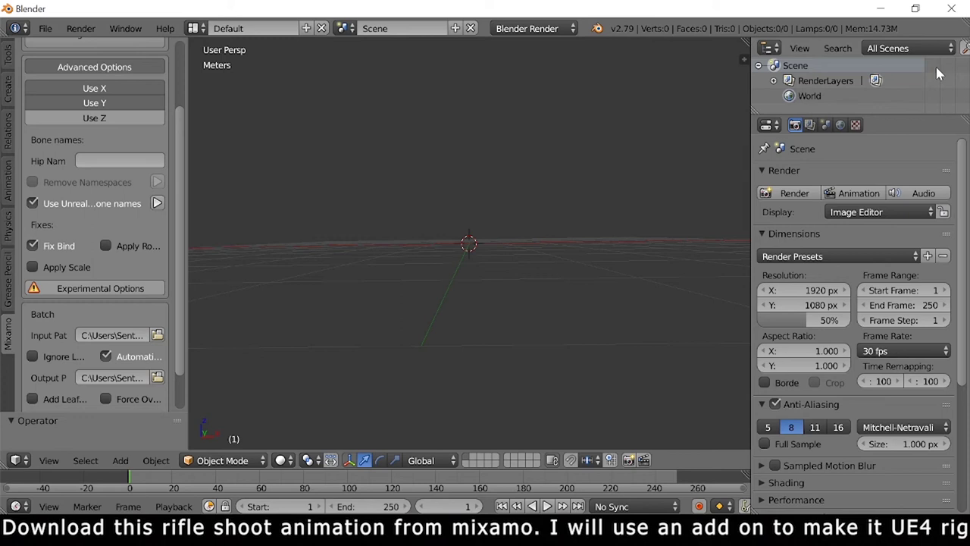
pyautogui.scroll(-1, 122, 375)
pyautogui.scroll(-1, 95, 384)
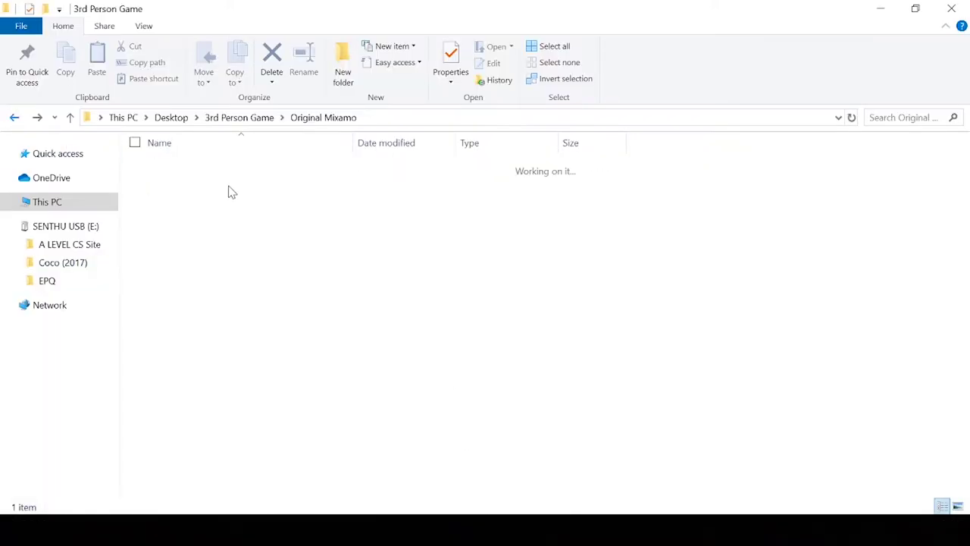
# Step: Open New UE4 rig and select the converted Firing Rifle file
pyautogui.doubleClick(217, 215)
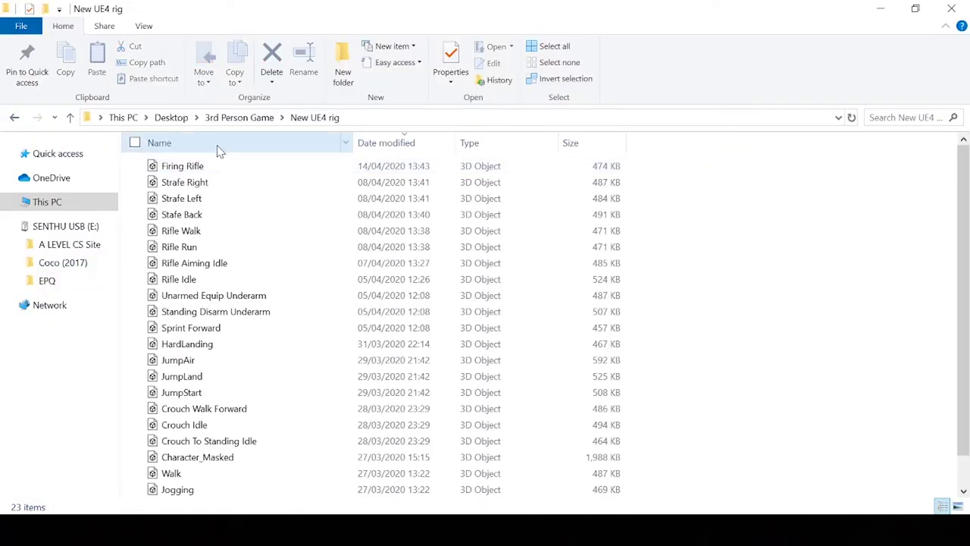
pyautogui.click(182, 165)
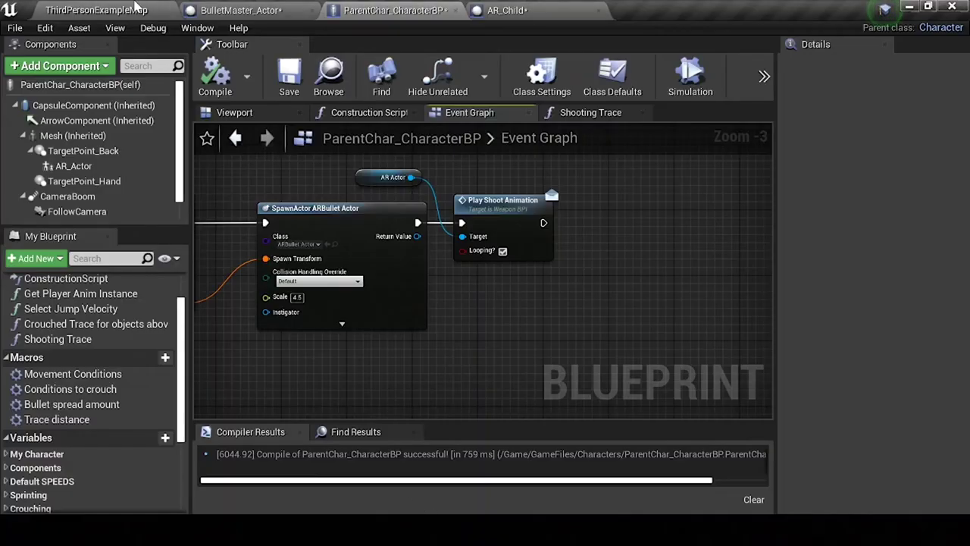
# Step: Create a folder named Shooting inside RifleAnimations and open it
pyautogui.click(137, 8)
pyautogui.scroll(3, 106, 440)
pyautogui.scroll(1, 84, 434)
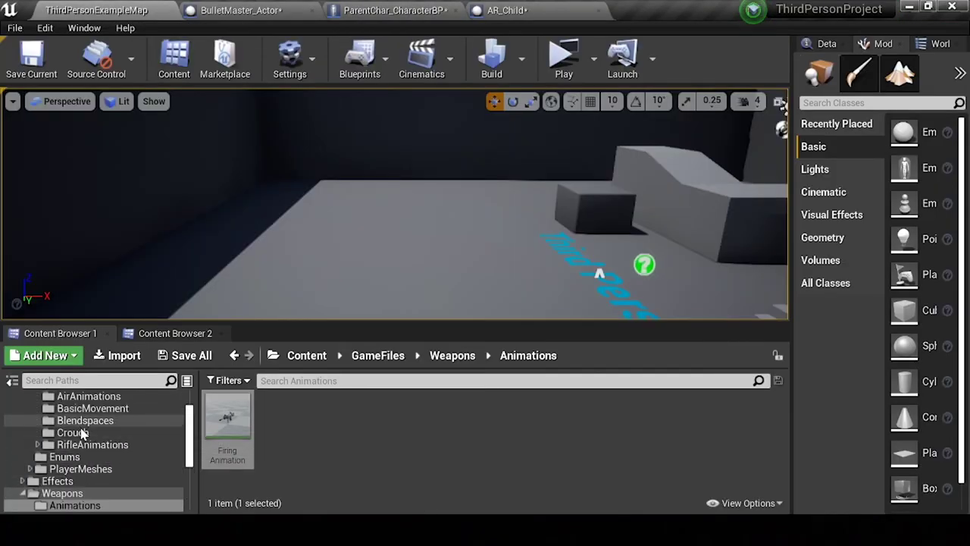
pyautogui.click(82, 446)
pyautogui.rightClick(336, 479)
pyautogui.click(390, 24)
pyautogui.write('Spoting')
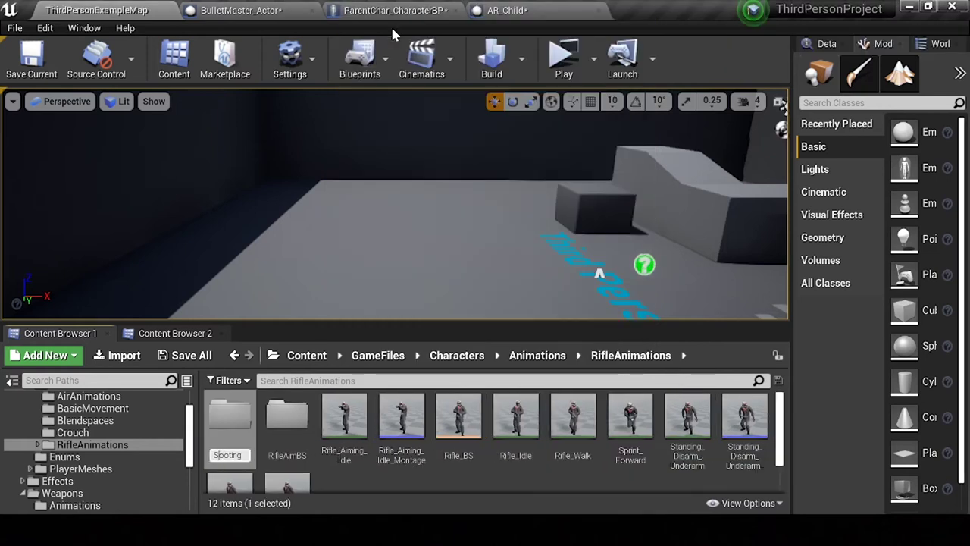
pyautogui.press('Return')
pyautogui.doubleClick(287, 413)
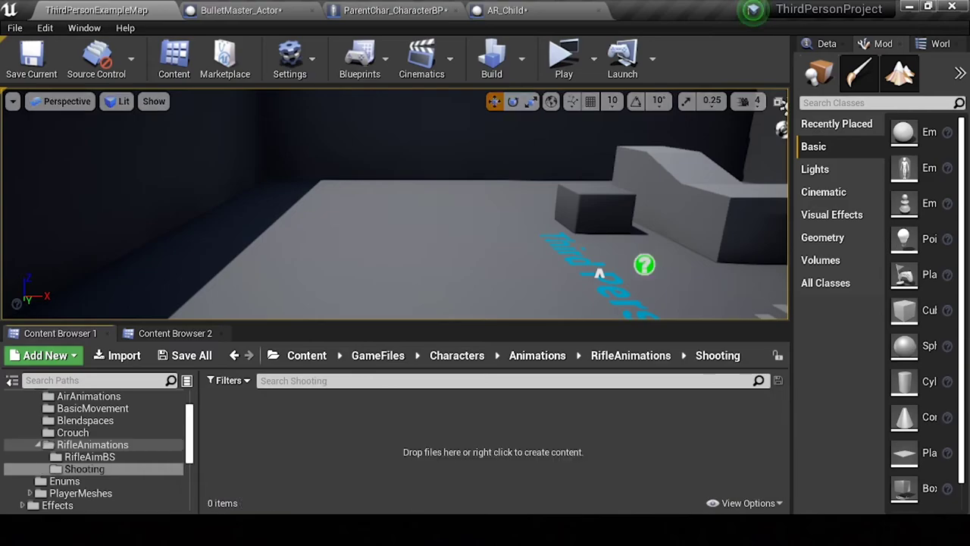
# Step: Import Firing Rifle as an animation without mesh, using Character_Masked_Skeleton
pyautogui.moveTo(170, 168); pyautogui.dragTo(402, 473)
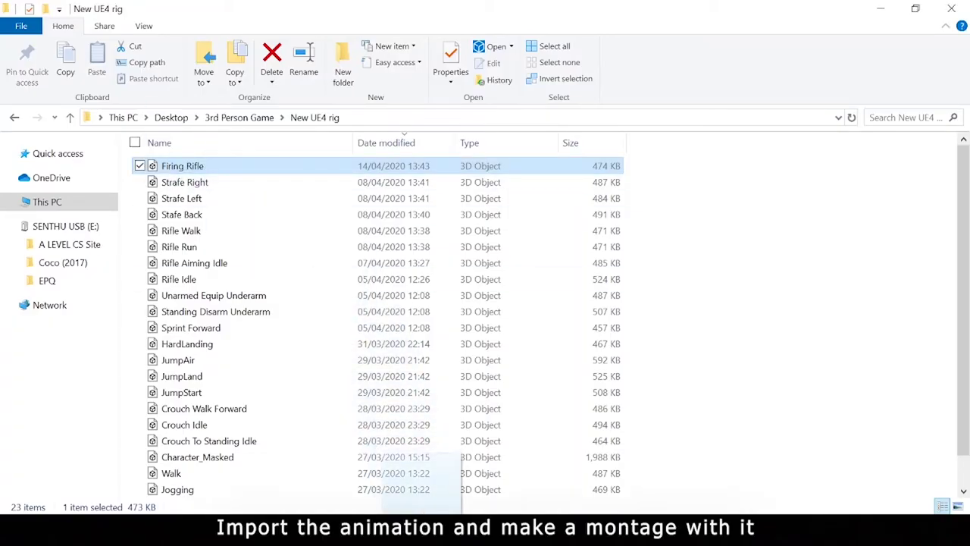
pyautogui.moveTo(432, 504); pyautogui.dragTo(435, 506)
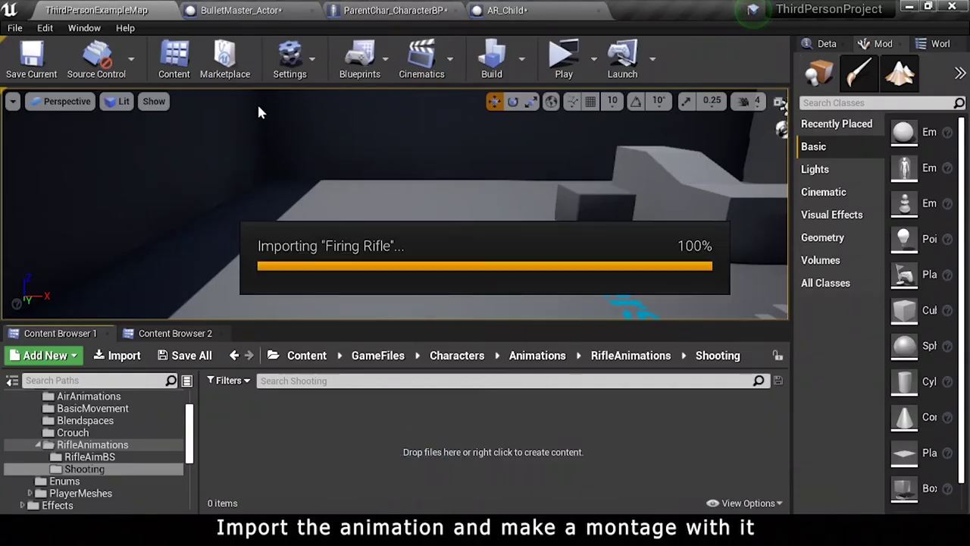
pyautogui.click(210, 54)
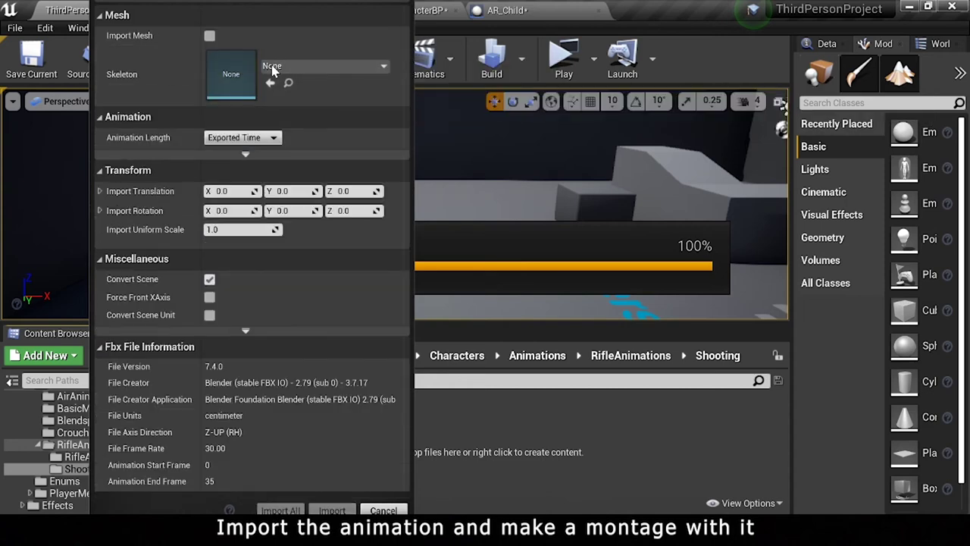
pyautogui.click(322, 66)
pyautogui.write('cha')
pyautogui.click(336, 181)
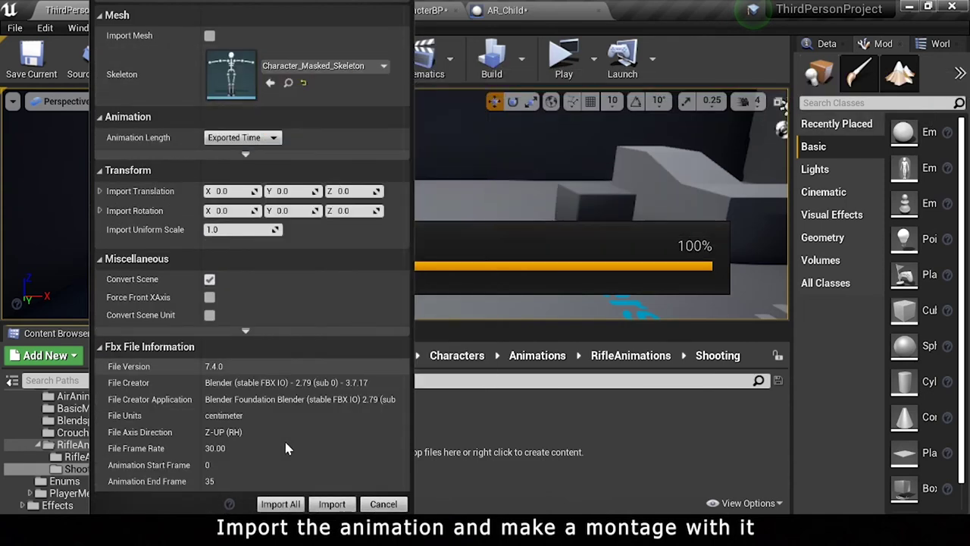
pyautogui.click(331, 503)
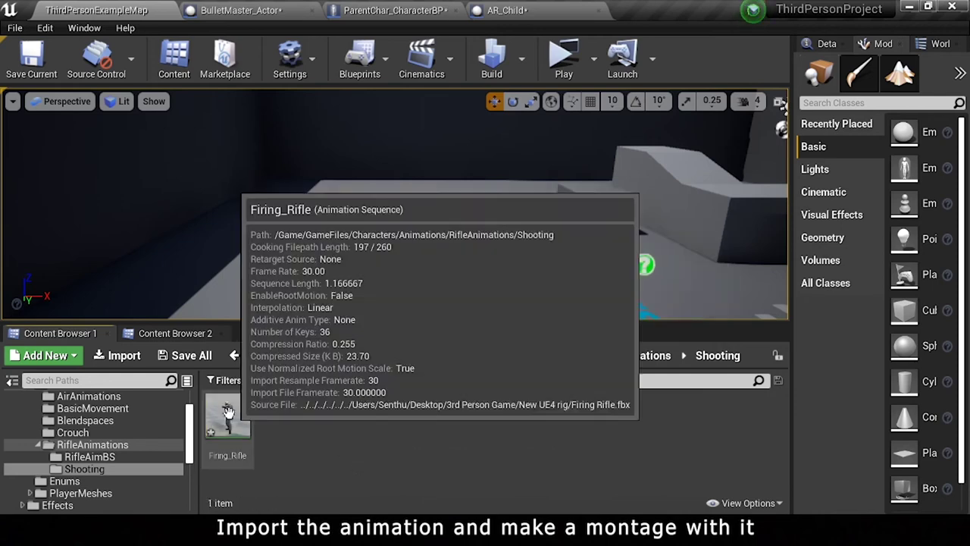
pyautogui.rightClick(243, 428)
# Step: Create Firing_Rifle_Montage from Firing_Rifle and set its slot to DefaultGroup.Upper Body Animations
pyautogui.moveTo(302, 32)
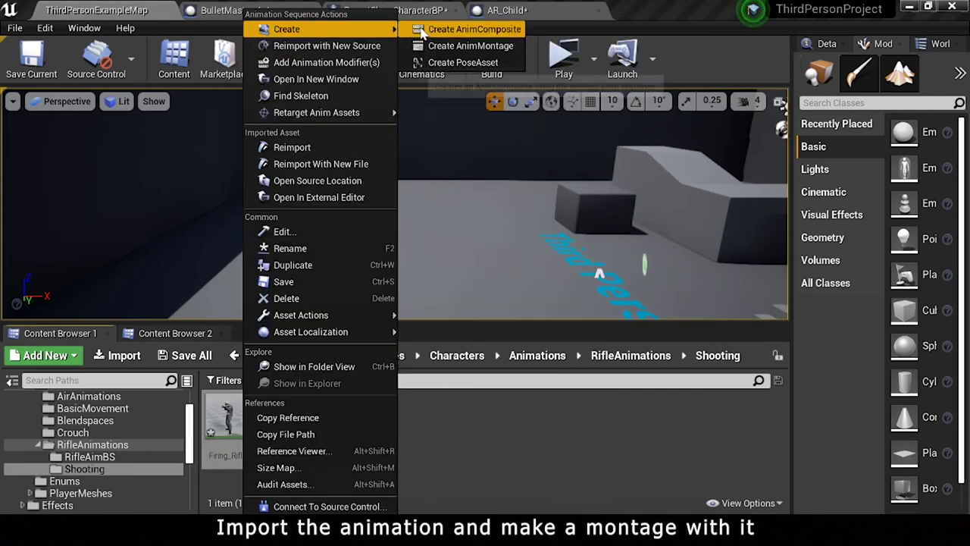
pyautogui.click(465, 43)
pyautogui.press('Return')
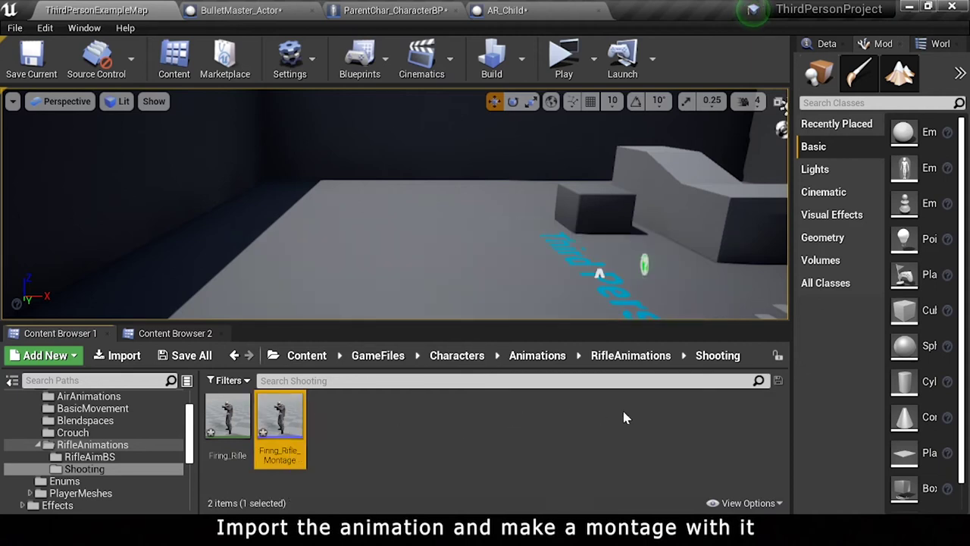
pyautogui.doubleClick(301, 433)
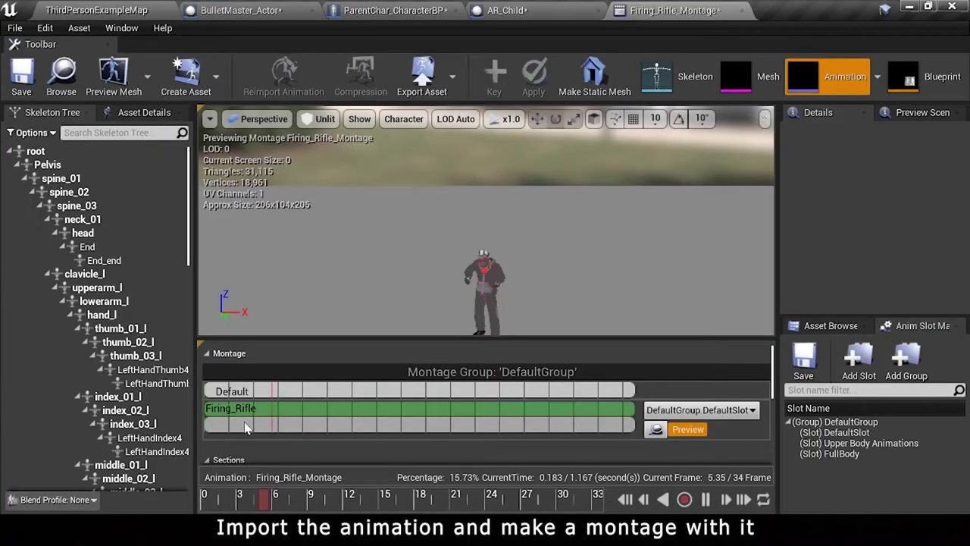
pyautogui.click(689, 410)
pyautogui.click(688, 437)
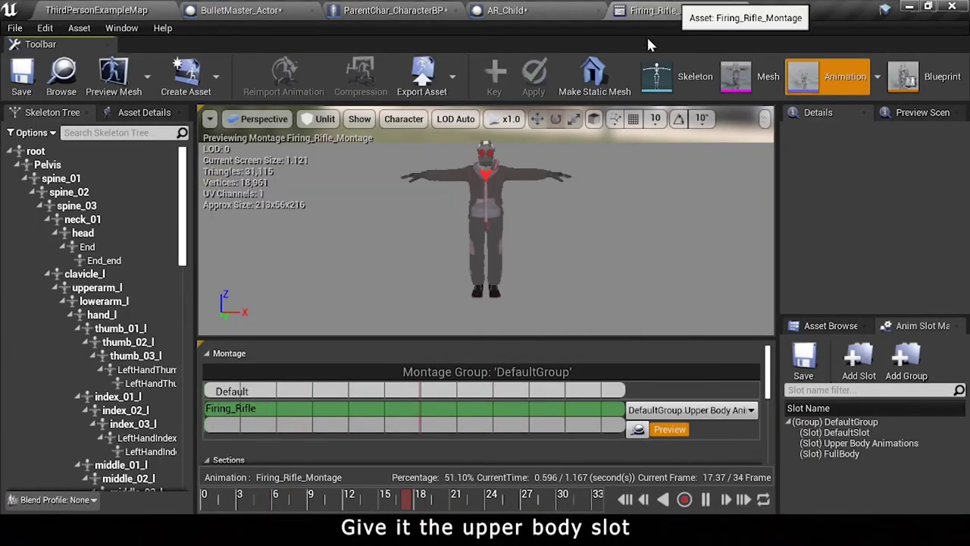
pyautogui.click(436, 10)
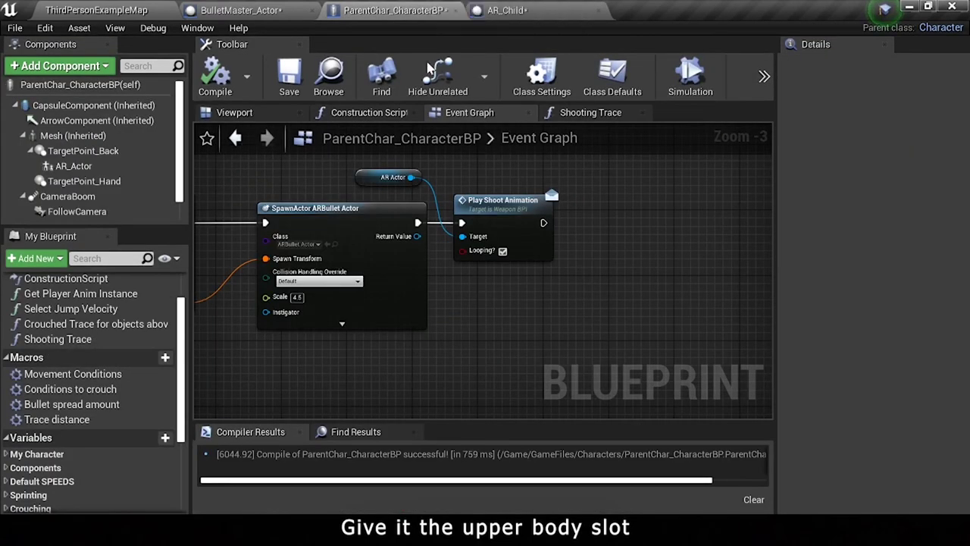
# Step: Add a Montage Play node from the anim instance, running after the fire-timer SET
pyautogui.scroll(-3, 528, 261)
pyautogui.moveTo(489, 281); pyautogui.dragTo(596, 281, button='right')
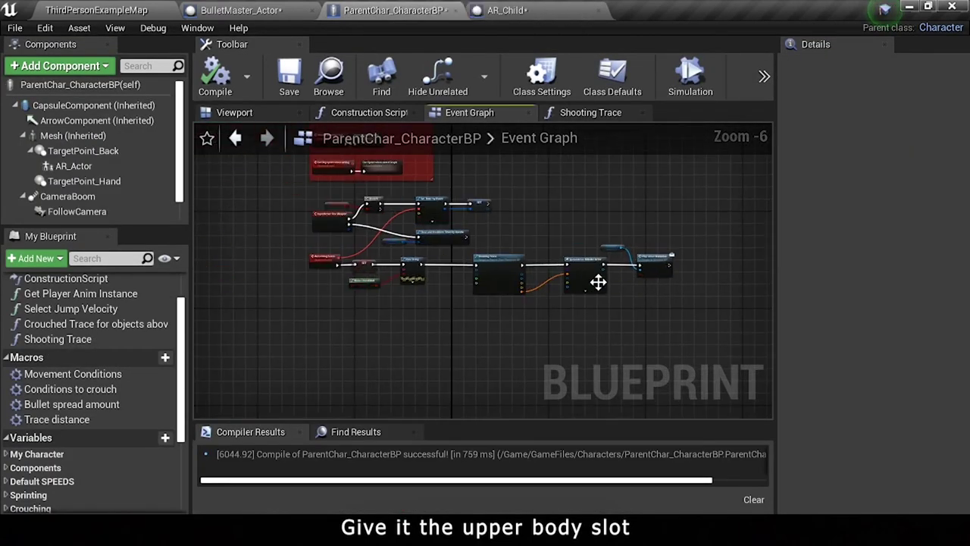
pyautogui.scroll(2, 509, 329)
pyautogui.scroll(2, 509, 329)
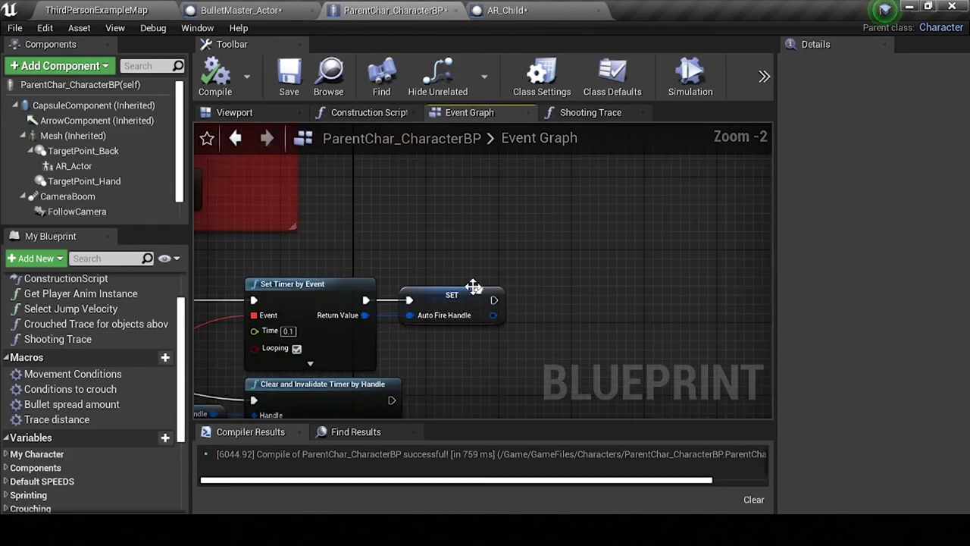
pyautogui.scroll(1, 46, 326)
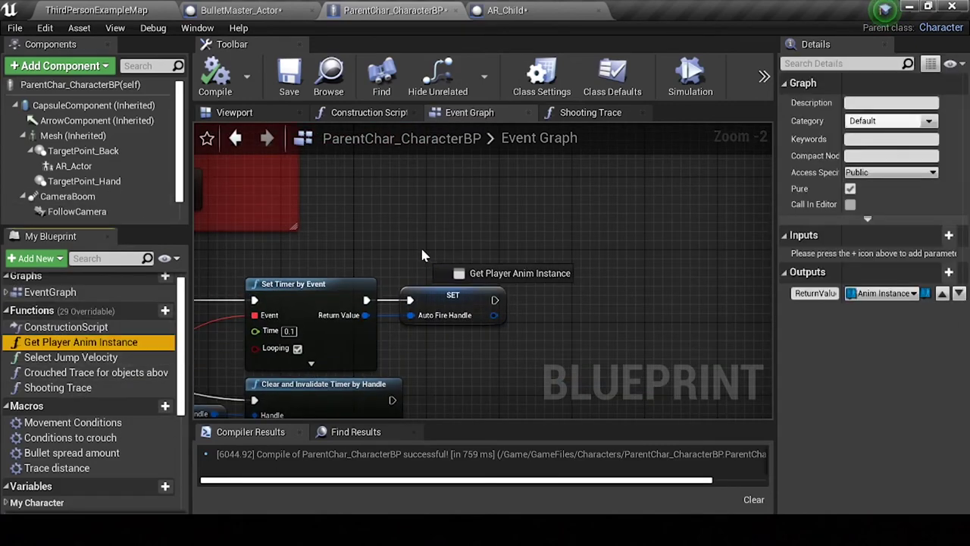
pyautogui.moveTo(50, 342); pyautogui.dragTo(418, 242)
pyautogui.moveTo(483, 258); pyautogui.dragTo(561, 272)
pyautogui.write('m')
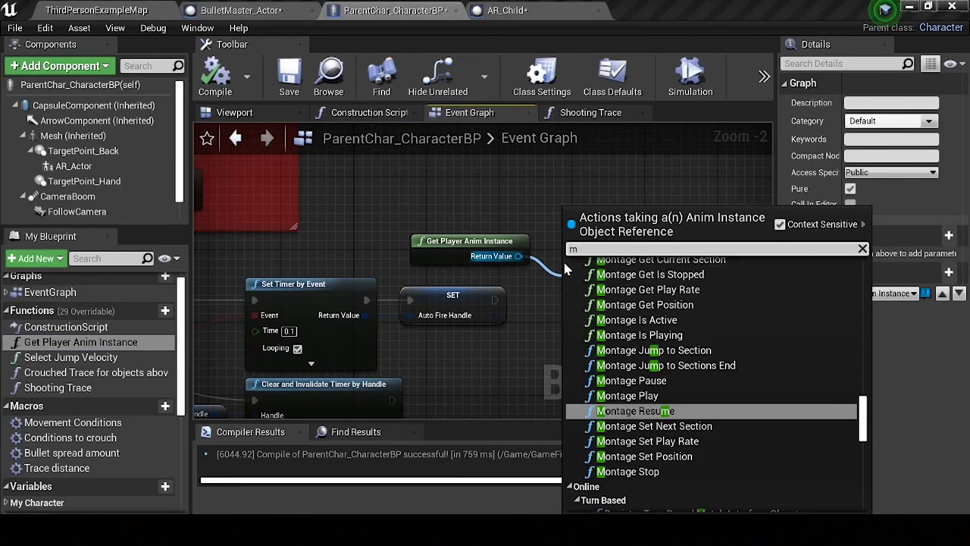
pyautogui.write('ontage pla')
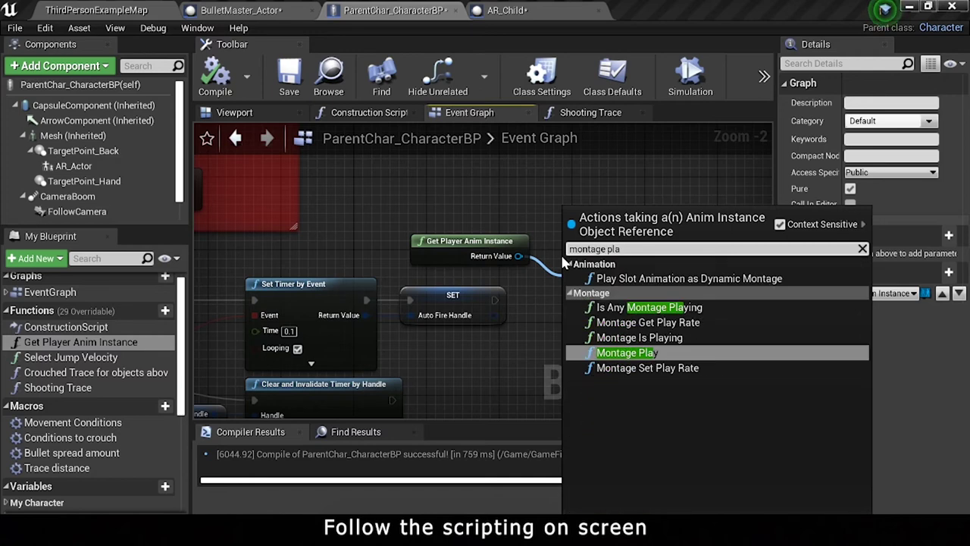
pyautogui.click(626, 353)
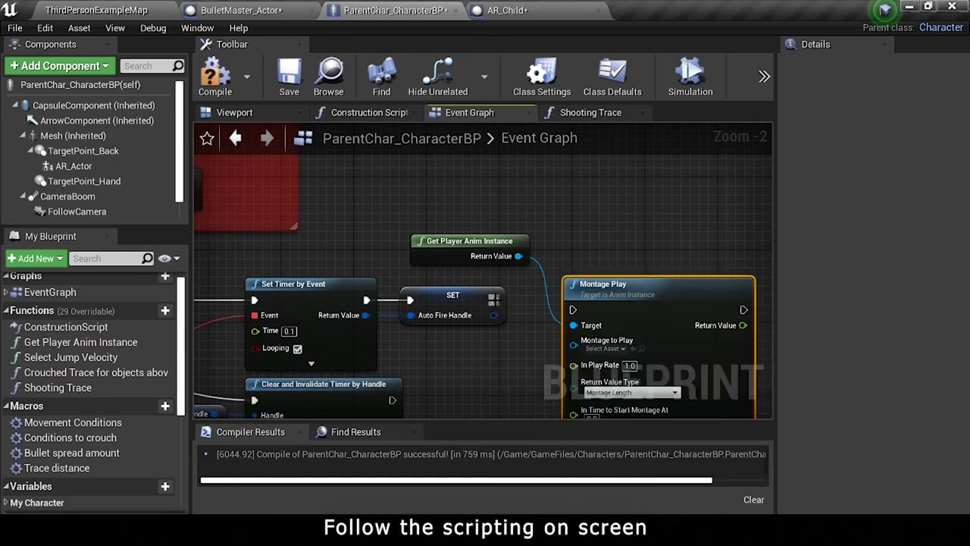
pyautogui.moveTo(574, 312); pyautogui.dragTo(575, 303)
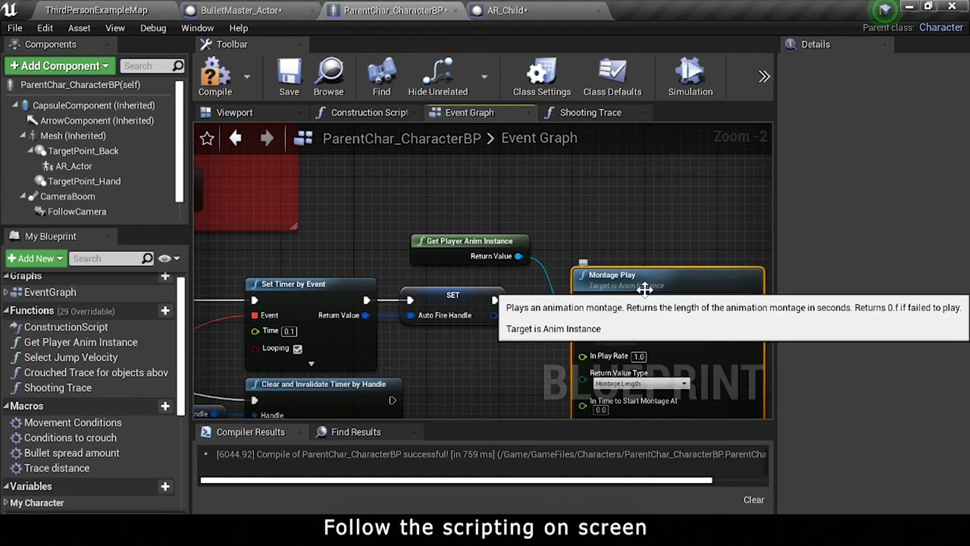
# Step: Make room in the graph by moving the bottom row of nodes down
pyautogui.click(173, 7)
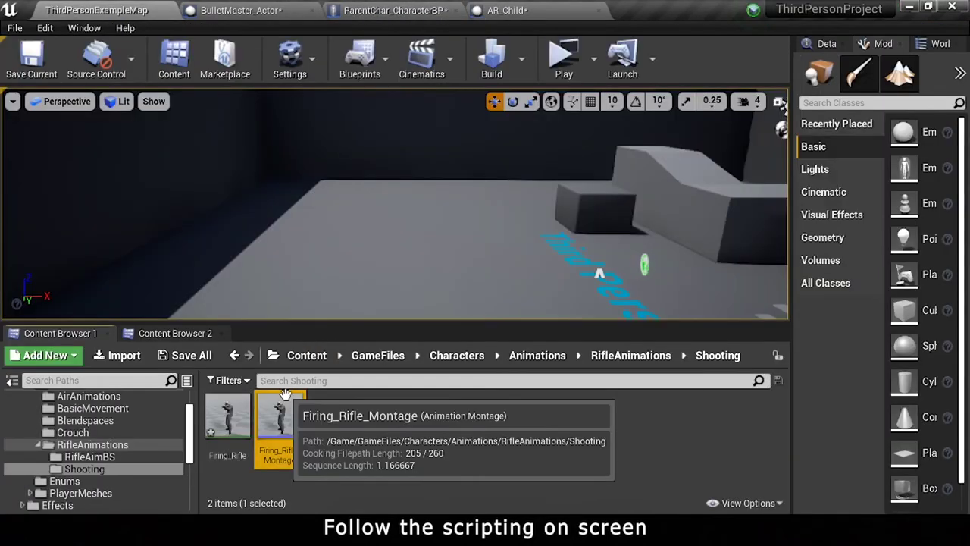
pyautogui.click(395, 10)
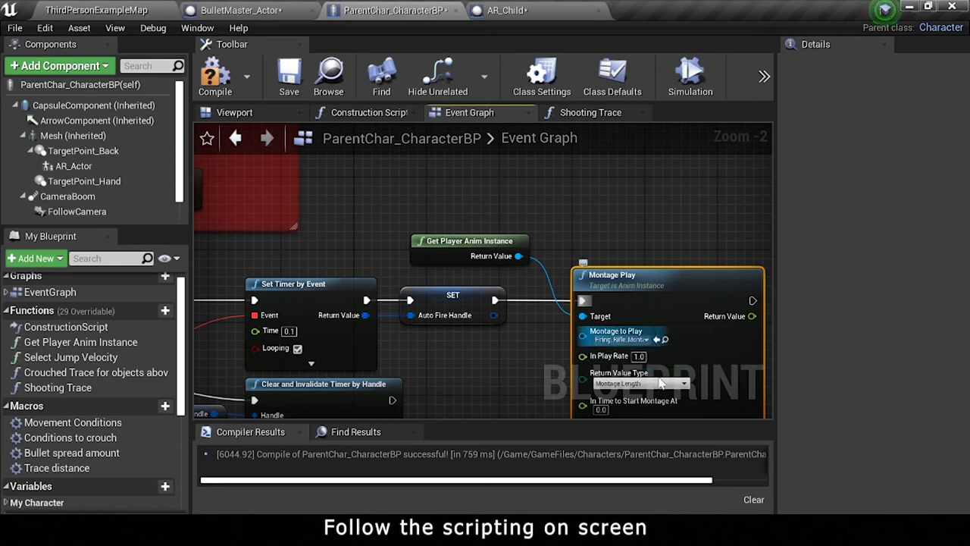
pyautogui.moveTo(653, 376); pyautogui.dragTo(593, 250, button='right')
pyautogui.scroll(-4, 356, 300)
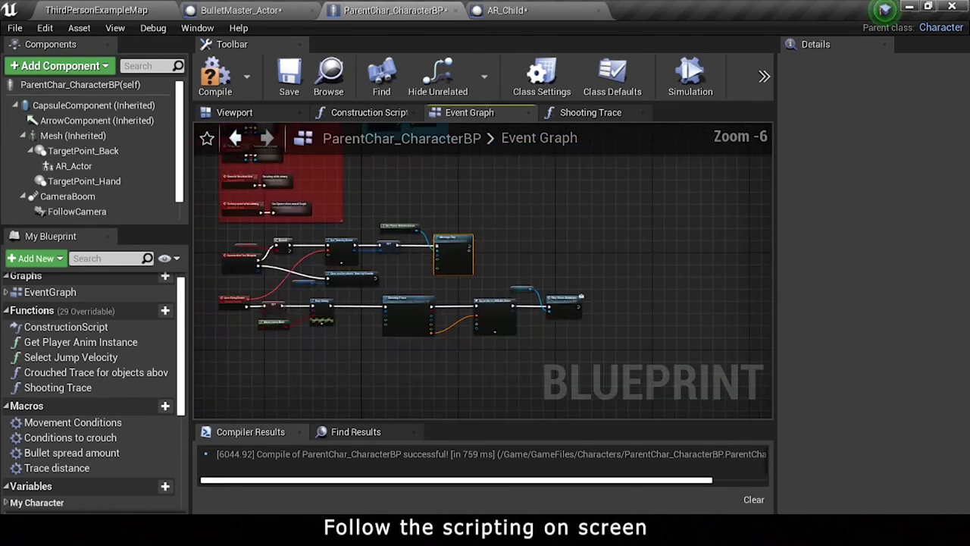
pyautogui.moveTo(307, 302); pyautogui.dragTo(366, 294, button='right')
pyautogui.moveTo(256, 277); pyautogui.dragTo(655, 338)
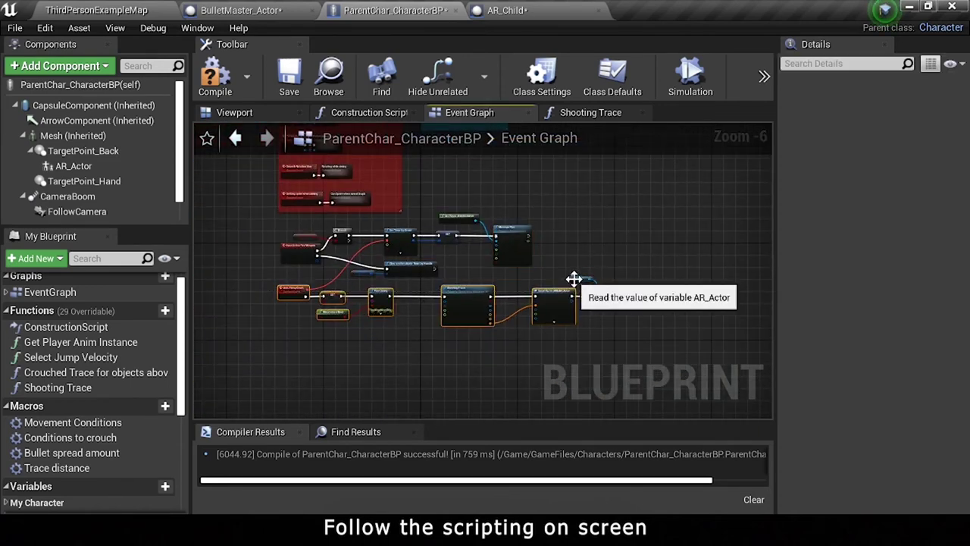
pyautogui.moveTo(574, 280); pyautogui.dragTo(577, 307)
pyautogui.scroll(2, 496, 227)
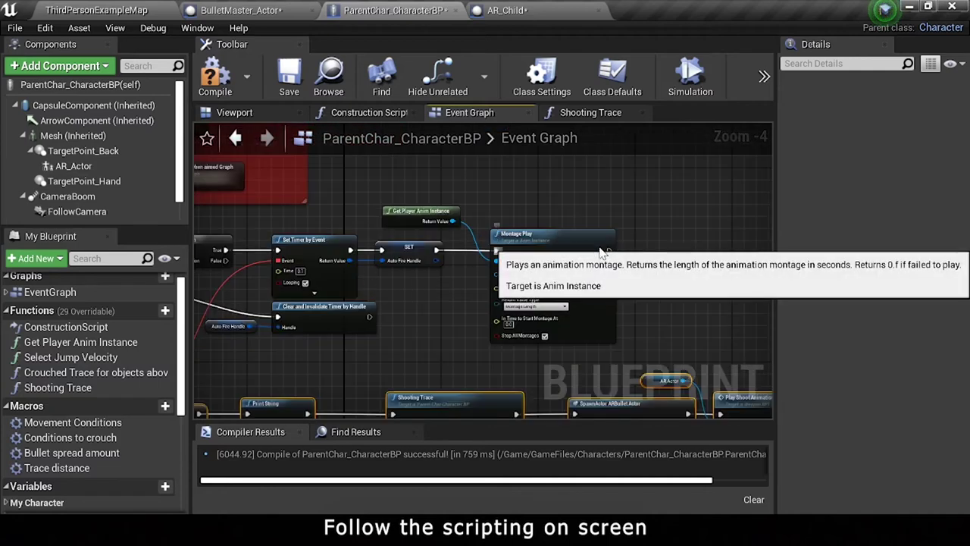
pyautogui.click(545, 235)
# Step: Add a Montage Stop after Clear and Invalidate Timer with 0.2 blend-out, targeting Firing_Rifle_Montage
pyautogui.moveTo(449, 223); pyautogui.dragTo(446, 288)
pyautogui.write('montage stop')
pyautogui.press('Return')
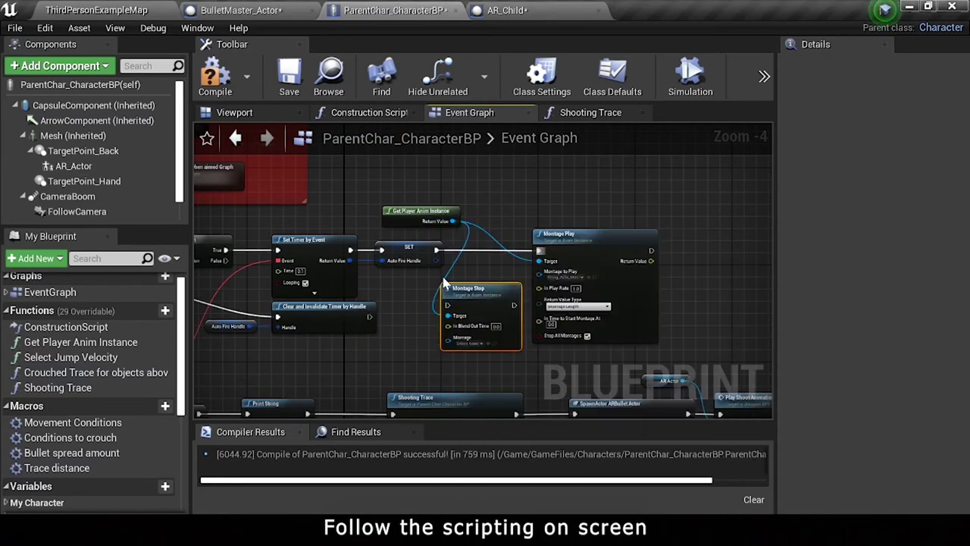
pyautogui.scroll(1, 382, 305)
pyautogui.moveTo(367, 327); pyautogui.dragTo(472, 310)
pyautogui.moveTo(524, 329); pyautogui.dragTo(515, 346)
pyautogui.write('2')
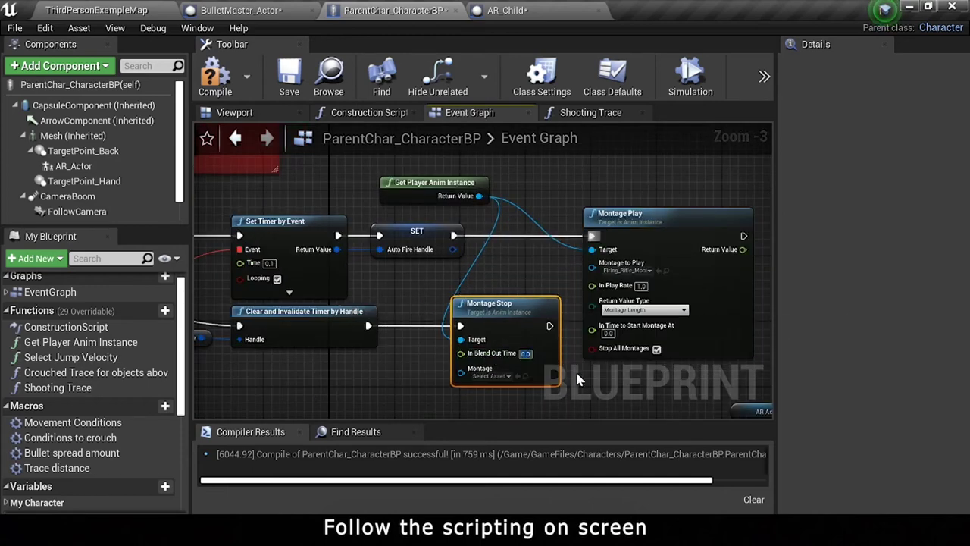
pyautogui.press('Return')
pyautogui.write('0.2')
pyautogui.click(519, 377)
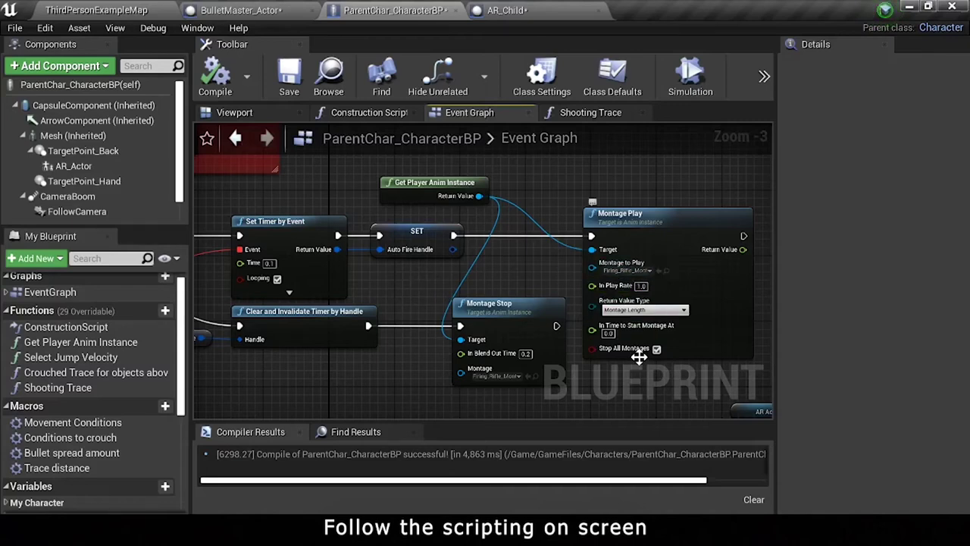
# Step: Set Montage Play's play rate to 10 and compile the blueprint
pyautogui.click(641, 285)
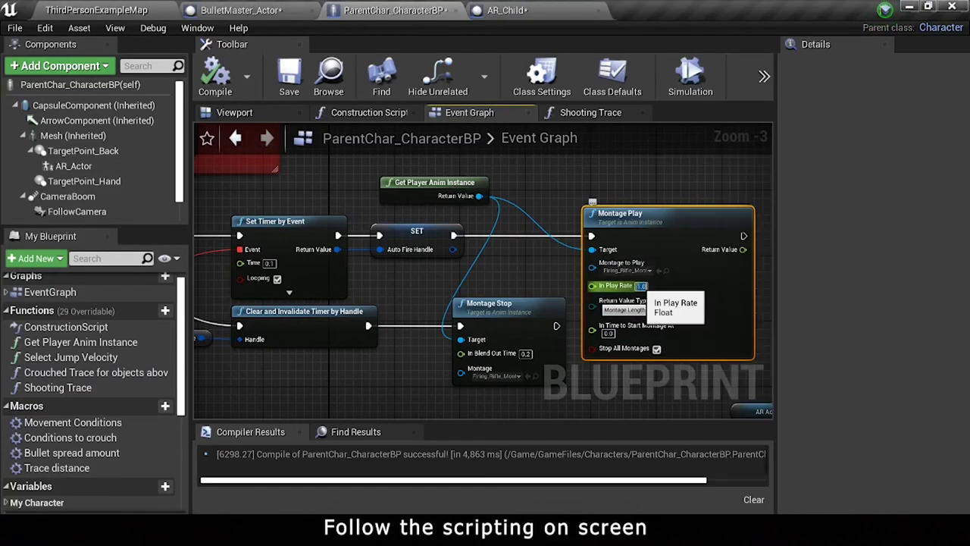
pyautogui.write('10')
pyautogui.moveTo(420, 331); pyautogui.dragTo(395, 248, button='right')
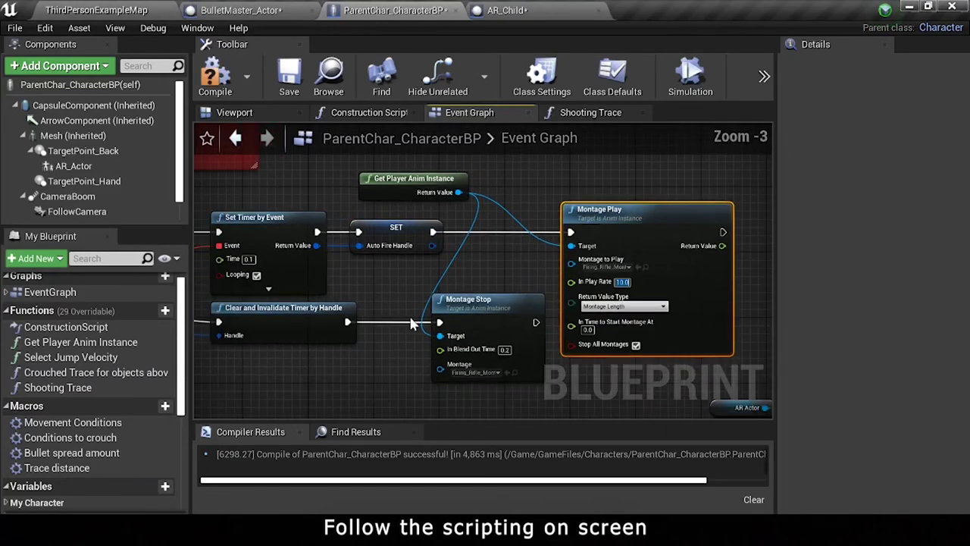
pyautogui.scroll(-2, 395, 248)
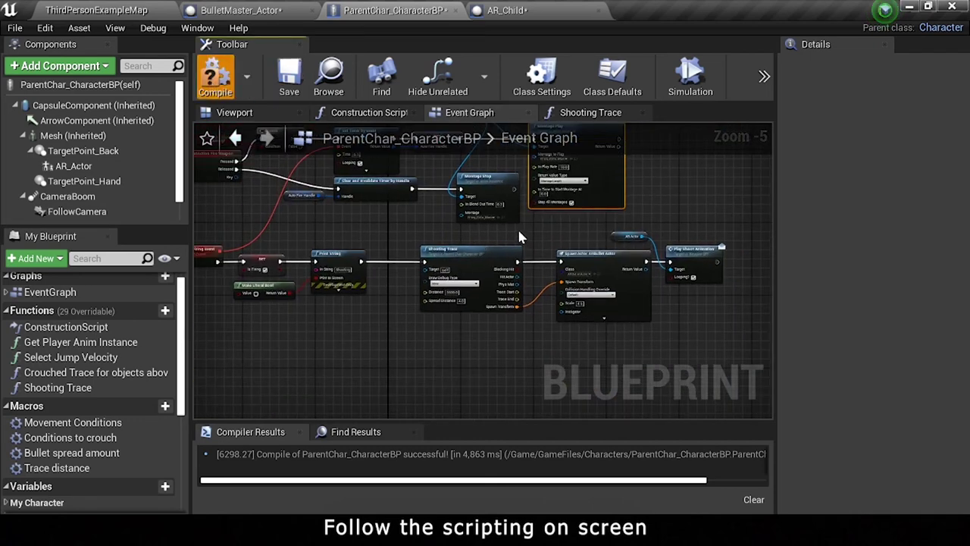
pyautogui.click(517, 226)
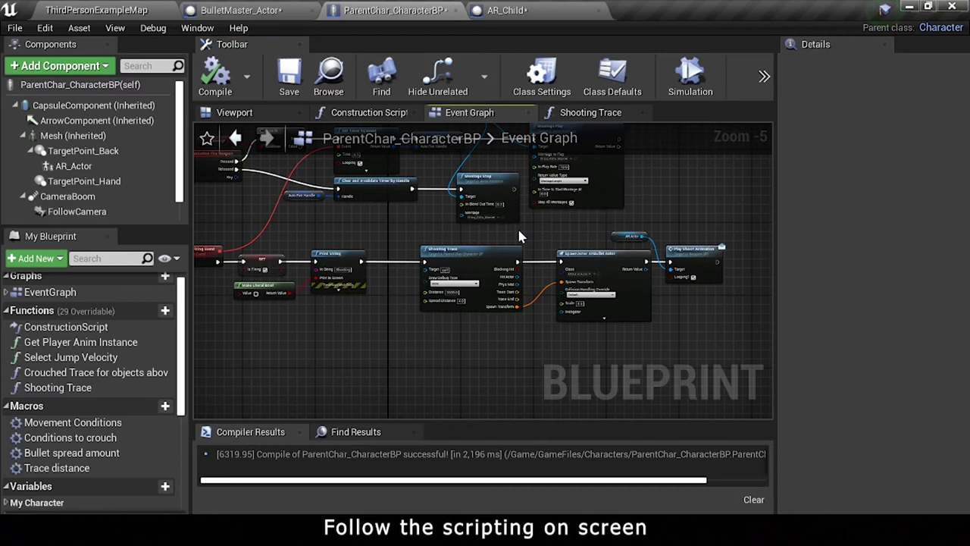
pyautogui.scroll(1, 488, 177)
pyautogui.click(141, 9)
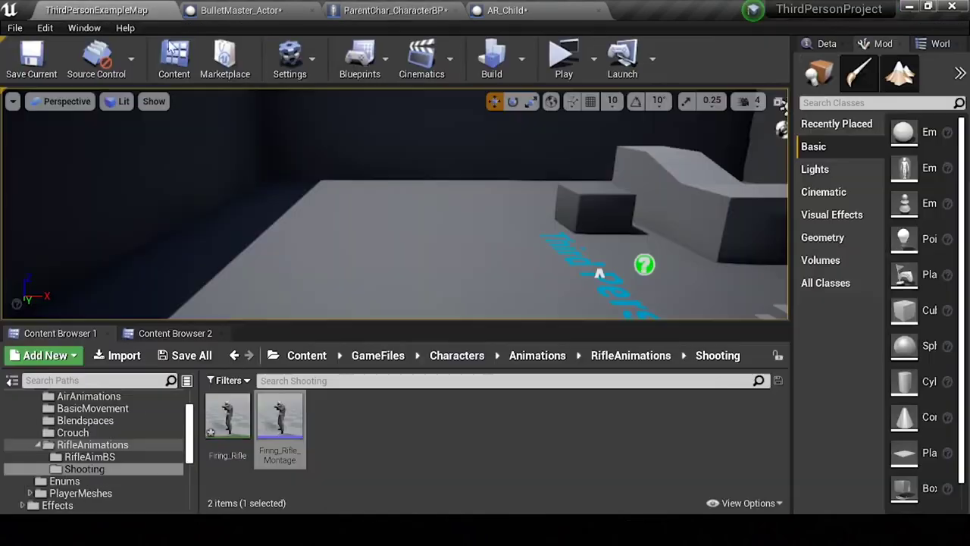
# Step: Link Firing_Rifle_Montage's Default section to itself so it loops, and save the montage
pyautogui.doubleClick(280, 415)
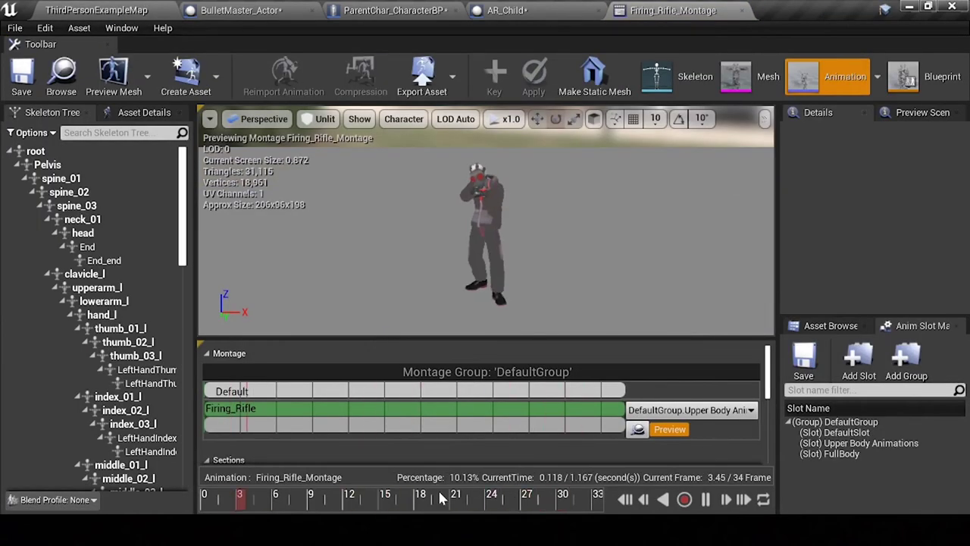
pyautogui.click(285, 497)
pyautogui.moveTo(768, 379); pyautogui.dragTo(768, 409)
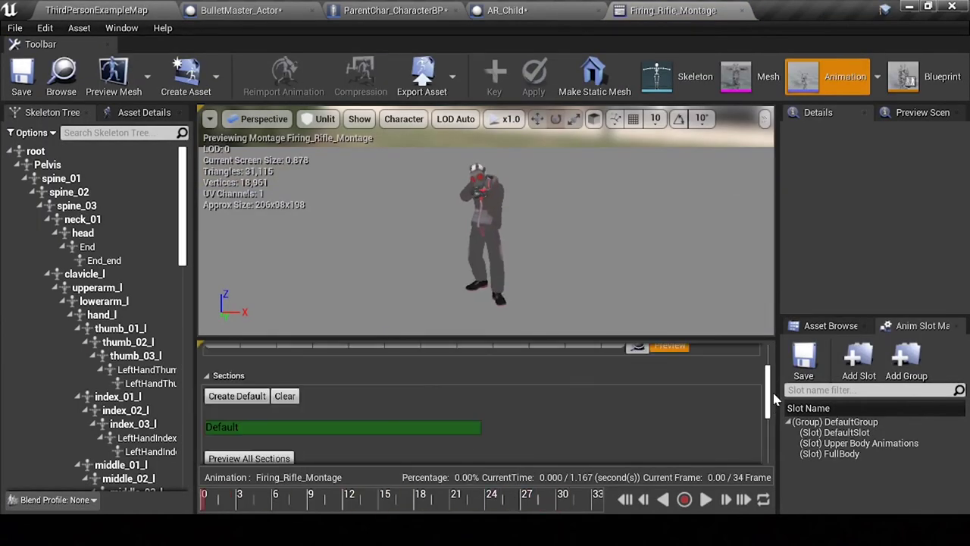
pyautogui.click(263, 429)
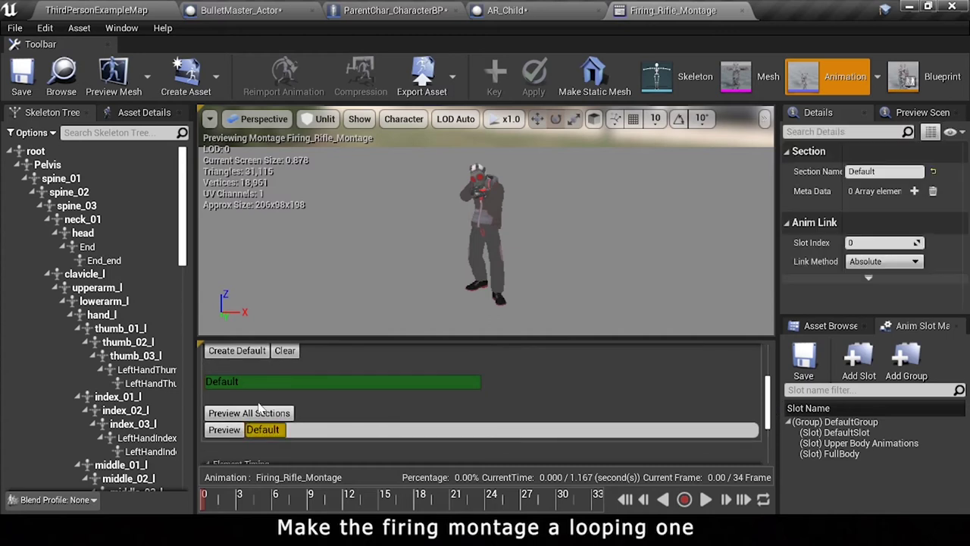
pyautogui.click(21, 76)
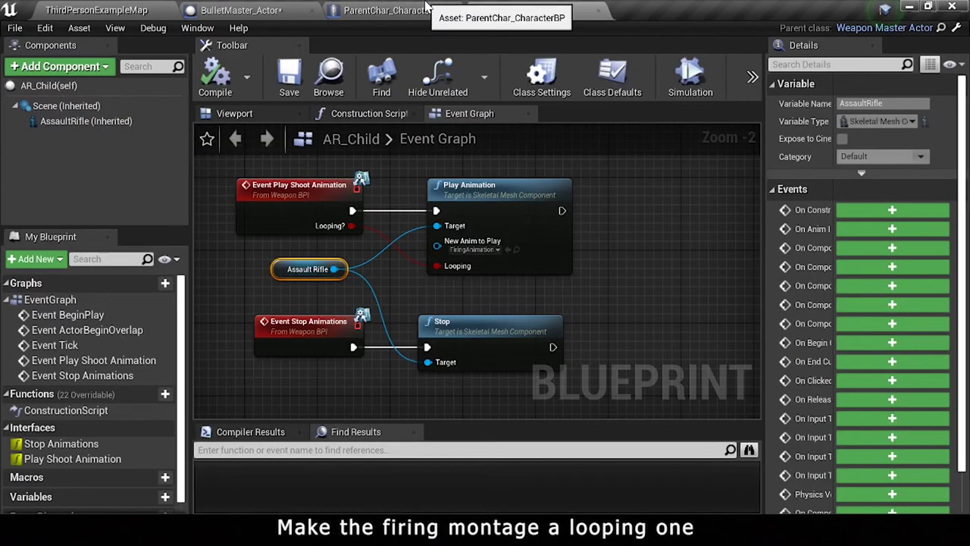
# Step: Return to the level editor and launch the game in a standalone preview
pyautogui.click(421, 9)
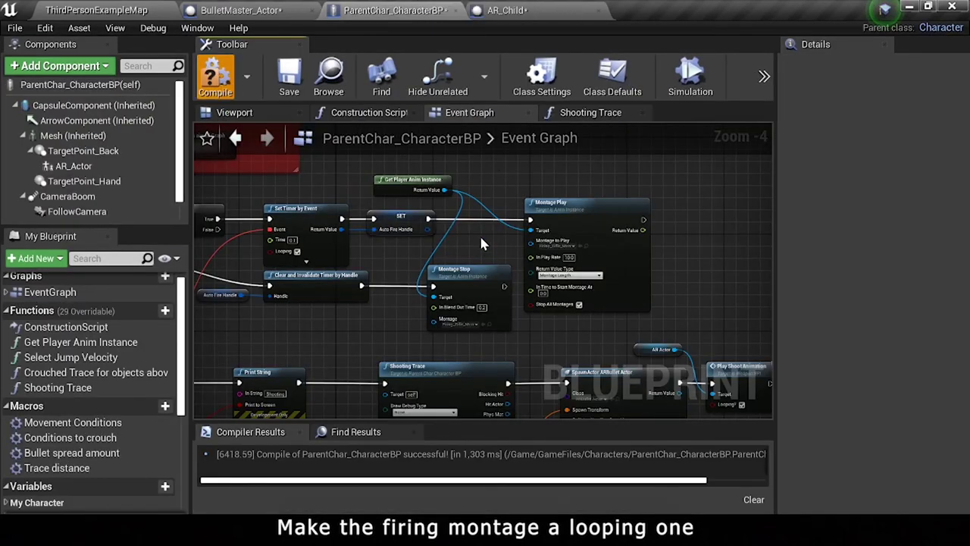
pyautogui.click(110, 9)
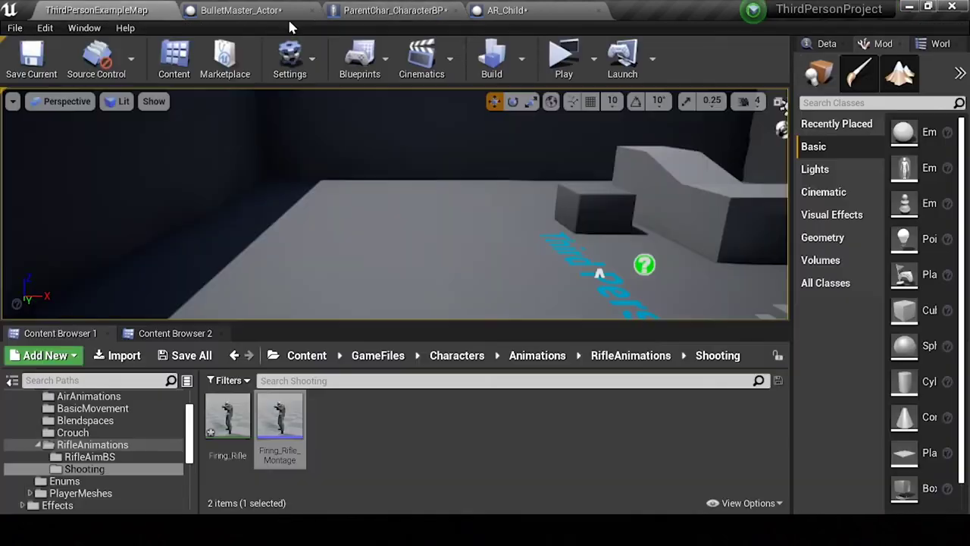
pyautogui.hotkey('alt', 'p')
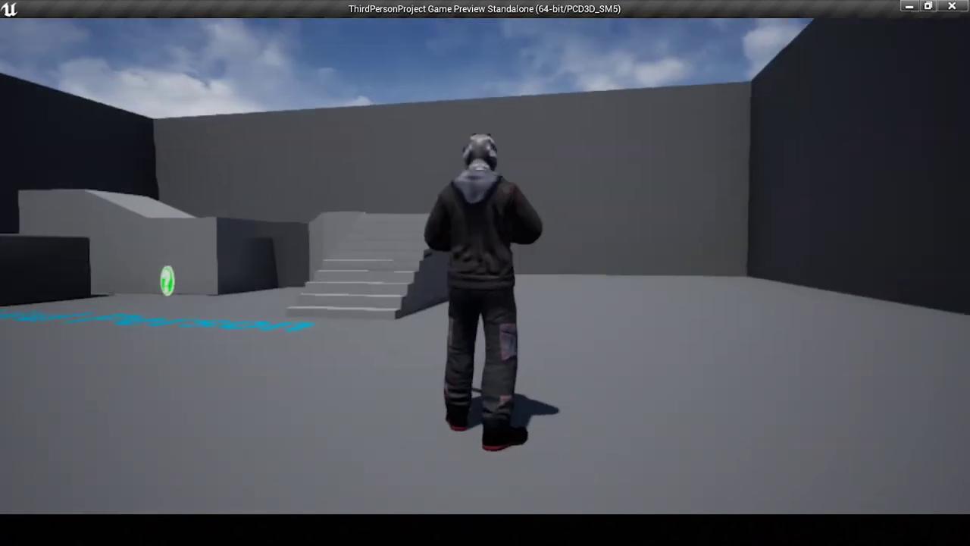
# Step: Aim and fire the rifle in-game to confirm the firing animation plays
pyautogui.rightClick(485, 266)
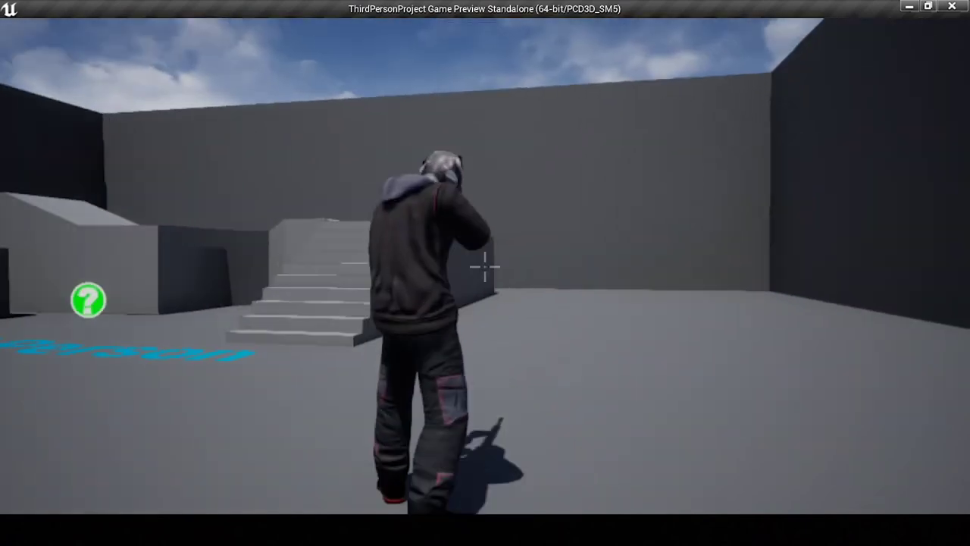
pyautogui.click(486, 266)
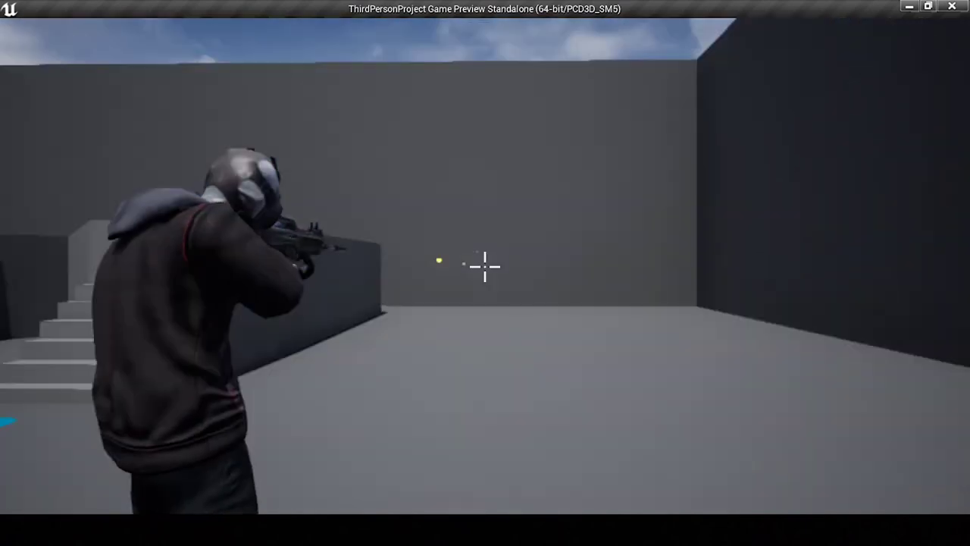
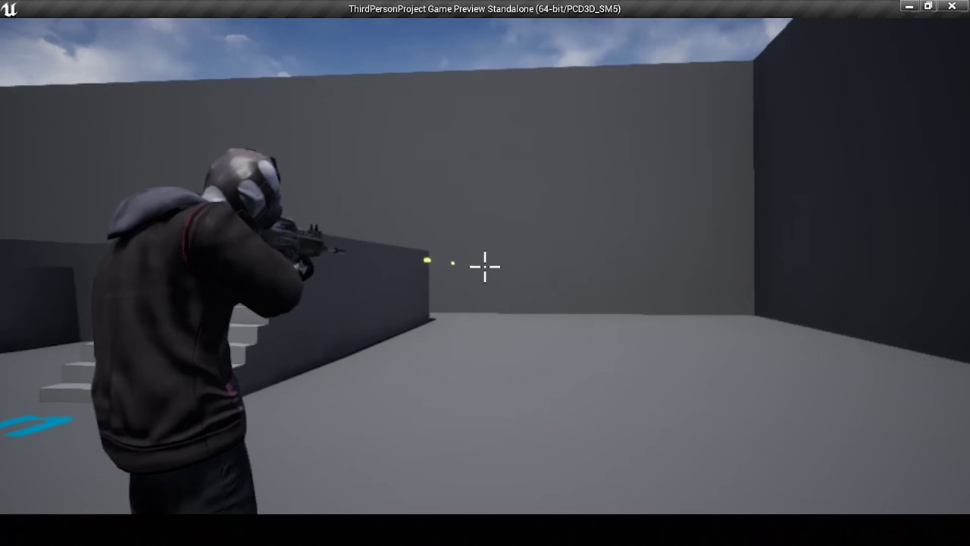
# Step: Fire the rifle twice at the wall in the game preview, then exit back to the editor
pyautogui.click(485, 266)
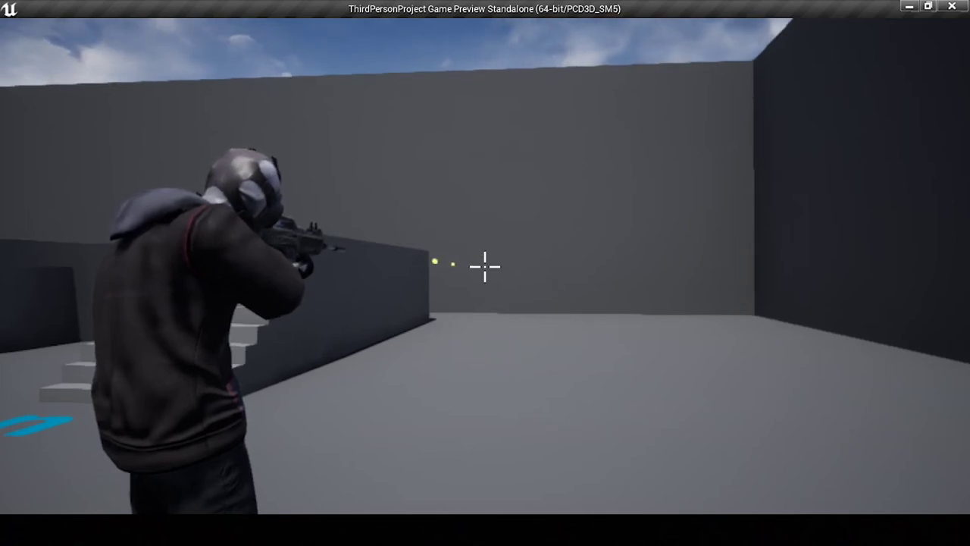
pyautogui.click(485, 266)
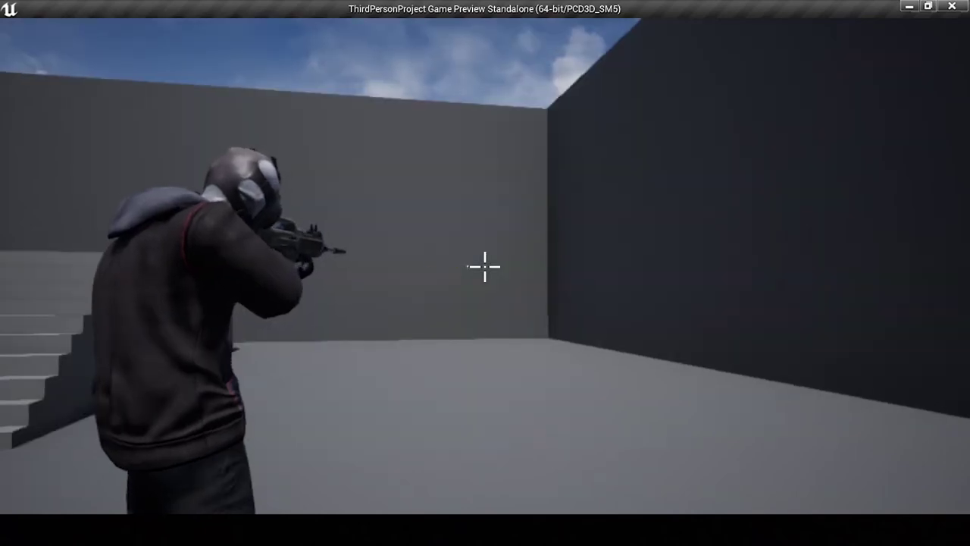
pyautogui.press('Escape')
pyautogui.click(355, 423)
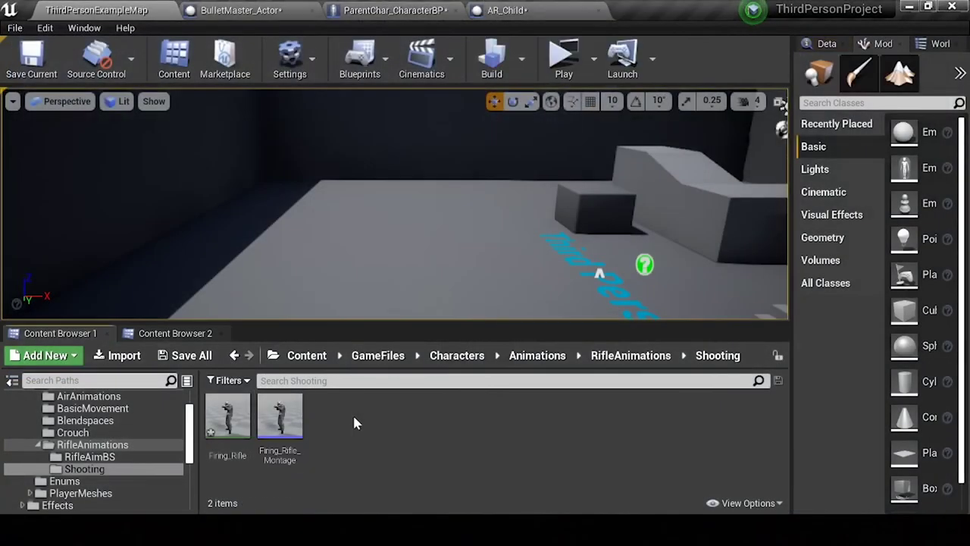
# Step: Browse the Content Browser to the GameFiles > Weapons folder
pyautogui.click(402, 10)
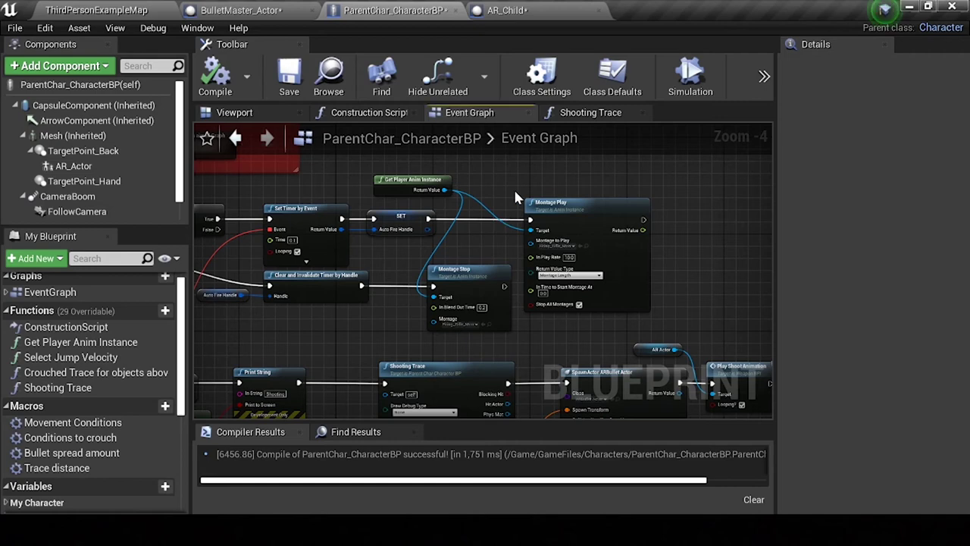
pyautogui.click(114, 10)
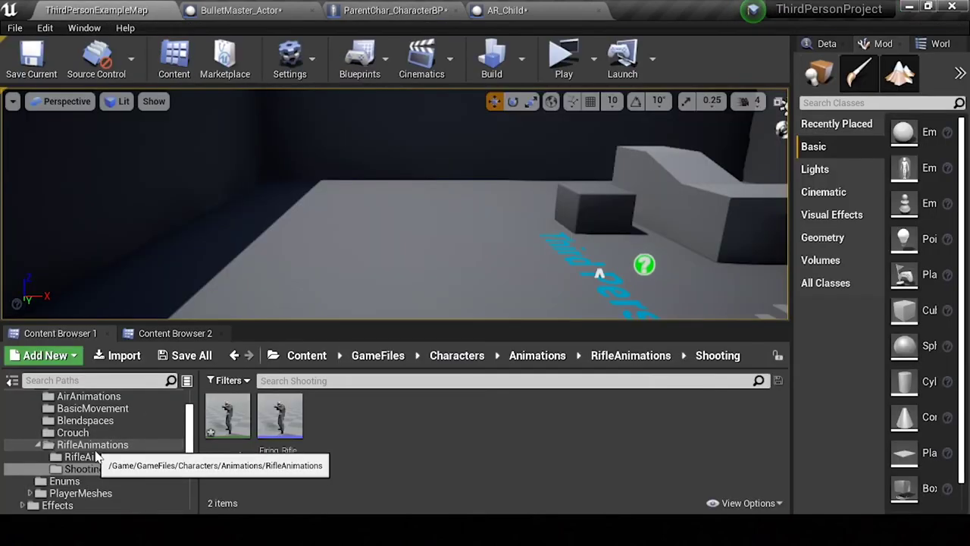
pyautogui.click(92, 445)
pyautogui.scroll(2, 83, 447)
pyautogui.click(57, 411)
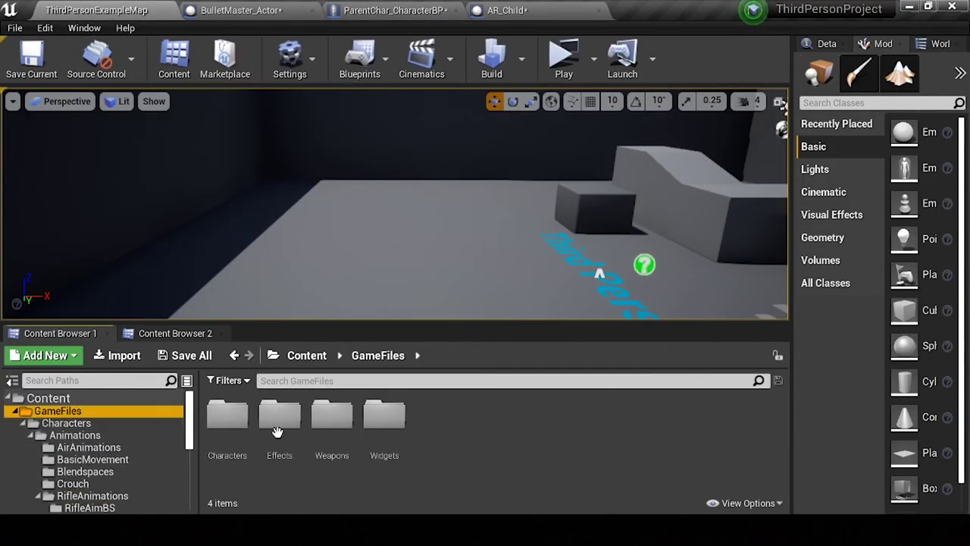
pyautogui.doubleClick(332, 415)
# Step: Create a SoundFX folder in Weapons with a Rifle subfolder inside it
pyautogui.rightClick(520, 458)
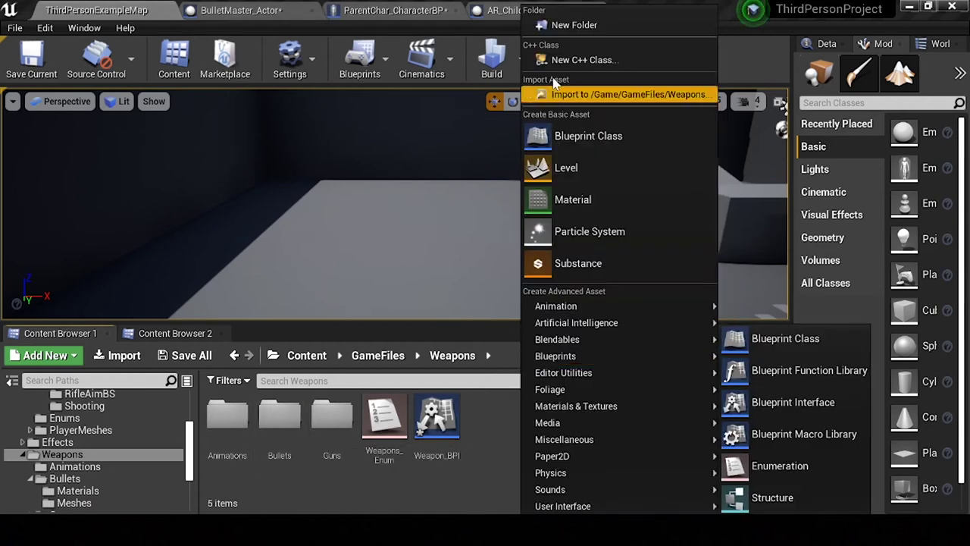
pyautogui.click(575, 25)
pyautogui.write('FX')
pyautogui.press('Return')
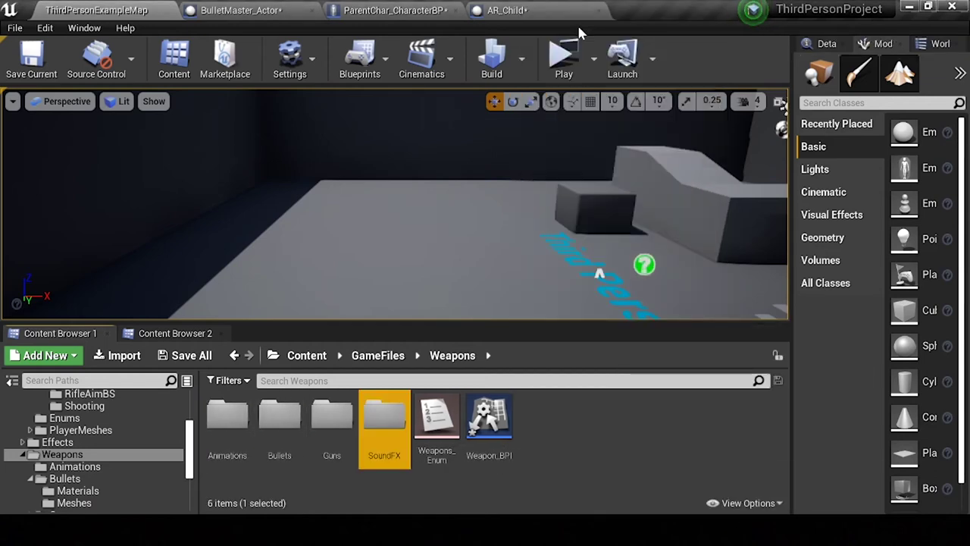
pyautogui.doubleClick(378, 423)
pyautogui.rightClick(379, 424)
pyautogui.click(472, 25)
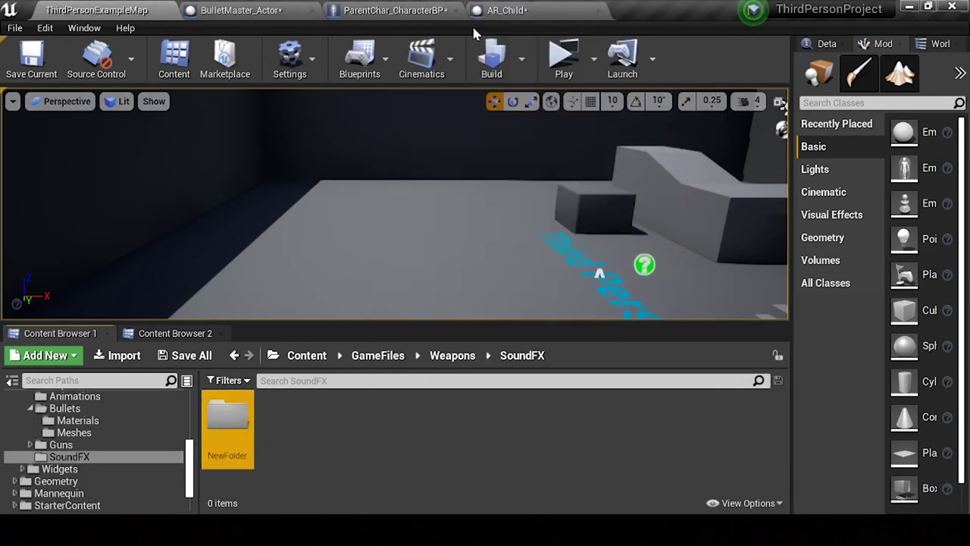
pyautogui.write('Rifle')
pyautogui.press('Return')
# Step: Import the nine rifle WAV files, RifleFire1–6 and RifleFireEnd1–3, into the Rifle folder
pyautogui.doubleClick(219, 405)
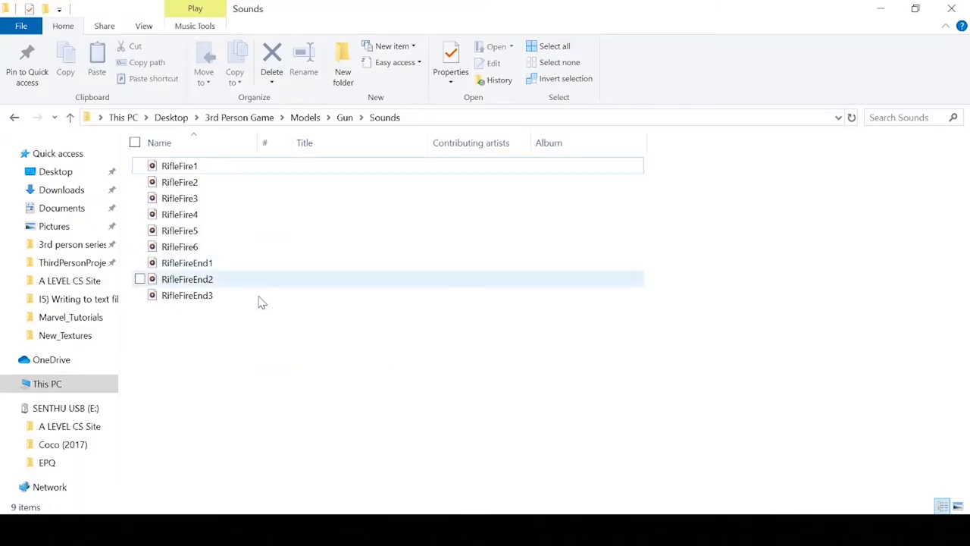
pyautogui.moveTo(258, 345); pyautogui.dragTo(211, 159)
pyautogui.moveTo(228, 250)
pyautogui.mouseDown()
pyautogui.moveTo(459, 488)
pyautogui.moveTo(428, 484)
pyautogui.mouseUp()
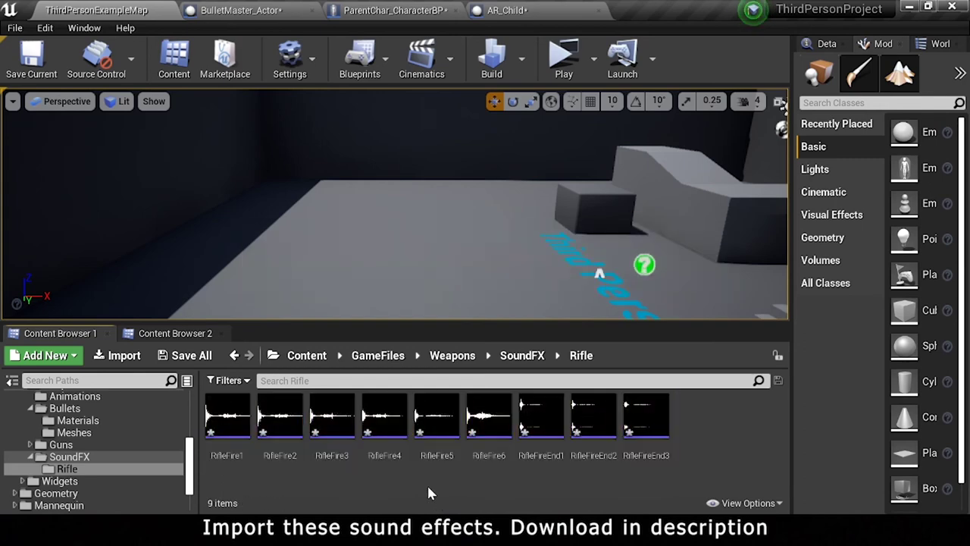
# Step: Create a new Sound Cue named RifleFire in the Rifle folder
pyautogui.rightClick(226, 459)
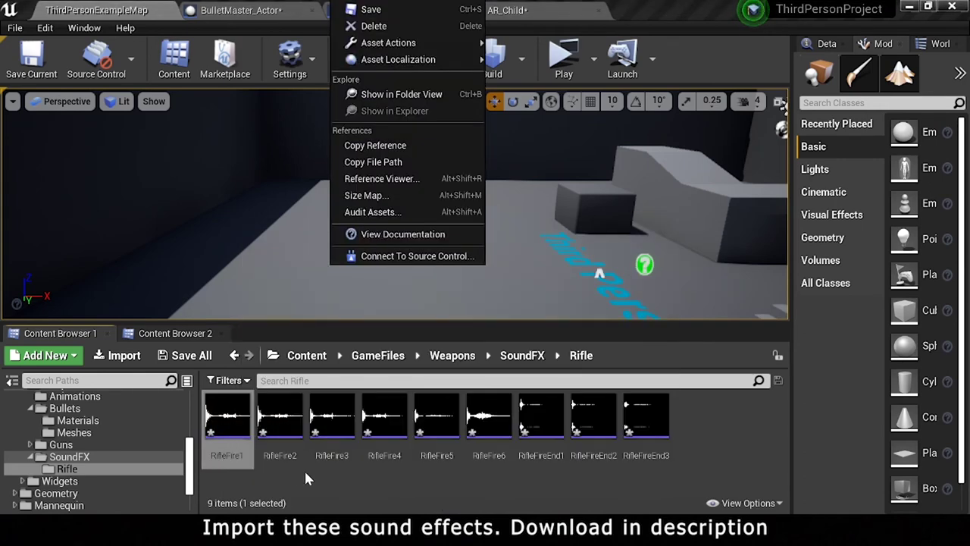
pyautogui.click(299, 467)
pyautogui.rightClick(304, 468)
pyautogui.moveTo(341, 489)
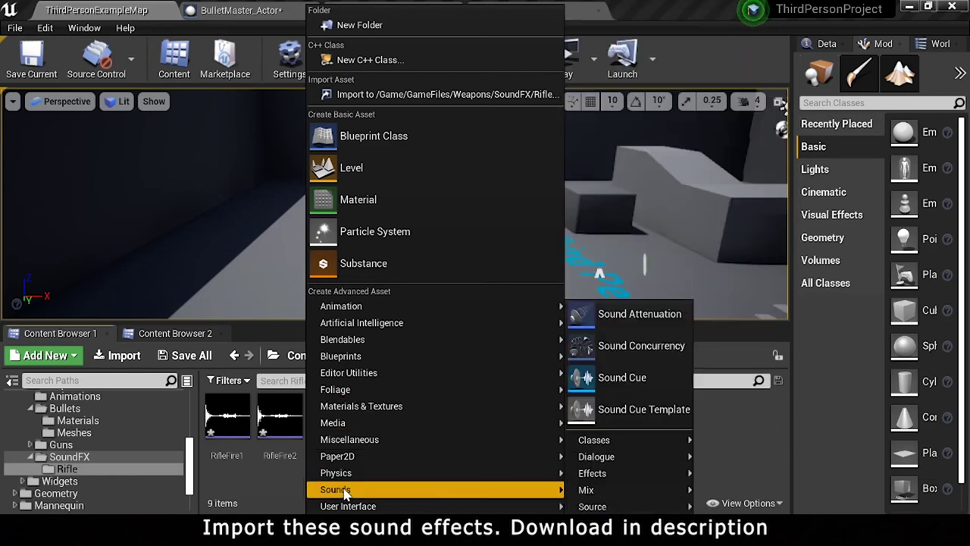
pyautogui.click(617, 385)
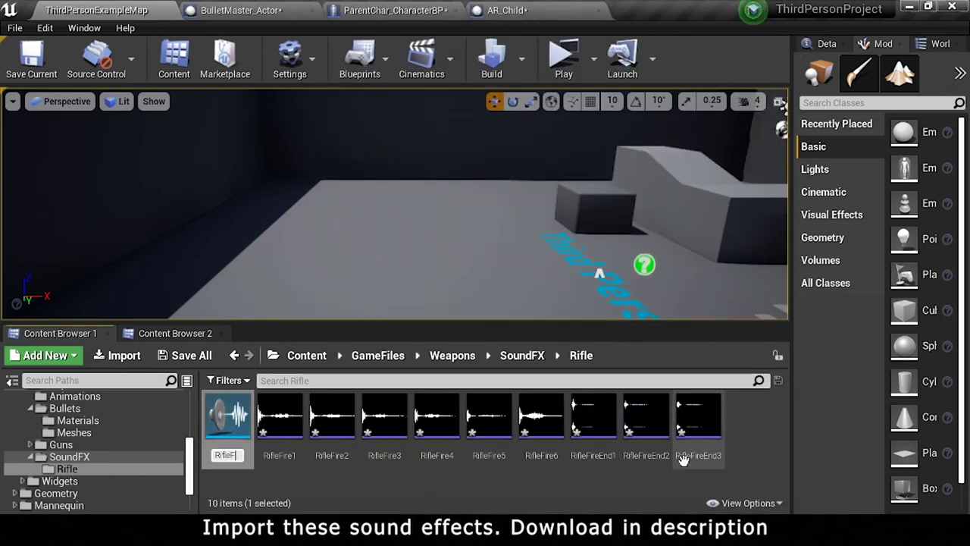
pyautogui.write('ire')
pyautogui.press('Return')
pyautogui.hotkey('ctrl', 'w')
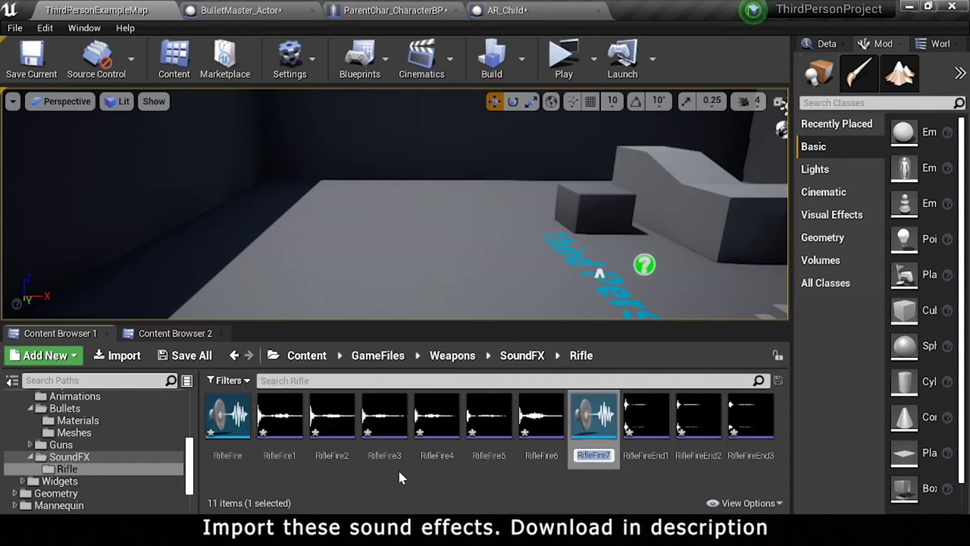
pyautogui.press('Escape')
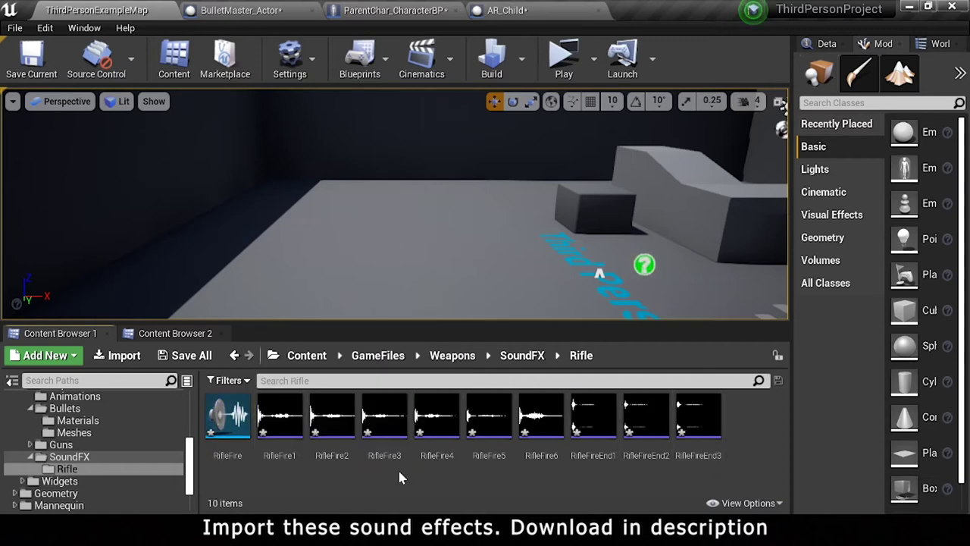
# Step: Add the RifleFire1–6 sounds to the RifleFire cue's graph
pyautogui.doubleClick(230, 413)
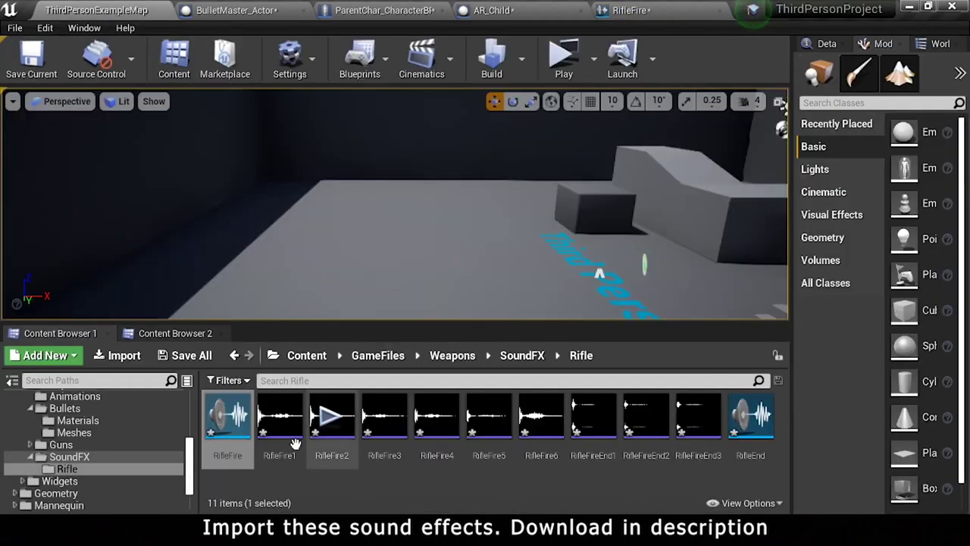
pyautogui.click(296, 443)
pyautogui.keyDown('shift'); pyautogui.click(546, 440); pyautogui.keyUp('shift')
pyautogui.moveTo(301, 455)
pyautogui.mouseDown()
pyautogui.moveTo(371, 148)
pyautogui.moveTo(345, 225)
pyautogui.mouseUp()
# Step: Add a Random node and connect all six RifleFire sounds to its inputs
pyautogui.scroll(-1, 485, 242)
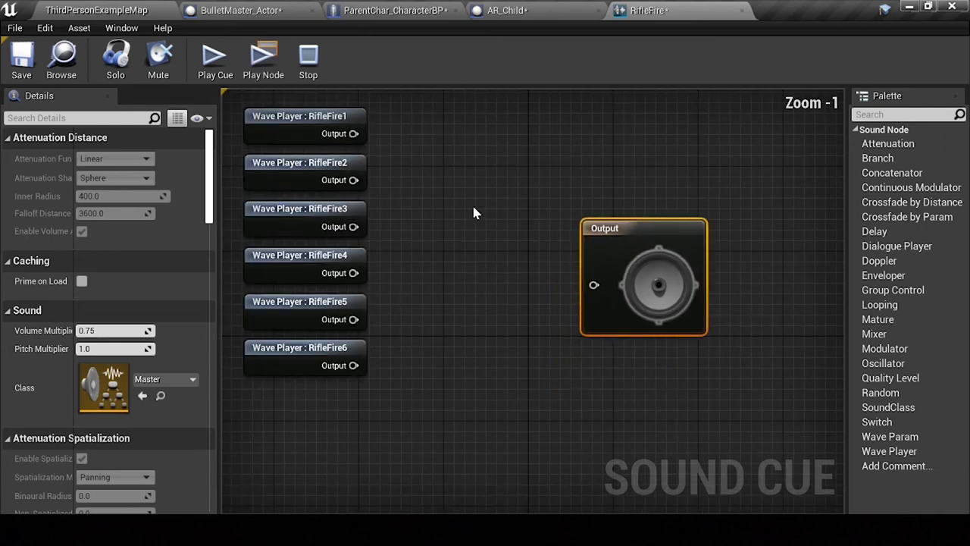
pyautogui.moveTo(353, 134); pyautogui.dragTo(438, 214)
pyautogui.write('random')
pyautogui.press('Return')
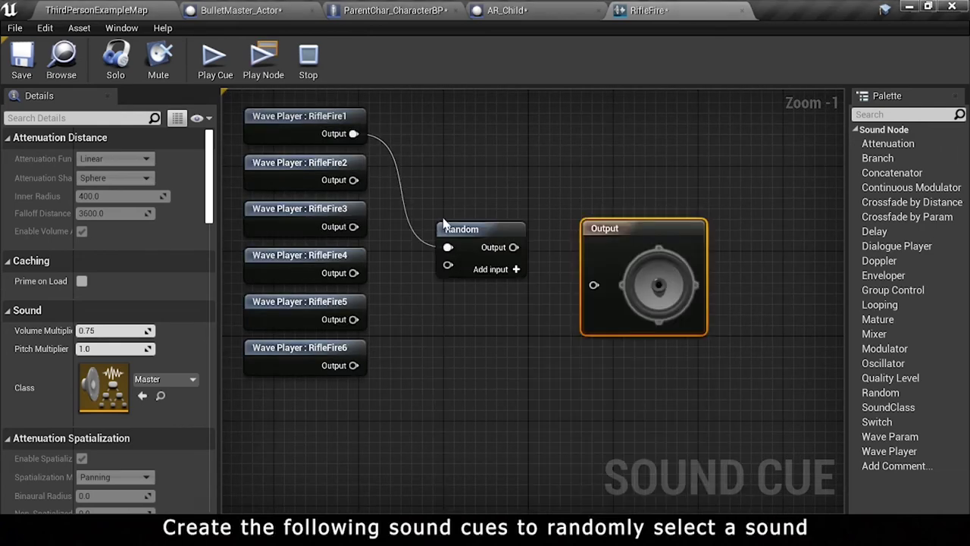
pyautogui.moveTo(354, 179); pyautogui.dragTo(446, 232)
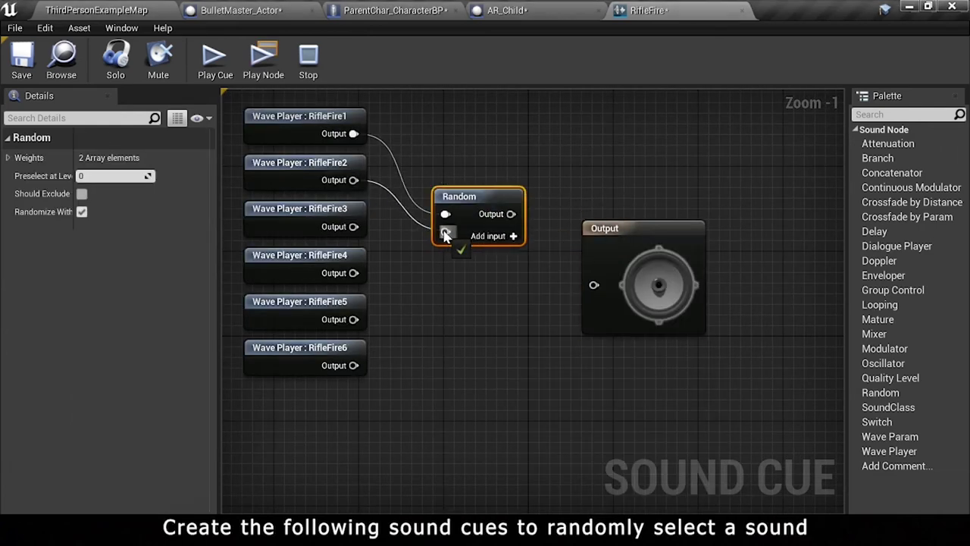
pyautogui.click(513, 235)
pyautogui.click(514, 235)
pyautogui.moveTo(444, 251); pyautogui.dragTo(342, 277)
pyautogui.moveTo(445, 276); pyautogui.dragTo(493, 240)
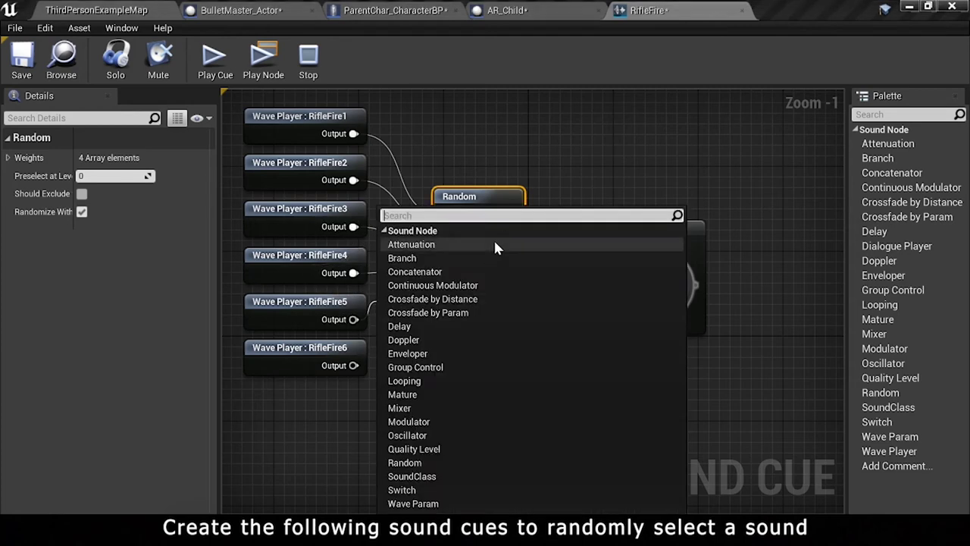
pyautogui.click(496, 229)
pyautogui.moveTo(442, 288); pyautogui.dragTo(357, 367)
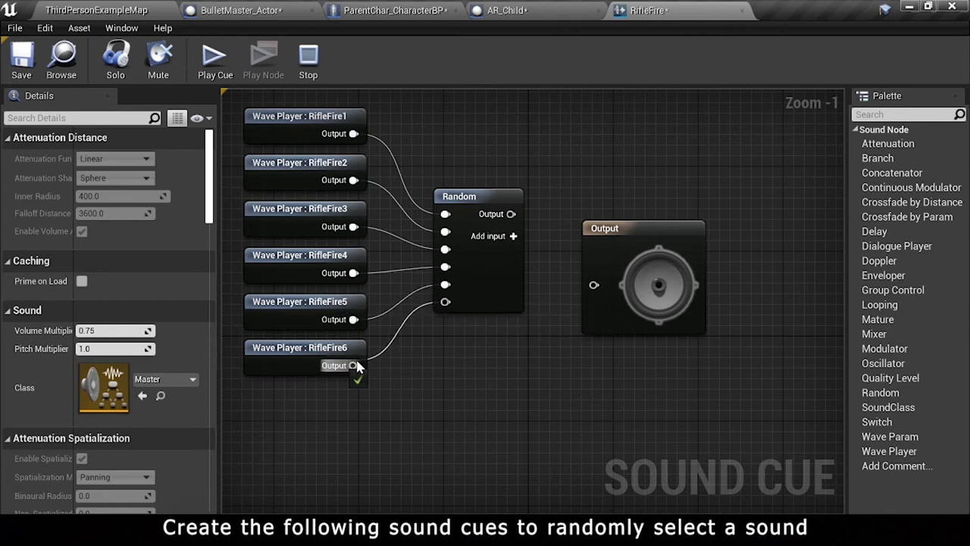
# Step: Connect the Random node to the cue's Output and close the RifleFire editor
pyautogui.moveTo(595, 286); pyautogui.dragTo(595, 287)
pyautogui.click(592, 281)
pyautogui.click(574, 335)
pyautogui.scroll(-2, 578, 358)
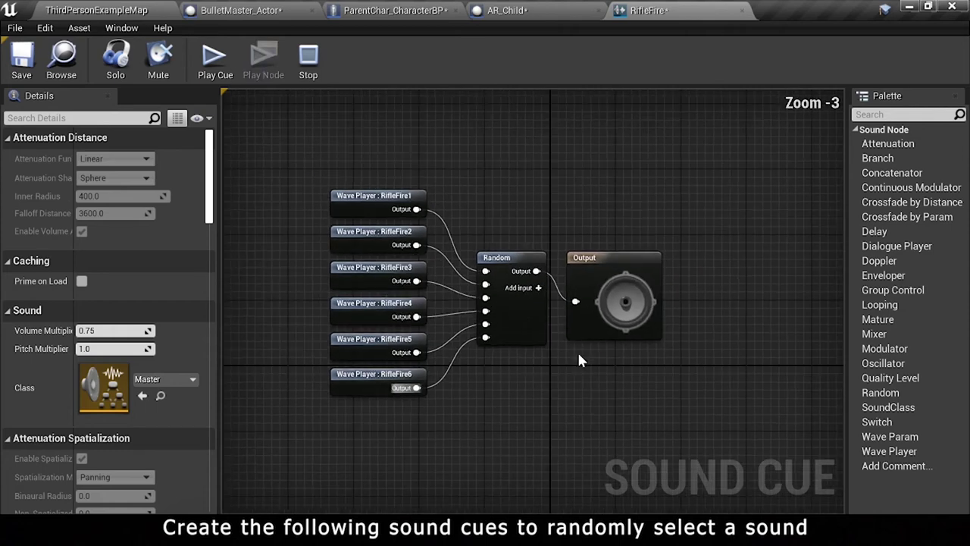
pyautogui.click(43, 70)
pyautogui.click(741, 10)
pyautogui.click(473, 474)
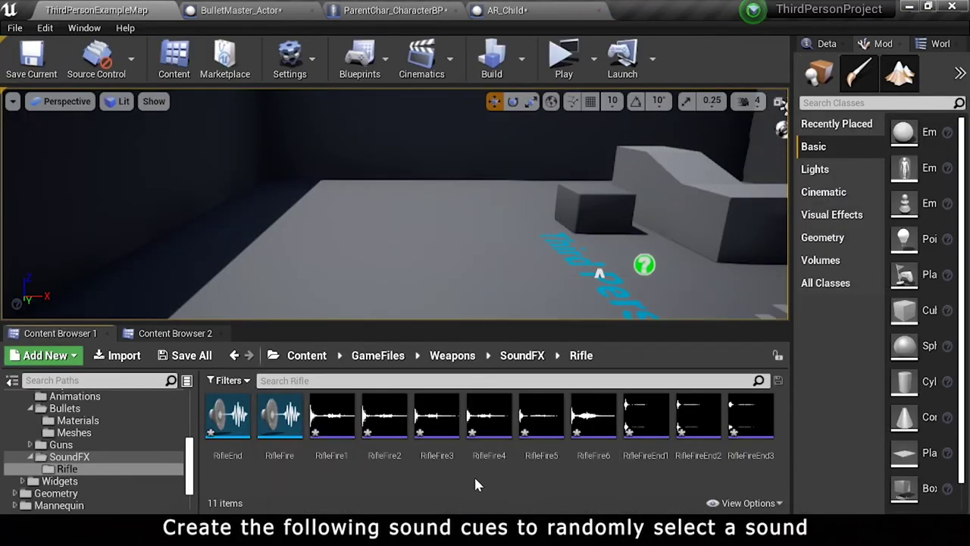
# Step: Add the three RifleFireEnd sounds to the RifleEnd sound cue
pyautogui.doubleClick(227, 421)
pyautogui.click(141, 10)
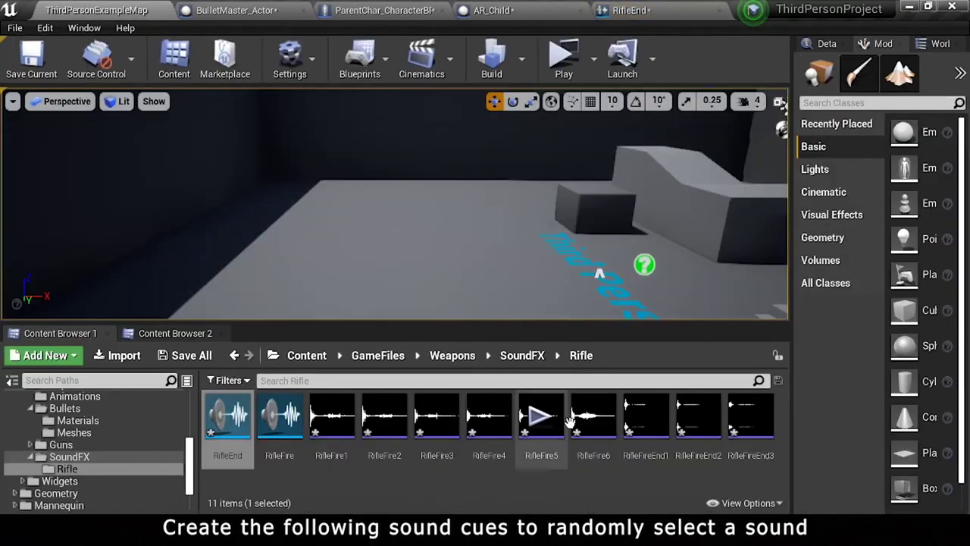
pyautogui.click(660, 443)
pyautogui.hotkey('shift', 'Right')
pyautogui.hotkey('shift', 'Right')
pyautogui.moveTo(677, 447); pyautogui.dragTo(303, 228)
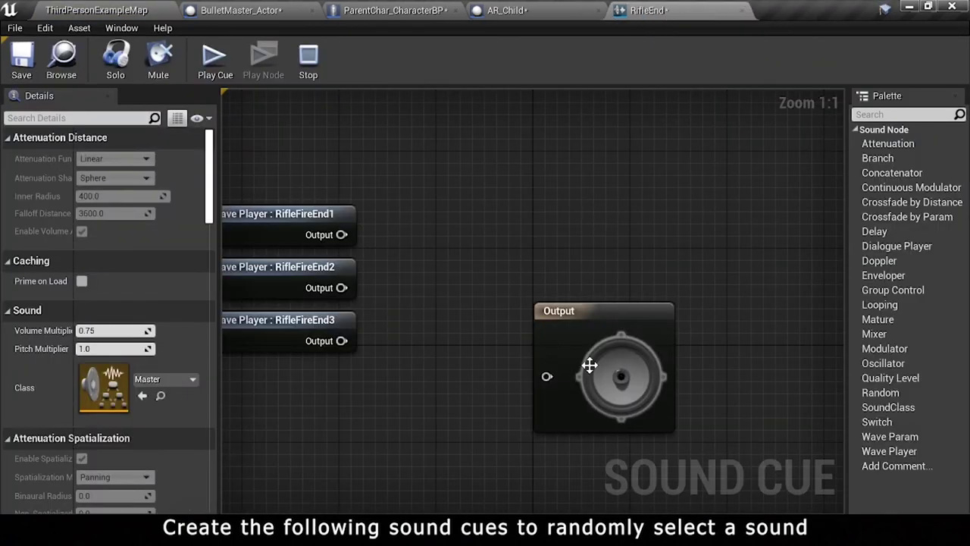
# Step: Wire RifleFireEnd1–3 into a Random node feeding RifleEnd's Output
pyautogui.moveTo(590, 365); pyautogui.dragTo(639, 300)
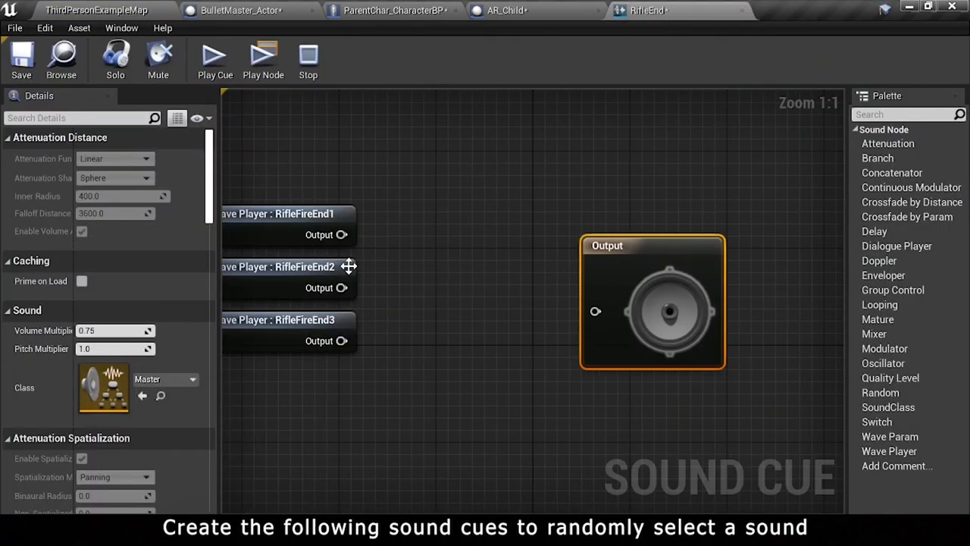
pyautogui.moveTo(403, 270); pyautogui.dragTo(412, 267)
pyautogui.write('rand')
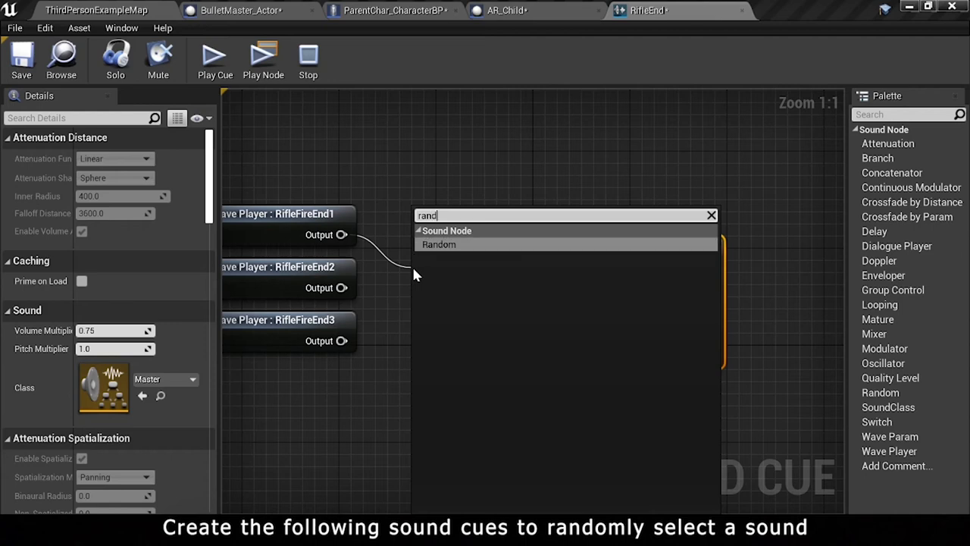
pyautogui.press('Return')
pyautogui.moveTo(347, 285)
pyautogui.mouseDown()
pyautogui.moveTo(396, 321)
pyautogui.moveTo(425, 319)
pyautogui.moveTo(425, 339)
pyautogui.mouseUp()
pyautogui.moveTo(448, 278); pyautogui.dragTo(436, 246)
pyautogui.moveTo(488, 266); pyautogui.dragTo(596, 311)
pyautogui.moveTo(608, 245); pyautogui.dragTo(559, 221)
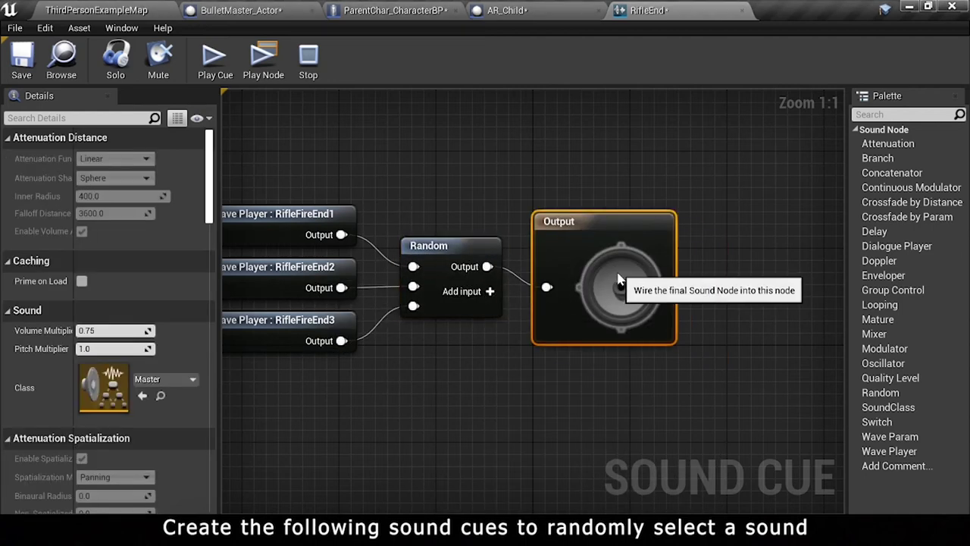
# Step: Close the RifleEnd editor and browse to the weapon Animations folder
pyautogui.middleClick(646, 10)
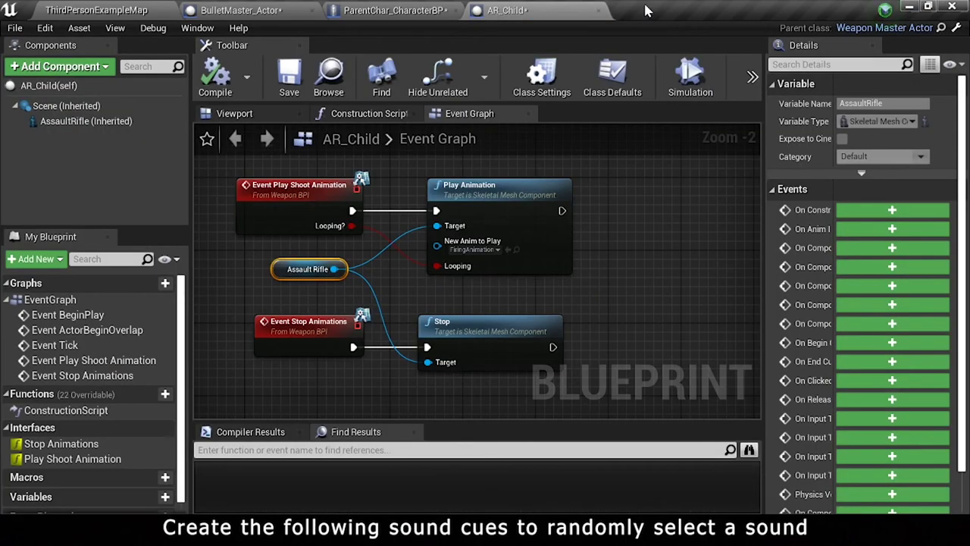
pyautogui.click(607, 233)
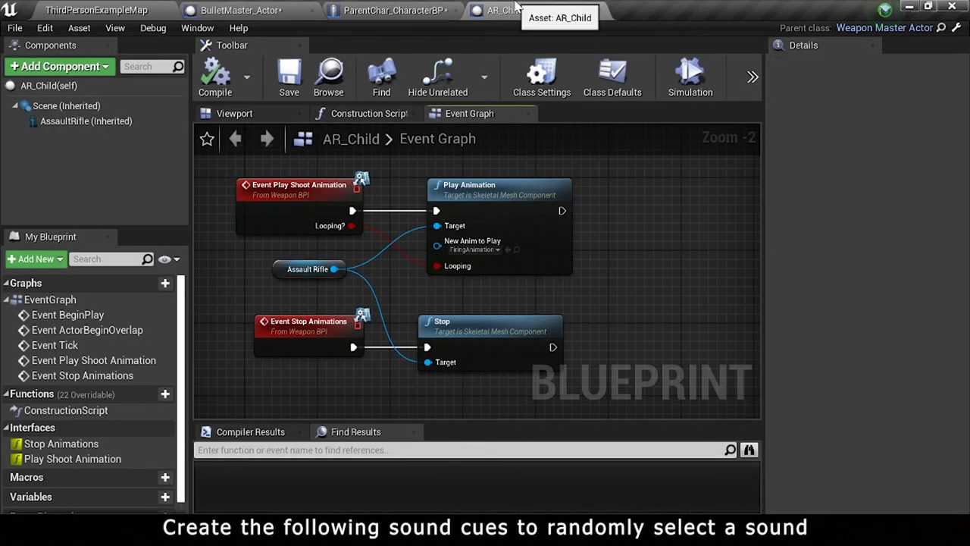
pyautogui.click(242, 10)
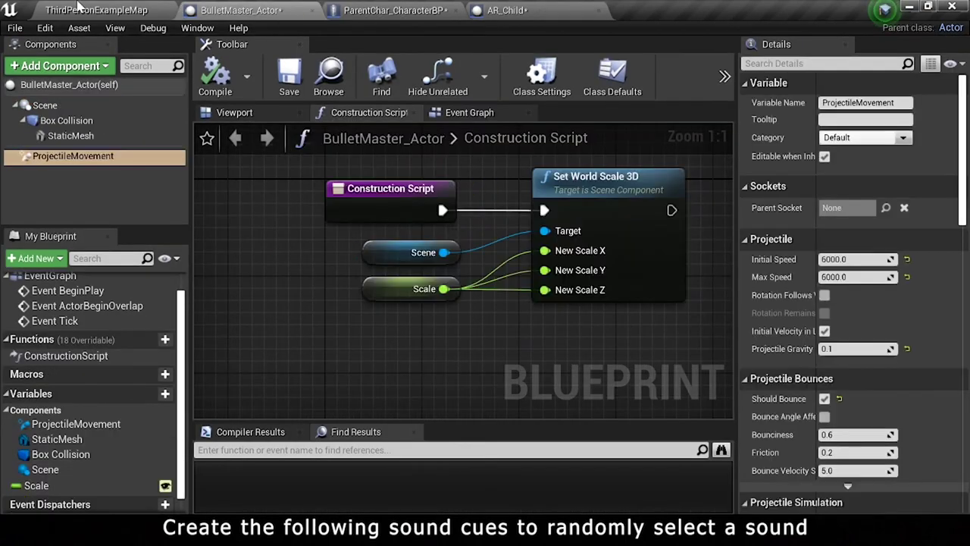
pyautogui.click(96, 10)
pyautogui.click(356, 489)
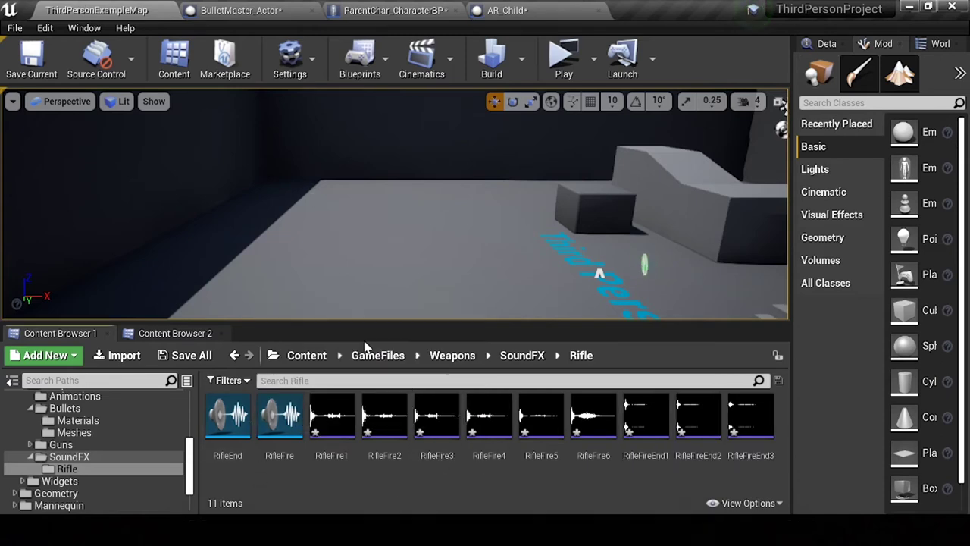
pyautogui.scroll(2, 108, 444)
pyautogui.click(75, 445)
# Step: Add a Play Sound notify at frame 2 of FiringAnimation set to the RifleFire cue
pyautogui.click(227, 425)
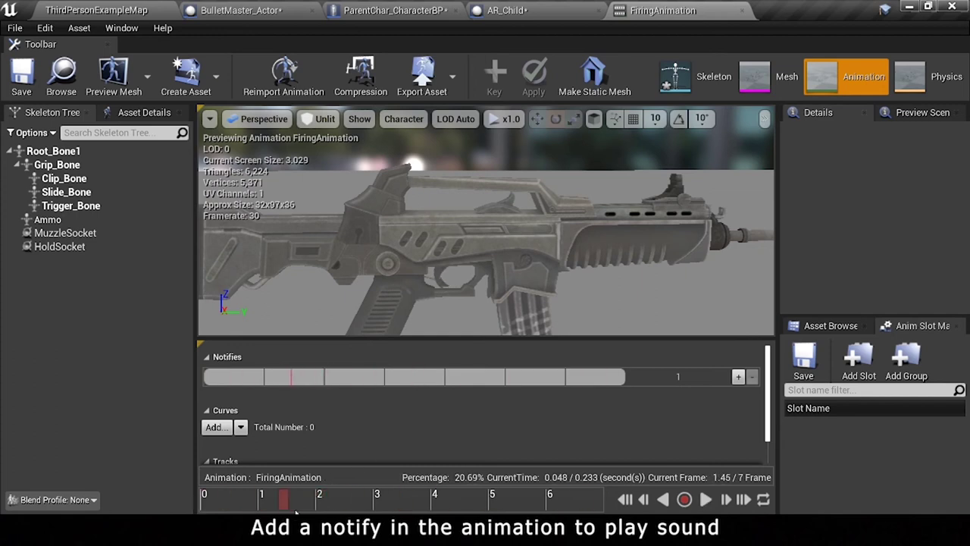
pyautogui.rightClick(331, 379)
pyautogui.moveTo(364, 392)
pyautogui.click(474, 438)
pyautogui.click(373, 382)
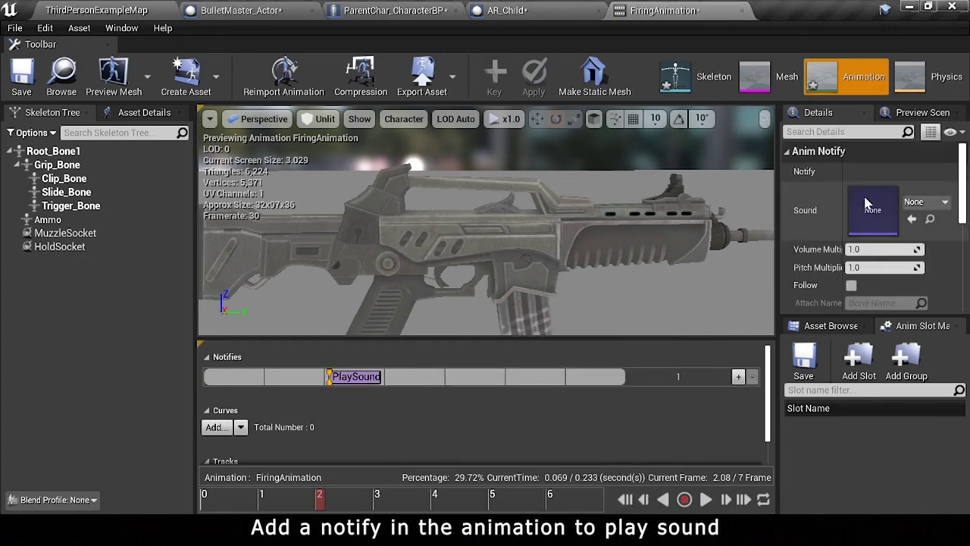
pyautogui.click(920, 203)
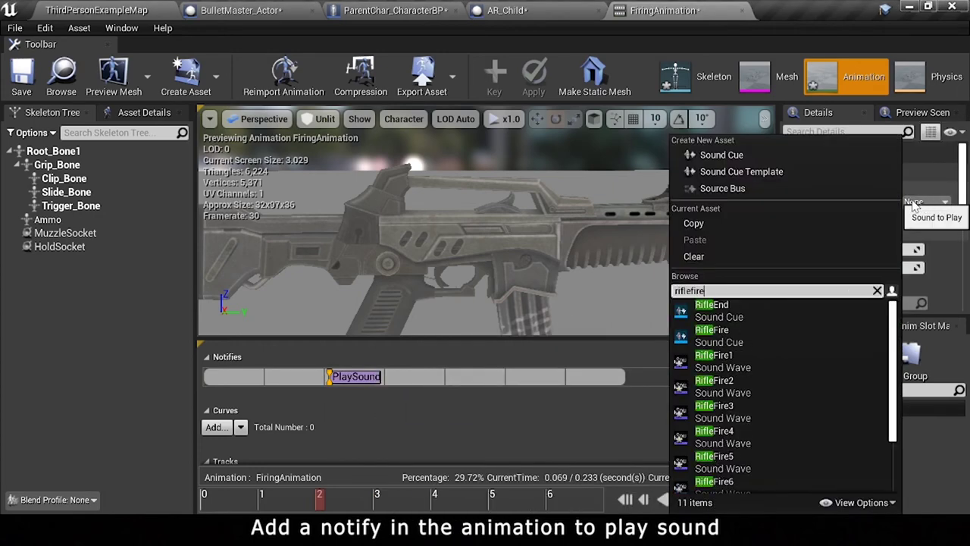
pyautogui.click(738, 300)
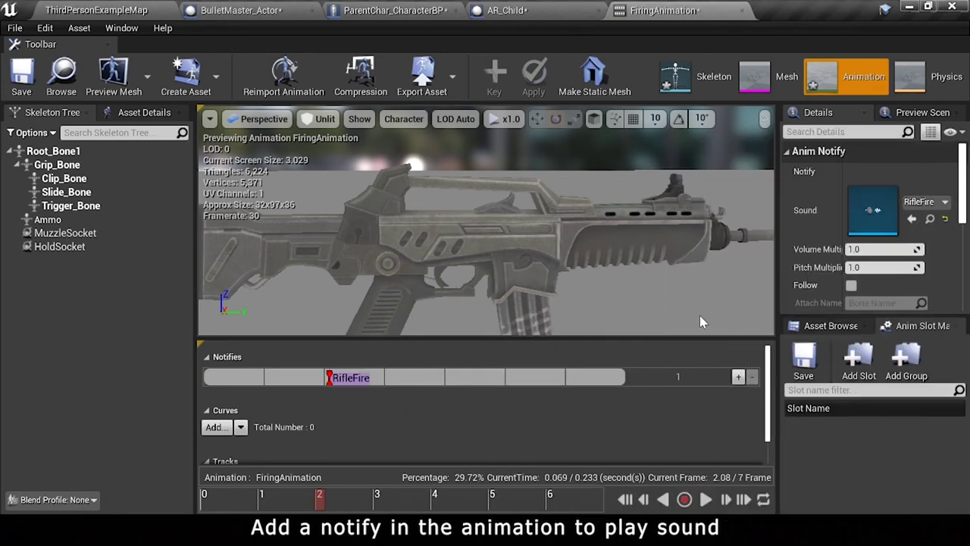
pyautogui.click(705, 499)
pyautogui.click(21, 89)
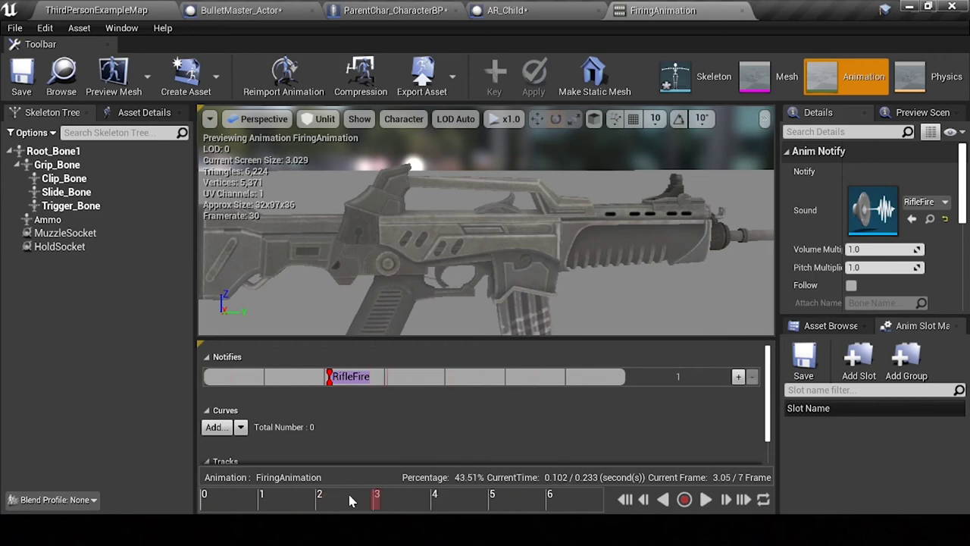
pyautogui.click(507, 10)
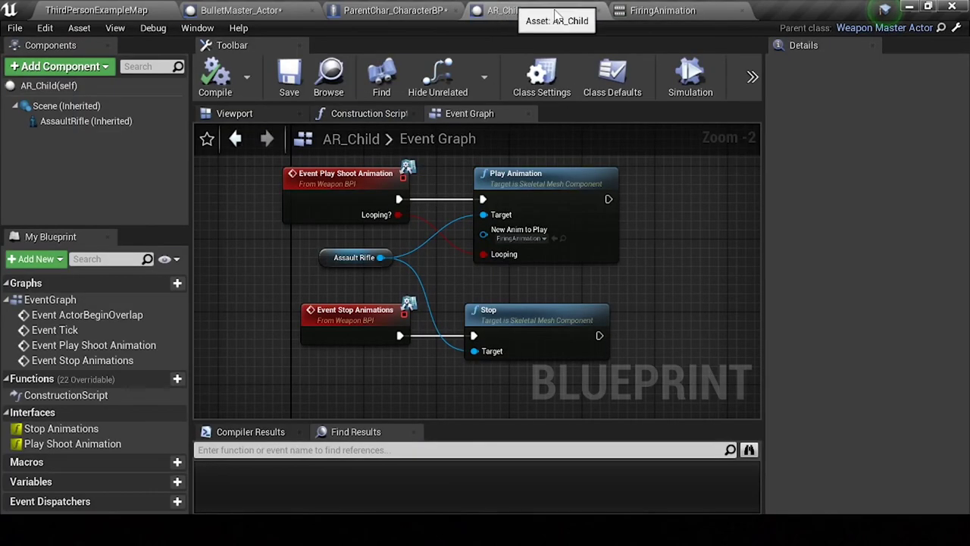
# Step: In ParentChar_CharacterBP, feed AR Actor's Get Child Actor into Play Shoot Animation's target
pyautogui.click(741, 9)
pyautogui.scroll(-1, 657, 257)
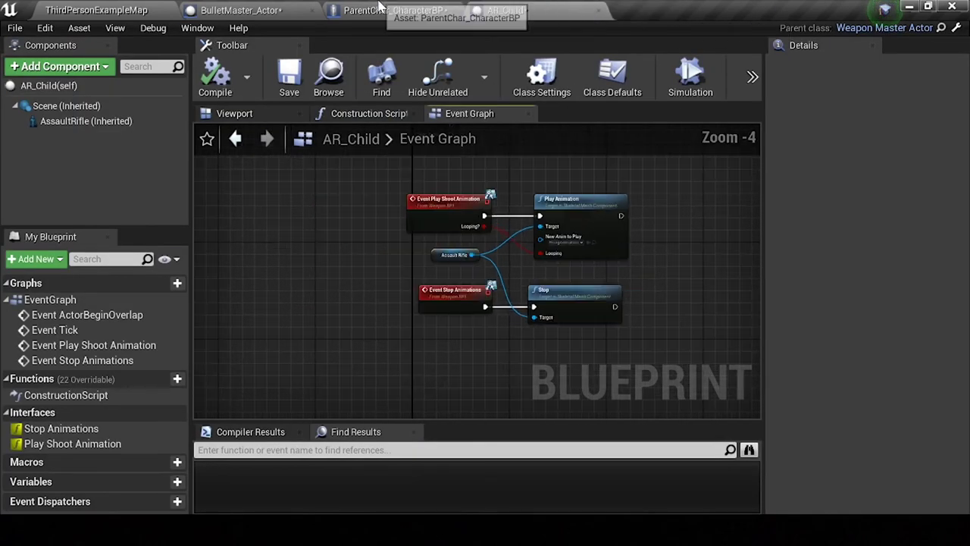
pyautogui.click(394, 10)
pyautogui.scroll(-3, 468, 217)
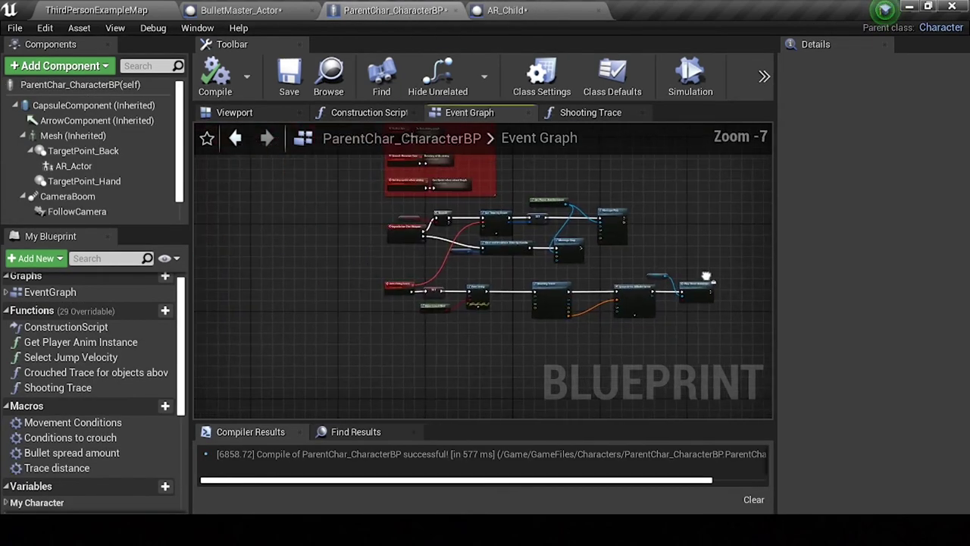
pyautogui.scroll(2, 466, 258)
pyautogui.scroll(1, 392, 254)
pyautogui.moveTo(394, 250); pyautogui.dragTo(432, 235)
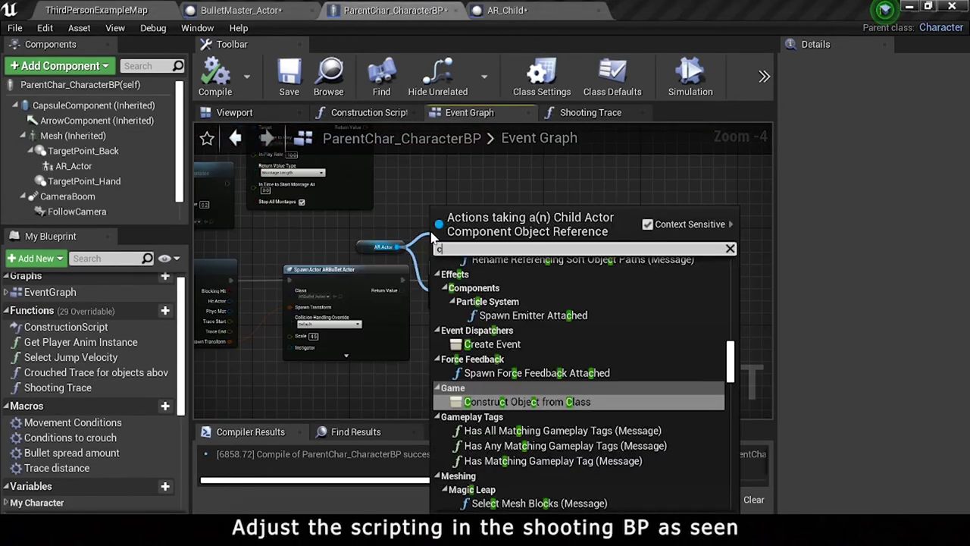
pyautogui.write('child com')
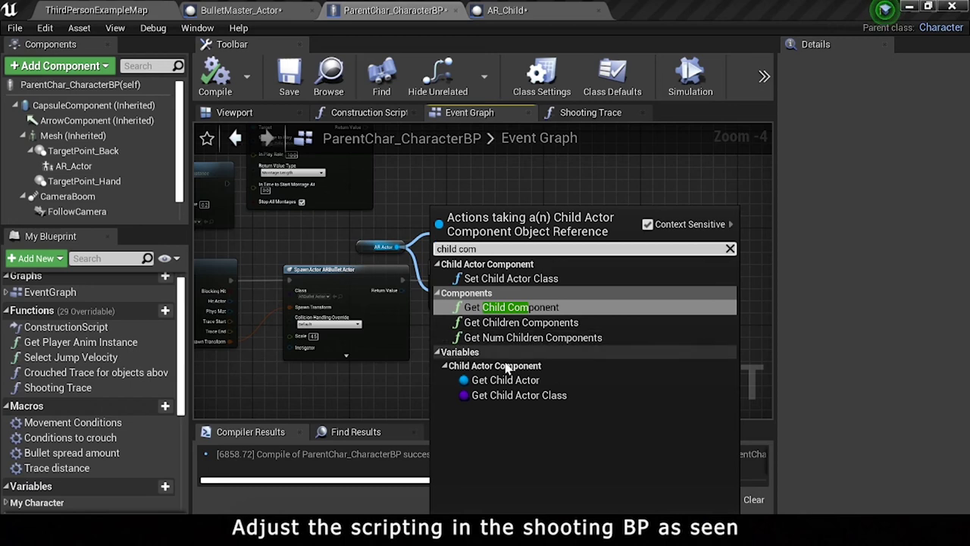
pyautogui.click(504, 379)
pyautogui.moveTo(497, 241); pyautogui.dragTo(527, 303)
# Step: Check the Play Shoot Animation definition and move the AR Actor nodes beside SpawnActor
pyautogui.doubleClick(534, 291)
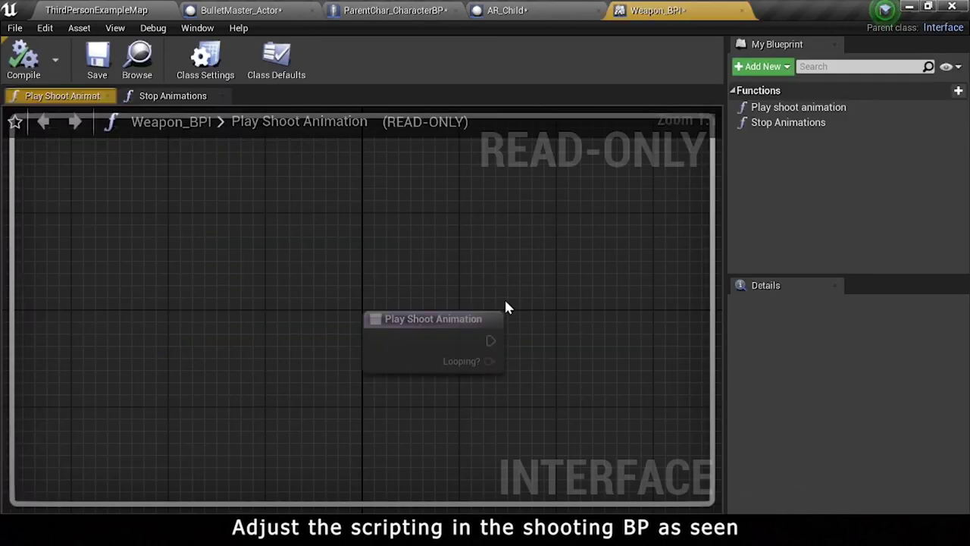
pyautogui.click(741, 9)
pyautogui.click(369, 7)
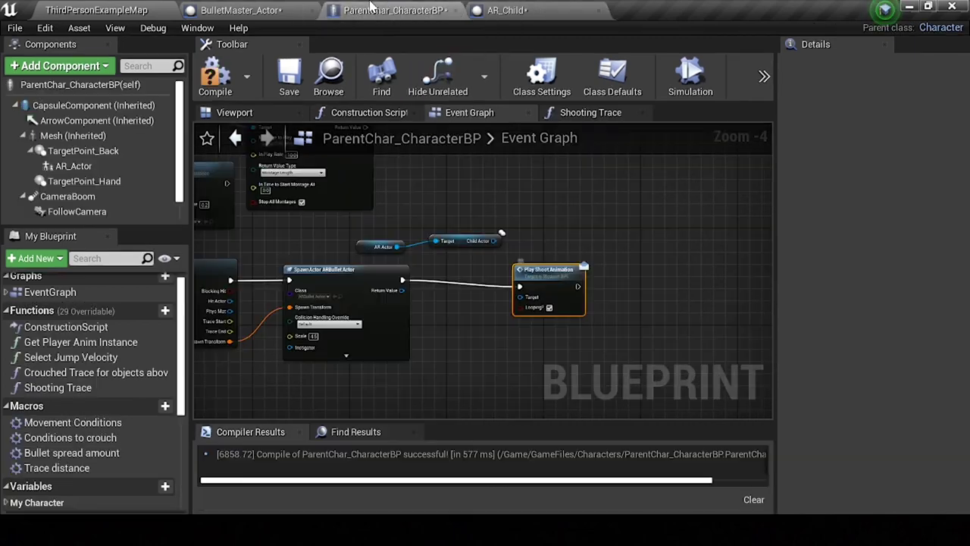
pyautogui.moveTo(520, 296)
pyautogui.mouseDown()
pyautogui.moveTo(497, 260)
pyautogui.moveTo(400, 268)
pyautogui.mouseUp()
pyautogui.moveTo(536, 277)
pyautogui.mouseDown()
pyautogui.moveTo(474, 271)
pyautogui.moveTo(486, 269)
pyautogui.mouseUp()
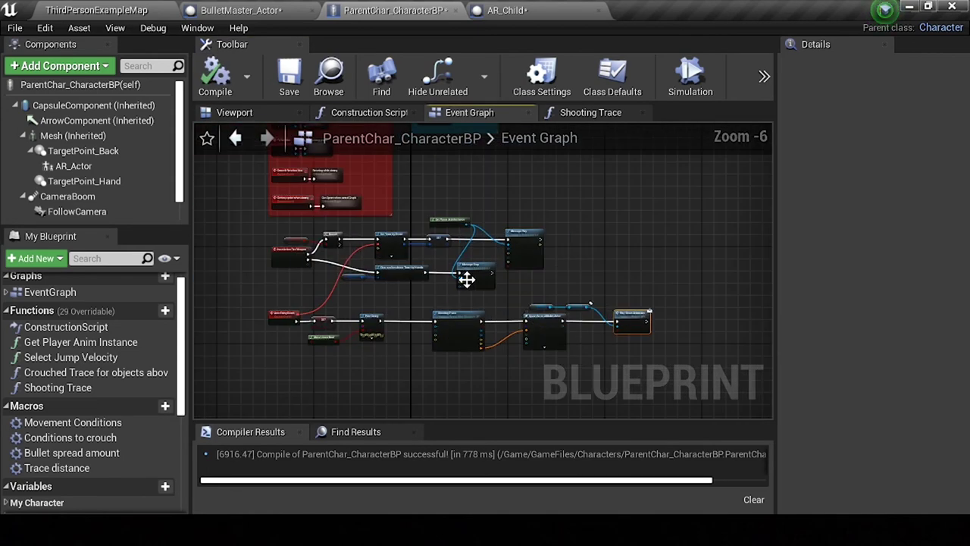
# Step: Rewire Get Player Anim Instance into the Montage Play and Montage Stop targets
pyautogui.scroll(1, 467, 279)
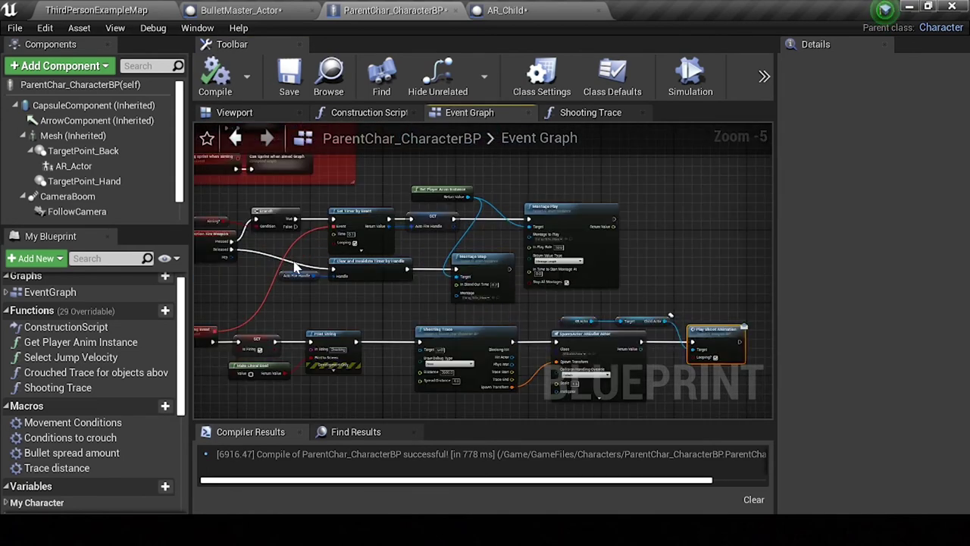
pyautogui.moveTo(292, 267); pyautogui.dragTo(393, 259, button='right')
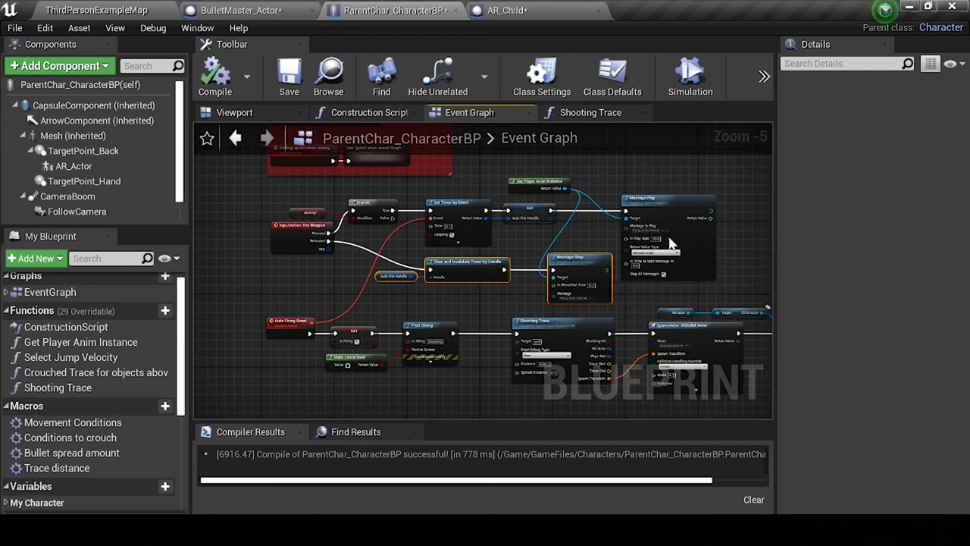
pyautogui.moveTo(582, 263); pyautogui.dragTo(432, 257, button='right')
pyautogui.moveTo(567, 260); pyautogui.dragTo(697, 259)
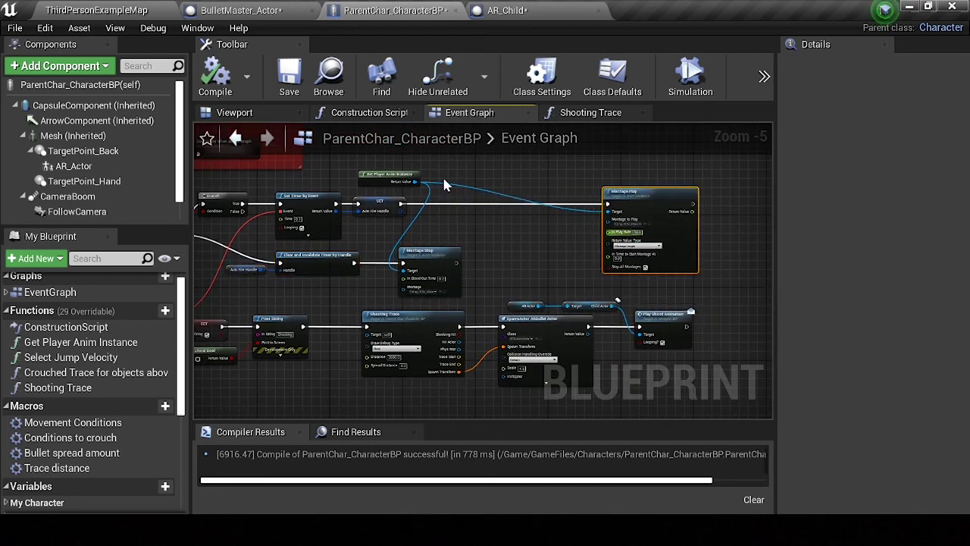
pyautogui.keyDown('alt'); pyautogui.click(416, 182); pyautogui.keyUp('alt')
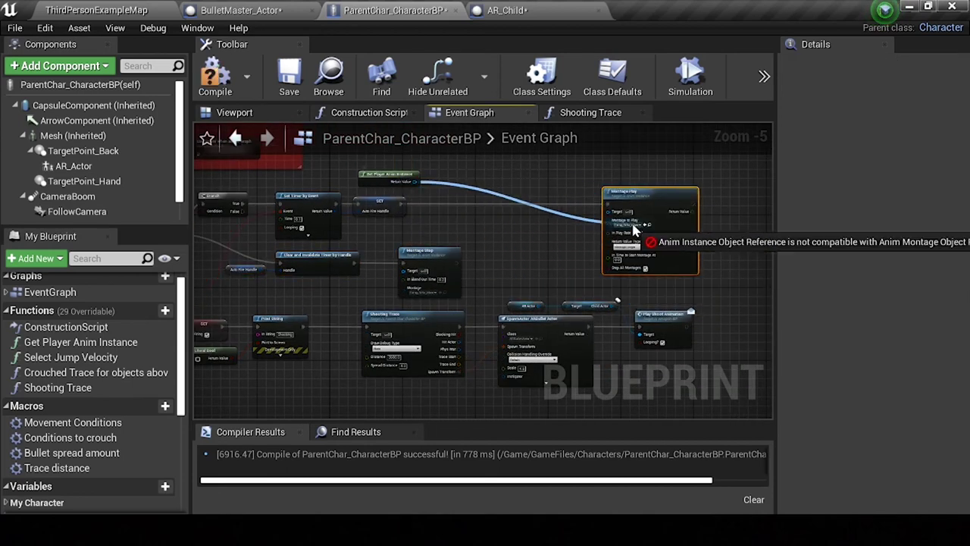
pyautogui.moveTo(415, 181); pyautogui.dragTo(607, 210)
pyautogui.moveTo(388, 174); pyautogui.dragTo(542, 182)
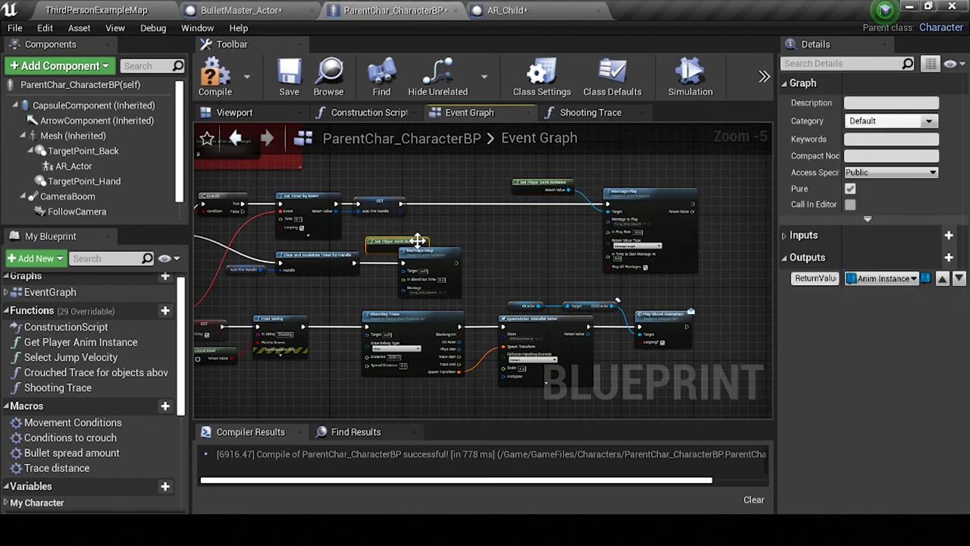
pyautogui.scroll(2, 418, 241)
pyautogui.click(410, 260)
pyautogui.moveTo(376, 247); pyautogui.dragTo(433, 295)
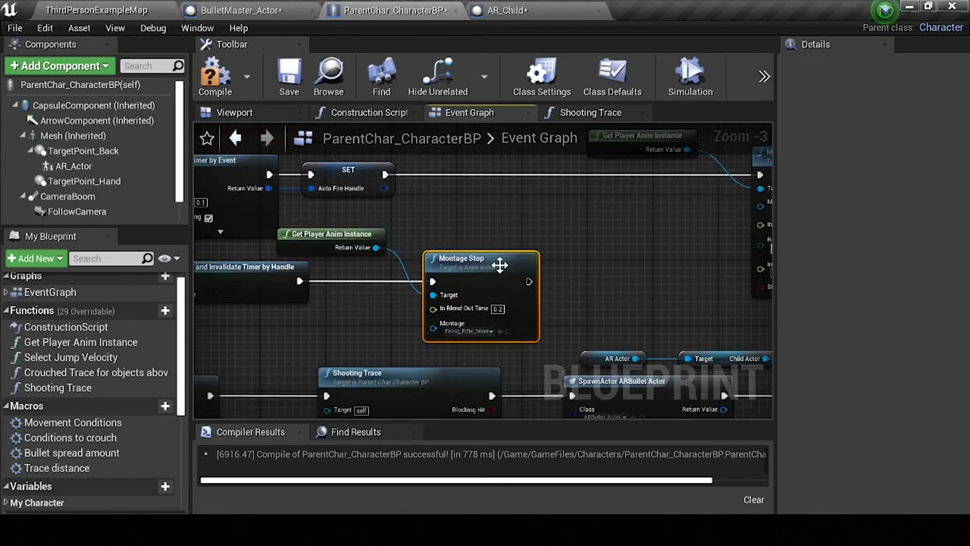
# Step: Add a Stop Animations node from Child Actor that runs after Montage Stop
pyautogui.moveTo(499, 264); pyautogui.dragTo(329, 158, button='right')
pyautogui.moveTo(582, 269); pyautogui.dragTo(613, 296, button='right')
pyautogui.moveTo(629, 281)
pyautogui.mouseDown()
pyautogui.moveTo(535, 235)
pyautogui.moveTo(520, 190)
pyautogui.moveTo(391, 206)
pyautogui.mouseUp()
pyautogui.write('stop')
pyautogui.press('Return')
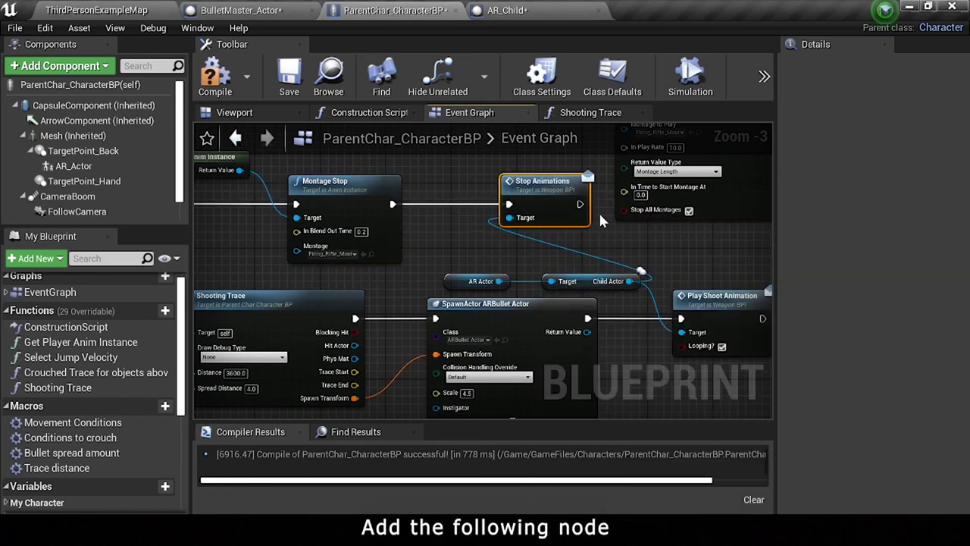
pyautogui.moveTo(598, 211); pyautogui.dragTo(345, 267, button='right')
pyautogui.scroll(-2, 371, 199)
pyautogui.click(358, 183)
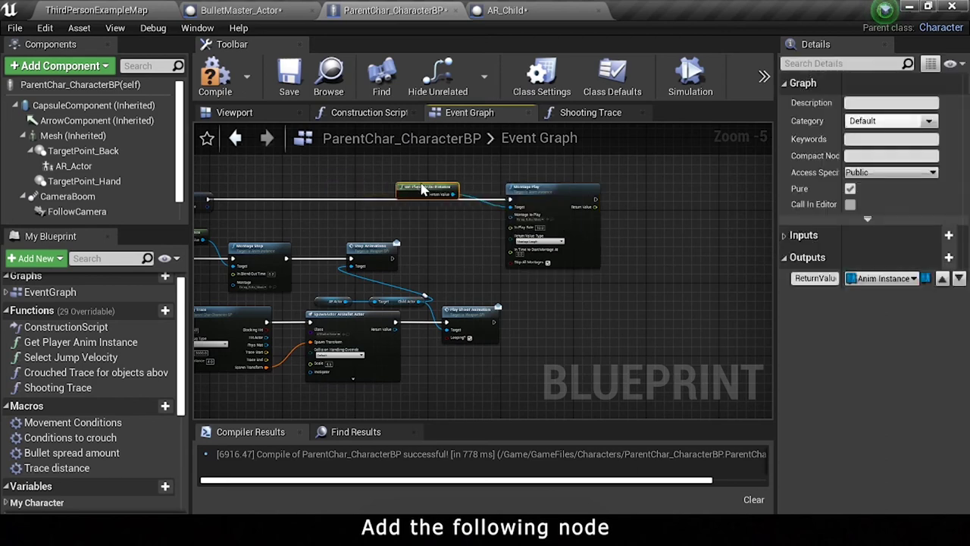
pyautogui.scroll(1, 379, 274)
pyautogui.moveTo(437, 313); pyautogui.dragTo(437, 255)
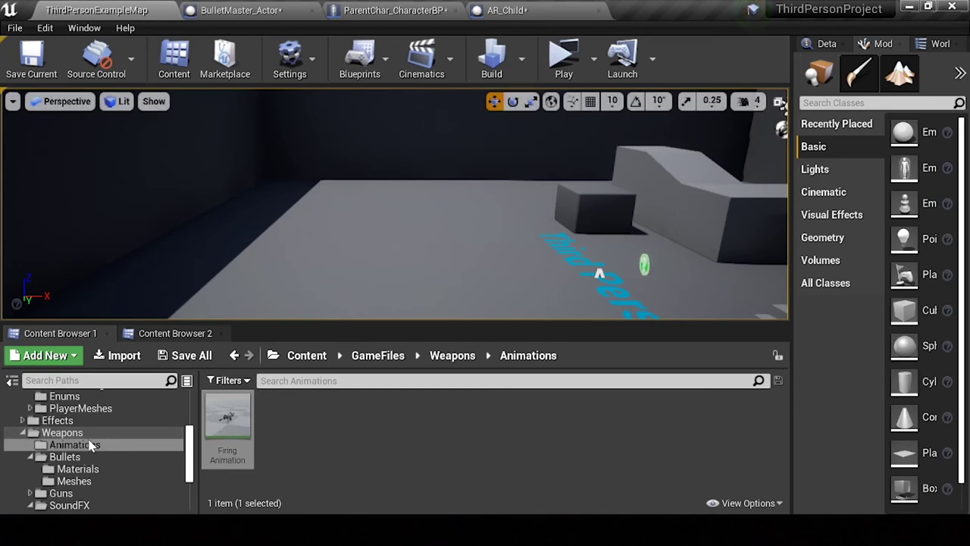
# Step: Add a function named ON Fire End to Weapon_BPI and compile the interface
pyautogui.click(91, 433)
pyautogui.doubleClick(485, 427)
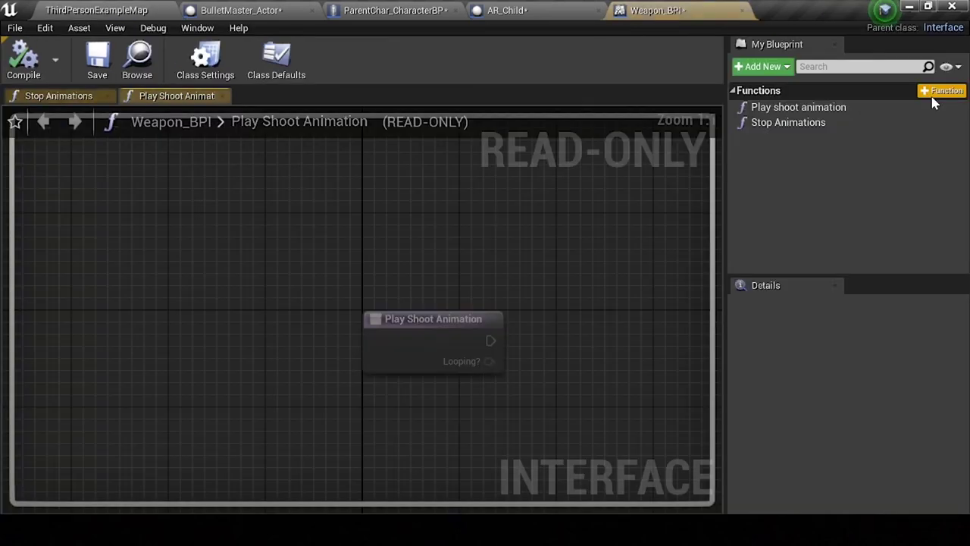
pyautogui.click(954, 91)
pyautogui.write('ON')
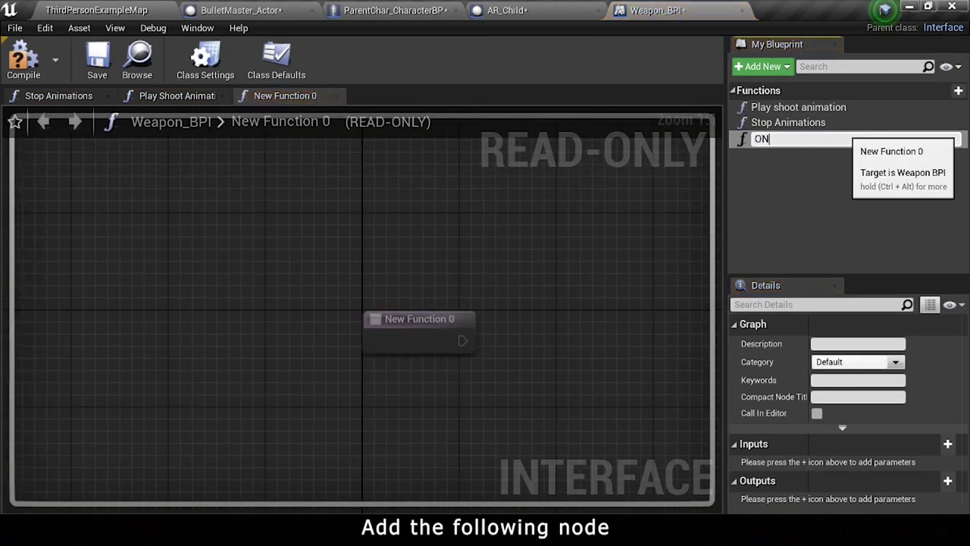
pyautogui.write(' Fire end')
pyautogui.press('Return')
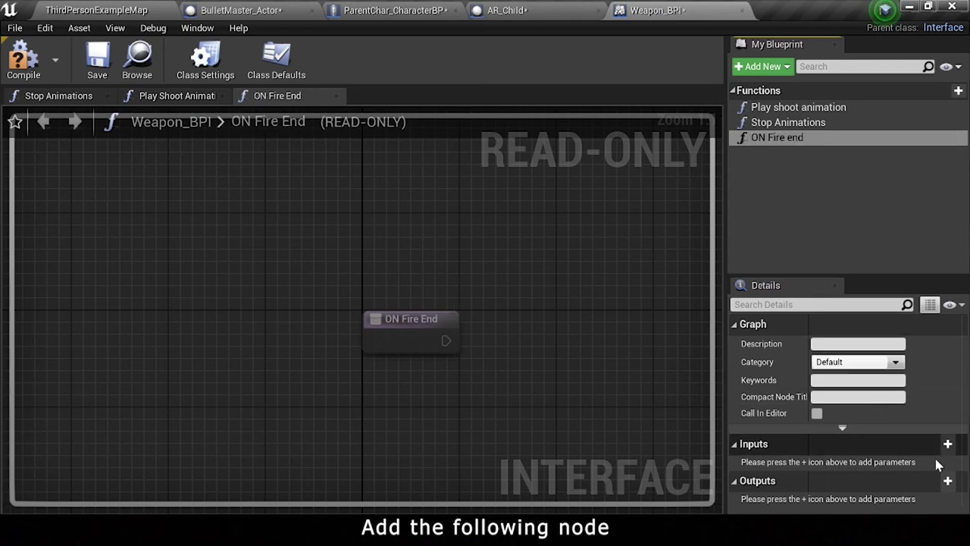
pyautogui.click(28, 73)
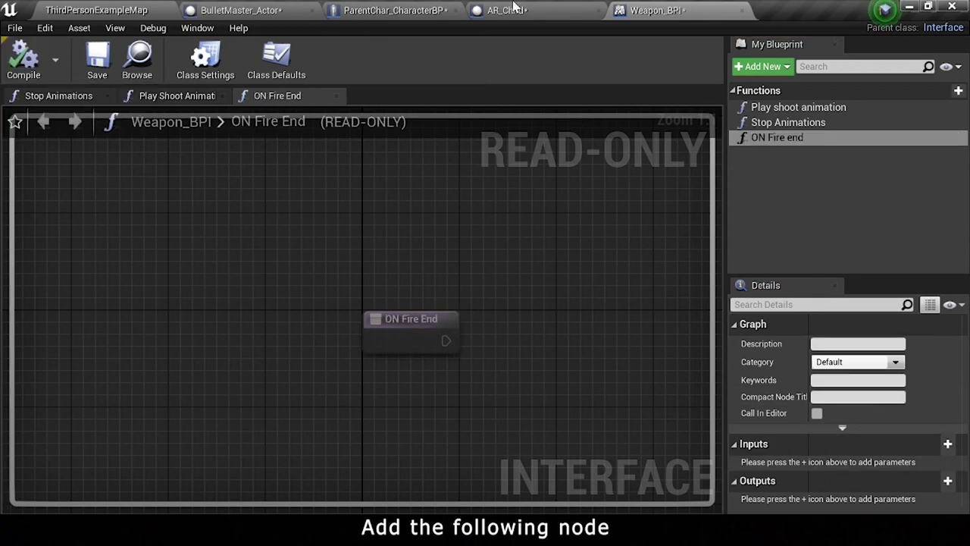
pyautogui.click(508, 10)
pyautogui.click(743, 9)
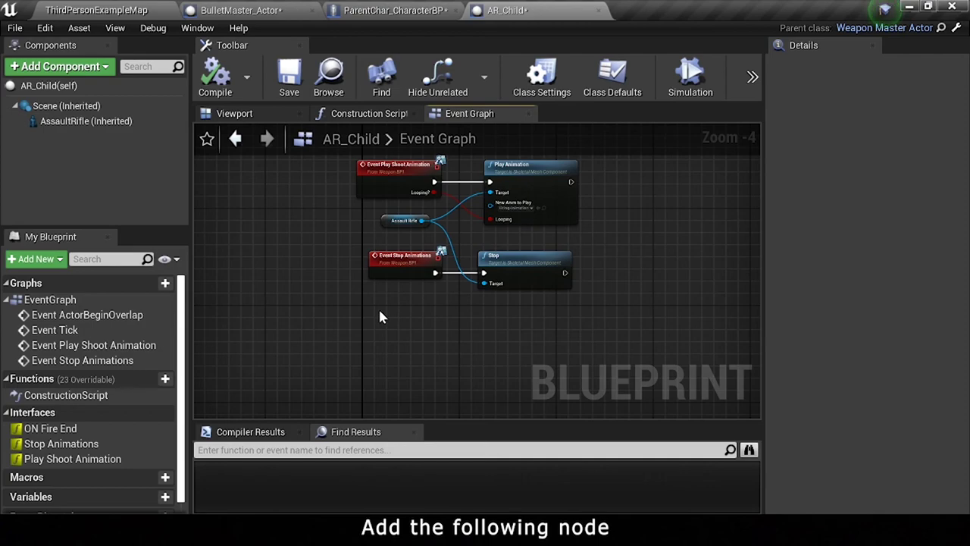
# Step: In AR_Child, add Event ON Fire End and connect a Play Sound 2D node after it
pyautogui.rightClick(381, 317)
pyautogui.write('event on fire')
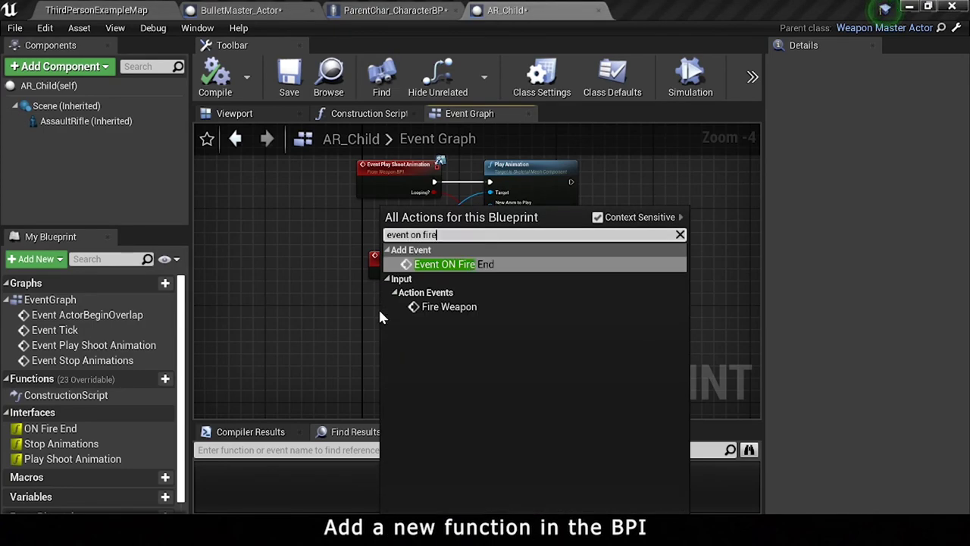
pyautogui.press('Return')
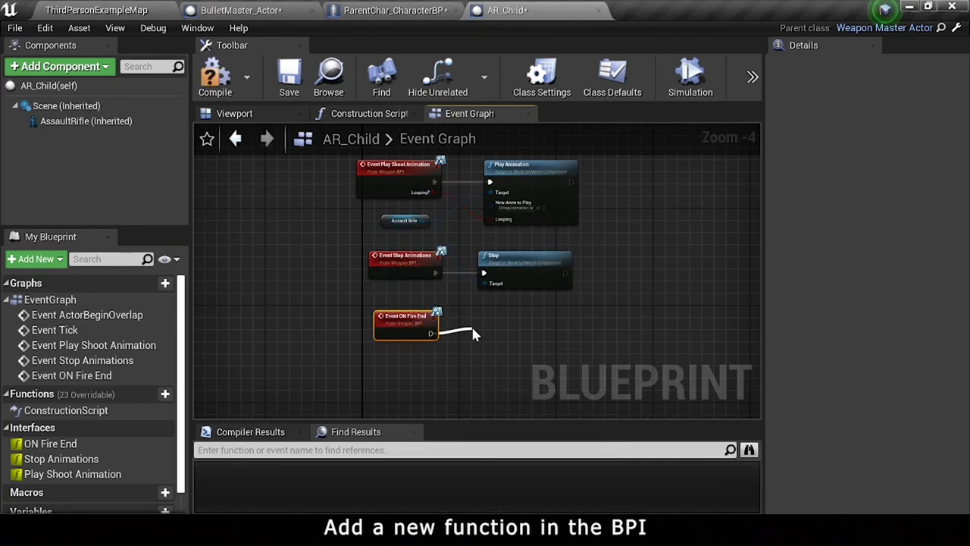
pyautogui.moveTo(472, 333); pyautogui.dragTo(472, 334)
pyautogui.write('play sound')
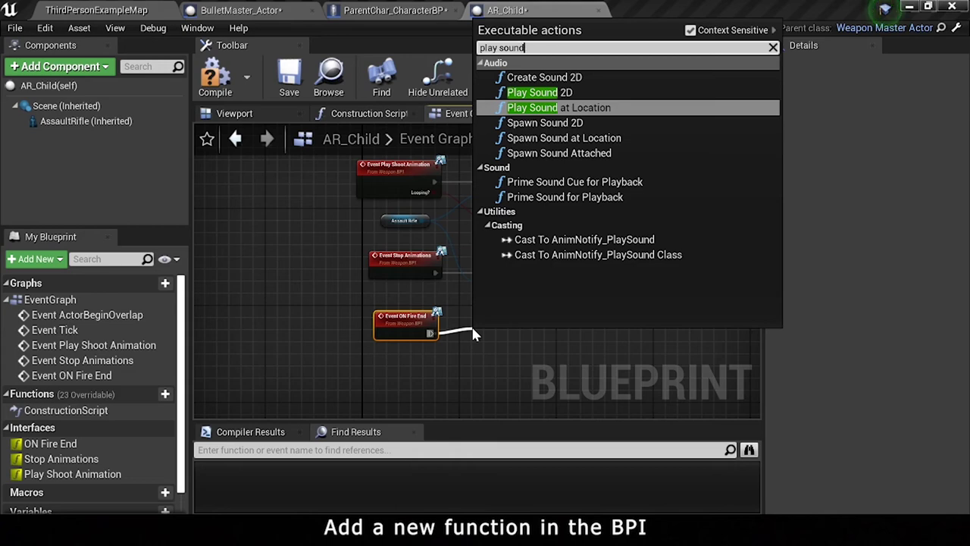
pyautogui.press('Up')
pyautogui.press('Return')
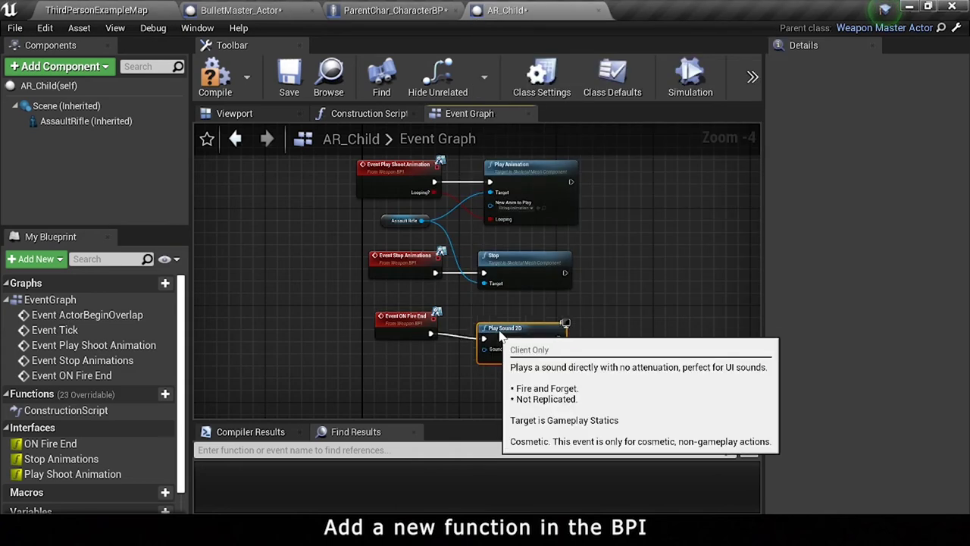
pyautogui.scroll(2, 510, 299)
pyautogui.click(526, 308)
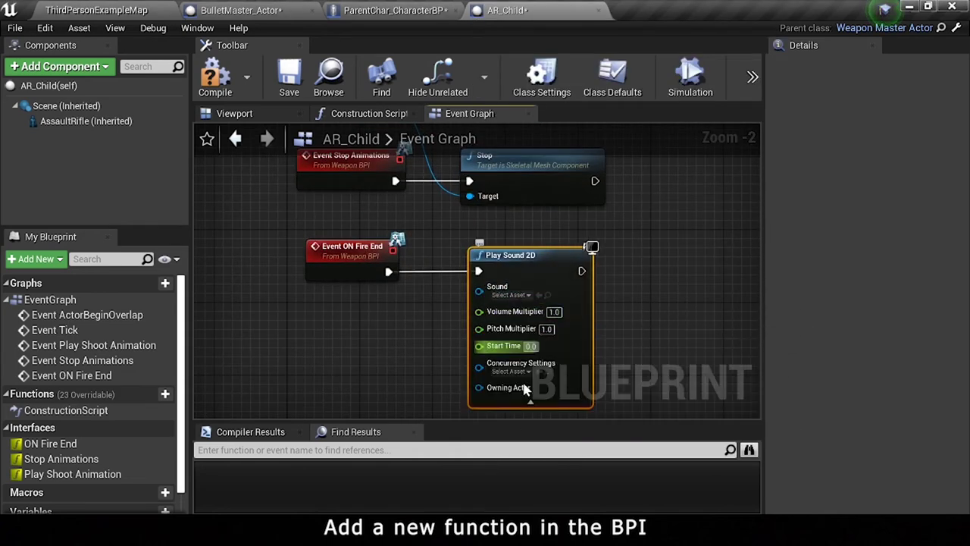
pyautogui.click(526, 308)
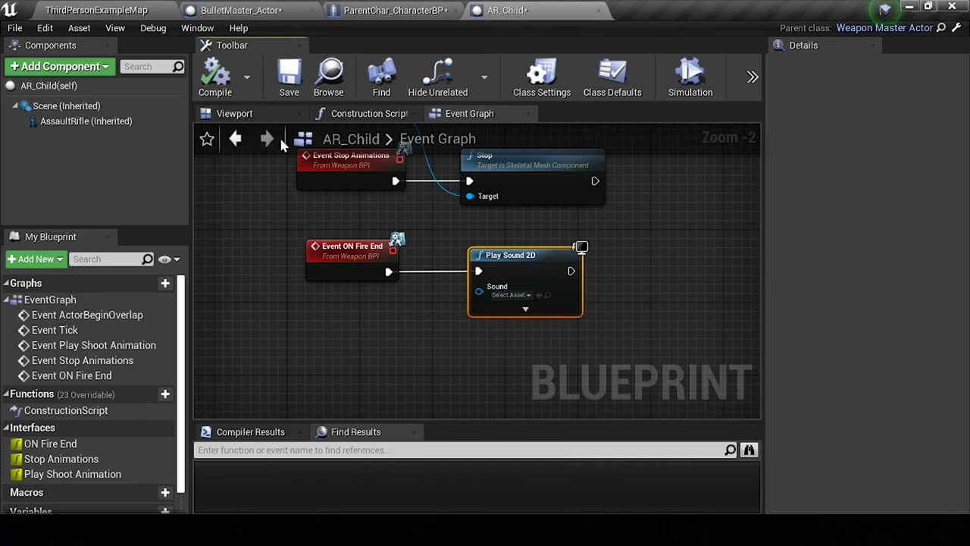
# Step: Set the Play Sound 2D Sound input to RifleEnd from SoundFX/Rifle and save AR_Child
pyautogui.click(119, 9)
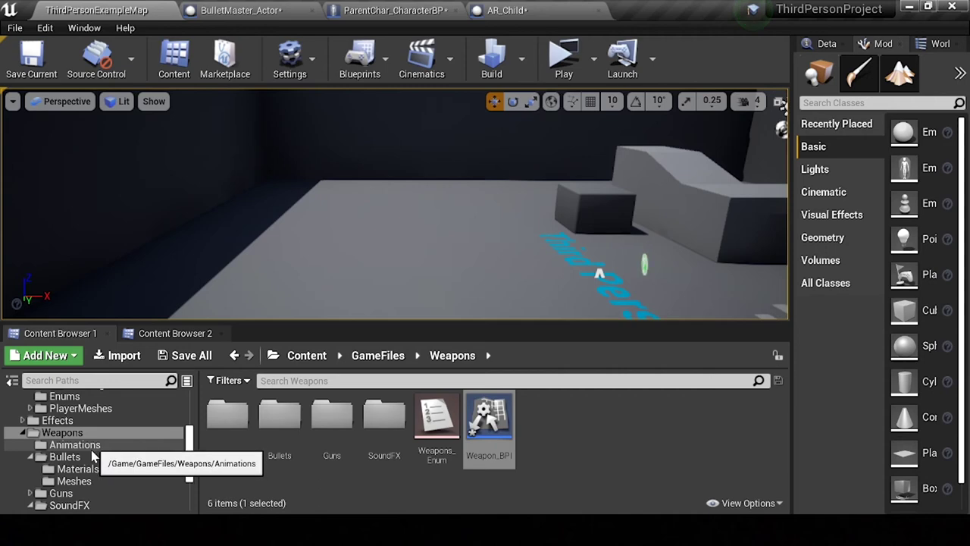
pyautogui.click(72, 504)
pyautogui.doubleClick(224, 444)
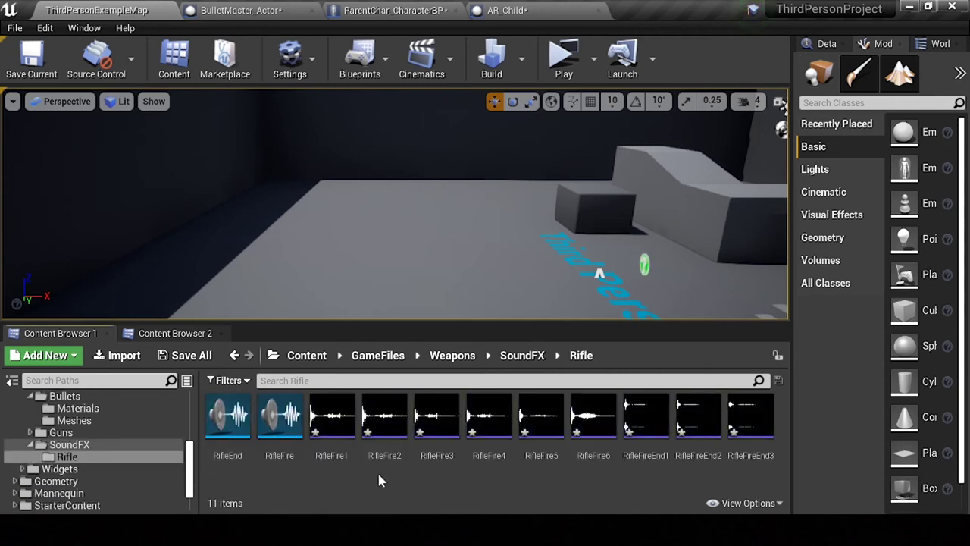
pyautogui.click(228, 417)
pyautogui.click(500, 10)
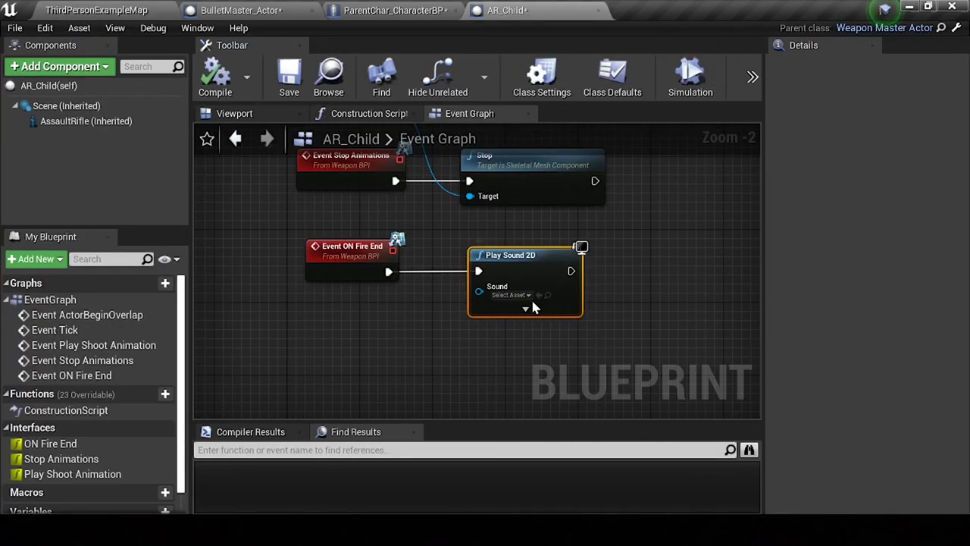
pyautogui.click(549, 286)
pyautogui.click(289, 76)
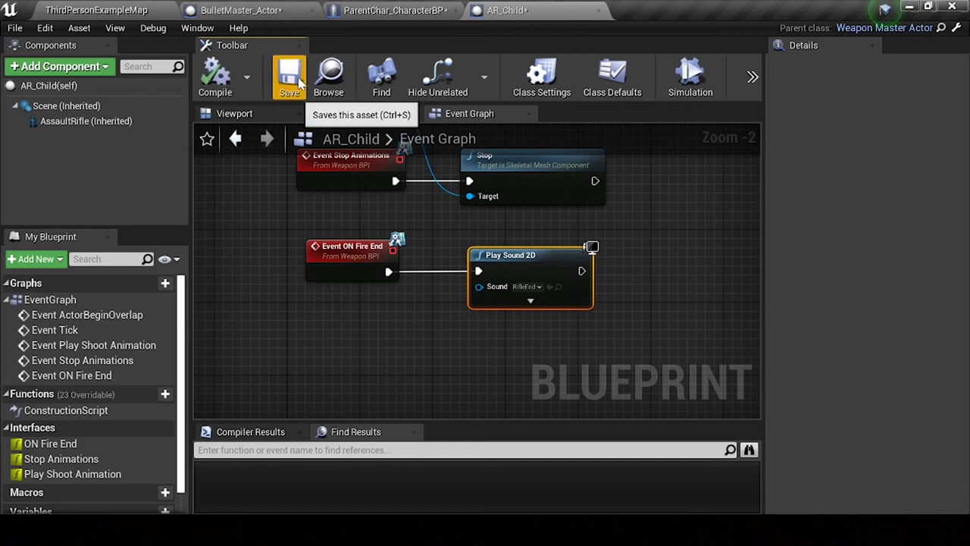
pyautogui.click(387, 10)
# Step: Add an ON Fire End call on Child Actor and wire it after Stop Animations
pyautogui.moveTo(439, 305)
pyautogui.mouseDown()
pyautogui.moveTo(439, 265)
pyautogui.moveTo(478, 237)
pyautogui.mouseUp()
pyautogui.write('on fi')
pyautogui.press('Return')
pyautogui.scroll(1, 470, 286)
pyautogui.moveTo(377, 249); pyautogui.dragTo(452, 249)
pyautogui.moveTo(379, 326); pyautogui.dragTo(485, 321, button='right')
pyautogui.moveTo(341, 307)
pyautogui.mouseDown()
pyautogui.moveTo(487, 326)
pyautogui.moveTo(411, 325)
pyautogui.mouseUp()
pyautogui.scroll(-2, 546, 245)
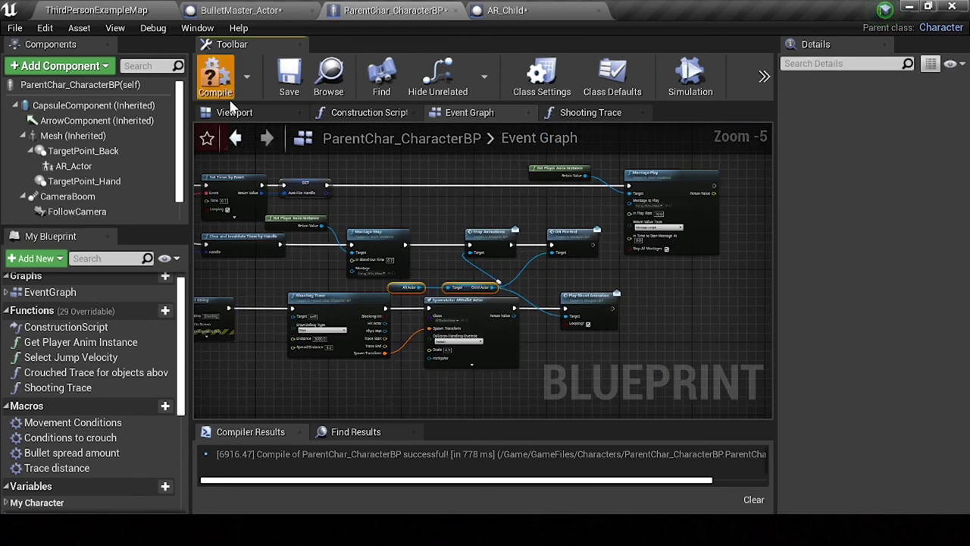
# Step: Launch a play test of the level from the level editor and maximize the preview
pyautogui.click(124, 8)
pyautogui.click(557, 57)
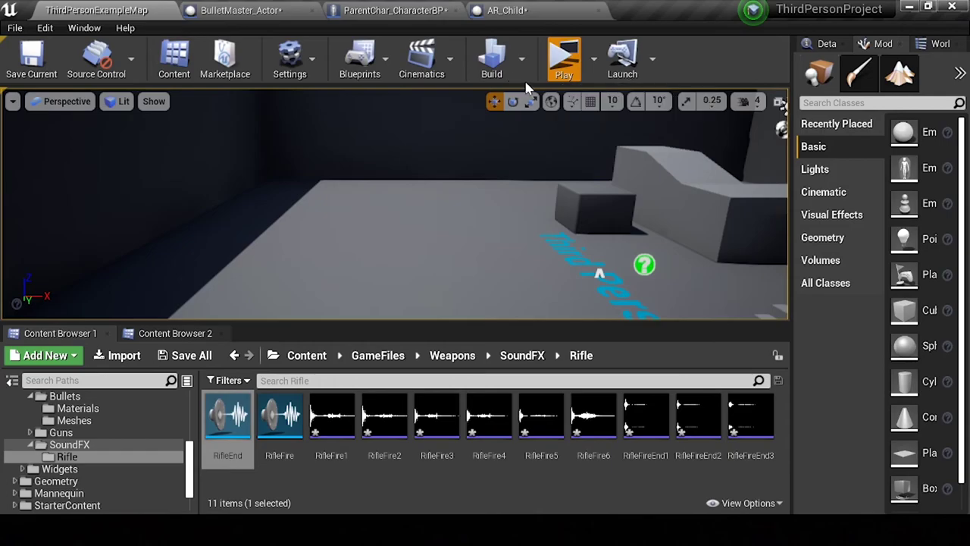
pyautogui.doubleClick(525, 81)
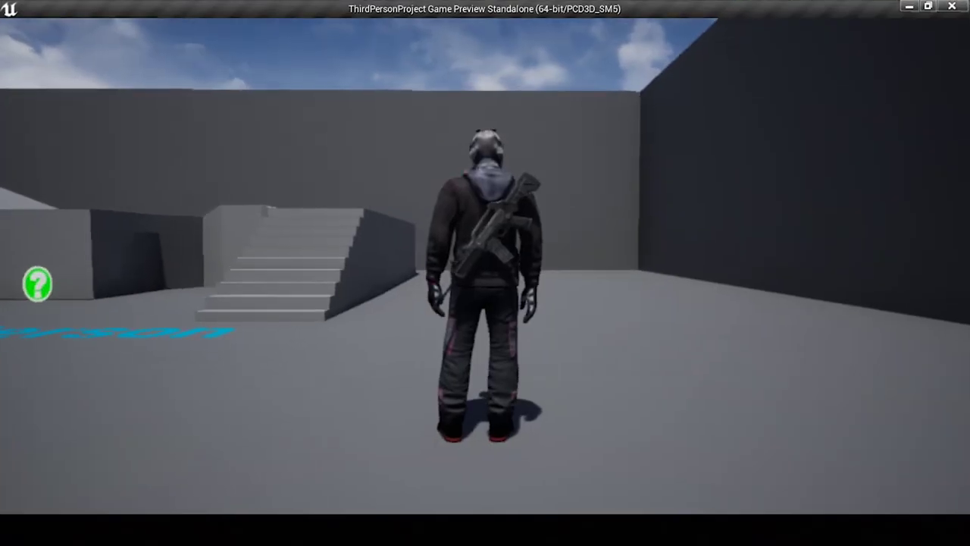
# Step: Draw the rifle with key 1 and aim it over the shoulder
pyautogui.press('1')
pyautogui.rightClick(485, 267)
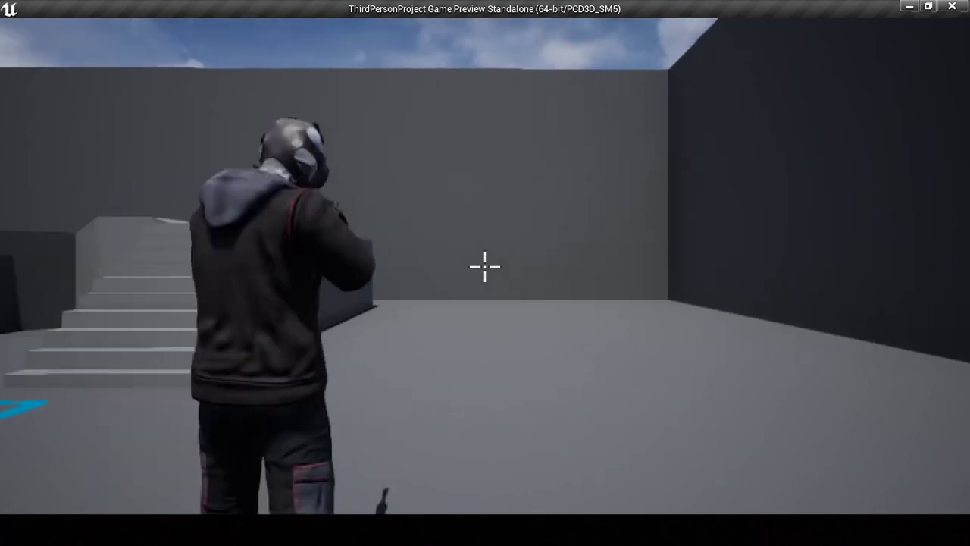
pyautogui.rightClick(485, 267)
pyautogui.rightClick(485, 267)
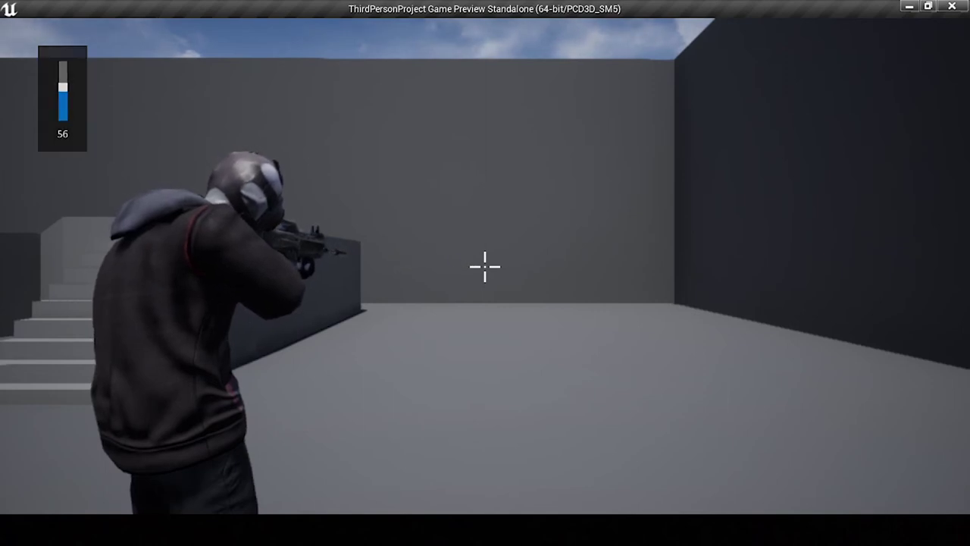
# Step: Fire several bursts at the wall, holster the rifle, and quit the preview
pyautogui.click(485, 267)
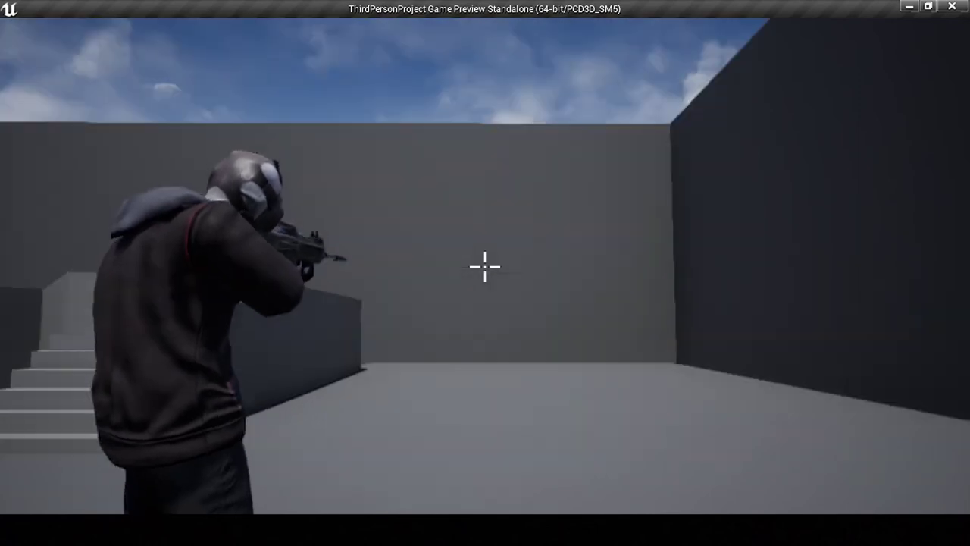
pyautogui.click(486, 267)
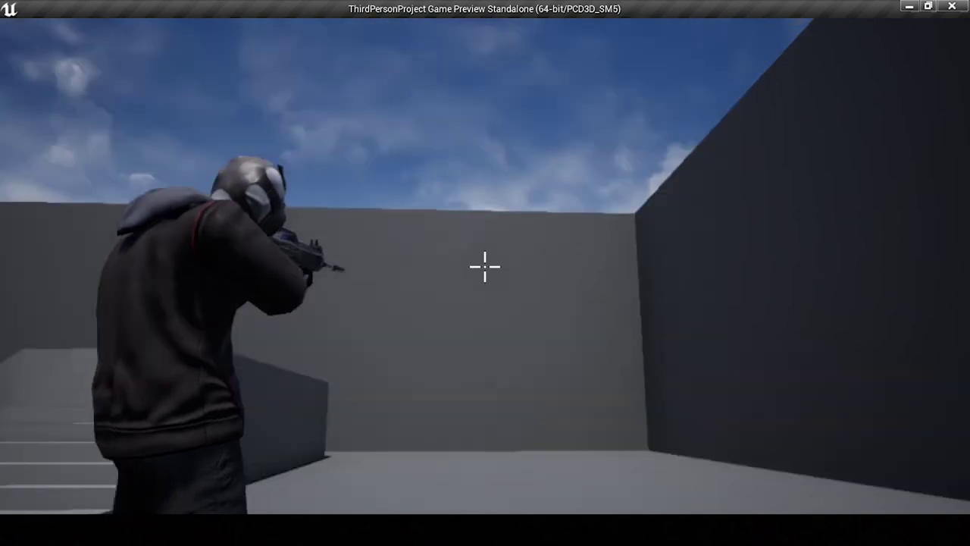
pyautogui.click(485, 267)
pyautogui.click(485, 267)
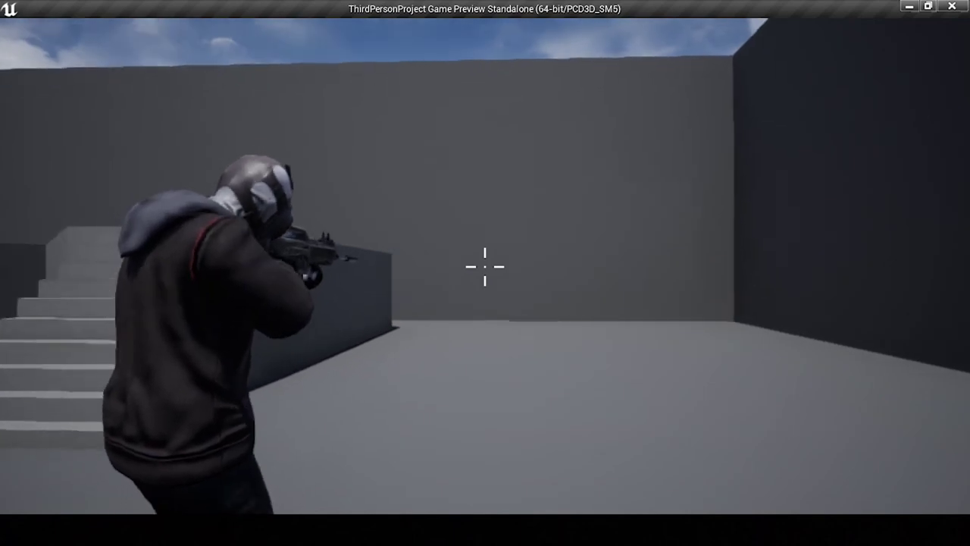
pyautogui.click(485, 267)
pyautogui.click(485, 267)
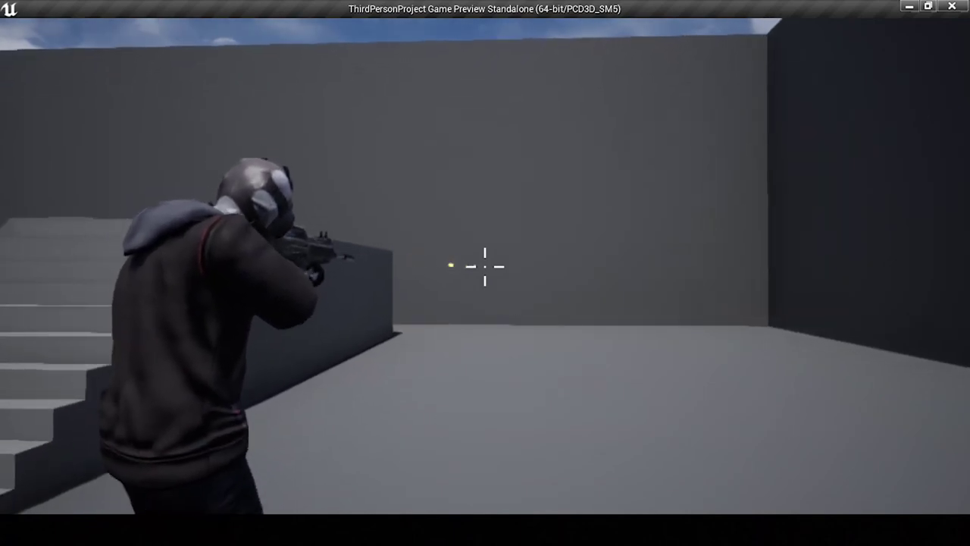
pyautogui.click(485, 266)
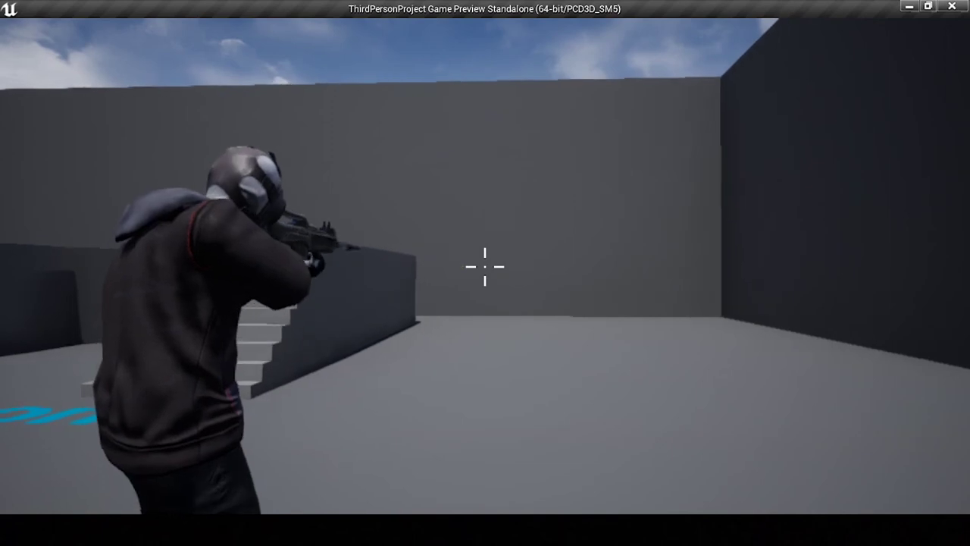
pyautogui.click(486, 266)
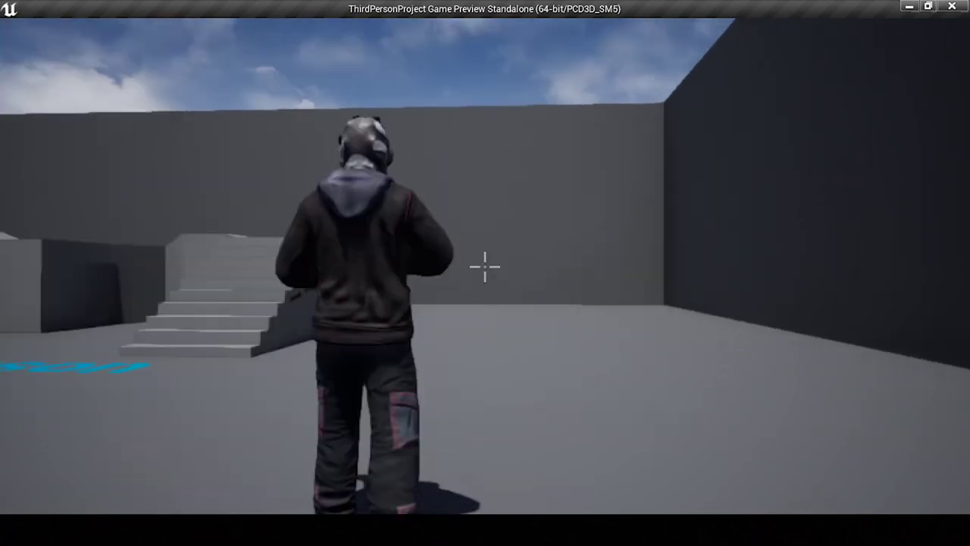
pyautogui.press('1')
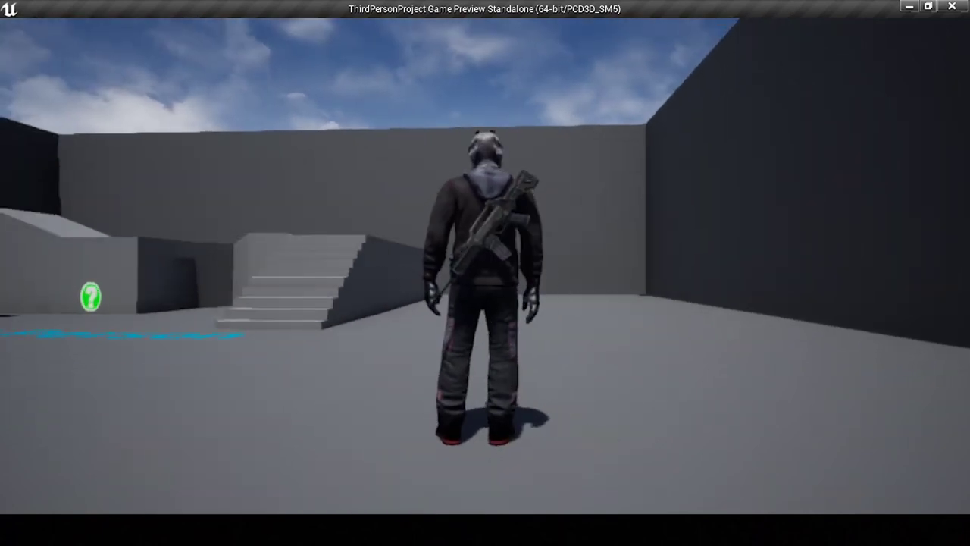
pyautogui.press('Escape')
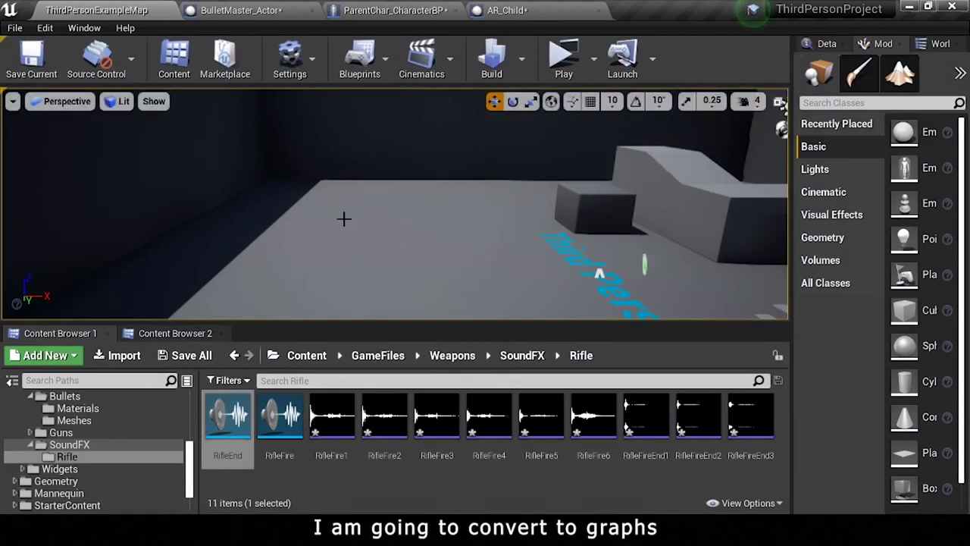
# Step: Collapse the firing timer nodes into a collapsed graph named TO firing
pyautogui.click(416, 10)
pyautogui.moveTo(342, 232); pyautogui.dragTo(482, 225, button='right')
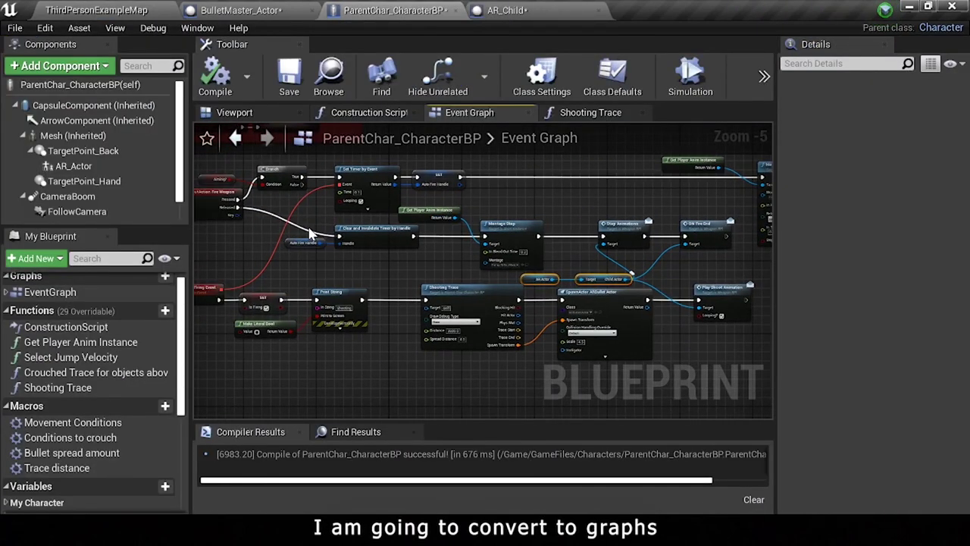
pyautogui.scroll(-1, 311, 234)
pyautogui.moveTo(289, 199); pyautogui.dragTo(290, 197)
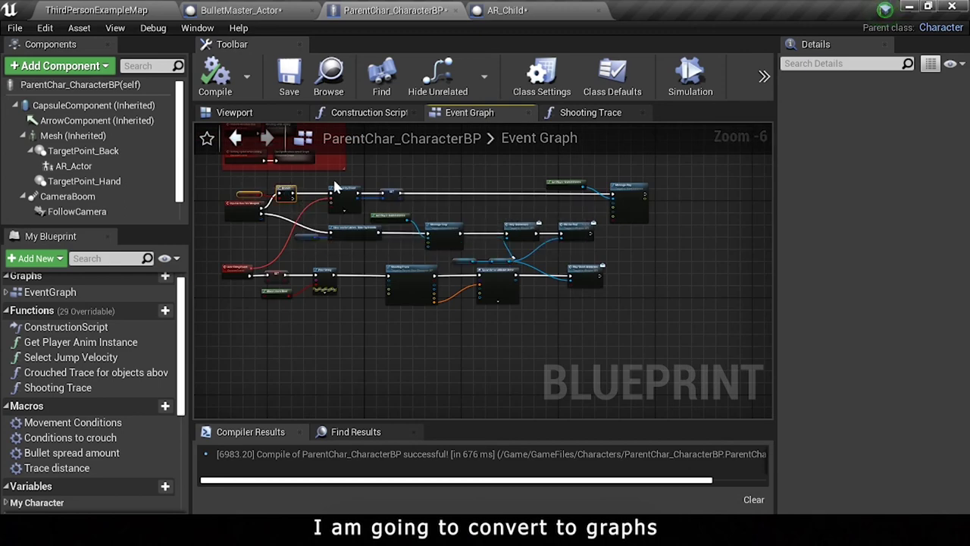
pyautogui.scroll(1, 316, 191)
pyautogui.rightClick(317, 195)
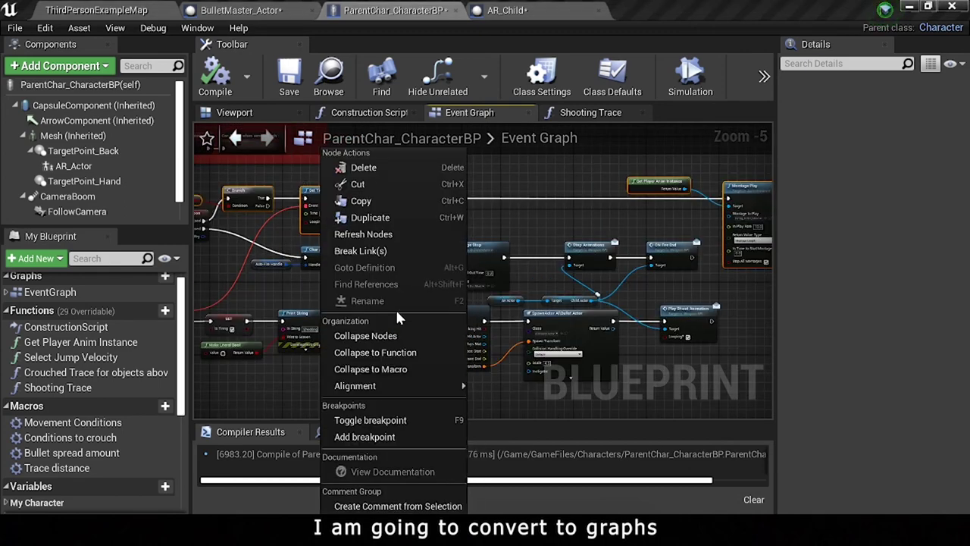
pyautogui.click(379, 336)
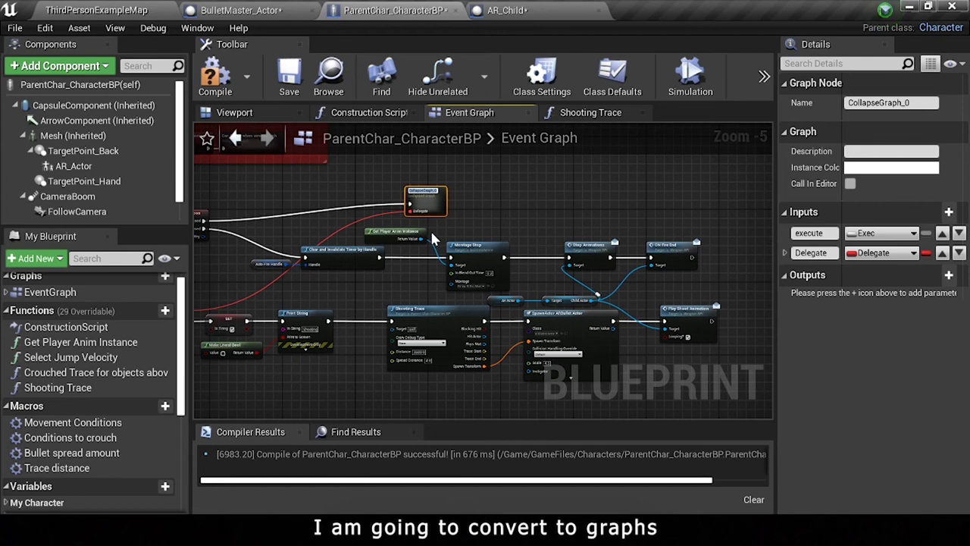
pyautogui.write('Sh')
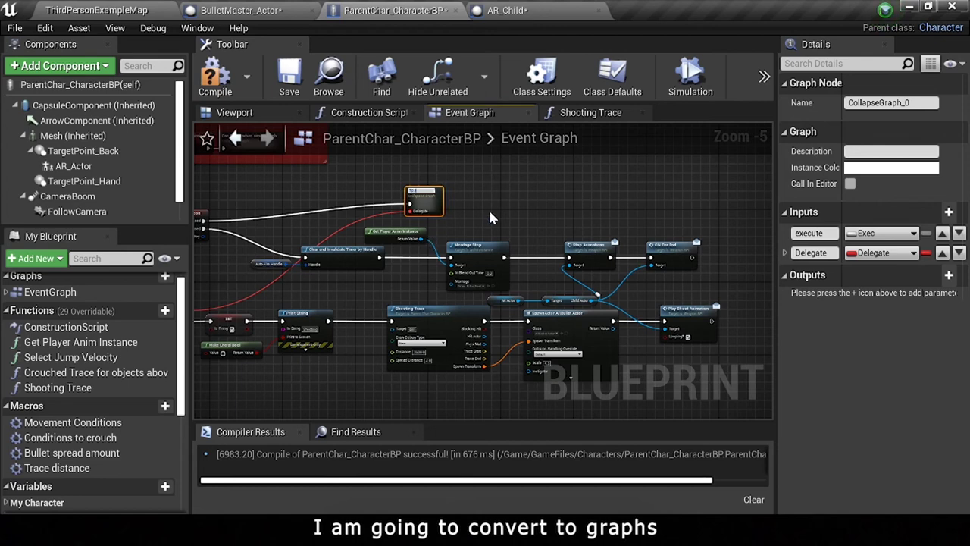
pyautogui.press('Return')
# Step: Insert a Branch on Is Firing between Released and Clear and Invalidate Timer
pyautogui.moveTo(288, 228)
pyautogui.mouseDown()
pyautogui.moveTo(635, 283)
pyautogui.moveTo(680, 279)
pyautogui.mouseUp()
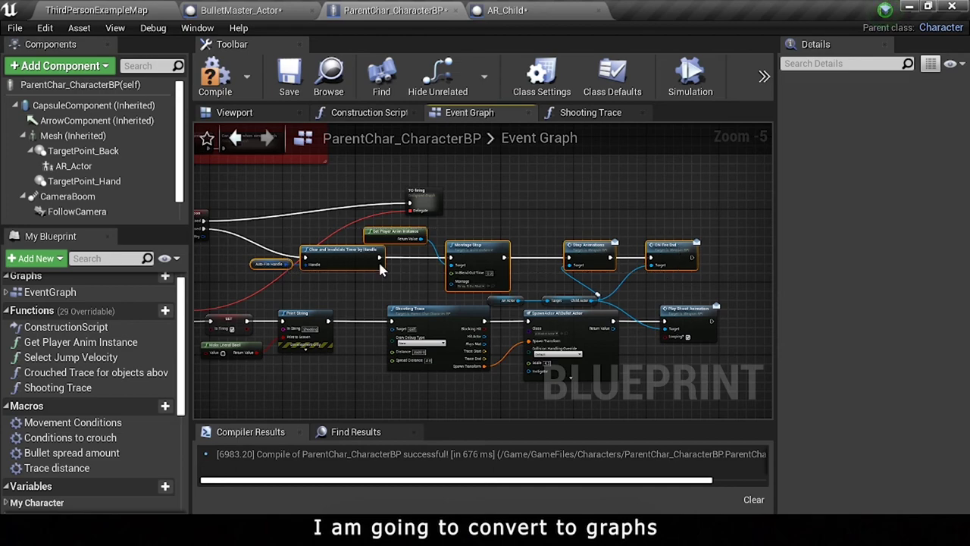
pyautogui.moveTo(273, 257); pyautogui.dragTo(322, 254)
pyautogui.scroll(2, 322, 254)
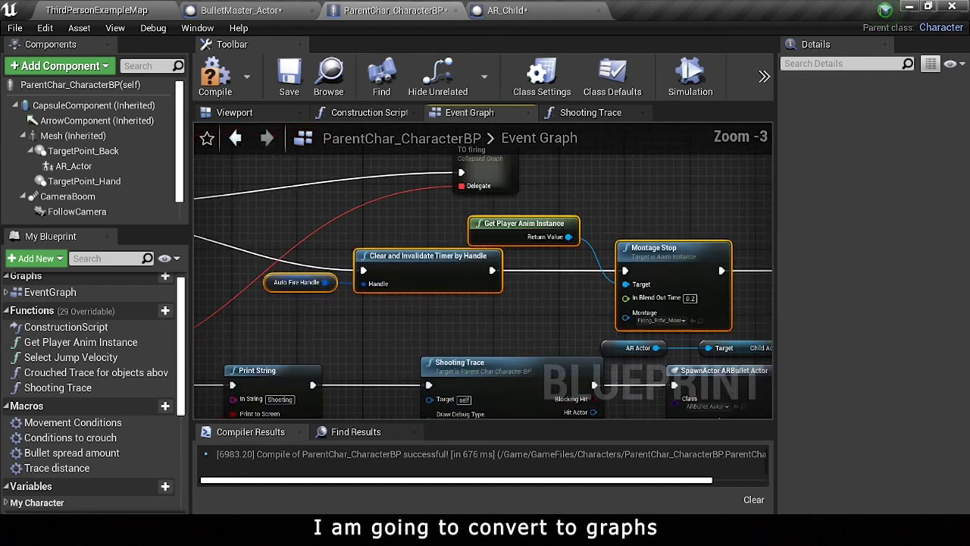
pyautogui.moveTo(323, 254); pyautogui.dragTo(515, 269, button='right')
pyautogui.click(394, 254)
pyautogui.moveTo(272, 236)
pyautogui.mouseDown()
pyautogui.moveTo(390, 276)
pyautogui.moveTo(378, 264)
pyautogui.mouseUp()
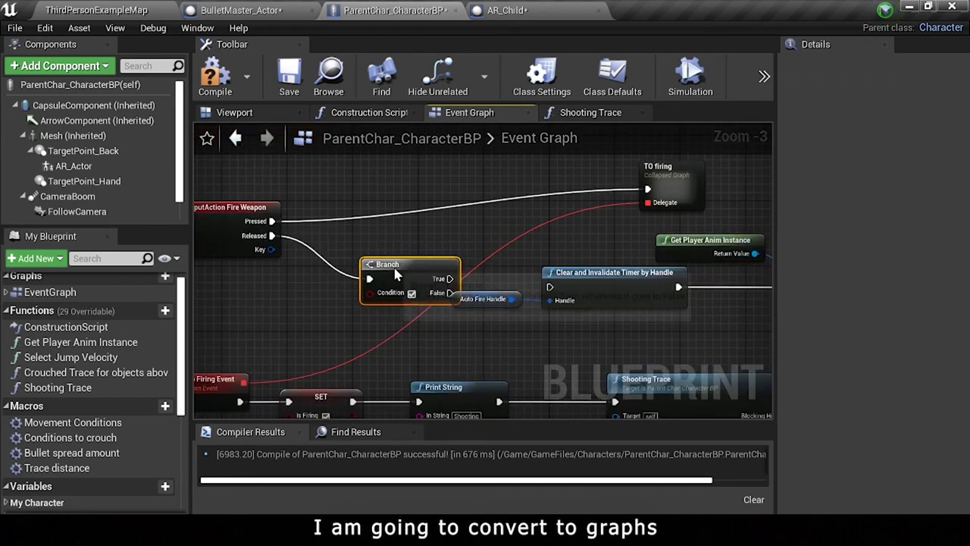
pyautogui.moveTo(392, 299); pyautogui.dragTo(307, 300)
pyautogui.write('firing')
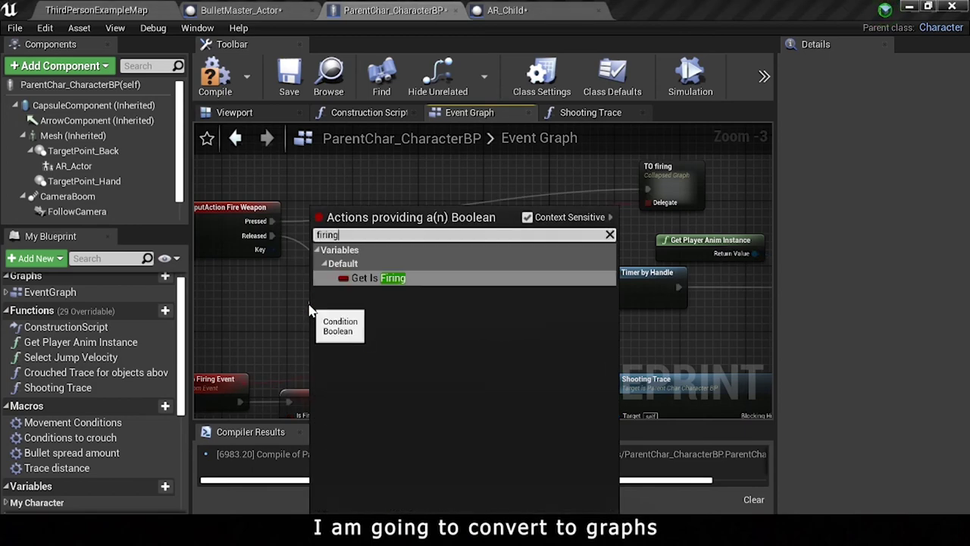
pyautogui.press('Return')
pyautogui.moveTo(430, 279); pyautogui.dragTo(549, 287)
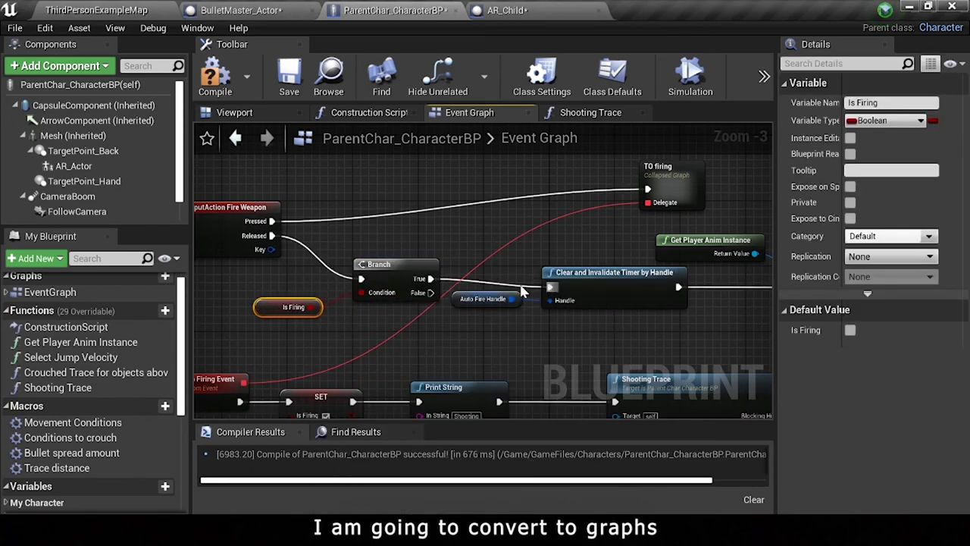
# Step: Add a SET Is Firing node near Montage Stop and compile the character blueprint
pyautogui.moveTo(401, 282); pyautogui.dragTo(574, 281, button='right')
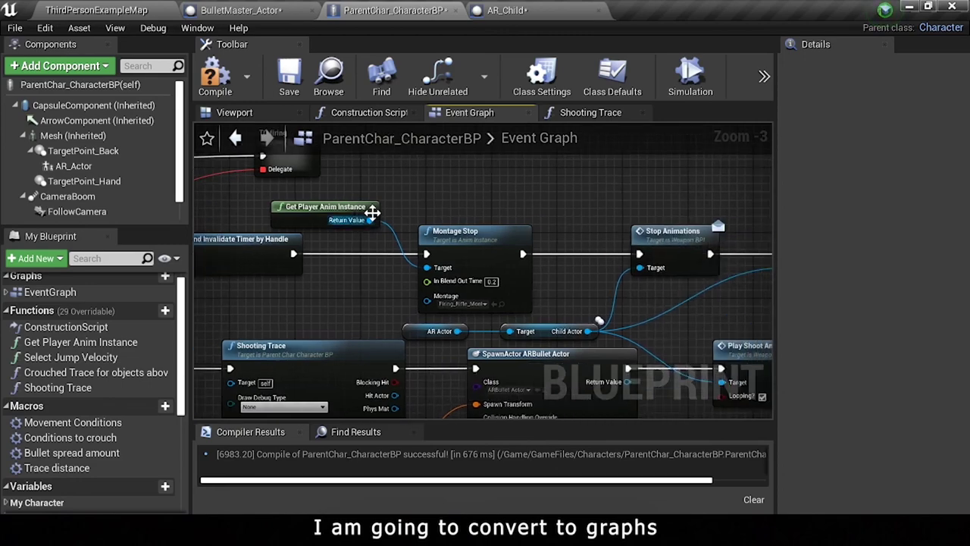
pyautogui.scroll(-1, 455, 227)
pyautogui.click(457, 216)
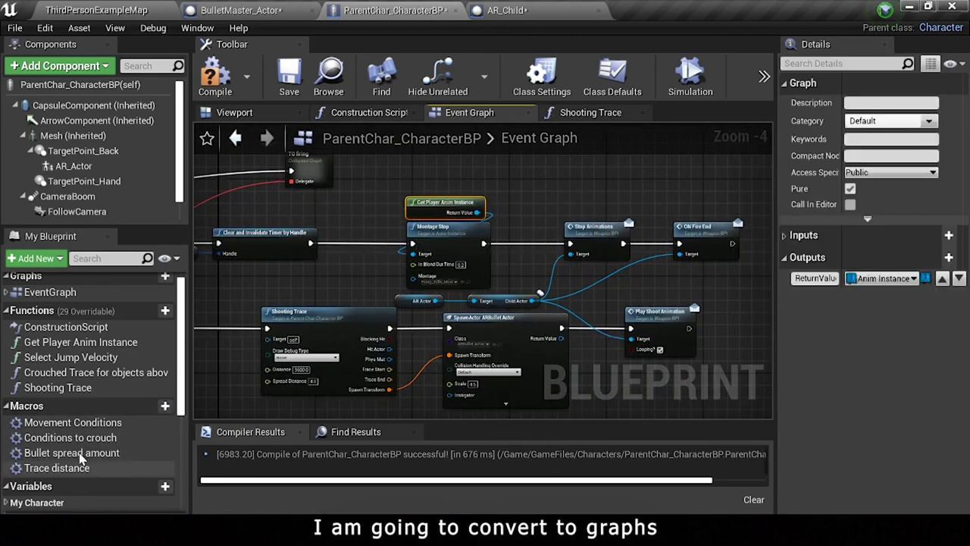
pyautogui.scroll(-1, 83, 454)
pyautogui.moveTo(311, 243); pyautogui.dragTo(355, 246)
pyautogui.write('set is firi')
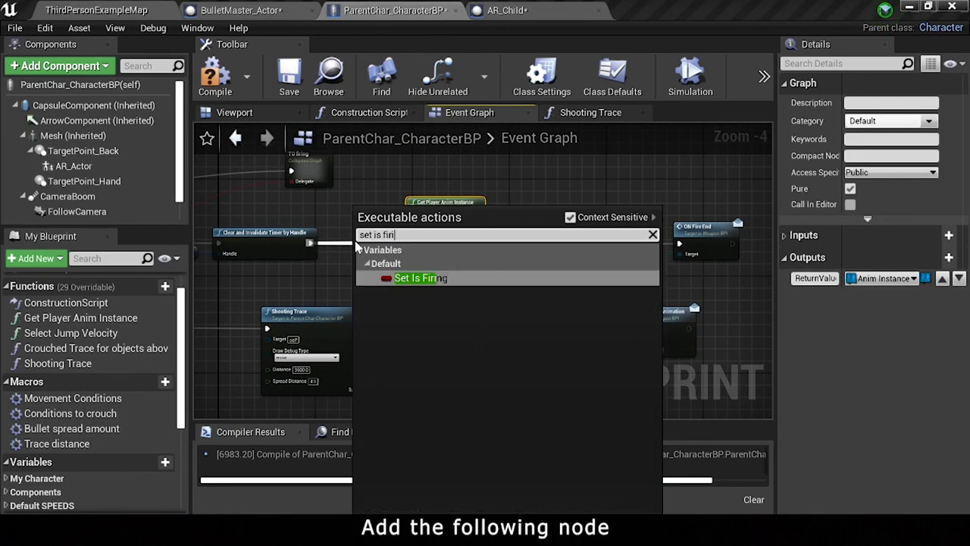
pyautogui.press('Return')
pyautogui.scroll(-1, 565, 252)
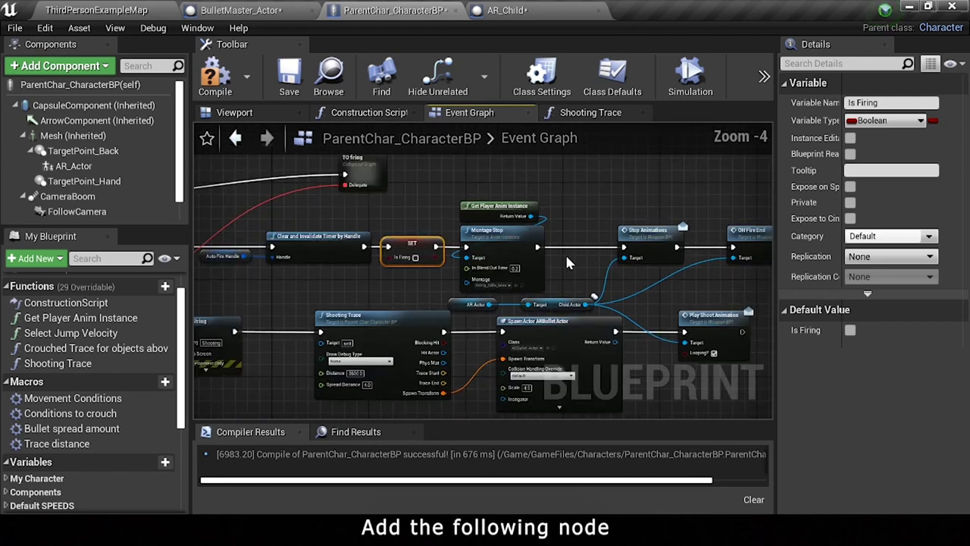
pyautogui.moveTo(564, 252); pyautogui.dragTo(487, 242, button='right')
pyautogui.click(214, 80)
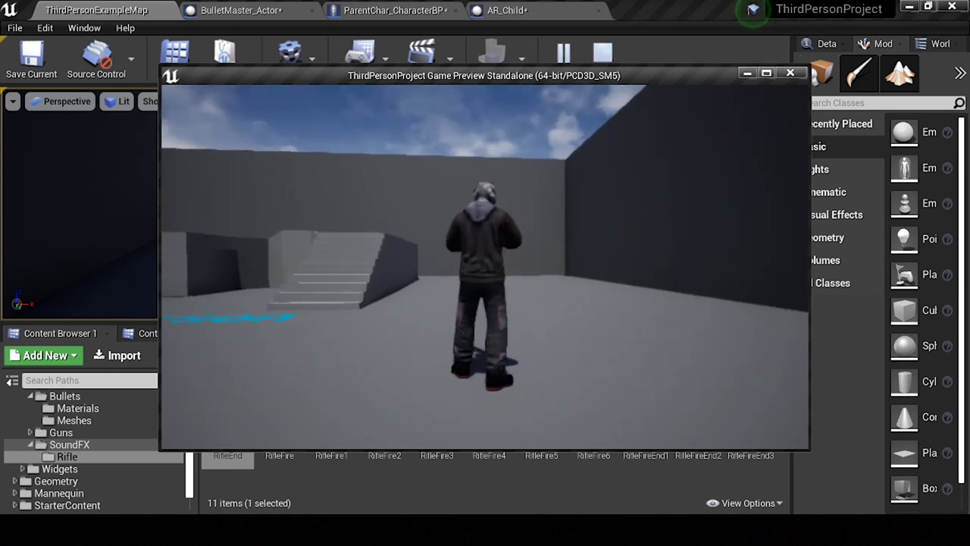
# Step: Aim the rifle and look upward in the preview, then close it and return to the Event Graph
pyautogui.rightClick(484, 265)
pyautogui.moveTo(484, 265); pyautogui.dragTo(484, 265, button='right')
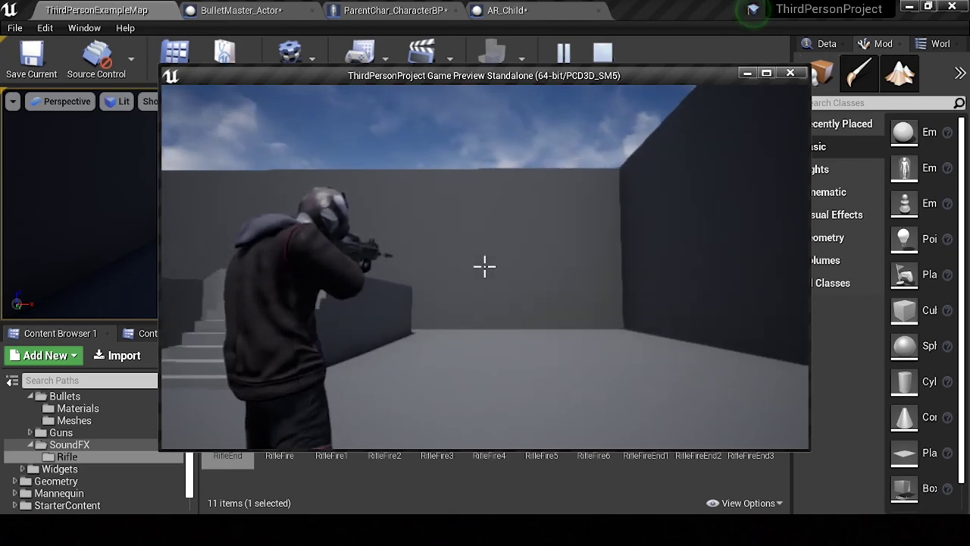
pyautogui.press('Escape')
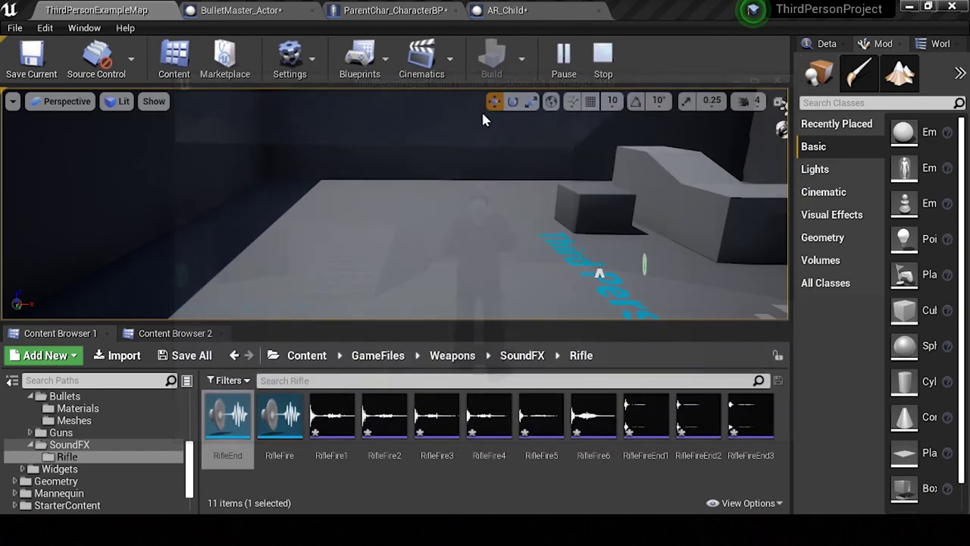
pyautogui.click(393, 10)
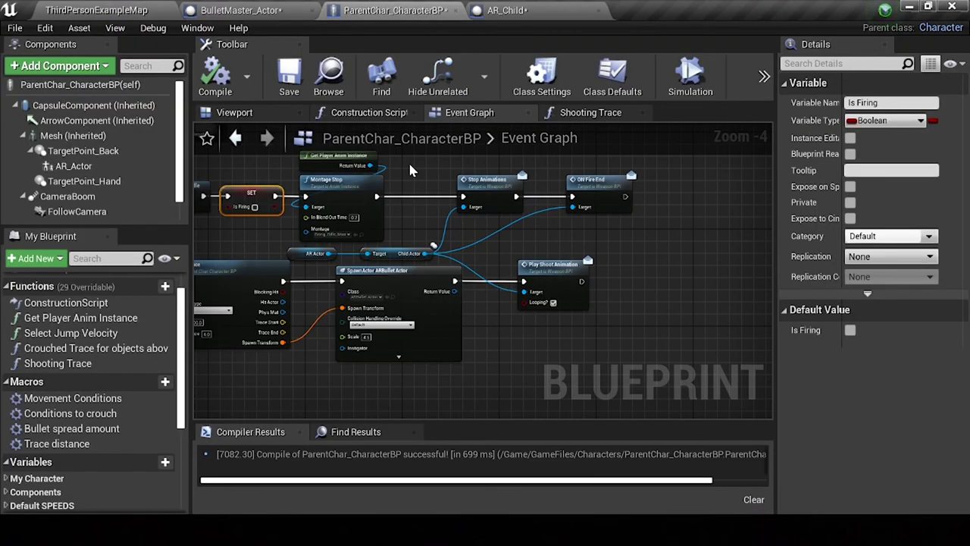
# Step: Connect Released to Clear and Invalidate Timer, place the Branch after it, and wire True to SET Is Firing
pyautogui.moveTo(410, 171); pyautogui.dragTo(364, 256, button='right')
pyautogui.scroll(1, 364, 256)
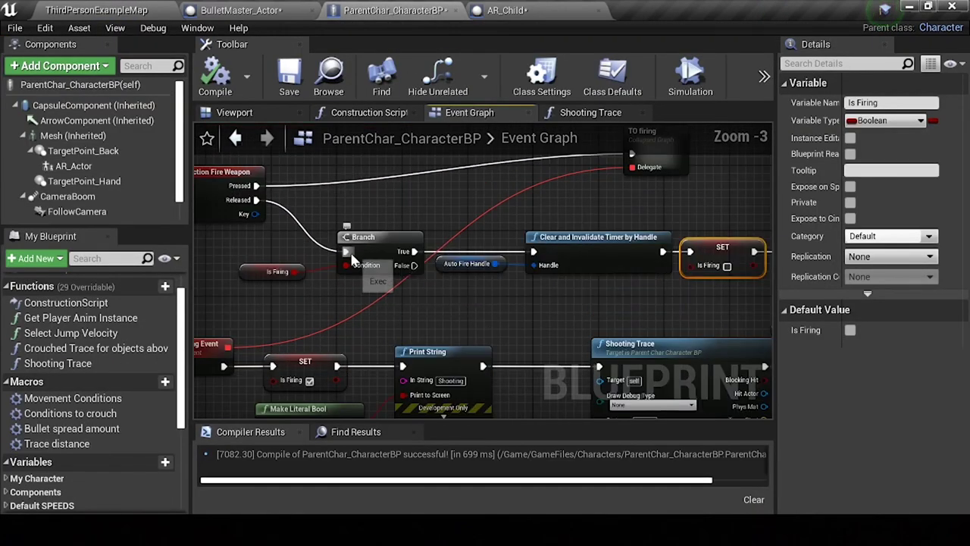
pyautogui.moveTo(364, 236); pyautogui.dragTo(290, 244)
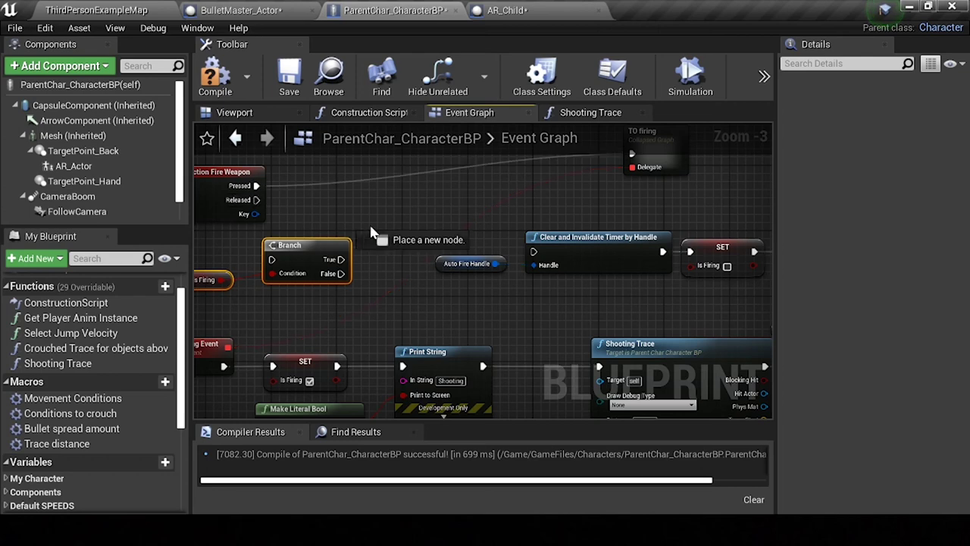
pyautogui.moveTo(256, 199); pyautogui.dragTo(534, 252)
pyautogui.moveTo(667, 300); pyautogui.dragTo(436, 227)
pyautogui.moveTo(574, 260); pyautogui.dragTo(498, 260)
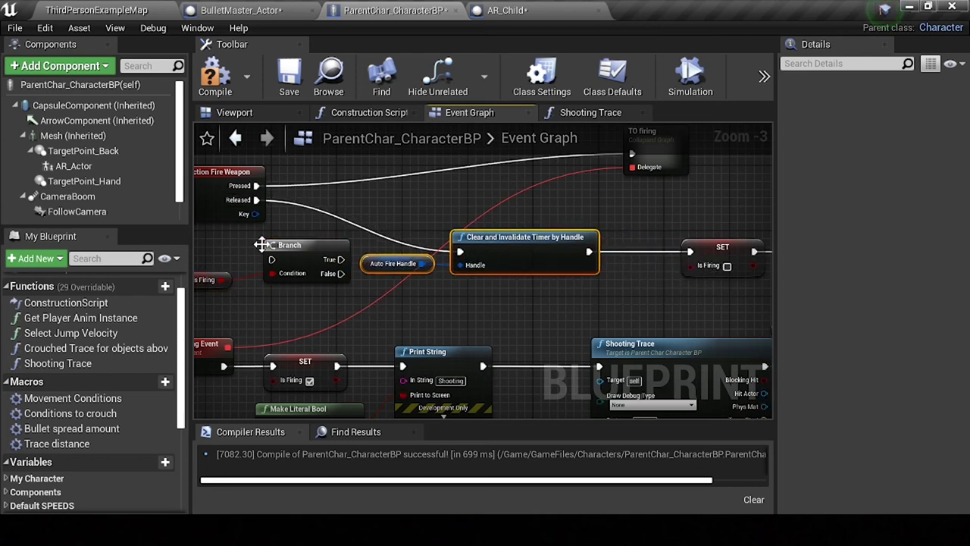
pyautogui.moveTo(273, 246)
pyautogui.mouseDown()
pyautogui.moveTo(484, 291)
pyautogui.moveTo(370, 258)
pyautogui.mouseUp()
pyautogui.moveTo(508, 289)
pyautogui.mouseDown()
pyautogui.moveTo(539, 240)
pyautogui.moveTo(694, 251)
pyautogui.mouseUp()
pyautogui.moveTo(413, 321); pyautogui.dragTo(441, 297)
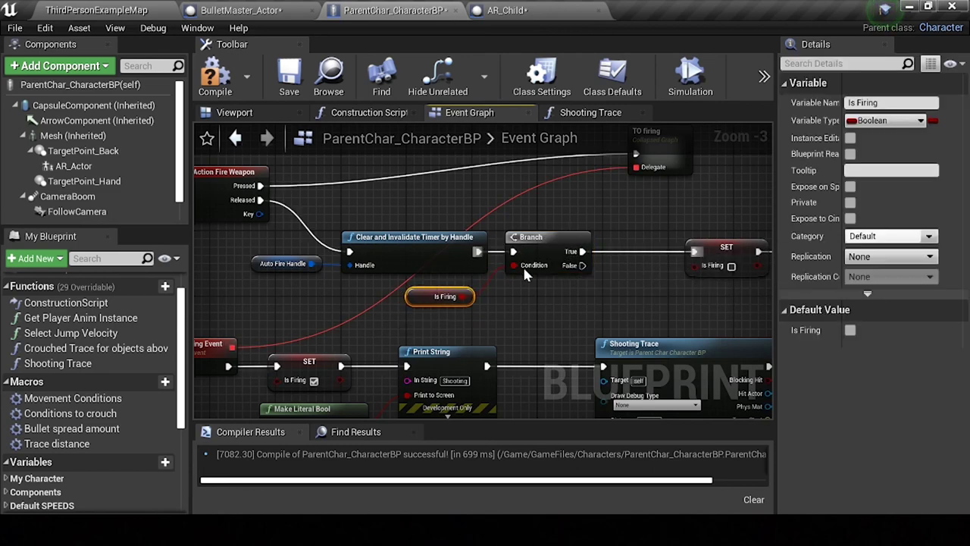
# Step: Move the lower row of firing nodes down and the TO firing node left
pyautogui.scroll(-1, 516, 261)
pyautogui.scroll(-1, 455, 258)
pyautogui.scroll(-1, 379, 281)
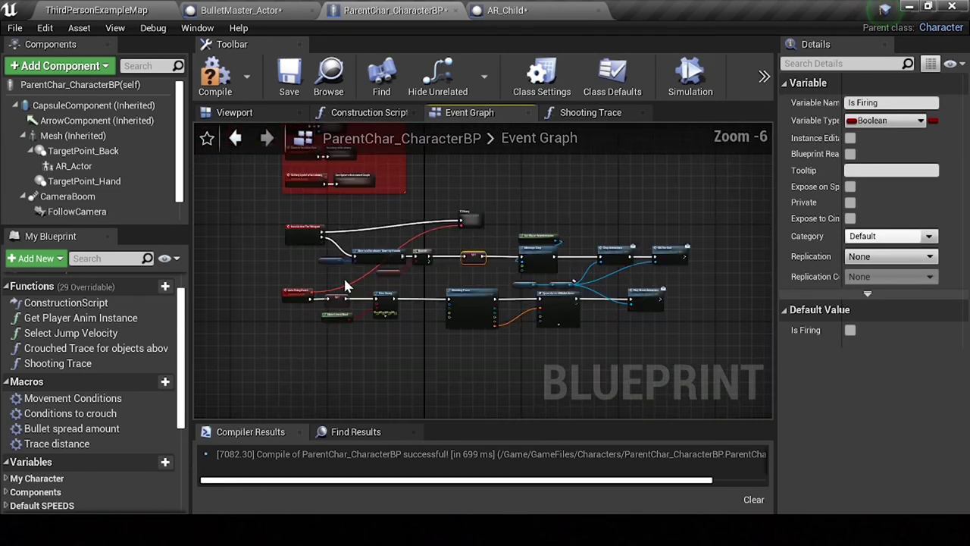
pyautogui.scroll(1, 416, 296)
pyautogui.moveTo(239, 297); pyautogui.dragTo(743, 356)
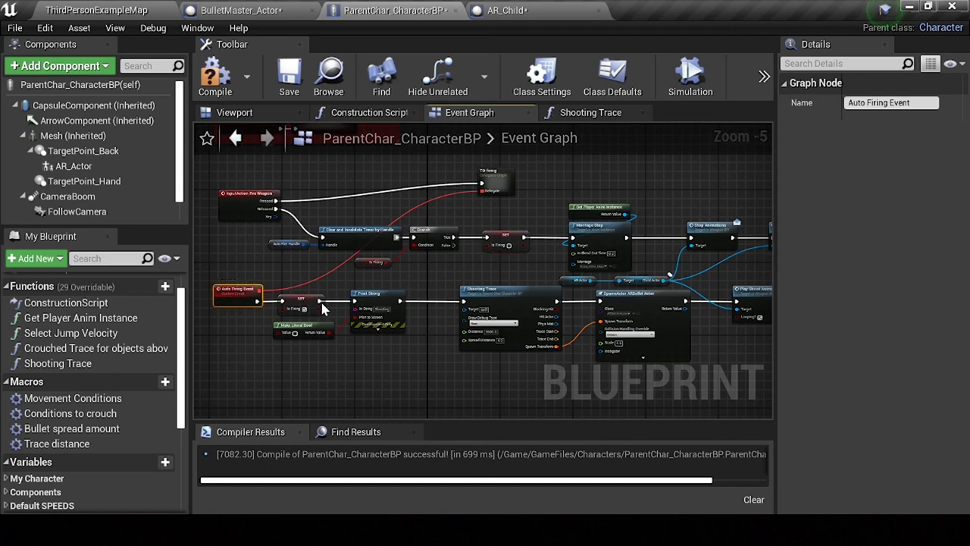
pyautogui.moveTo(637, 303); pyautogui.dragTo(634, 335)
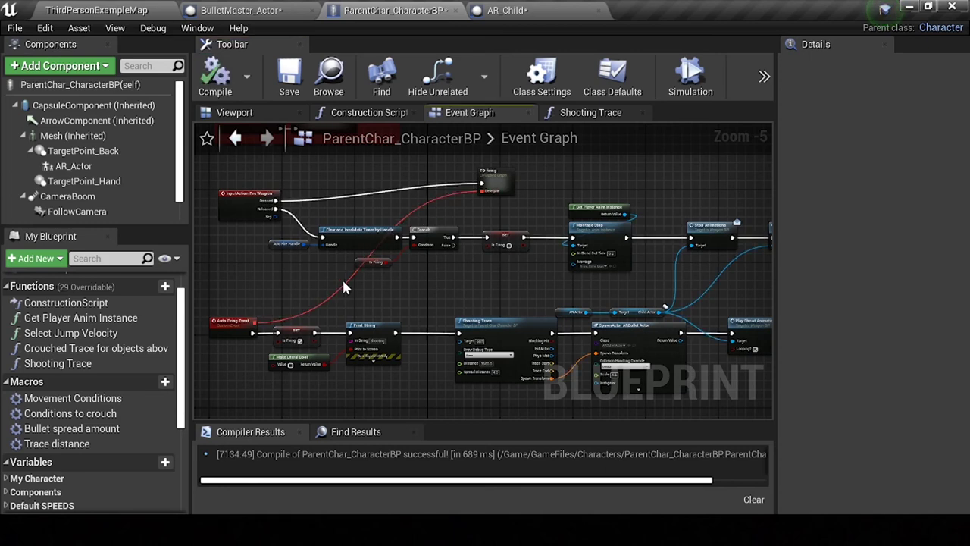
pyautogui.moveTo(487, 181); pyautogui.dragTo(348, 195)
pyautogui.click(350, 164)
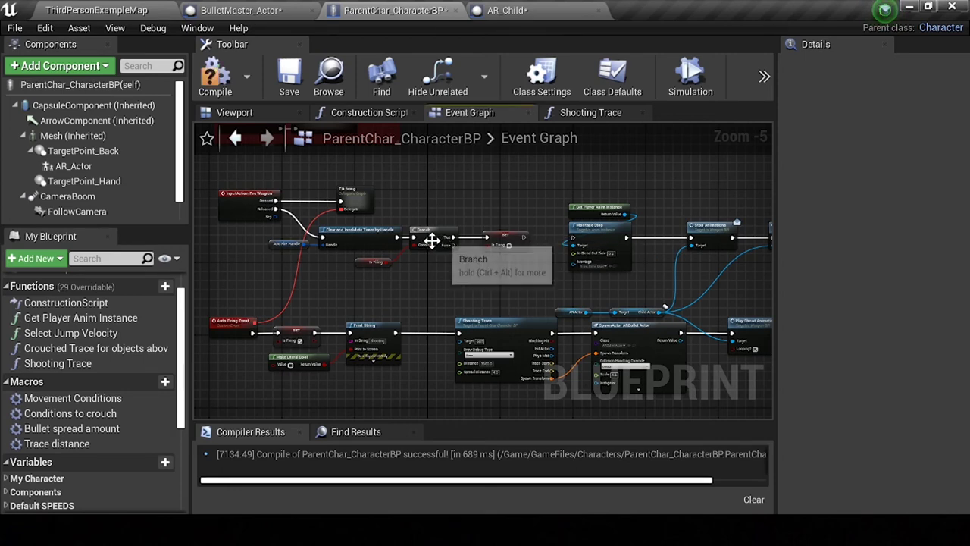
# Step: Wire the timer-clearing node to Montage Stop and line up Is Firing, Branch and SET after it
pyautogui.click(361, 262)
pyautogui.keyDown('ctrl'); pyautogui.click(428, 231); pyautogui.keyUp('ctrl')
pyautogui.keyDown('ctrl'); pyautogui.click(495, 240); pyautogui.keyUp('ctrl')
pyautogui.moveTo(428, 219)
pyautogui.mouseDown()
pyautogui.moveTo(423, 247)
pyautogui.moveTo(573, 237)
pyautogui.mouseUp()
pyautogui.click(379, 233)
pyautogui.moveTo(371, 270)
pyautogui.mouseDown()
pyautogui.moveTo(504, 292)
pyautogui.moveTo(538, 182)
pyautogui.mouseUp()
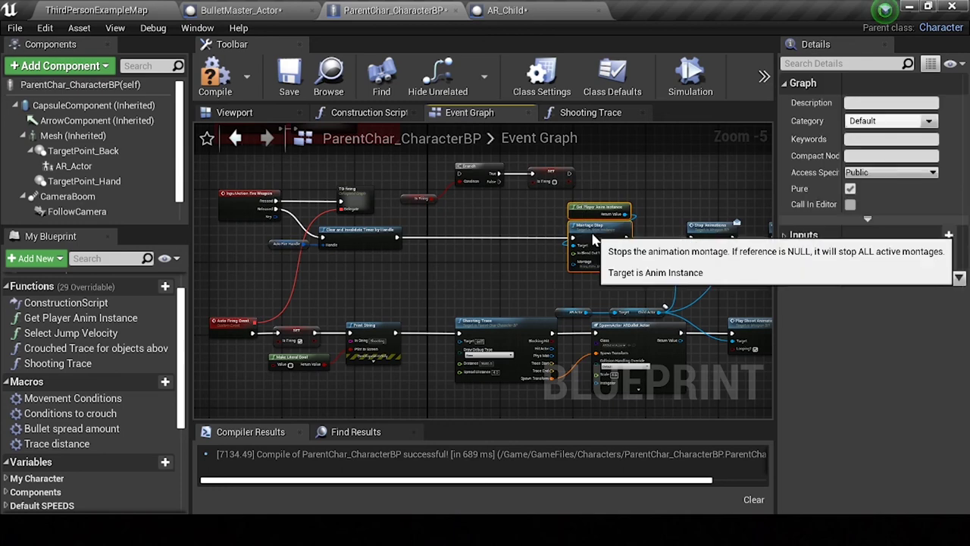
pyautogui.moveTo(598, 228); pyautogui.dragTo(466, 227)
pyautogui.moveTo(395, 198)
pyautogui.mouseDown()
pyautogui.moveTo(505, 159)
pyautogui.moveTo(543, 246)
pyautogui.moveTo(481, 267)
pyautogui.mouseUp()
pyautogui.moveTo(481, 267); pyautogui.dragTo(392, 240, button='right')
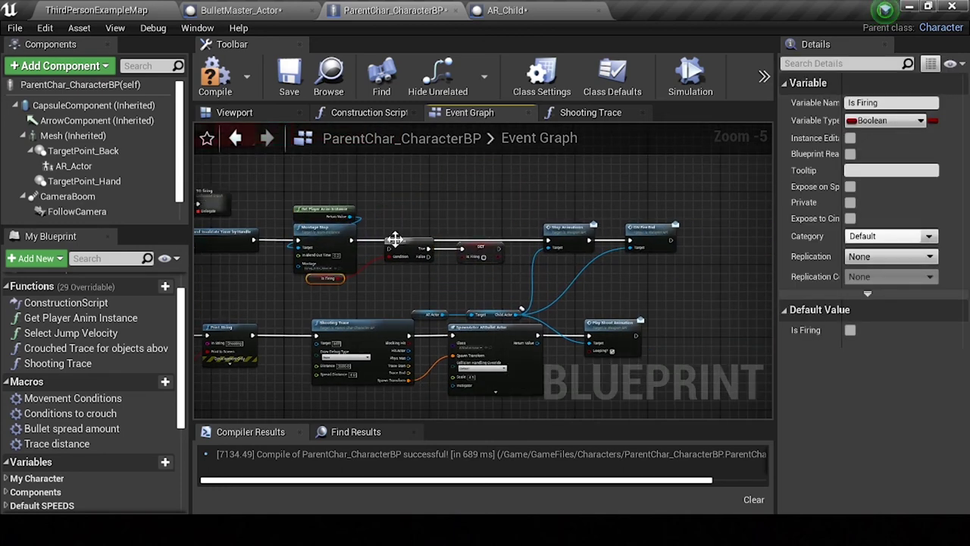
pyautogui.moveTo(352, 241)
pyautogui.mouseDown()
pyautogui.moveTo(507, 266)
pyautogui.moveTo(481, 238)
pyautogui.moveTo(548, 247)
pyautogui.mouseUp()
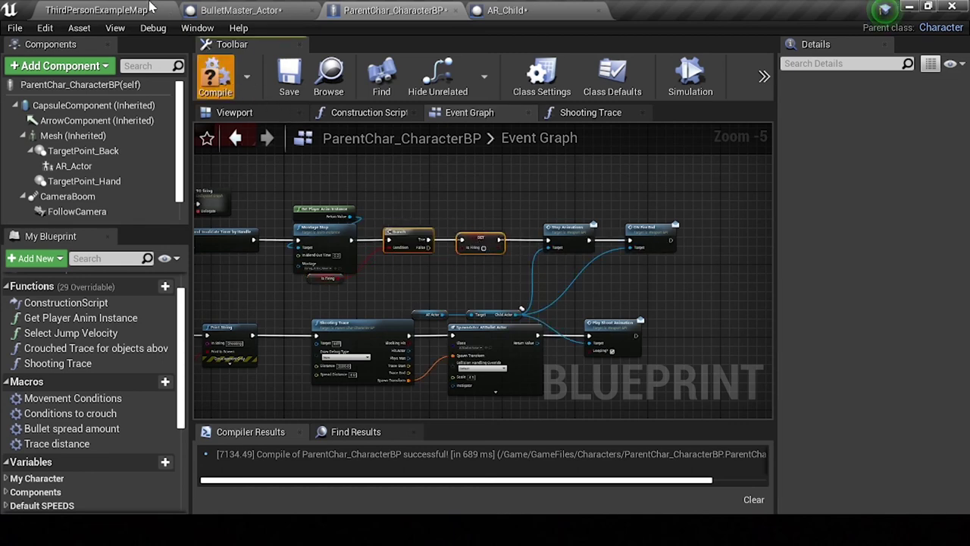
pyautogui.click(150, 7)
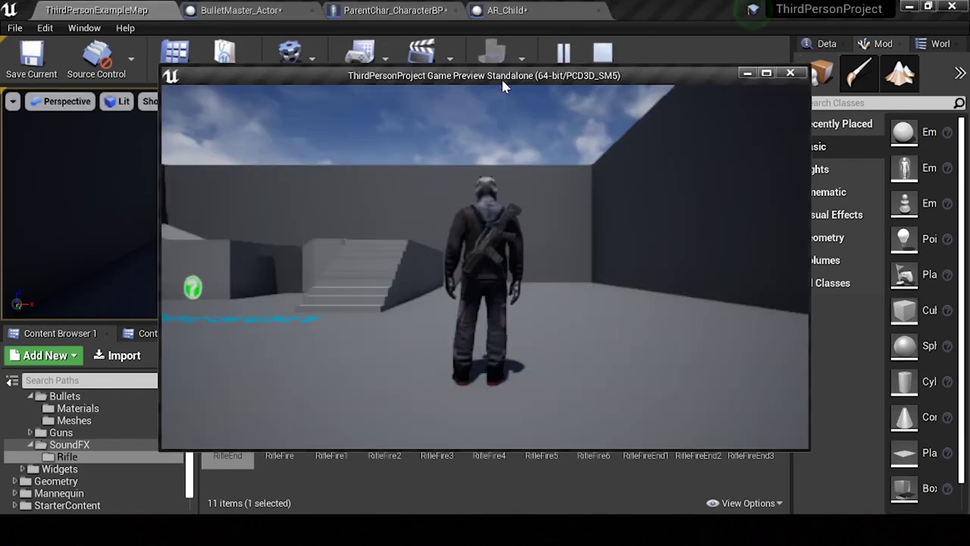
# Step: Draw the rifle, aim, fire four shots, and stop aiming in the game preview
pyautogui.press('1')
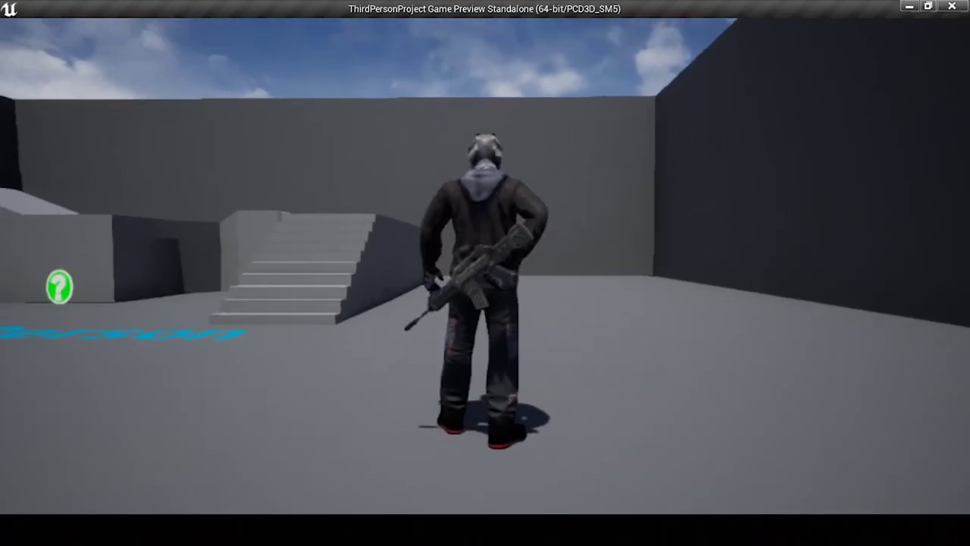
pyautogui.rightClick(485, 266)
pyautogui.click(485, 266)
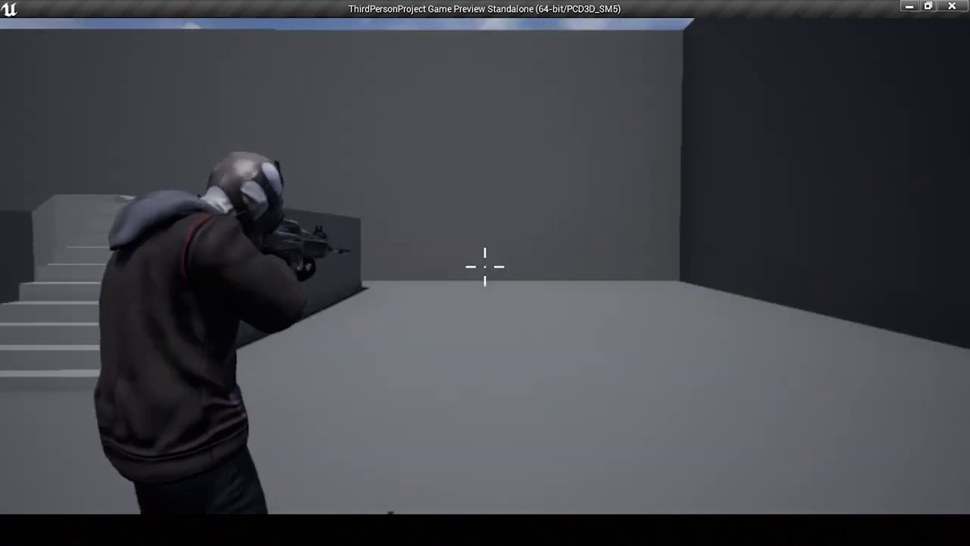
pyautogui.click(485, 266)
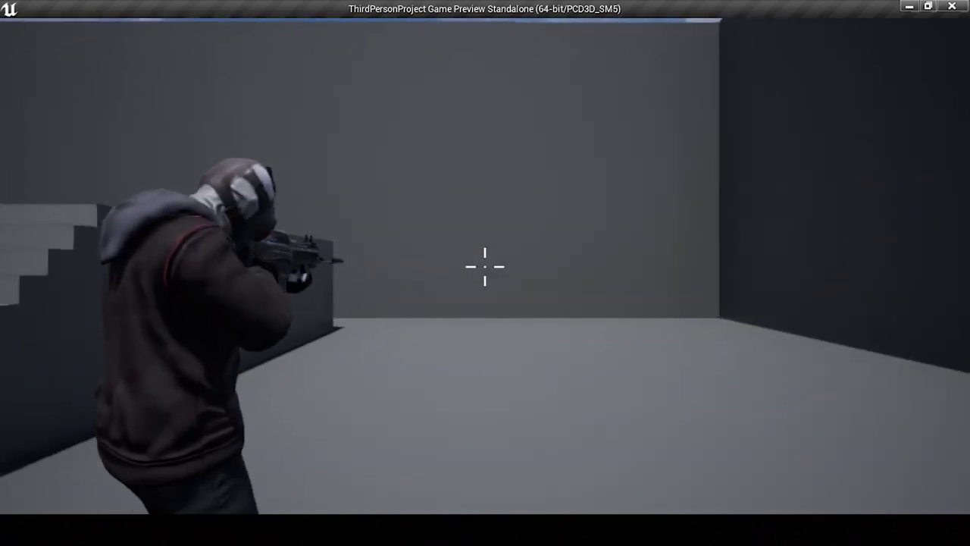
pyautogui.click(485, 266)
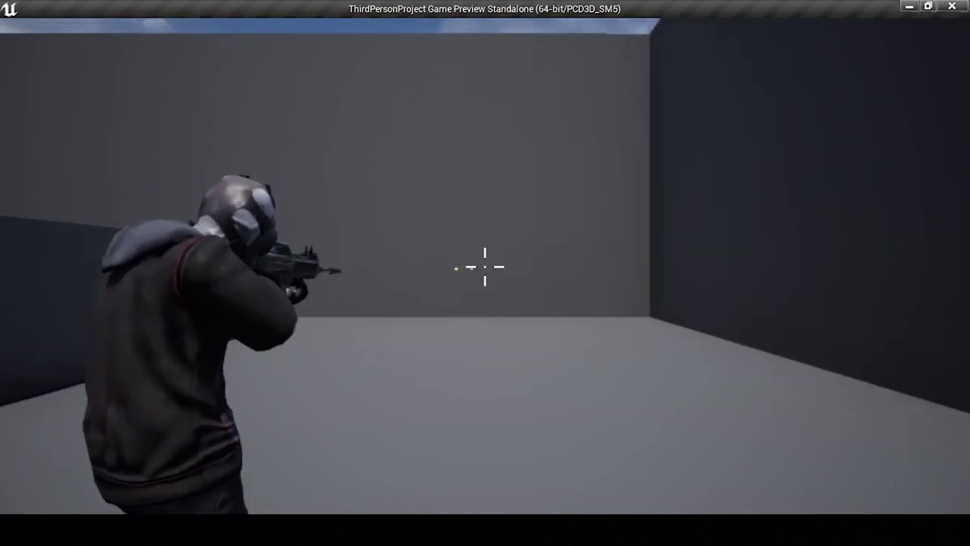
pyautogui.click(485, 266)
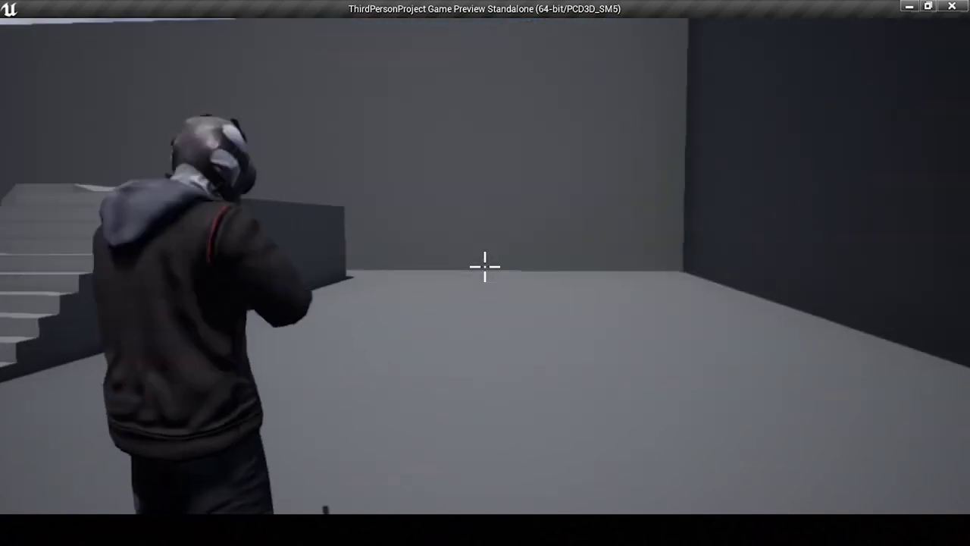
pyautogui.rightClick(485, 266)
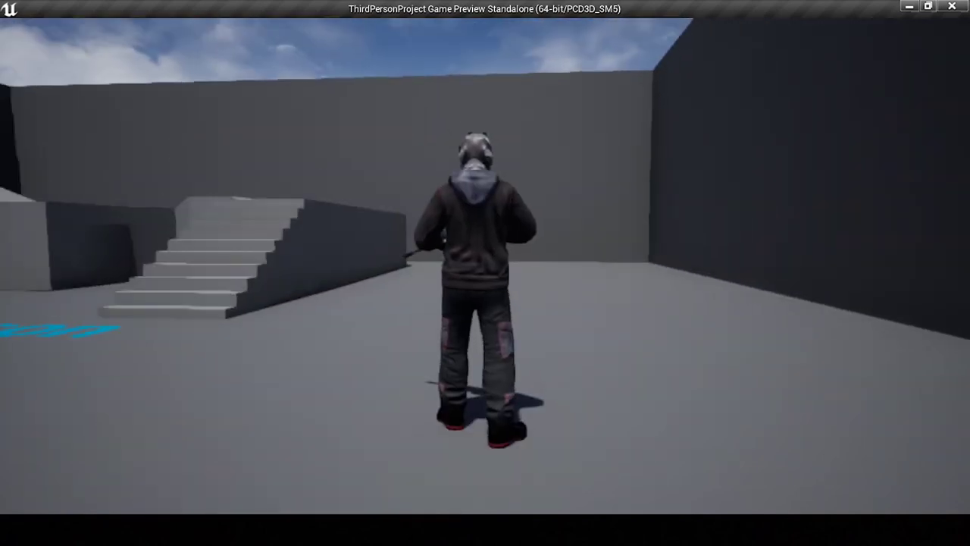
# Step: Close the preview and bring ParentChar_CharacterBP's Event Graph back into view
pyautogui.press('Escape')
pyautogui.click(387, 10)
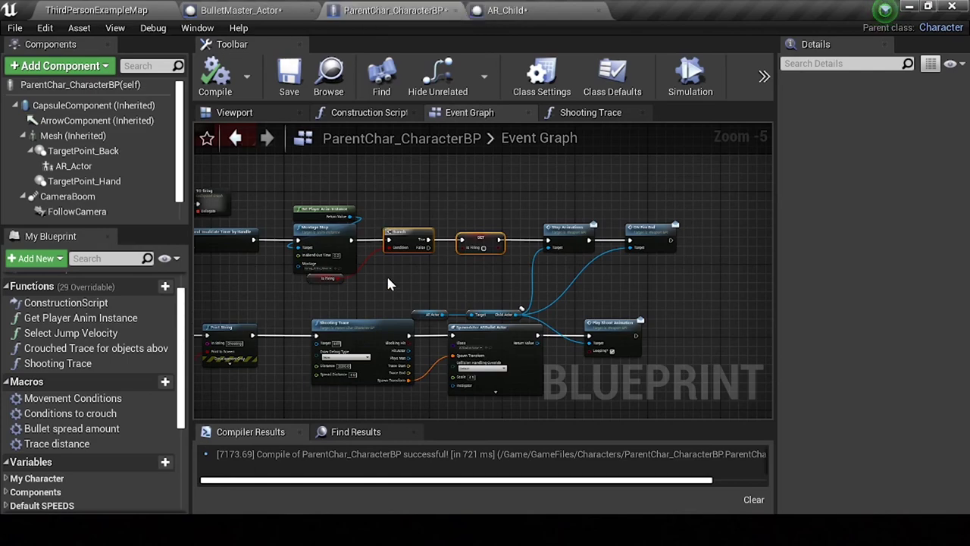
pyautogui.moveTo(386, 285); pyautogui.dragTo(500, 204, button='right')
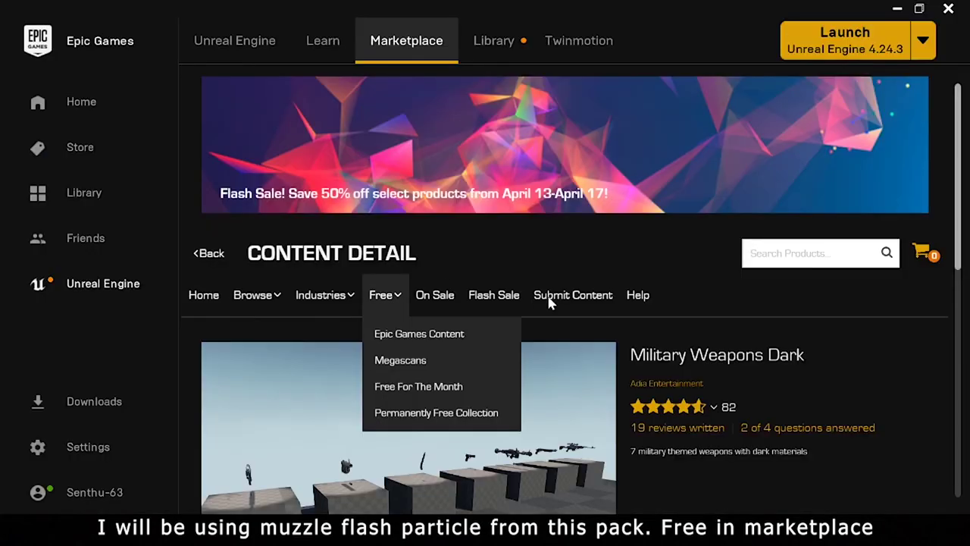
# Step: Scroll the Military Weapons Dark page, choose Add To Project, then cancel with Don't Add
pyautogui.scroll(-1, 775, 269)
pyautogui.moveTo(658, 260); pyautogui.dragTo(808, 260)
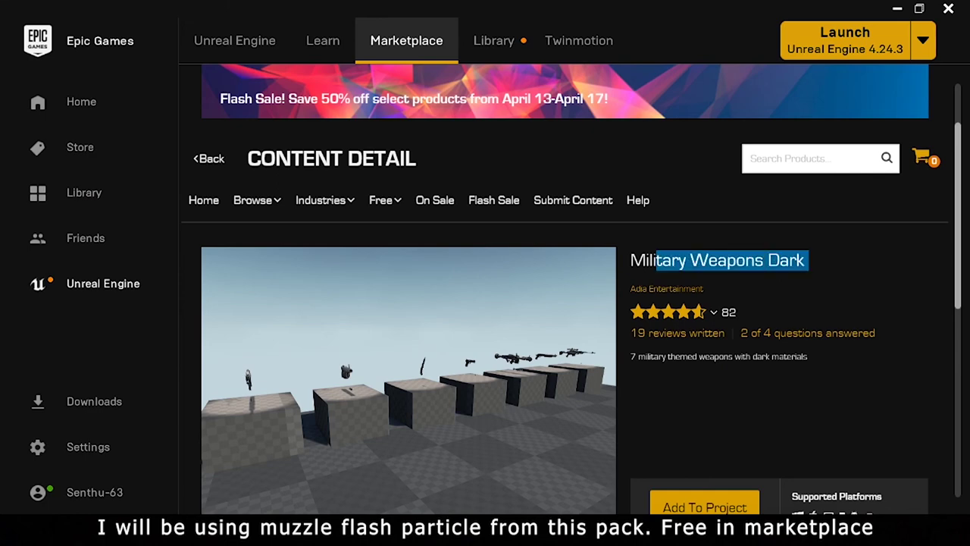
pyautogui.scroll(-1, 793, 335)
pyautogui.click(692, 442)
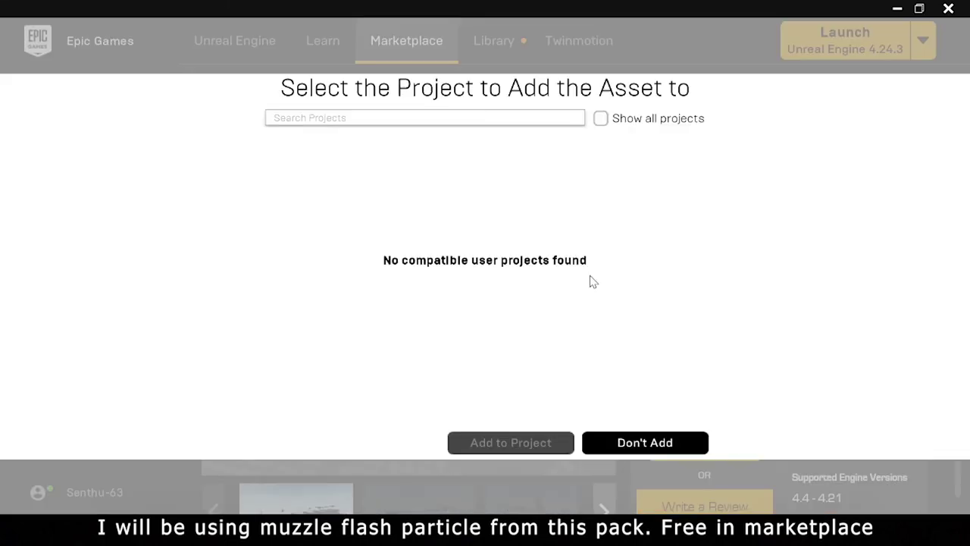
pyautogui.click(655, 440)
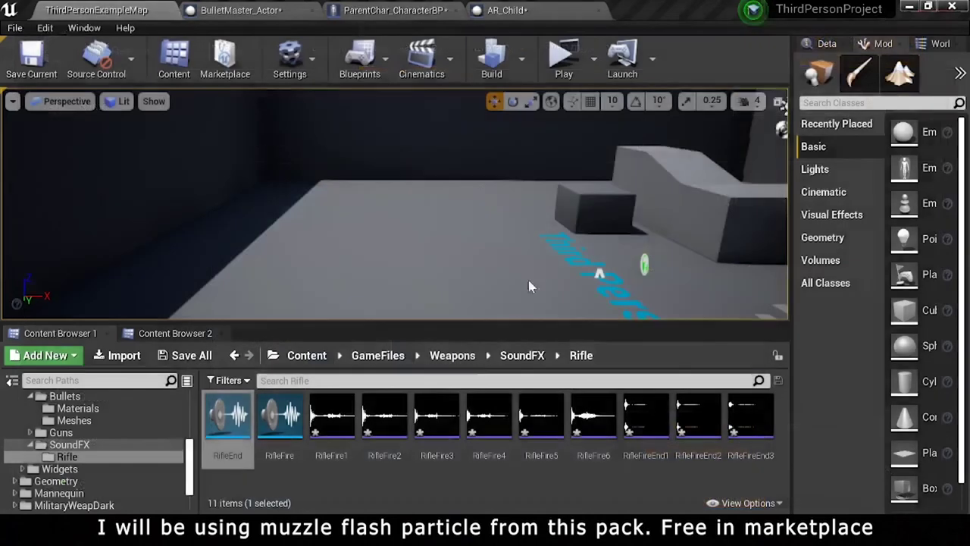
# Step: Browse Content/MilitaryWeapDark/FX and select the P_AssaultRifle_MuzzleFlash particle system
pyautogui.scroll(5, 84, 422)
pyautogui.scroll(4, 84, 422)
pyautogui.scroll(4, 76, 410)
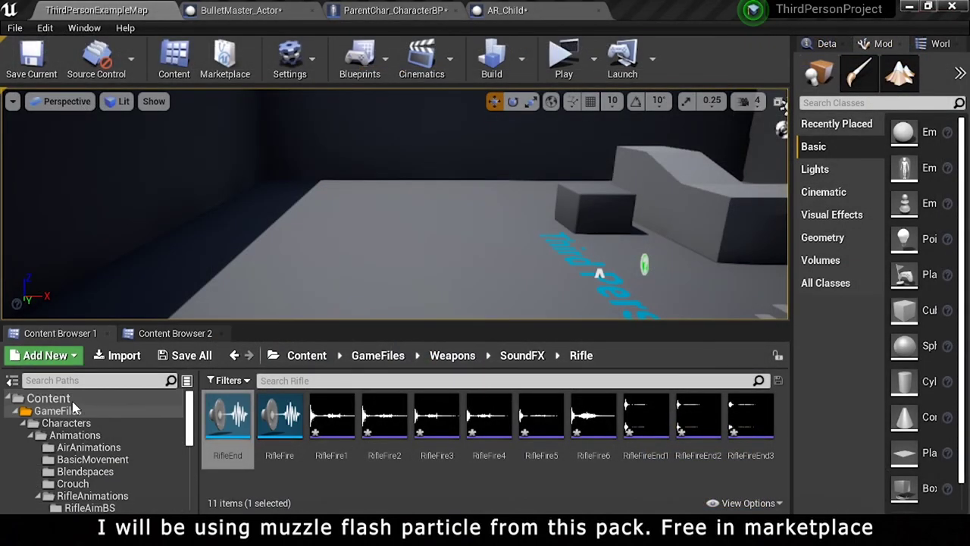
pyautogui.click(72, 402)
pyautogui.click(387, 440)
pyautogui.doubleClick(388, 444)
pyautogui.click(226, 425)
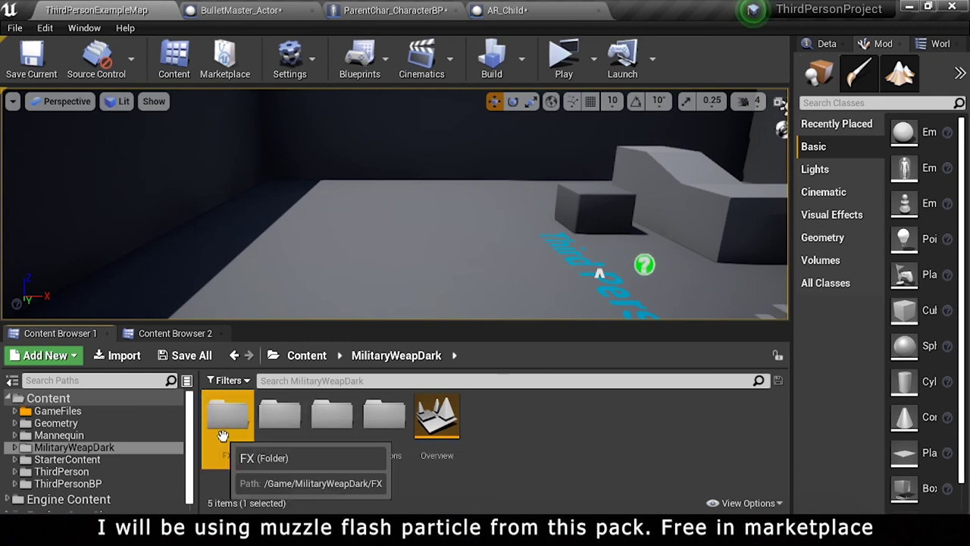
pyautogui.doubleClick(226, 424)
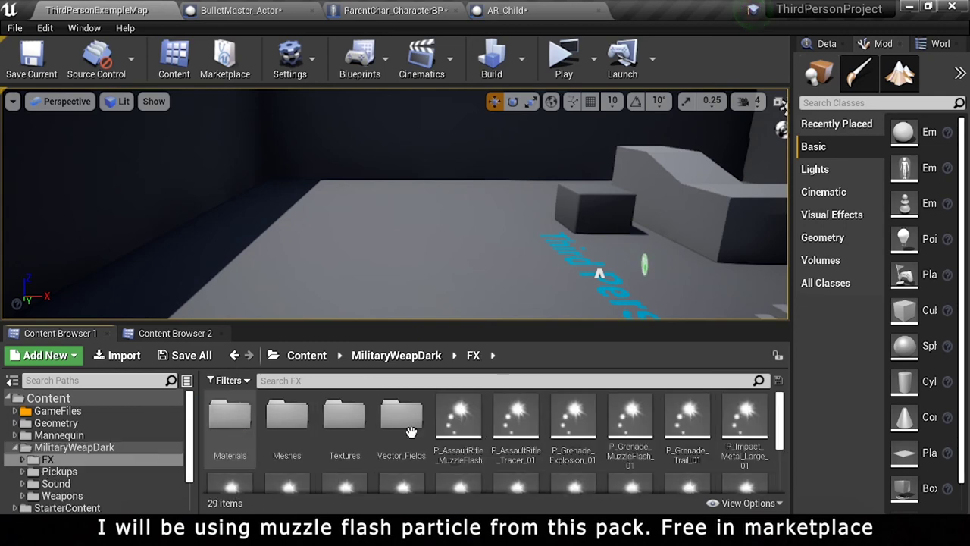
pyautogui.click(460, 416)
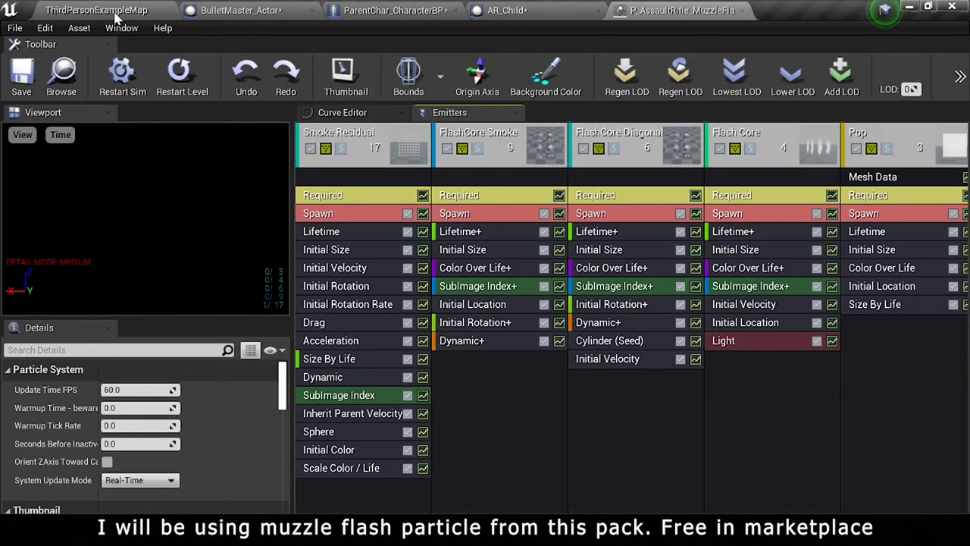
# Step: Close the particle editor and open FiringAnimation from Weapons/Animations
pyautogui.click(96, 10)
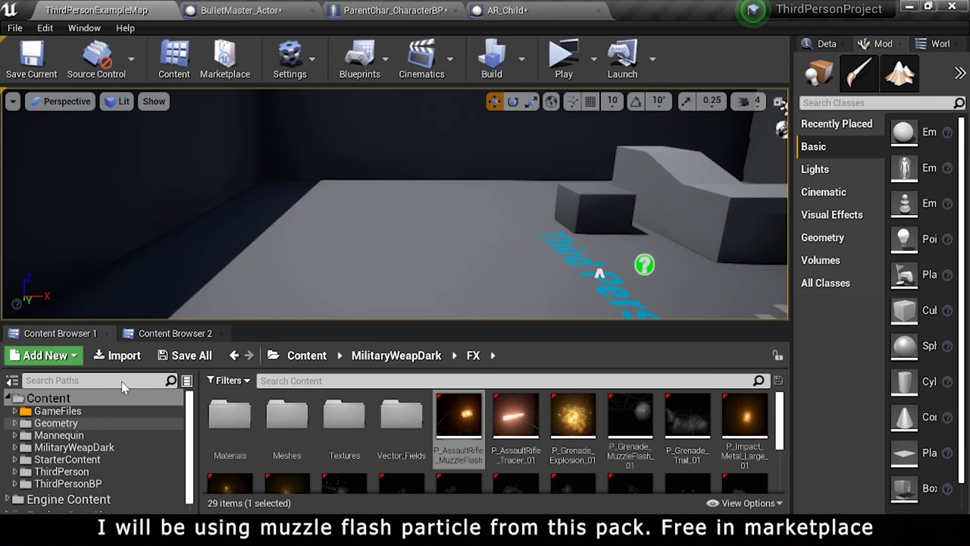
pyautogui.click(234, 355)
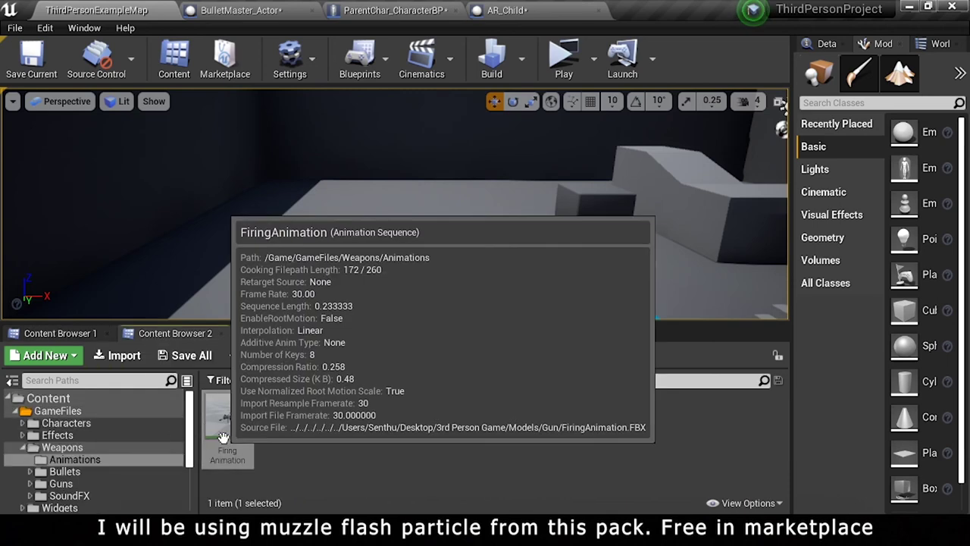
pyautogui.doubleClick(224, 439)
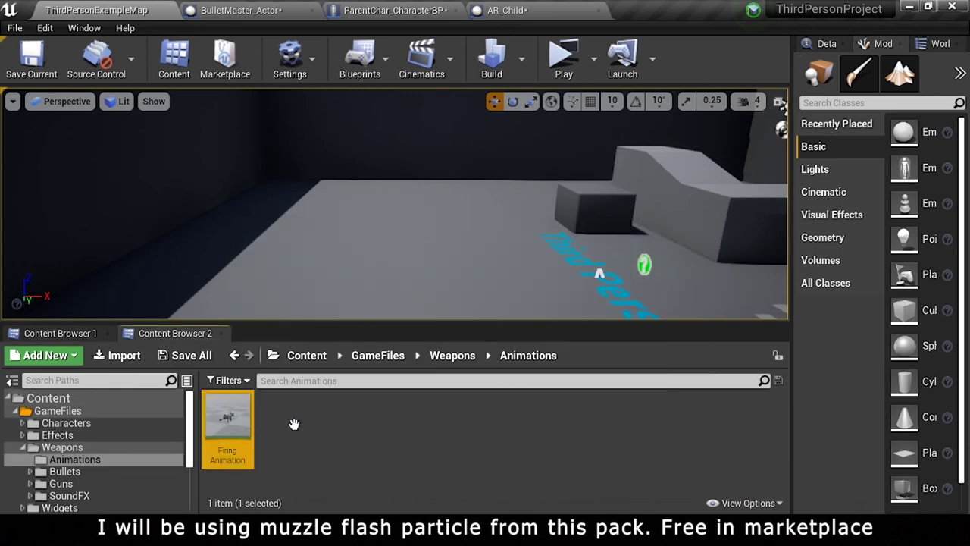
# Step: Add a new notify track to FiringAnimation holding a Play Particle Effect notify
pyautogui.press('space')
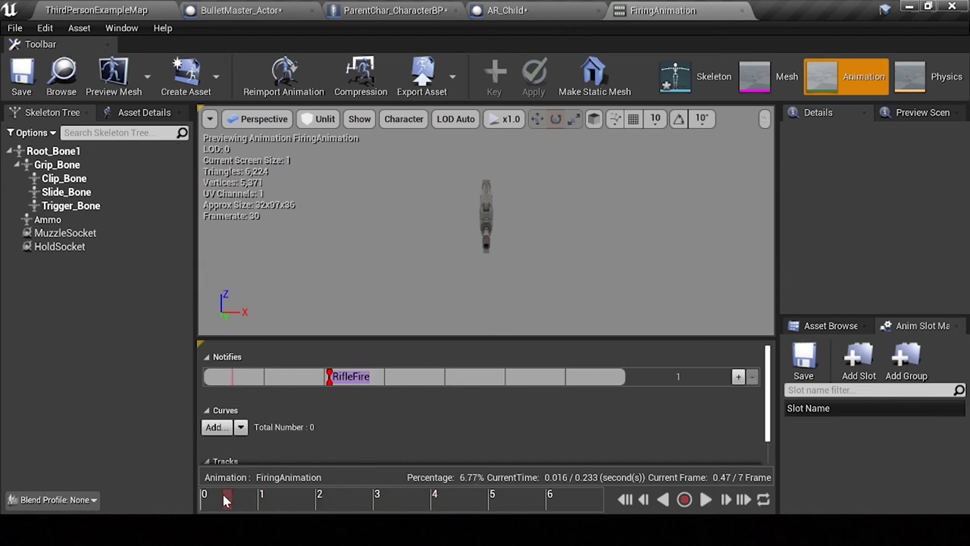
pyautogui.moveTo(432, 296); pyautogui.dragTo(684, 389)
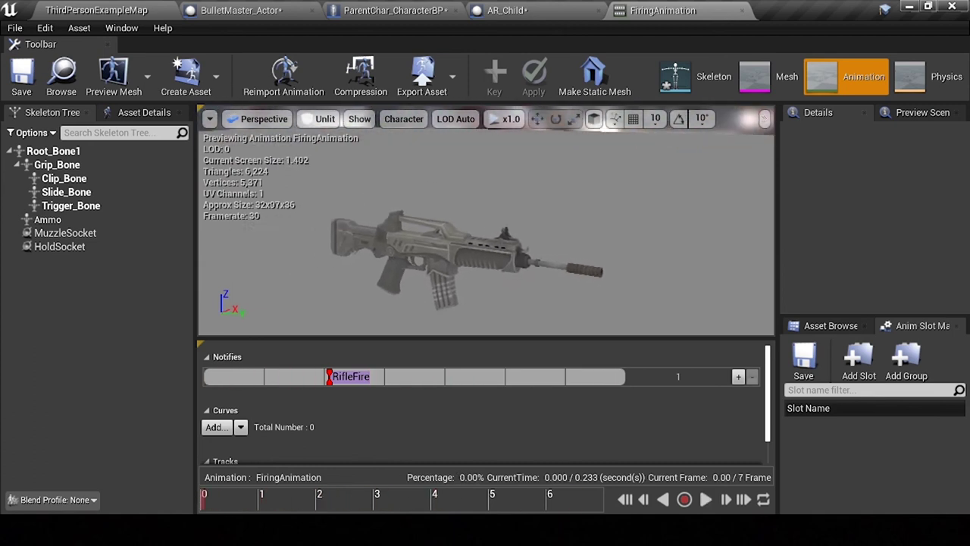
pyautogui.click(738, 377)
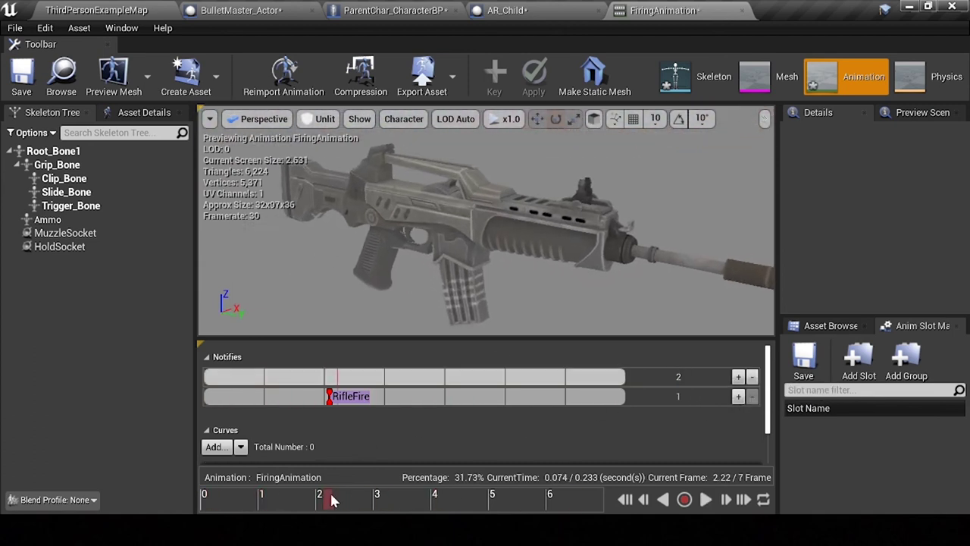
pyautogui.rightClick(330, 383)
pyautogui.moveTo(346, 399)
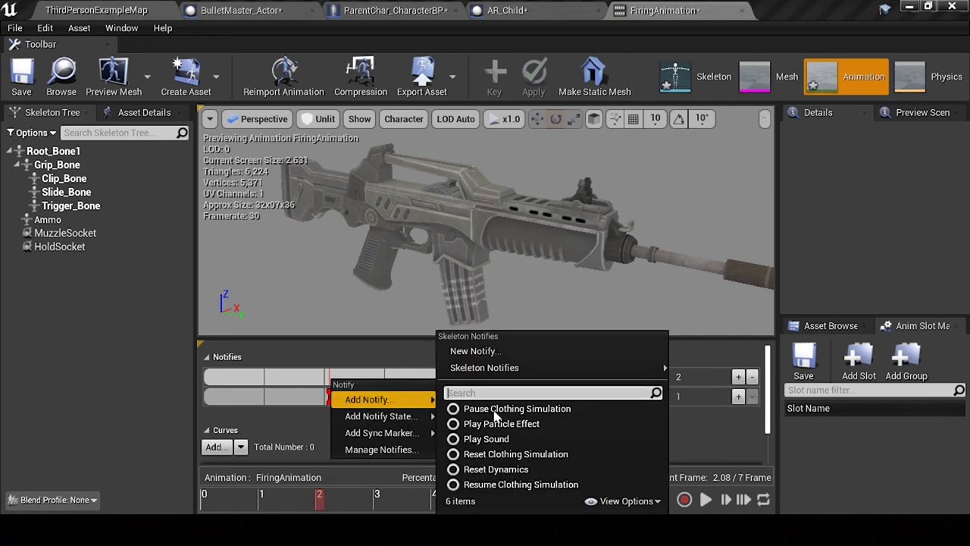
pyautogui.click(497, 420)
pyautogui.click(345, 377)
pyautogui.scroll(-2, 865, 293)
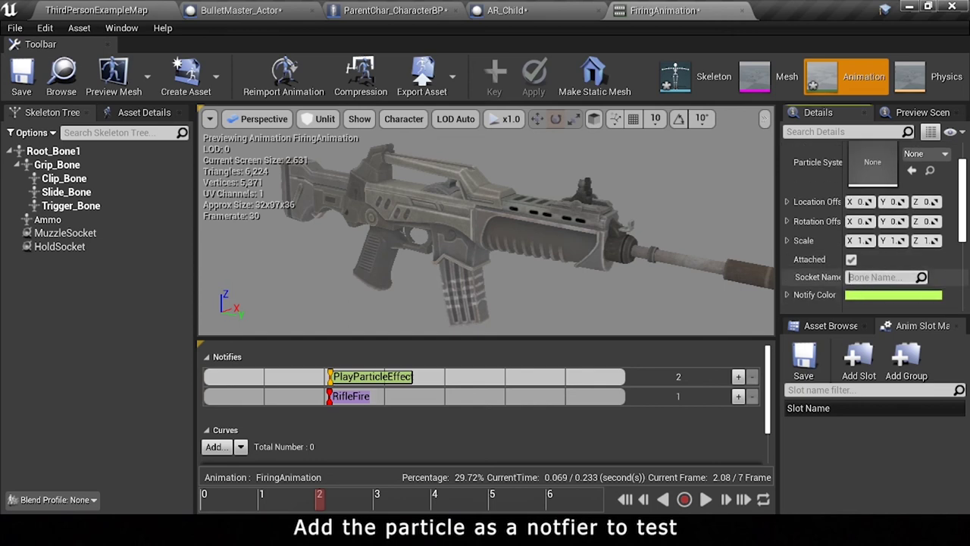
# Step: Set the particle notify's Socket Name to MuzzleSocket
pyautogui.rightClick(65, 234)
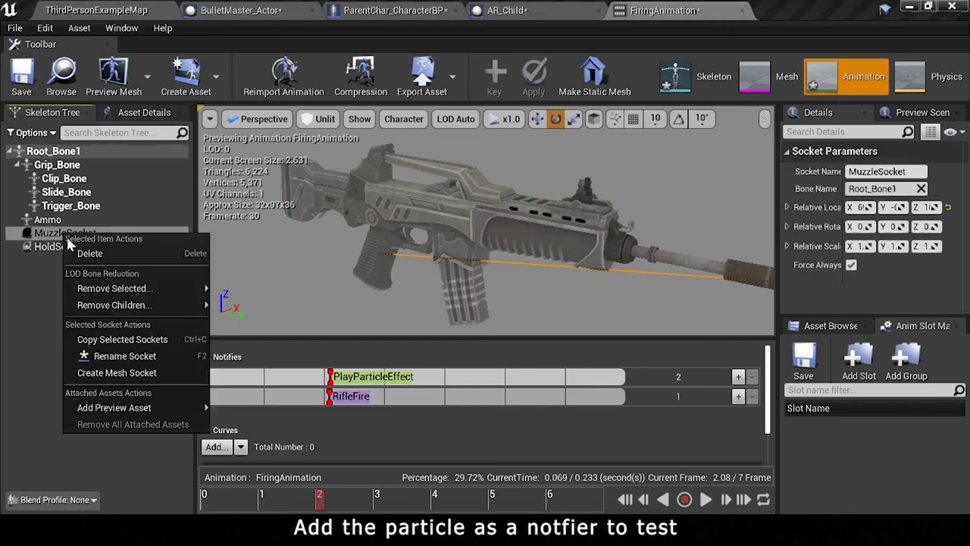
pyautogui.moveTo(66, 296)
pyautogui.click(883, 172)
pyautogui.click(382, 377)
pyautogui.scroll(-2, 872, 227)
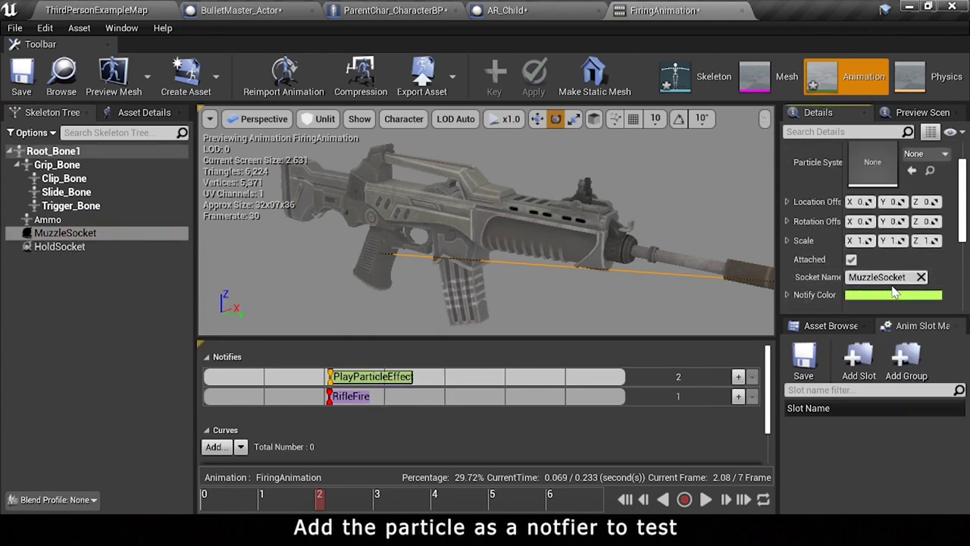
pyautogui.click(904, 276)
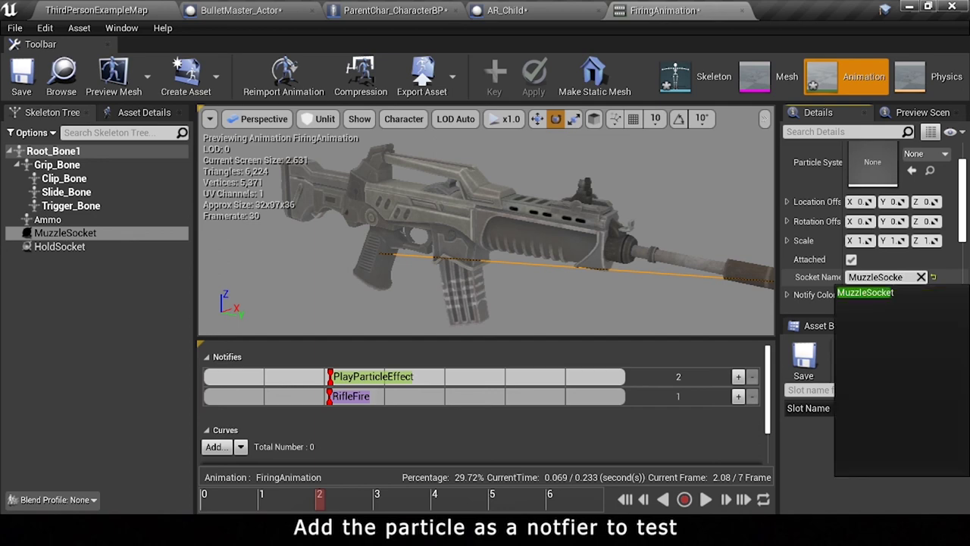
pyautogui.click(892, 296)
pyautogui.scroll(1, 925, 182)
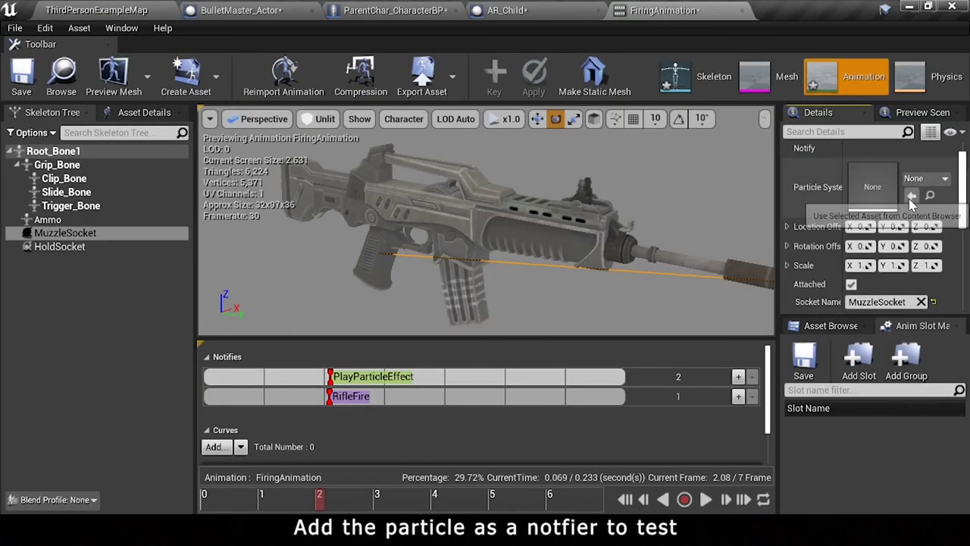
# Step: Assign P_AssaultRifle_MuzzleFlash to the notify, preview the animation, and save it
pyautogui.moveTo(472, 449); pyautogui.dragTo(880, 188)
pyautogui.press('f')
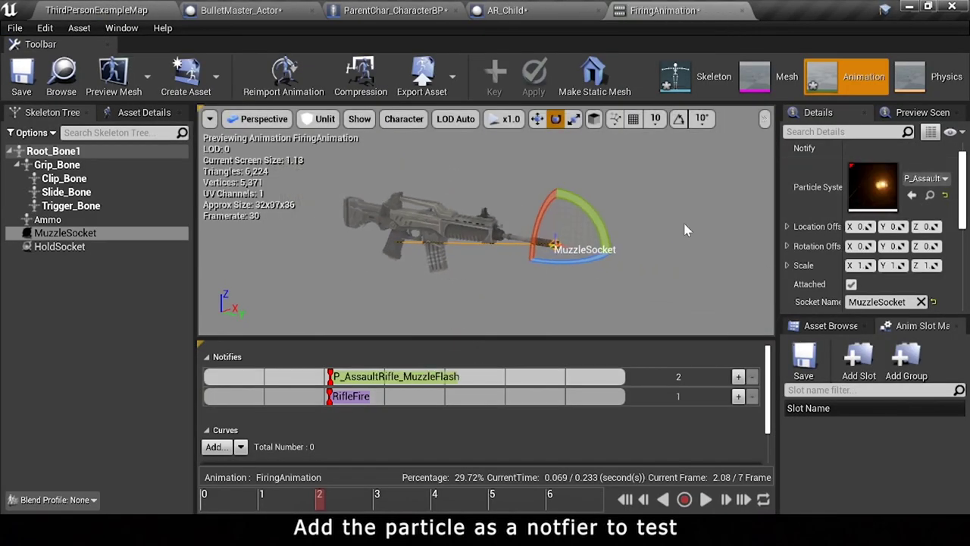
pyautogui.click(704, 495)
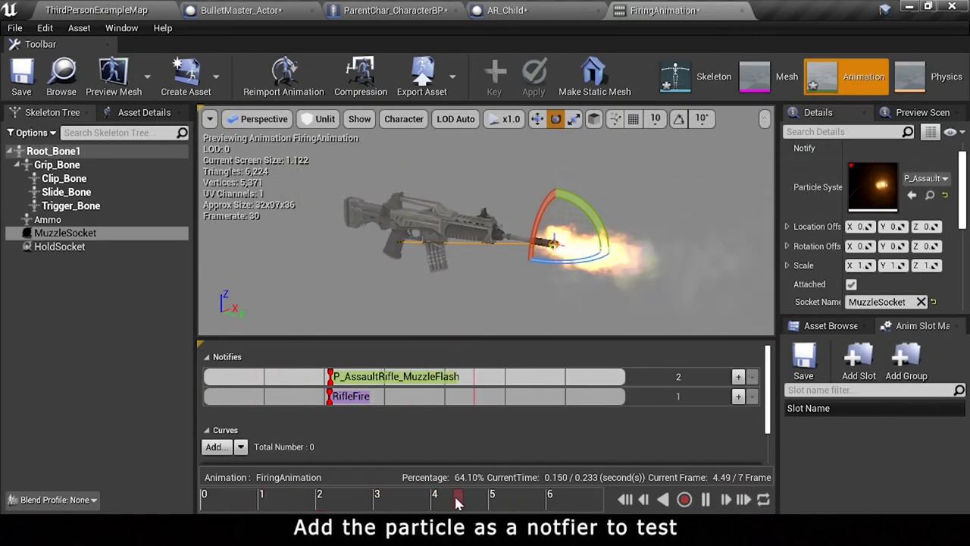
pyautogui.moveTo(351, 503); pyautogui.dragTo(193, 494)
pyautogui.click(18, 78)
pyautogui.click(96, 10)
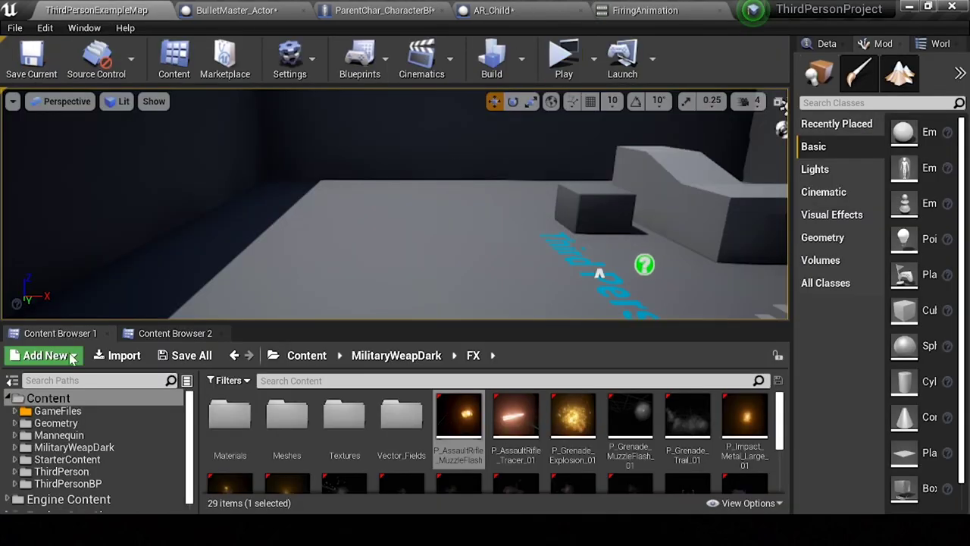
pyautogui.click(171, 334)
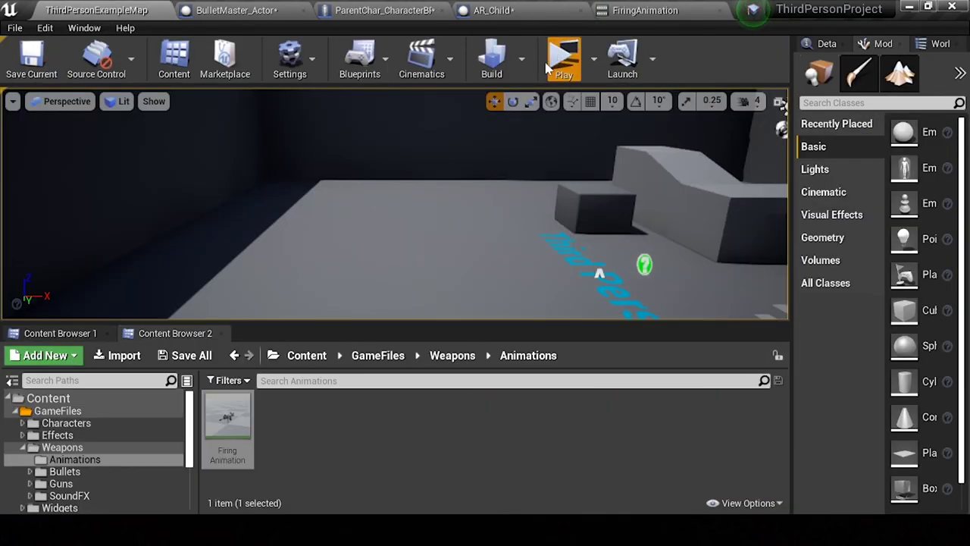
# Step: Run a maximized standalone preview, aim and fire the rifle repeatedly, then exit
pyautogui.click(550, 73)
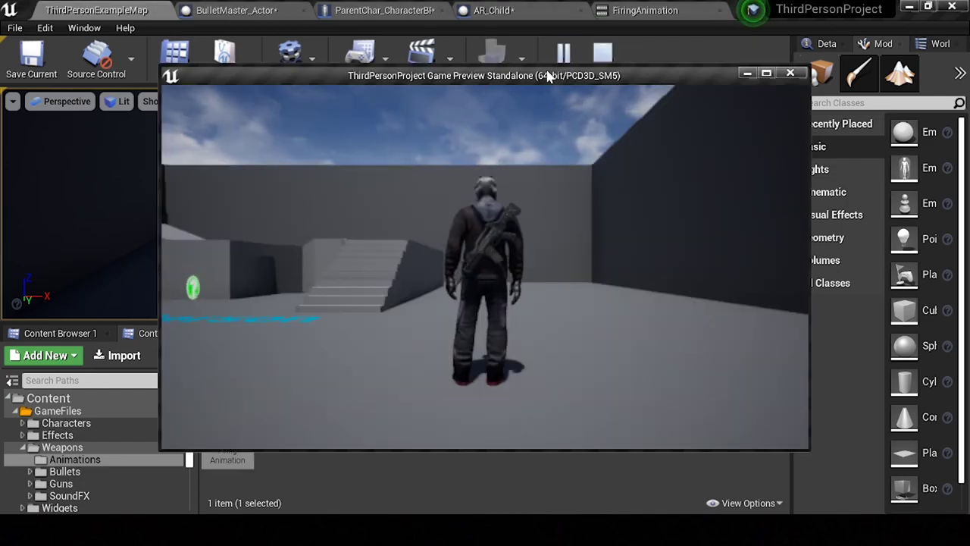
pyautogui.doubleClick(550, 75)
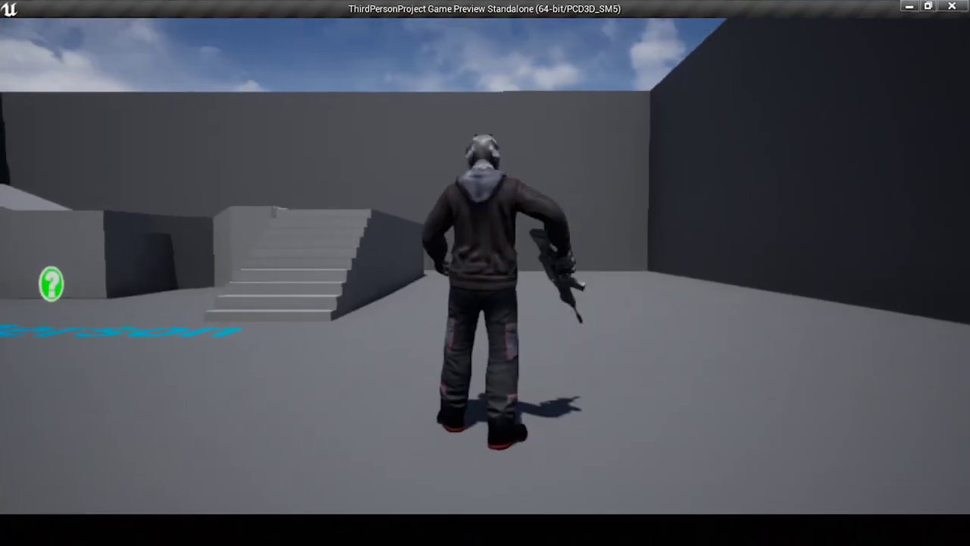
pyautogui.rightClick(485, 266)
pyautogui.click(485, 266)
pyautogui.click(486, 266)
pyautogui.click(485, 266)
pyautogui.click(486, 266)
pyautogui.click(485, 266)
pyautogui.click(485, 266)
pyautogui.click(485, 266)
pyautogui.click(486, 266)
pyautogui.click(485, 266)
pyautogui.click(485, 266)
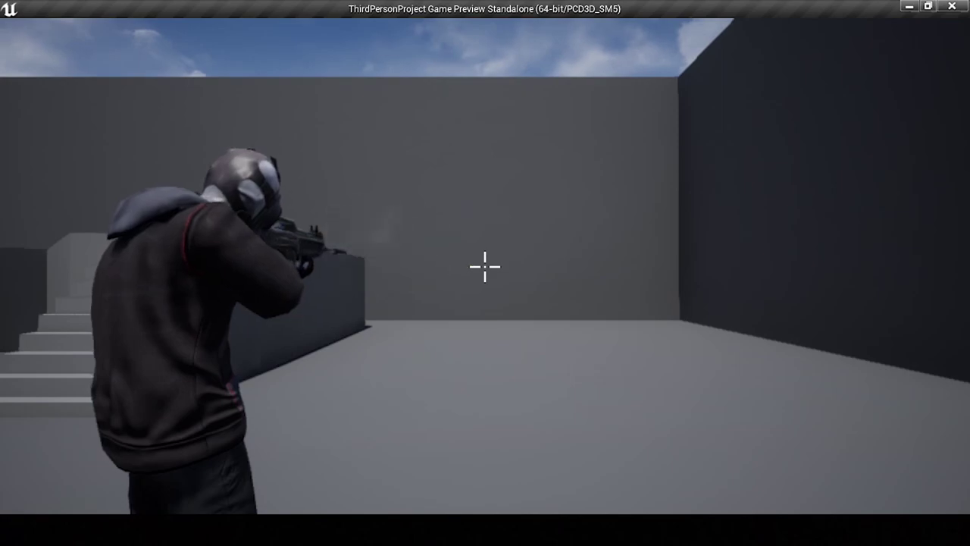
pyautogui.press('Escape')
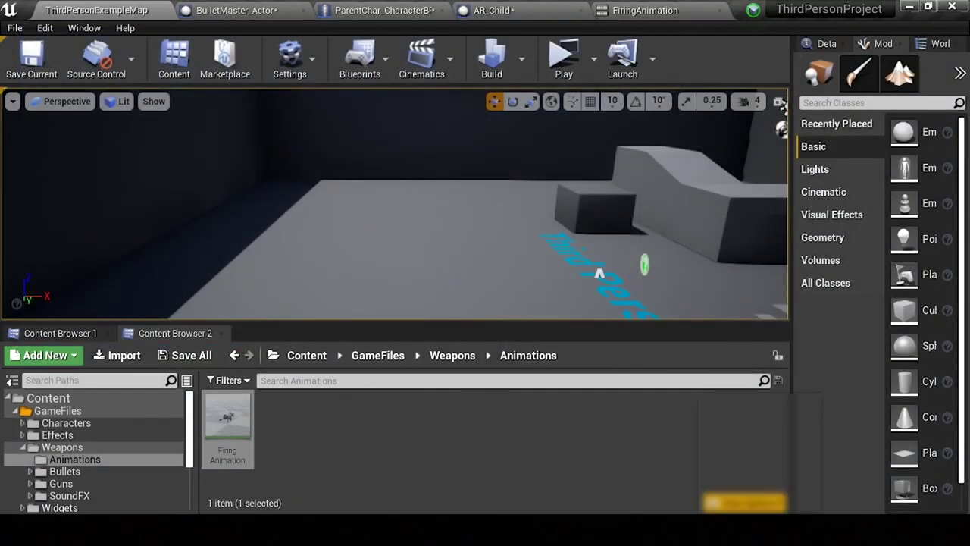
# Step: Dismiss the system tray flyout and reopen FiringAnimation from the Content Browser
pyautogui.rightClick(774, 470)
pyautogui.click(792, 459)
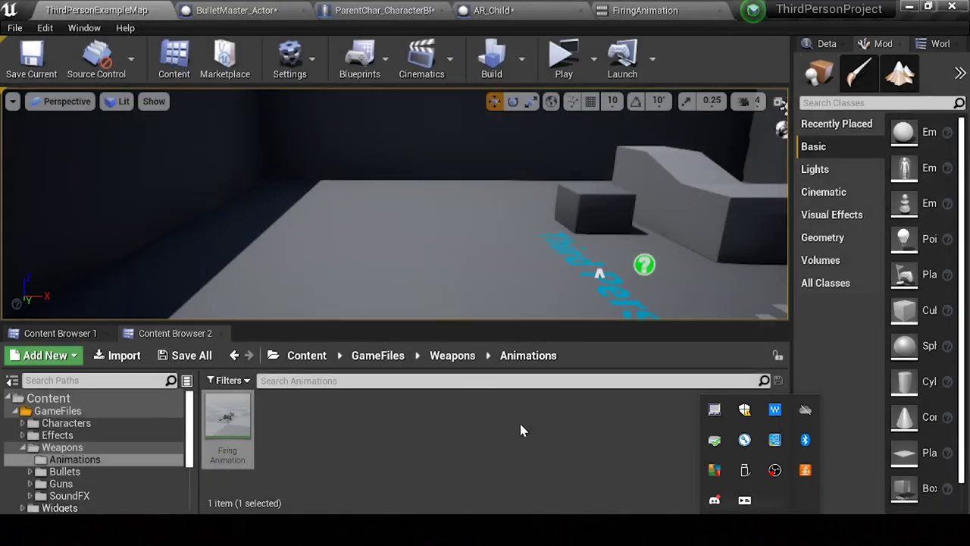
pyautogui.click(515, 423)
pyautogui.doubleClick(236, 424)
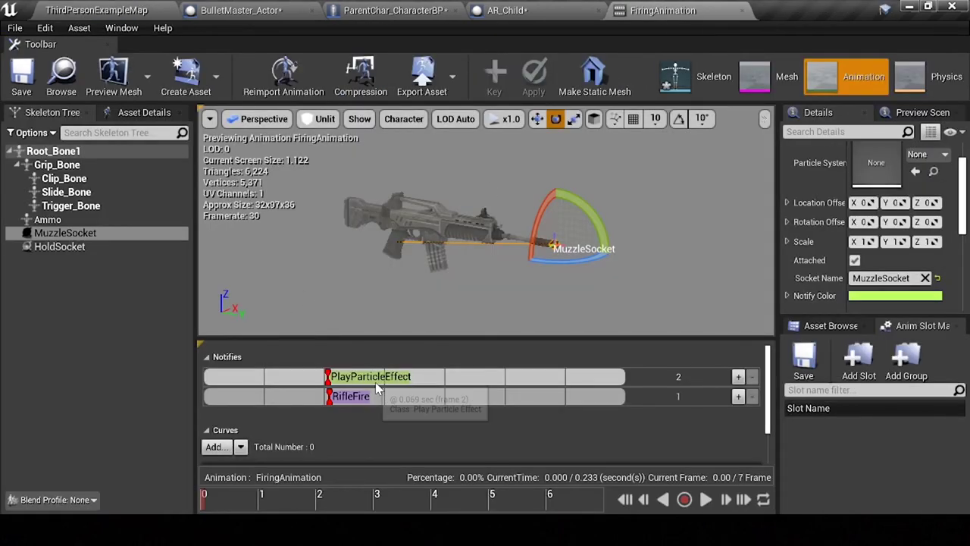
# Step: Delete the test particle notify, then select Weapon_BPI in the Weapons folder
pyautogui.press('Delete')
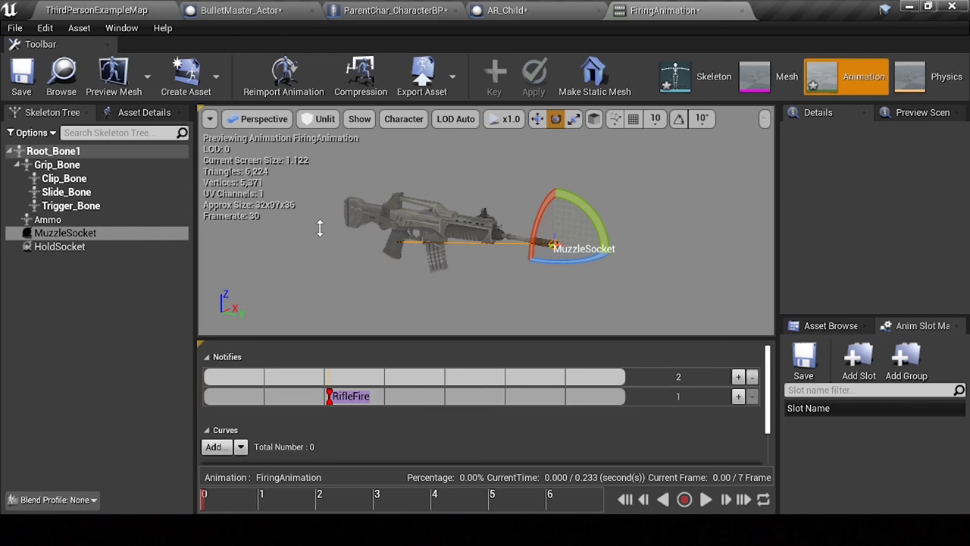
pyautogui.click(237, 14)
pyautogui.click(394, 11)
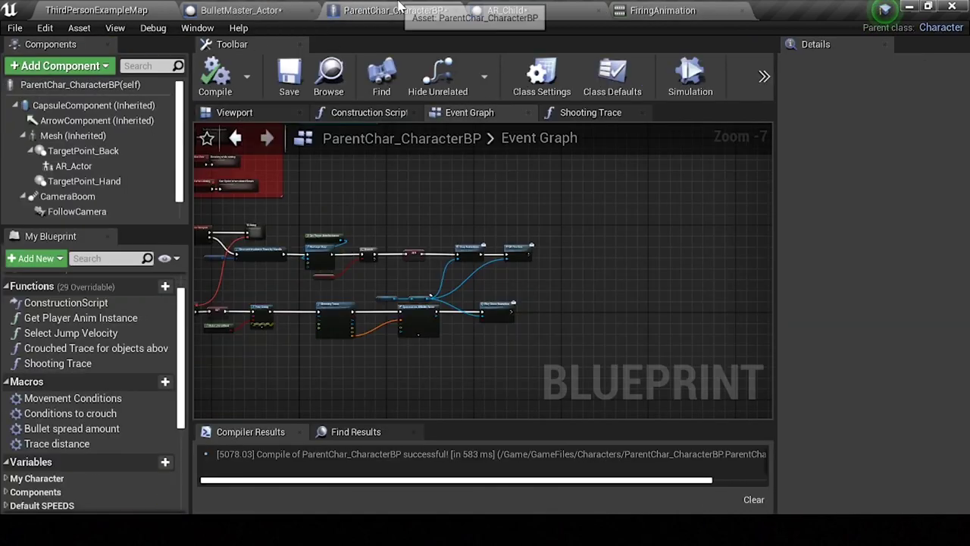
pyautogui.click(97, 10)
pyautogui.click(62, 447)
pyautogui.click(491, 426)
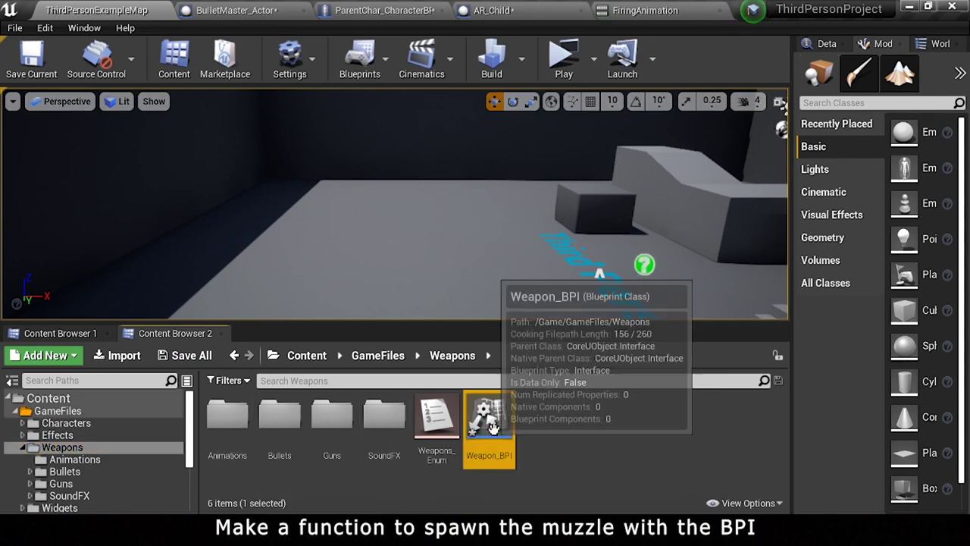
# Step: Open Weapon_BPI and add a new interface function named Spawn Muzzle flash
pyautogui.doubleClick(491, 426)
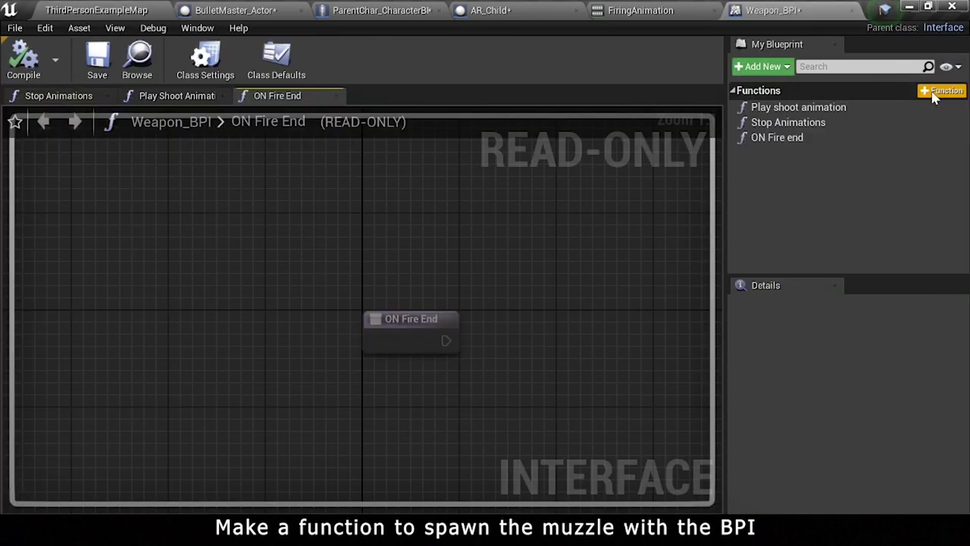
pyautogui.click(926, 92)
pyautogui.write('SP')
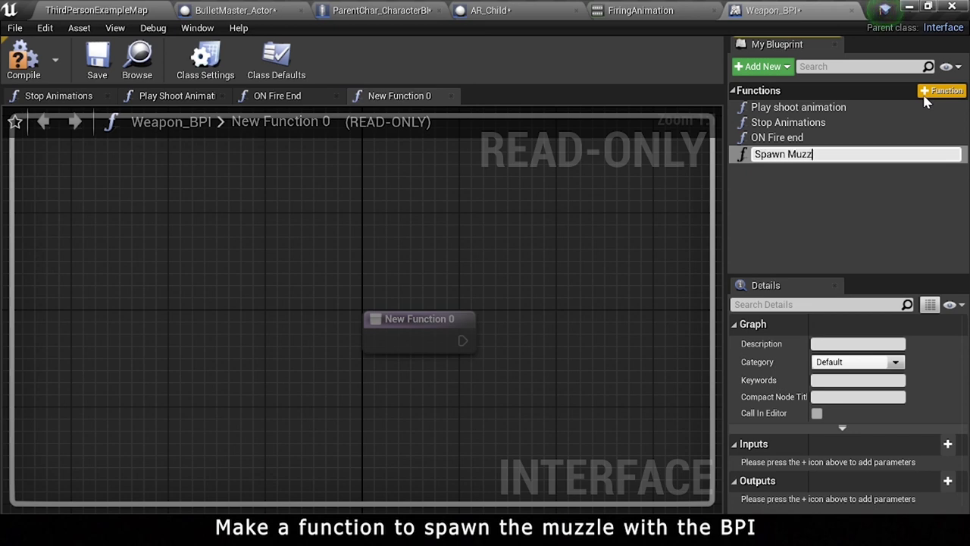
pyautogui.write('h')
pyautogui.press('Return')
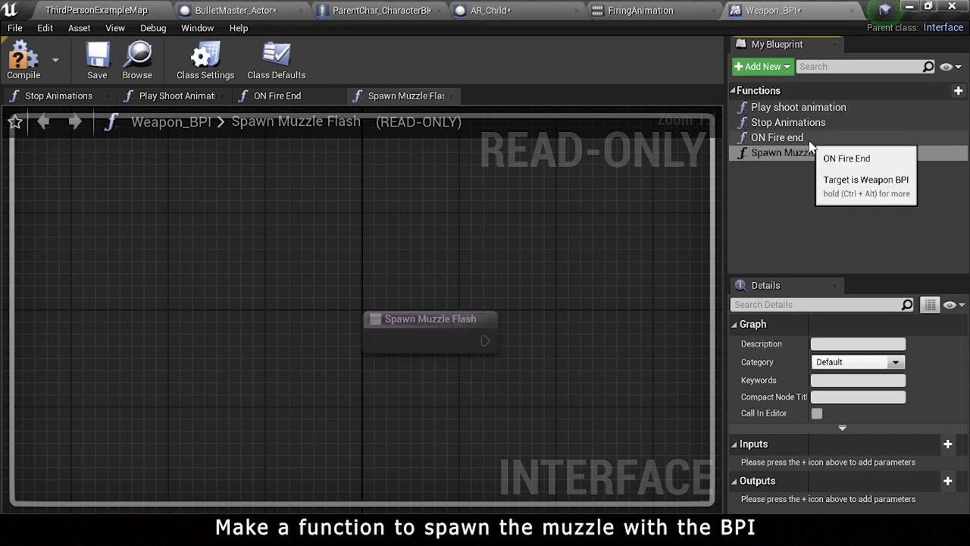
# Step: Rename the ON Fire end function to On Fire end, then go to BulletMaster_Actor
pyautogui.click(810, 137)
pyautogui.click(809, 137)
pyautogui.write('On Fire end')
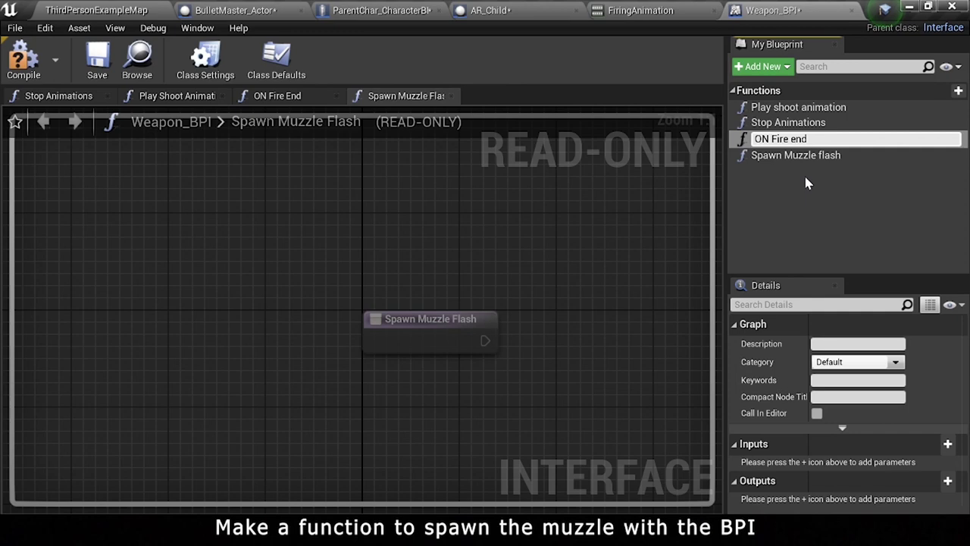
pyautogui.press('Return')
pyautogui.click(804, 154)
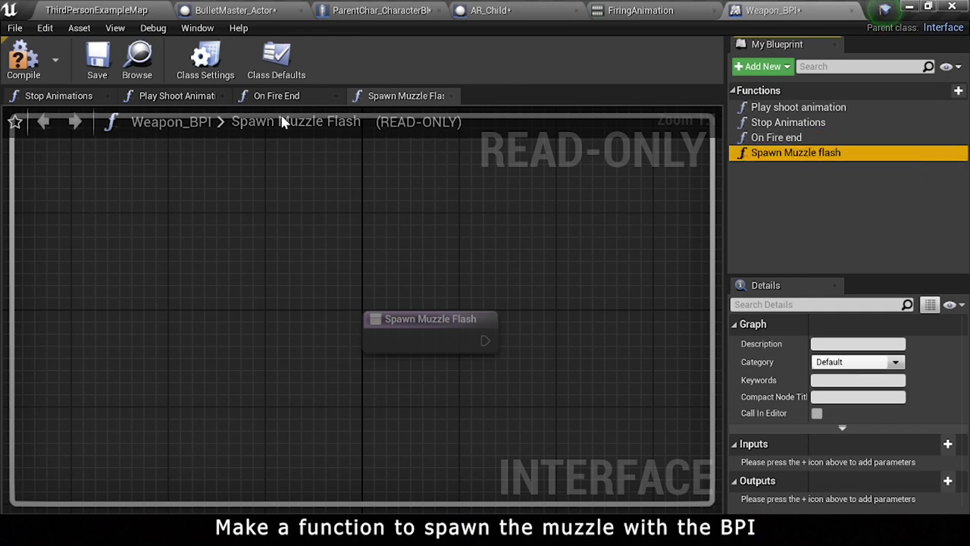
pyautogui.click(438, 9)
pyautogui.click(288, 9)
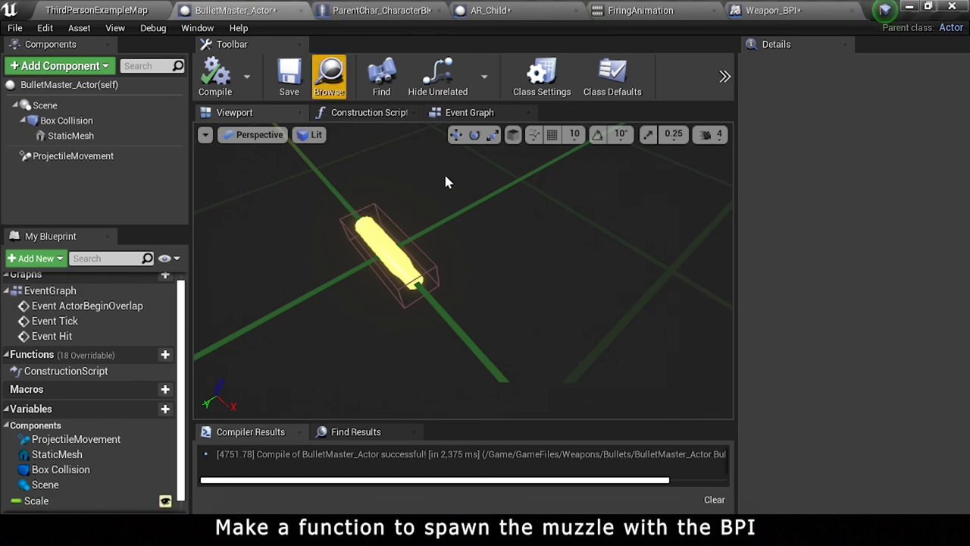
# Step: Delete the Event Hit and Print String nodes from BulletMaster_Actor's event graph
pyautogui.click(469, 112)
pyautogui.scroll(-5, 504, 258)
pyautogui.moveTo(499, 267); pyautogui.dragTo(490, 259)
pyautogui.moveTo(373, 260); pyautogui.dragTo(533, 333)
pyautogui.press('Delete')
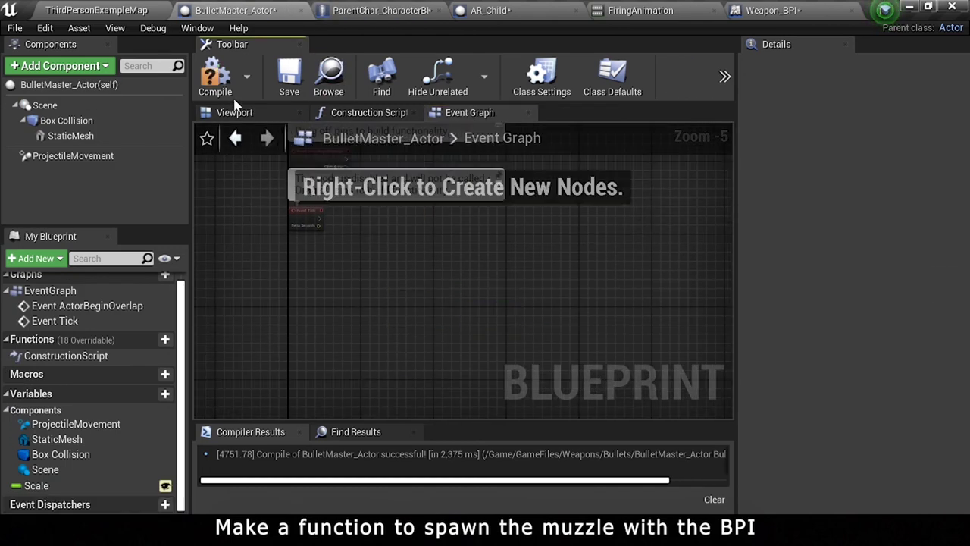
# Step: Place an Event Spawn Muzzle Flash node in AR_Child's event graph
pyautogui.click(488, 10)
pyautogui.rightClick(324, 304)
pyautogui.write('event spaw')
pyautogui.press('Return')
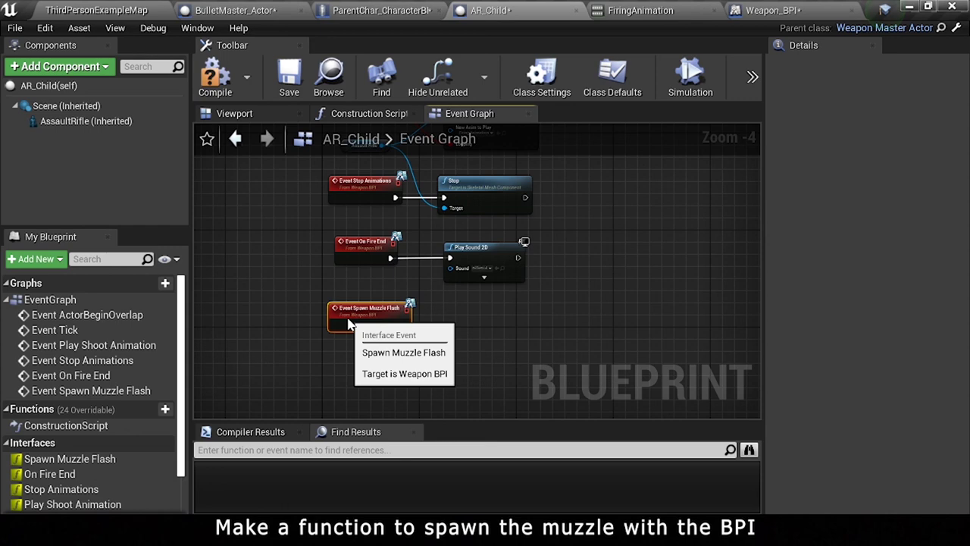
pyautogui.scroll(1, 365, 321)
pyautogui.moveTo(405, 310); pyautogui.dragTo(361, 302, button='right')
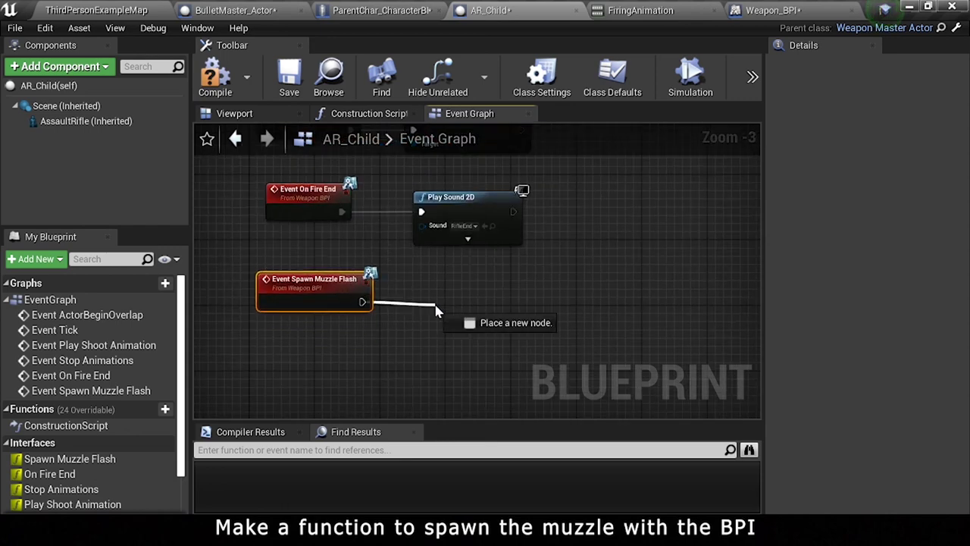
# Step: Connect a Spawn Emitter Attached node to the Spawn Muzzle Flash event
pyautogui.moveTo(361, 302); pyautogui.dragTo(437, 310)
pyautogui.write('play part')
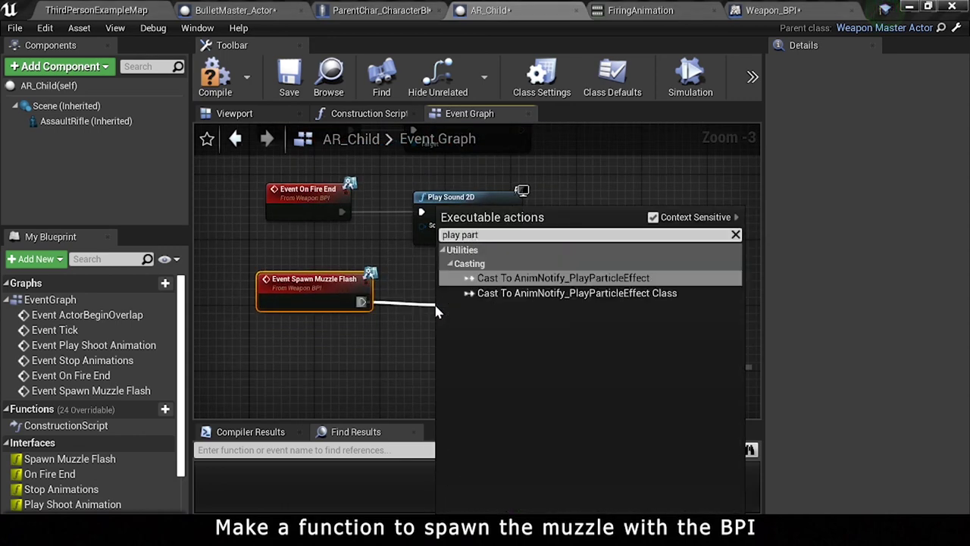
pyautogui.hotkey('ctrl', 'a')
pyautogui.write('s')
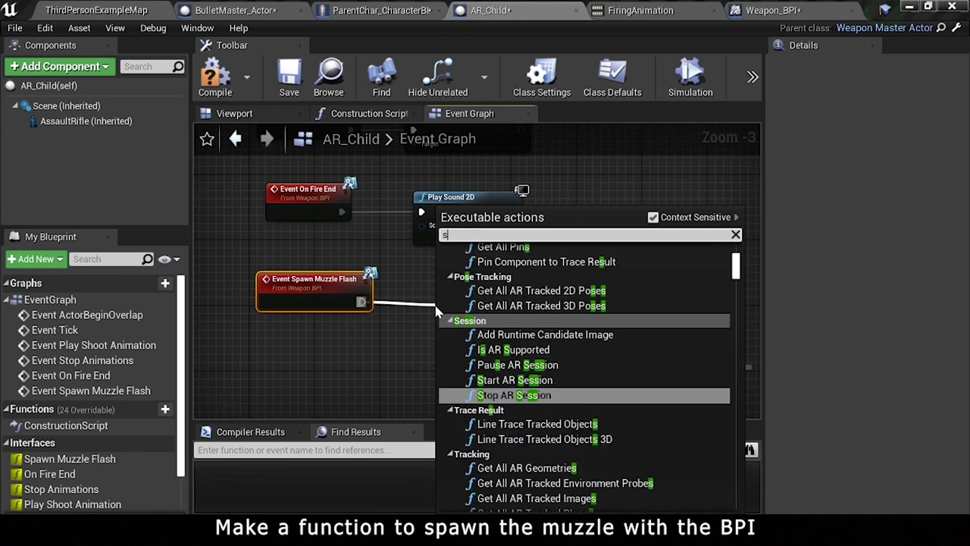
pyautogui.write('pawn em')
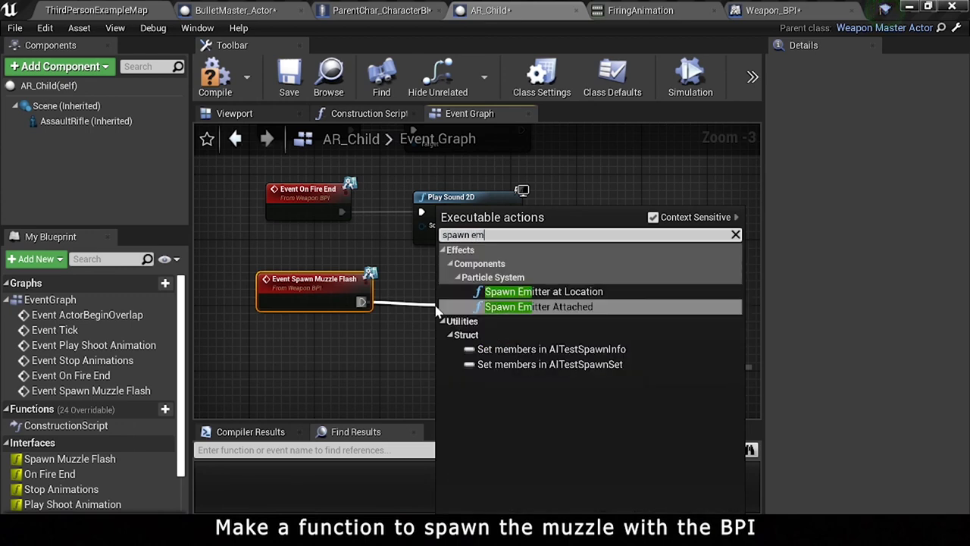
pyautogui.click(438, 308)
pyautogui.moveTo(463, 326); pyautogui.dragTo(497, 282, button='right')
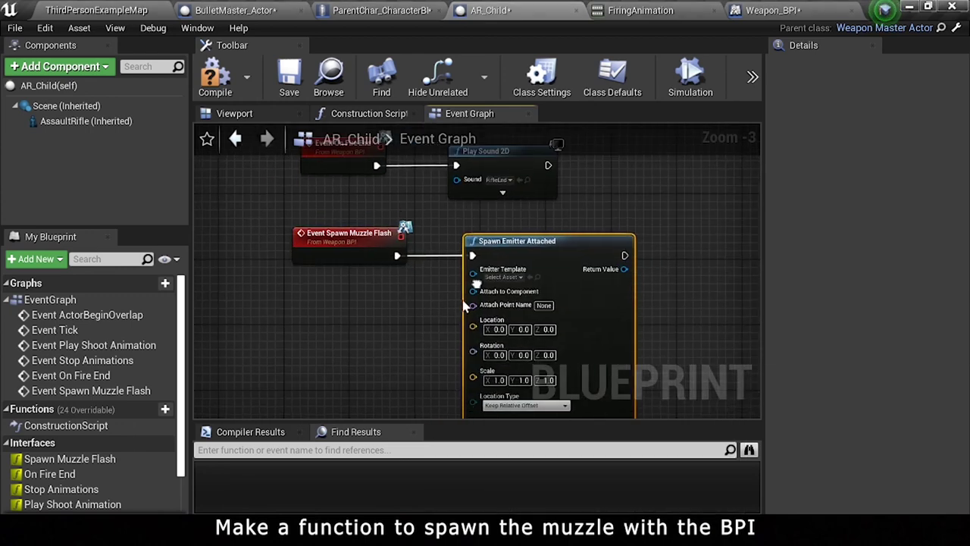
# Step: Set the emitter's Emitter Template to P_AssaultRifle_MuzzleFlash
pyautogui.click(500, 277)
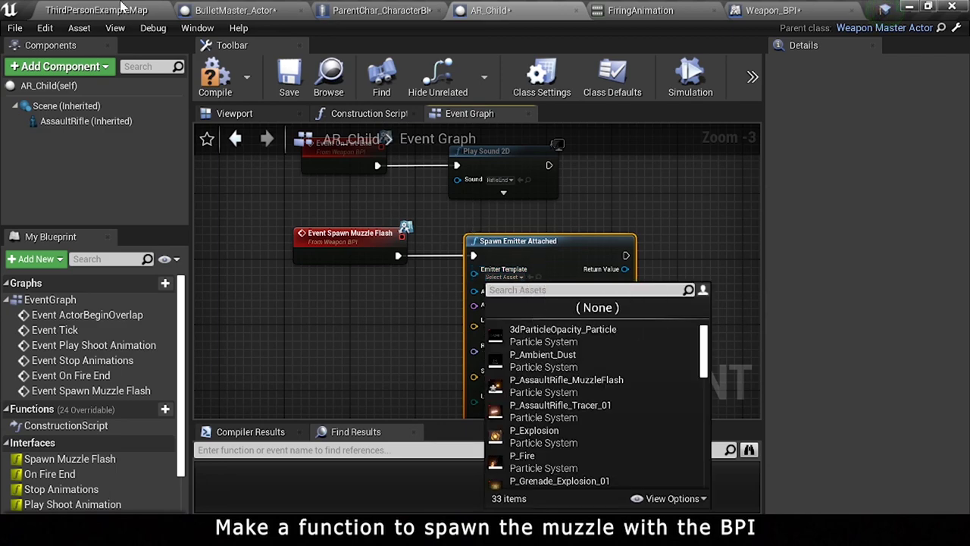
pyautogui.click(97, 10)
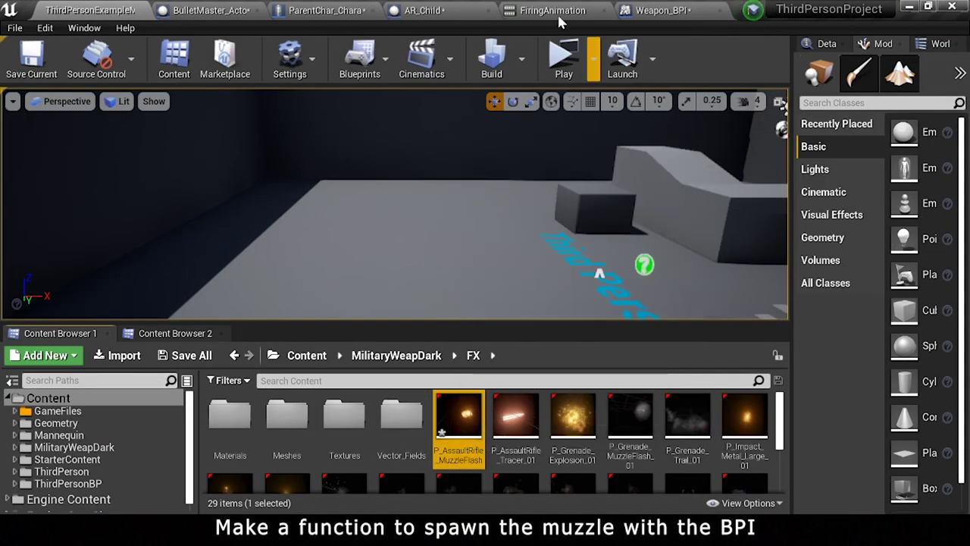
pyautogui.click(557, 10)
pyautogui.click(485, 9)
pyautogui.click(531, 279)
# Step: Attach the emitter to Assault Rifle with Attach Point Name MuzzleSocket
pyautogui.moveTo(86, 121)
pyautogui.mouseDown()
pyautogui.moveTo(337, 296)
pyautogui.moveTo(474, 291)
pyautogui.mouseUp()
pyautogui.moveTo(345, 301); pyautogui.dragTo(345, 294)
pyautogui.click(545, 305)
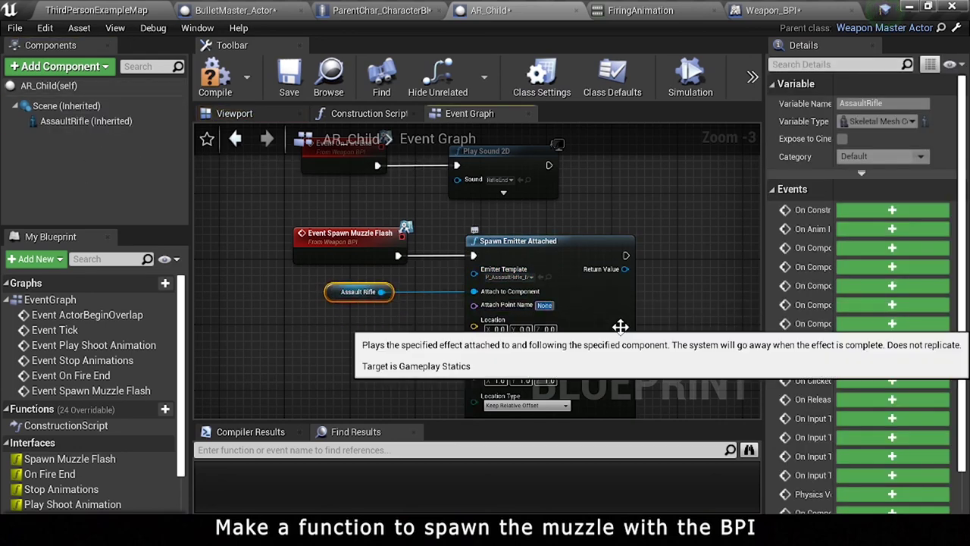
pyautogui.write('Muzzle')
pyautogui.press('Return')
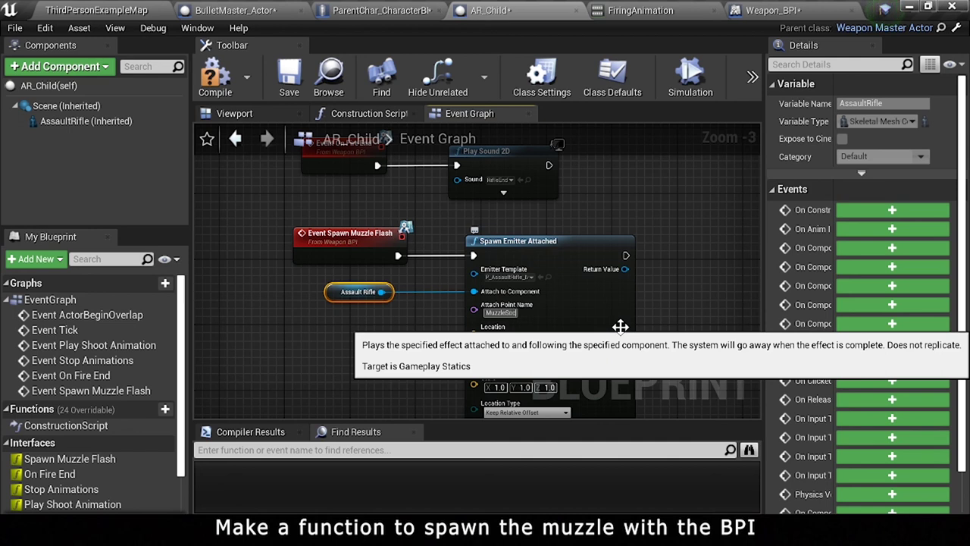
pyautogui.click(383, 310)
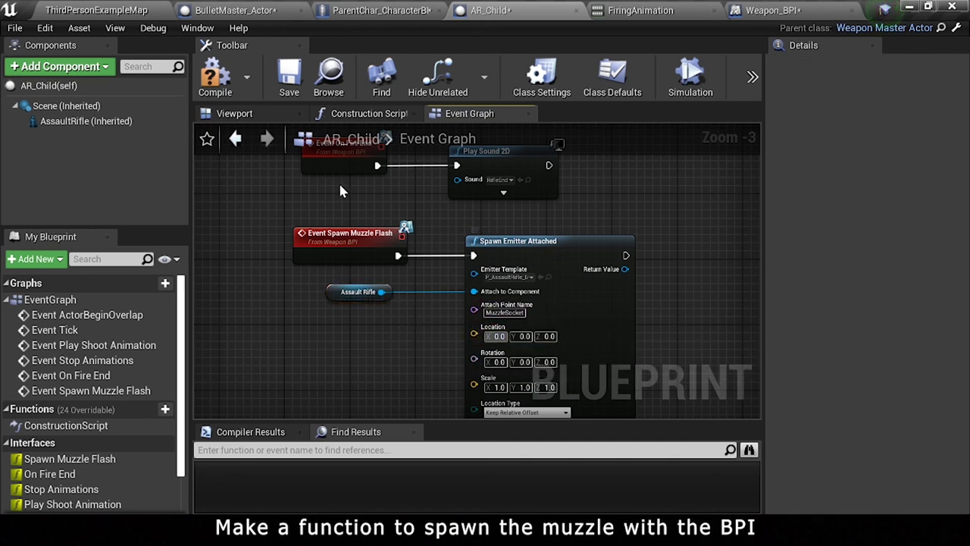
pyautogui.moveTo(436, 235); pyautogui.dragTo(388, 142, button='right')
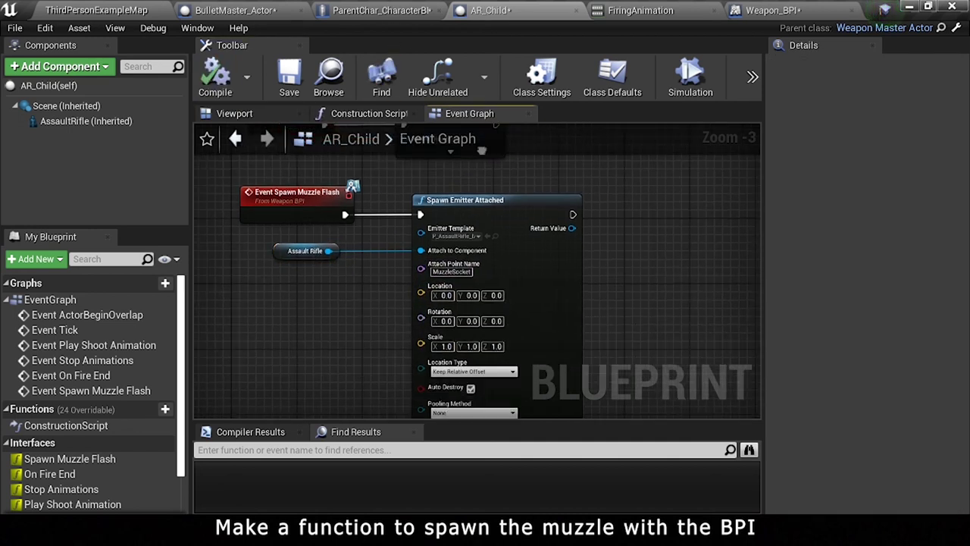
pyautogui.click(379, 10)
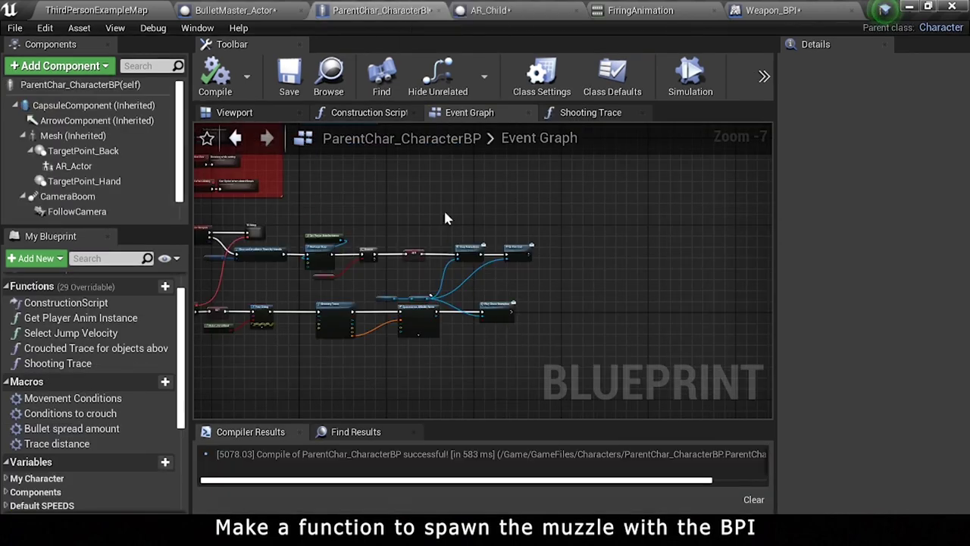
# Step: Add a Spawn Muzzle Flash message call from Child Actor after Play Shoot Animation
pyautogui.scroll(2, 443, 209)
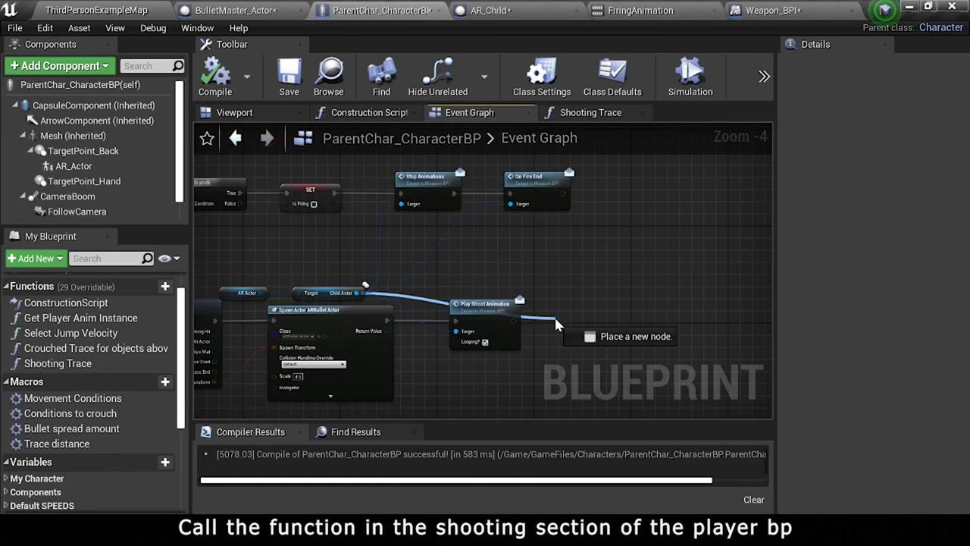
pyautogui.moveTo(357, 293); pyautogui.dragTo(554, 314)
pyautogui.write('event')
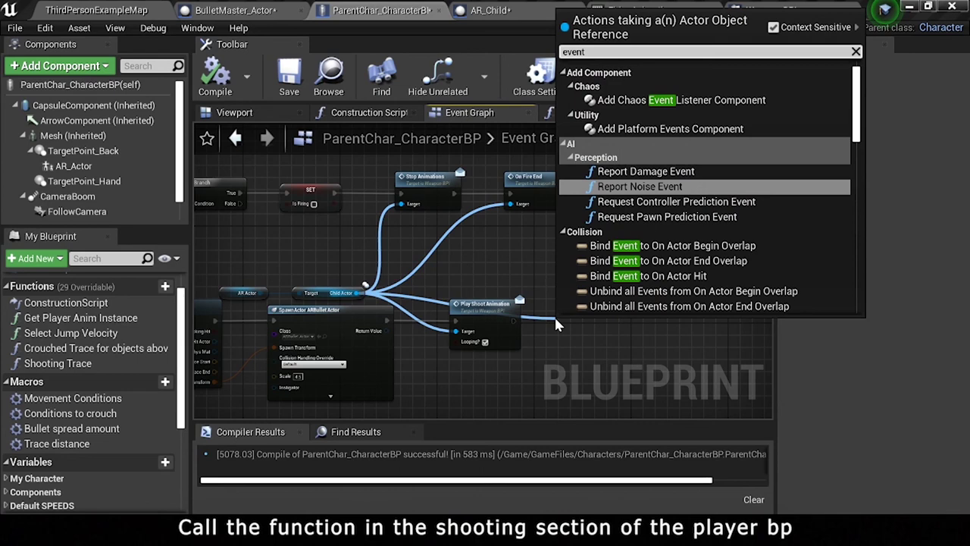
pyautogui.press('BackSpace')
pyautogui.press('BackSpace')
pyautogui.press('BackSpace')
pyautogui.write('spawn m')
pyautogui.press('Return')
pyautogui.scroll(1, 554, 314)
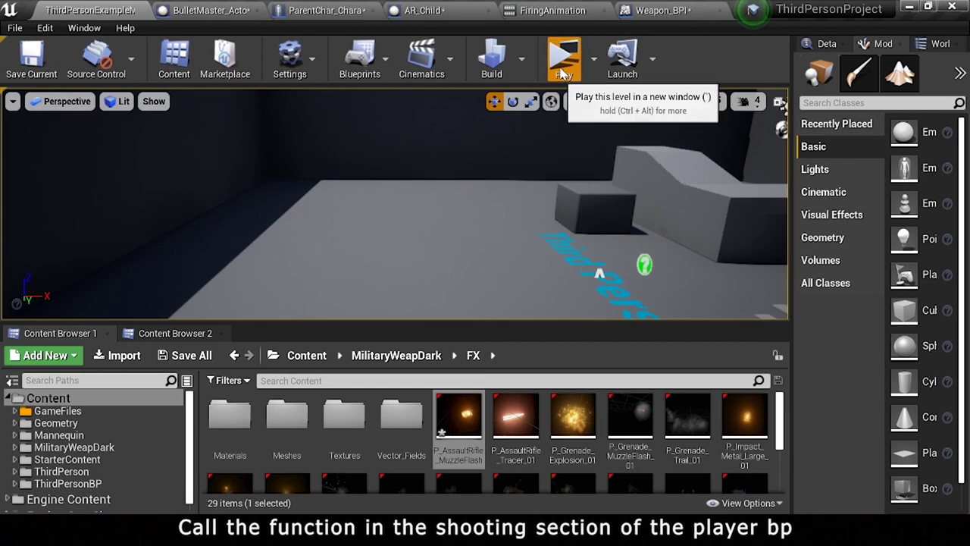
# Step: Launch a maximized game preview, aim, and fire the rifle to see the muzzle flash
pyautogui.click(561, 67)
pyautogui.doubleClick(560, 76)
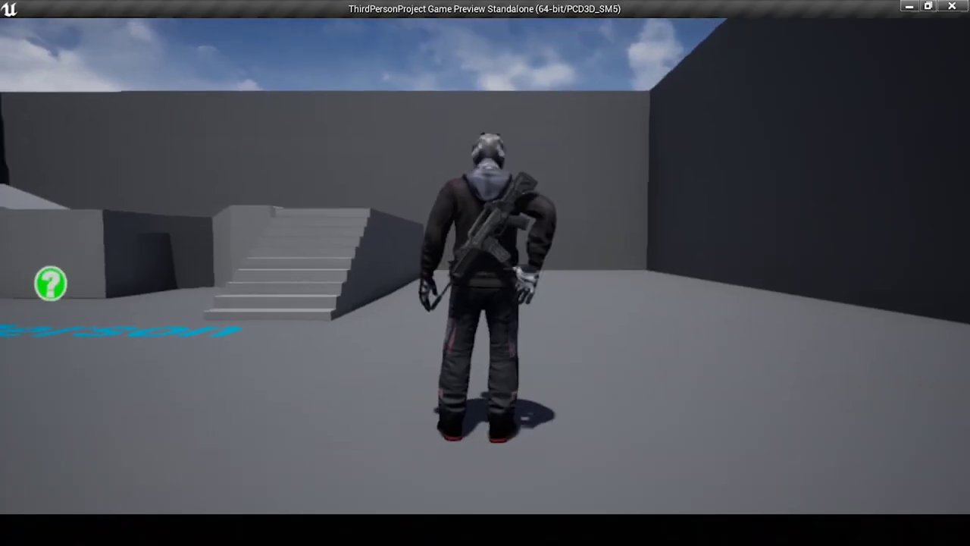
pyautogui.rightClick(485, 273)
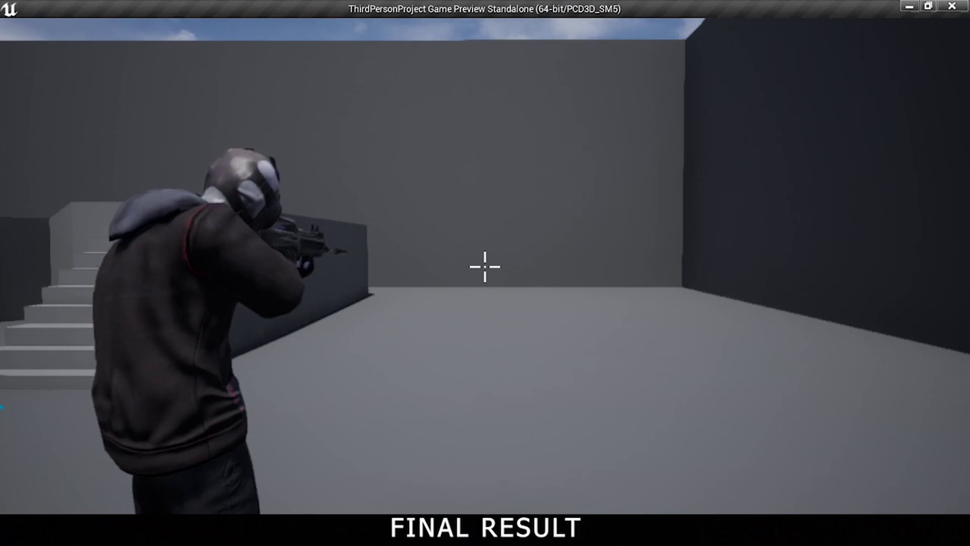
pyautogui.click(486, 266)
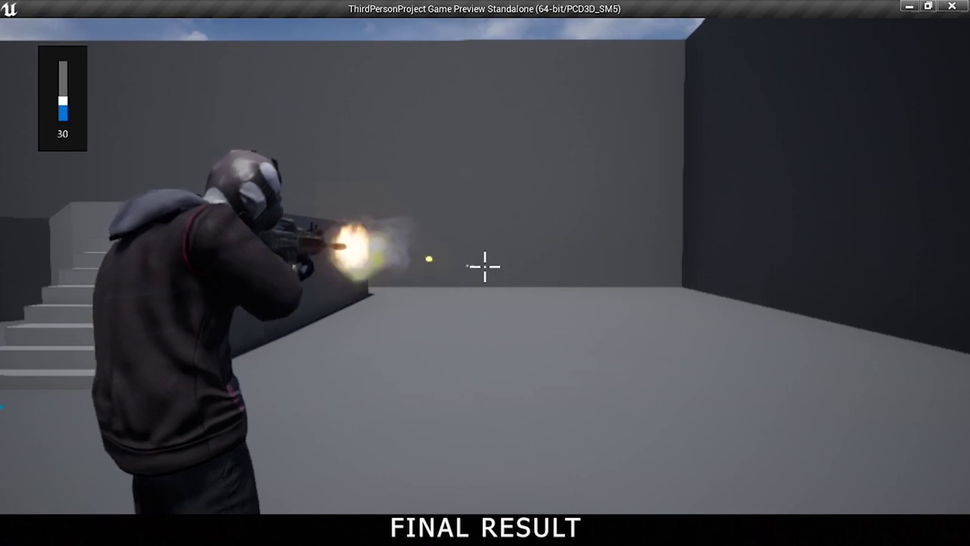
# Step: Keep firing while turning the camera, crouching, standing, and reloading
pyautogui.moveTo(485, 266); pyautogui.dragTo(486, 267)
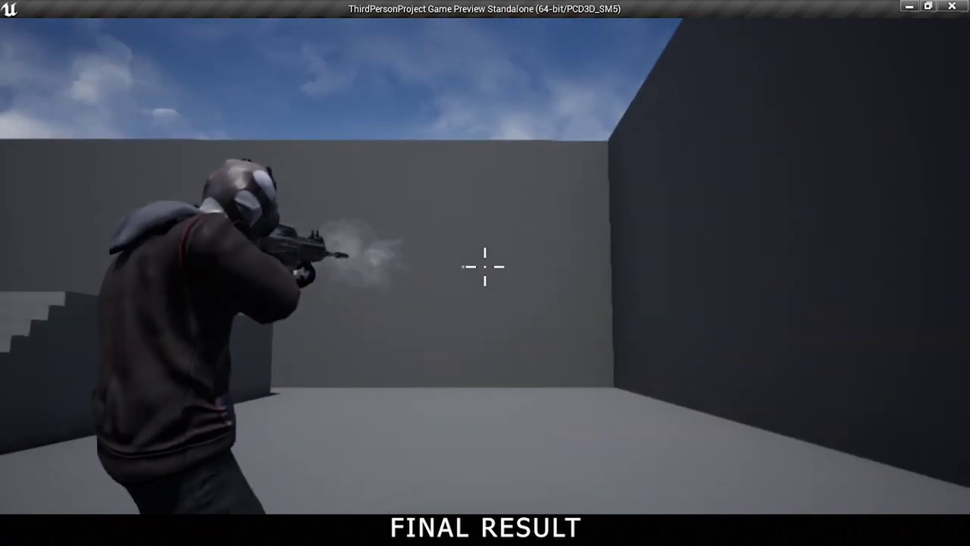
pyautogui.moveTo(485, 266); pyautogui.dragTo(485, 266)
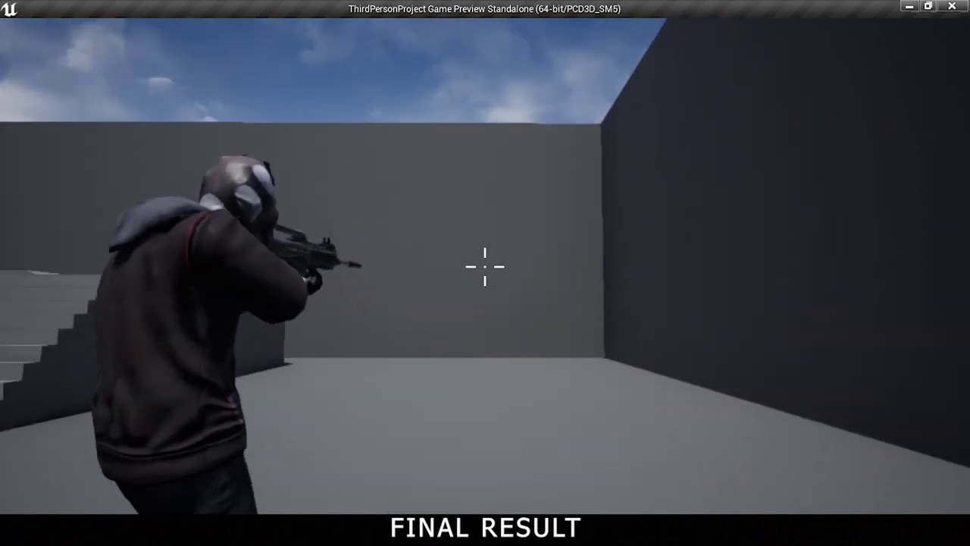
pyautogui.click(485, 266)
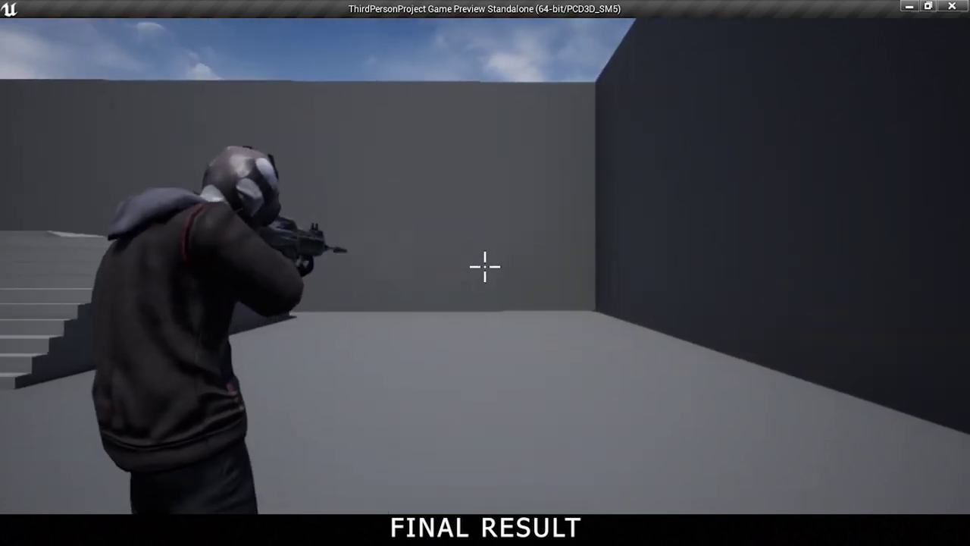
pyautogui.press('c')
pyautogui.press('r')
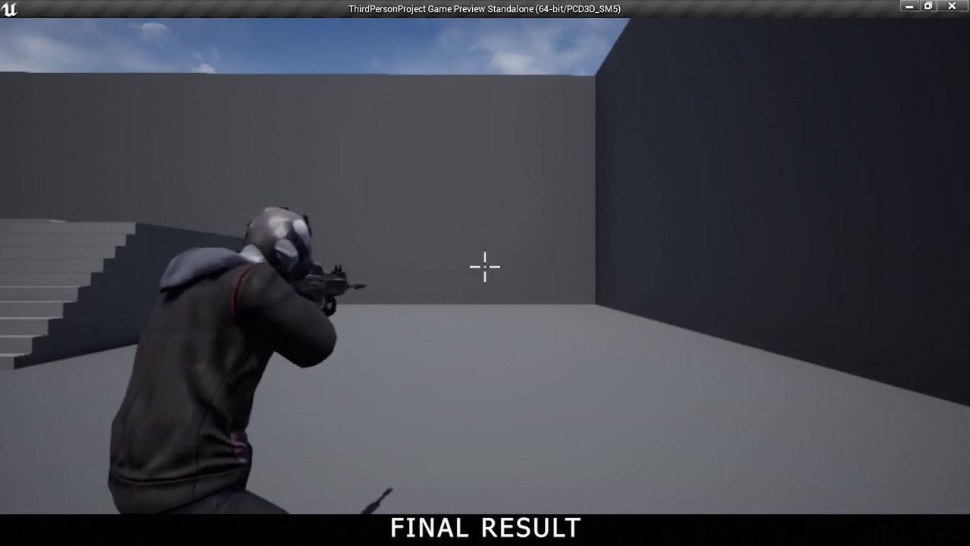
pyautogui.moveTo(485, 266); pyautogui.dragTo(485, 266)
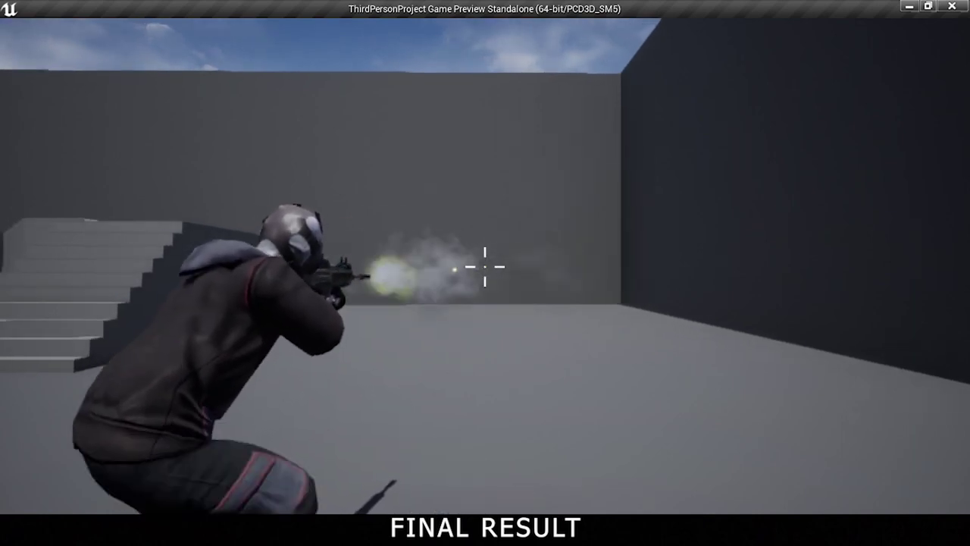
pyautogui.press('c')
pyautogui.moveTo(485, 266); pyautogui.dragTo(485, 266)
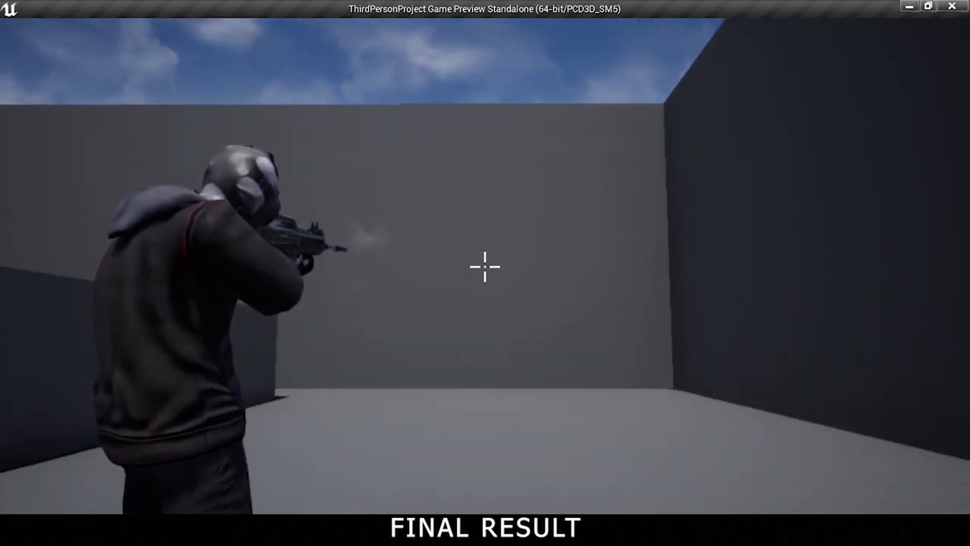
pyautogui.moveTo(486, 266); pyautogui.dragTo(485, 266)
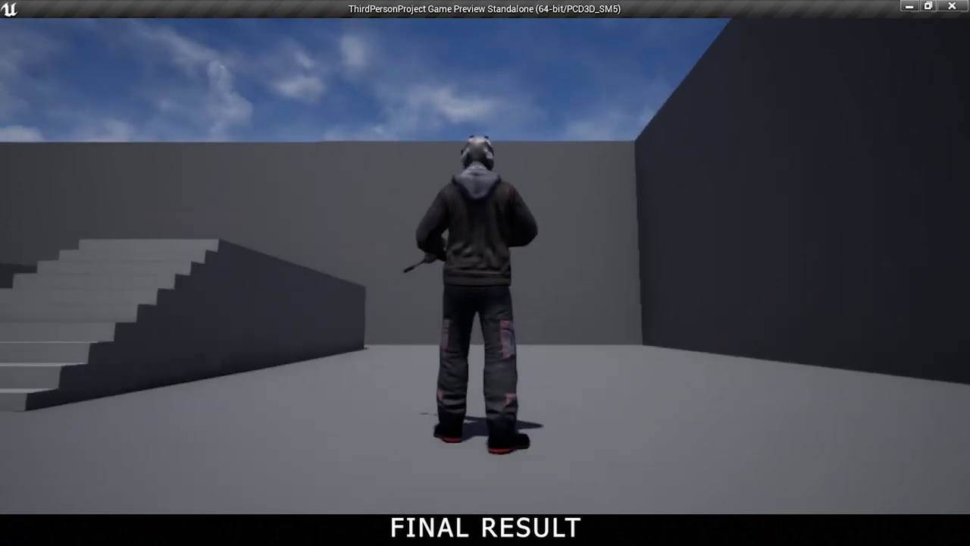